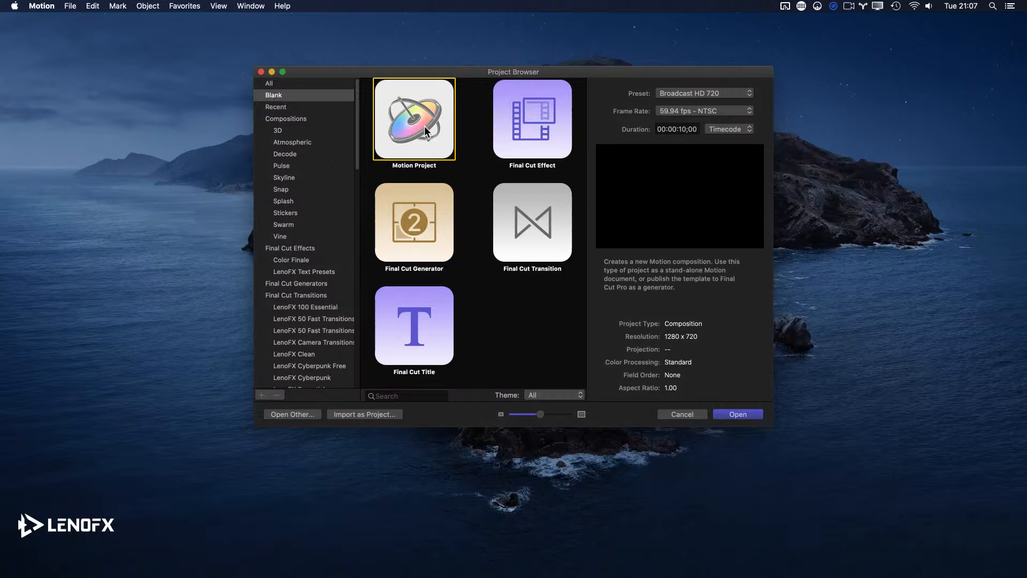
# Create a new blank Motion Project with the Broadcast HD 720 preset at 59.94 fps
pyautogui.click(431, 306)
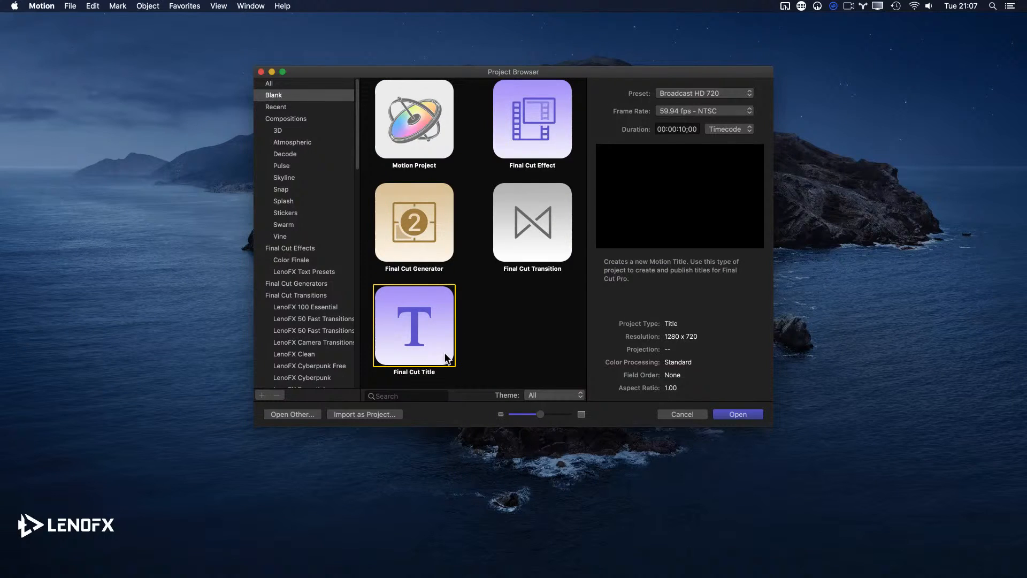
pyautogui.click(446, 123)
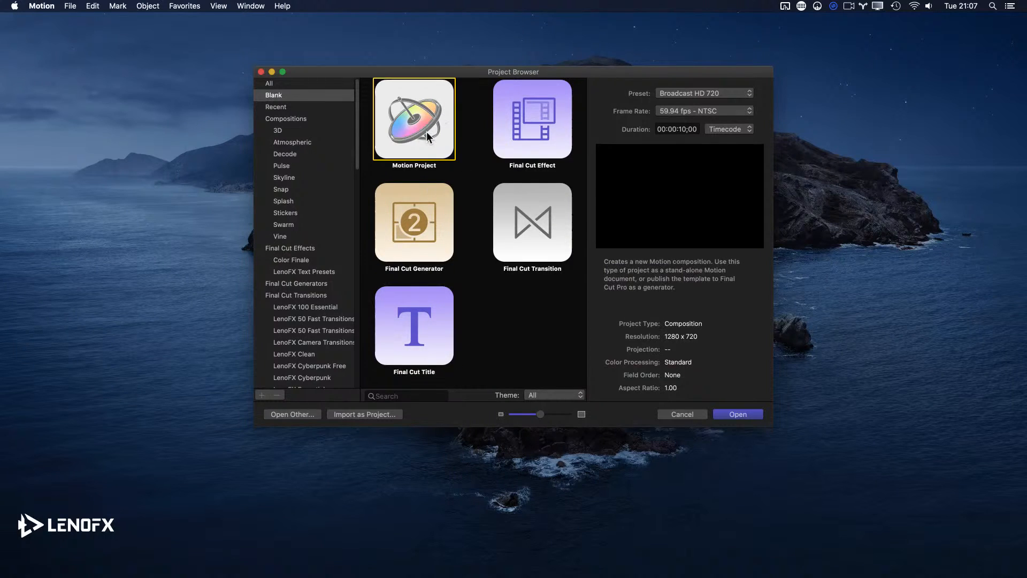
pyautogui.press('Return')
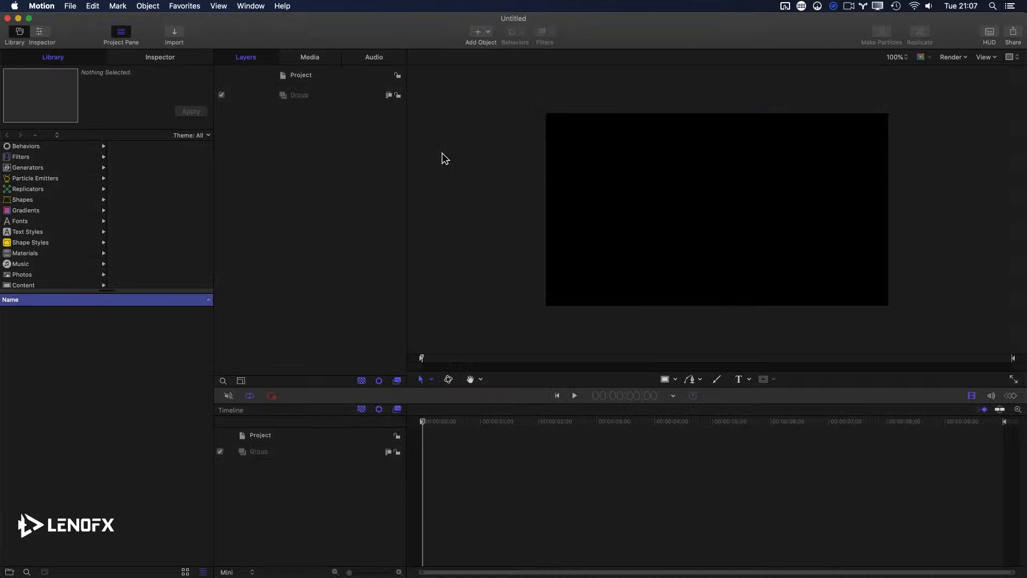
pyautogui.hotkey('shift', 'z')
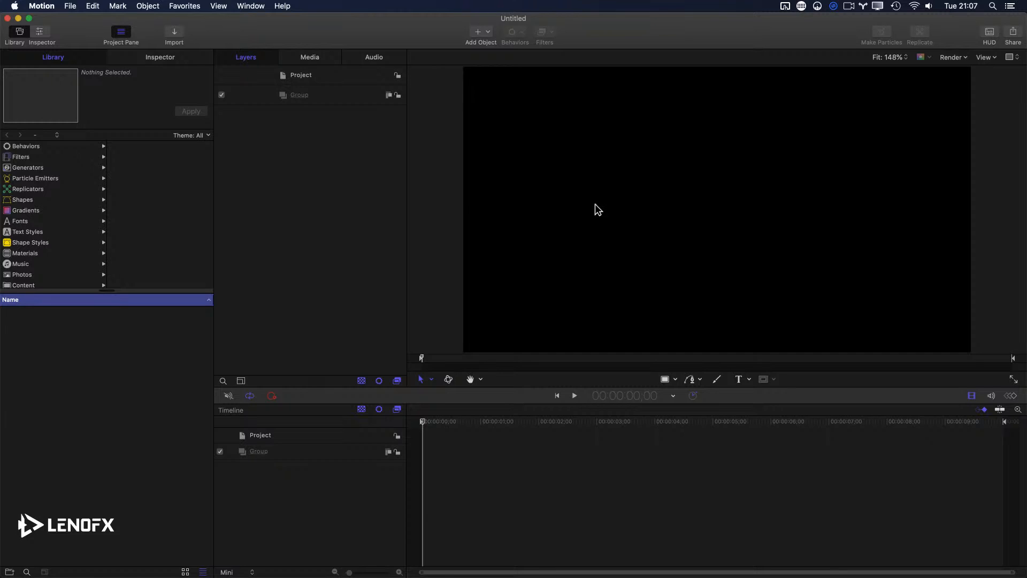
# Try placing a free text object reading "asdfsdaf" near the canvas centre with the Text tool, and clear its text
pyautogui.click(750, 380)
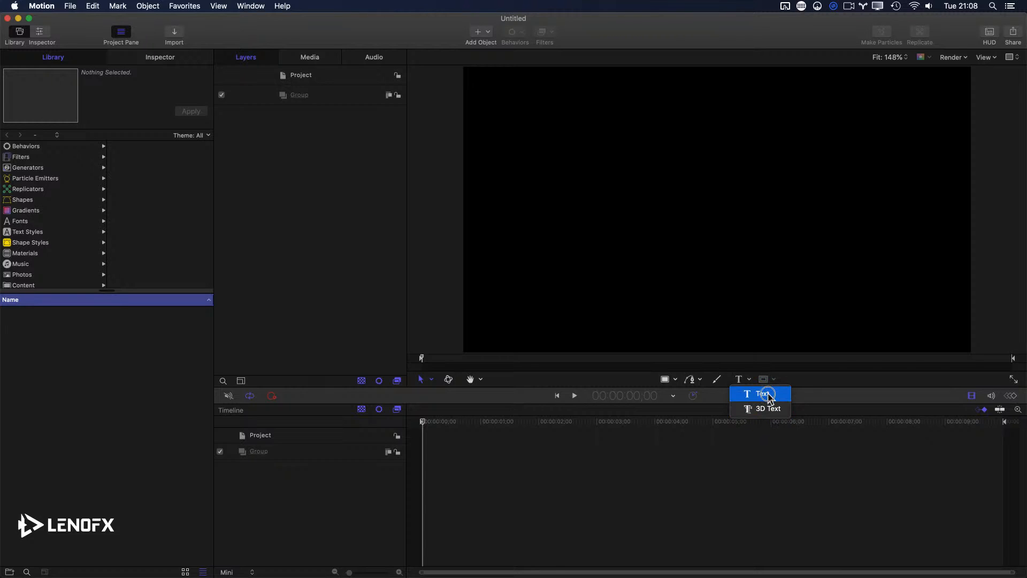
pyautogui.click(771, 396)
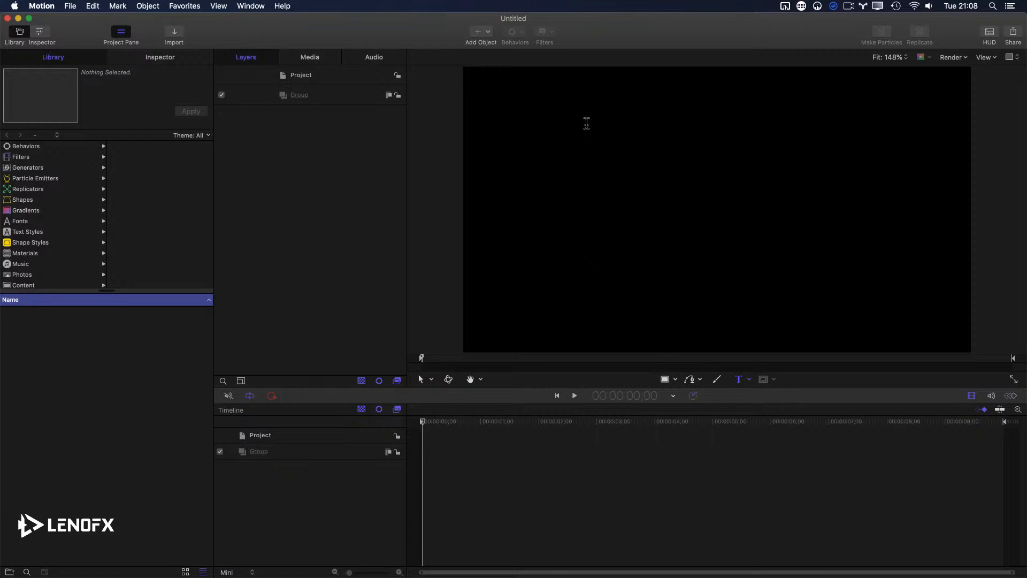
pyautogui.click(579, 209)
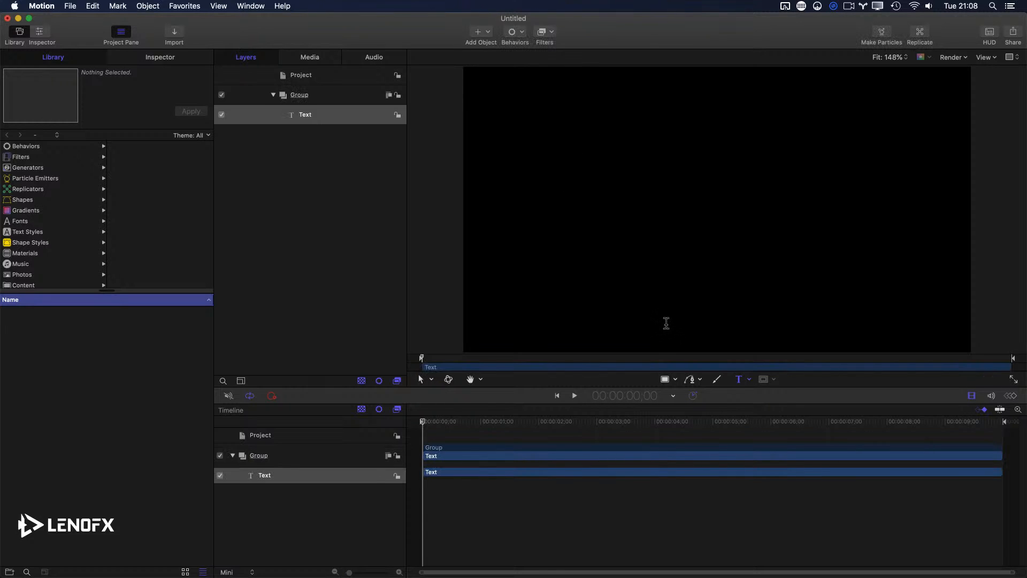
pyautogui.write('asdfsdaf')
pyautogui.press('Escape')
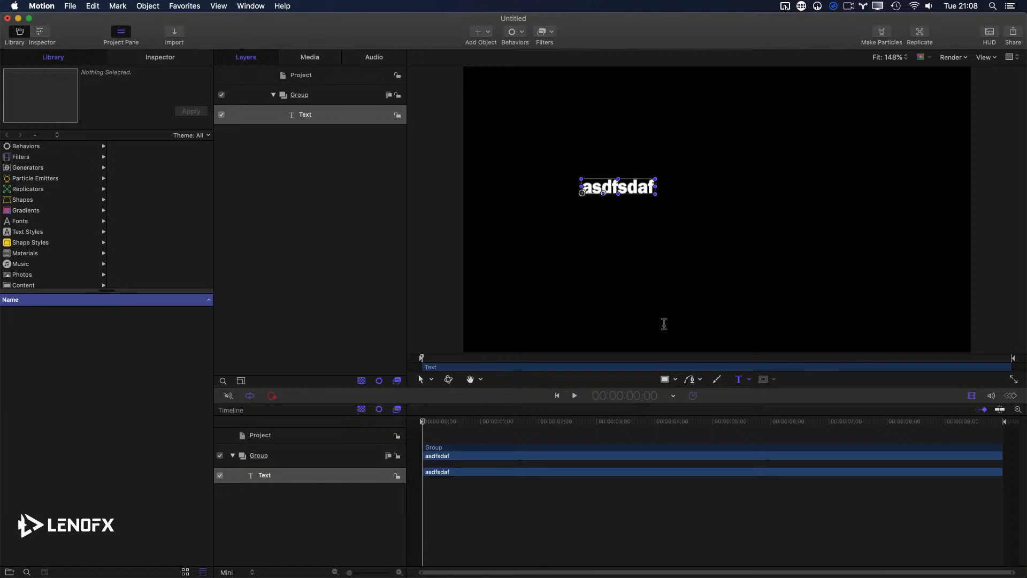
pyautogui.press('BackSpace')
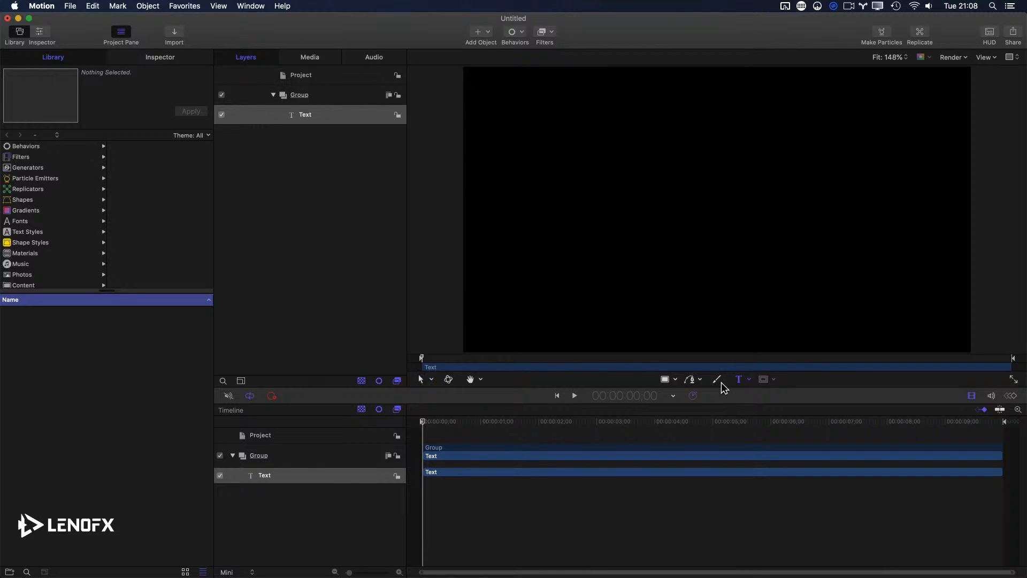
# Draw a paragraph text box about 1060 px wide across the upper part of the canvas and enter "LENOFX.COM"
pyautogui.moveTo(510, 113); pyautogui.dragTo(938, 178)
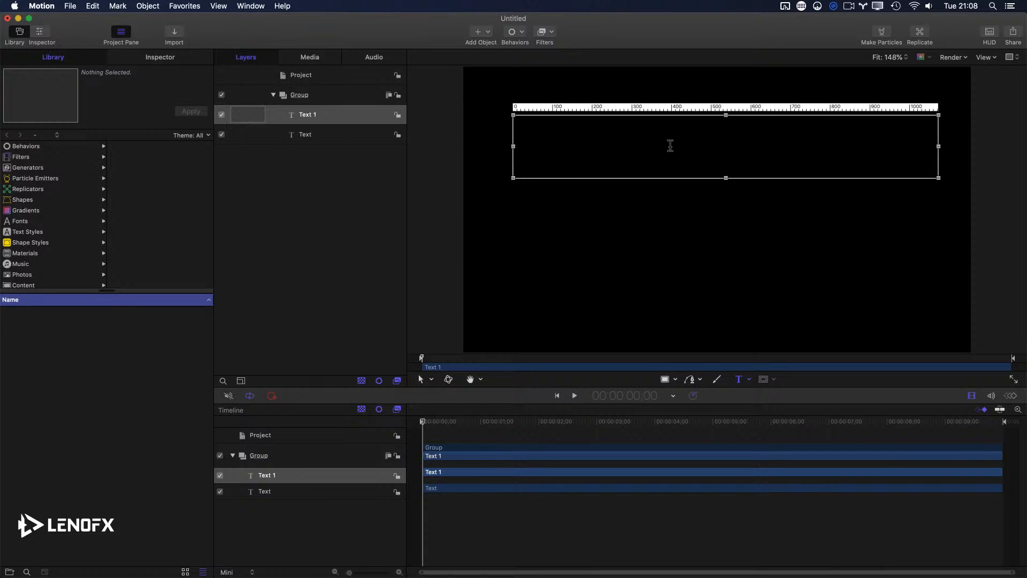
pyautogui.write('LENOFX')
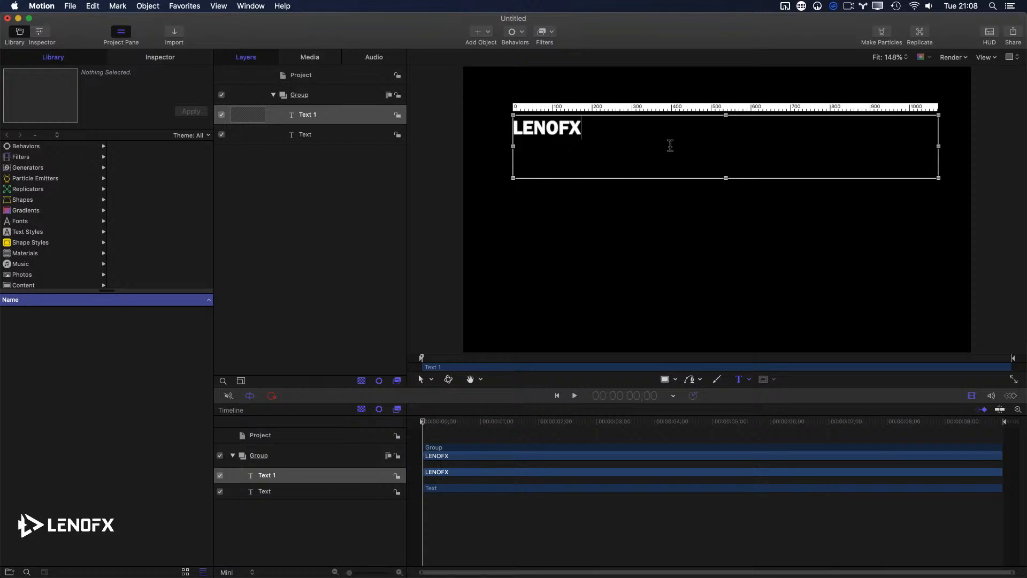
pyautogui.write('.COM')
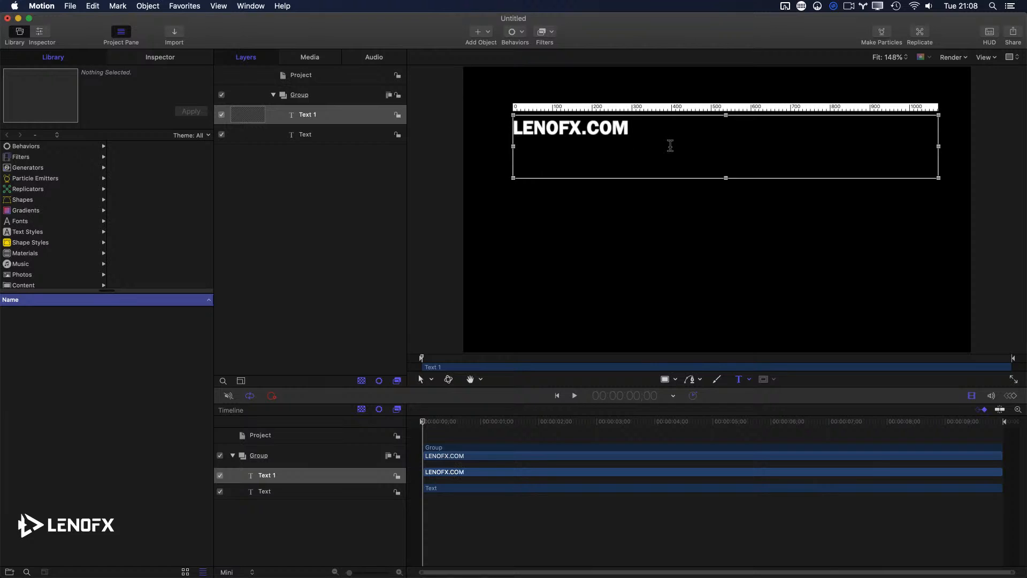
pyautogui.press('Escape')
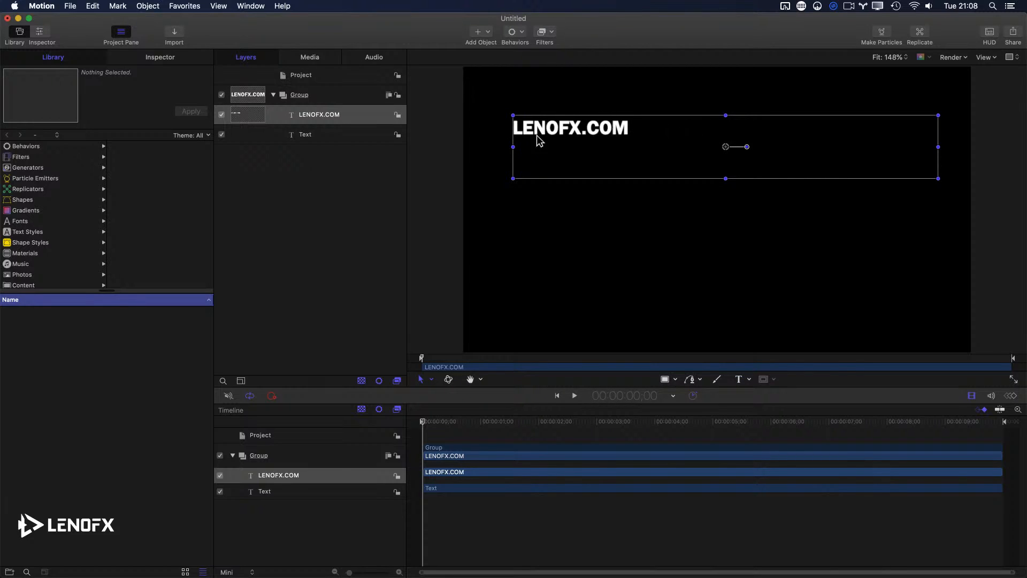
# Delete the empty Text layer from the group and show the Inspector for the LENOFX.COM text
pyautogui.click(301, 137)
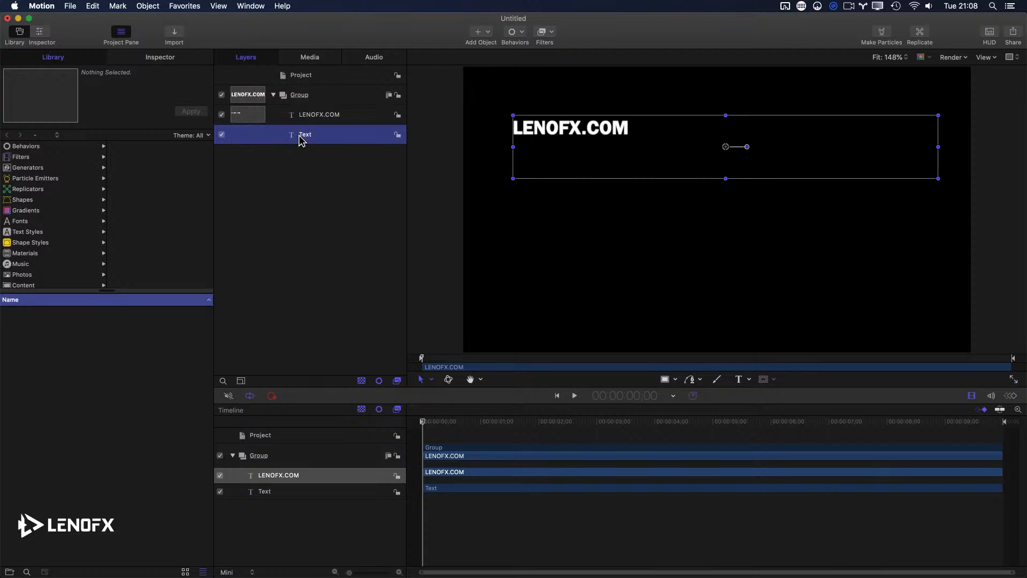
pyautogui.click(310, 120)
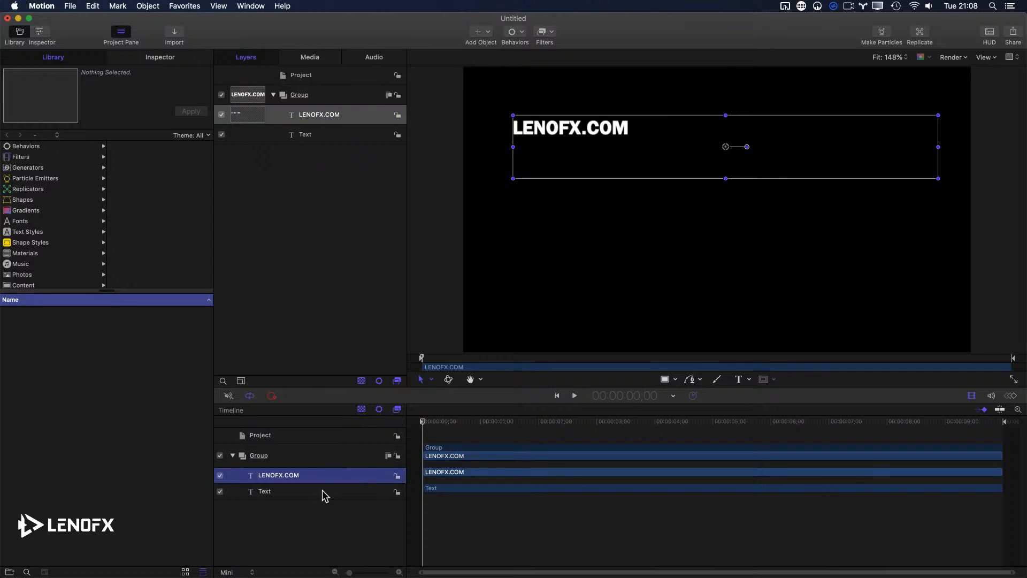
pyautogui.click(287, 491)
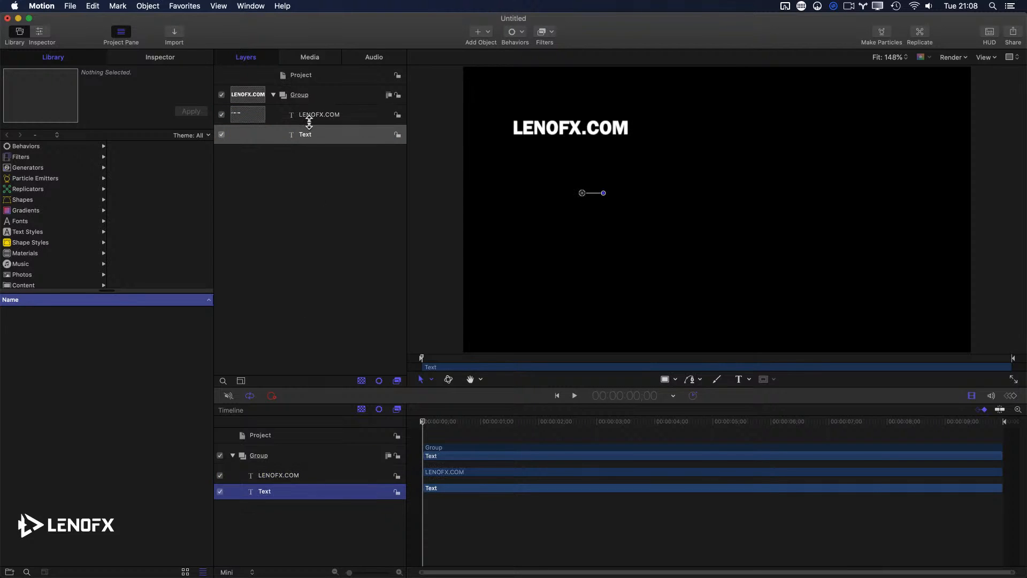
pyautogui.click(283, 138)
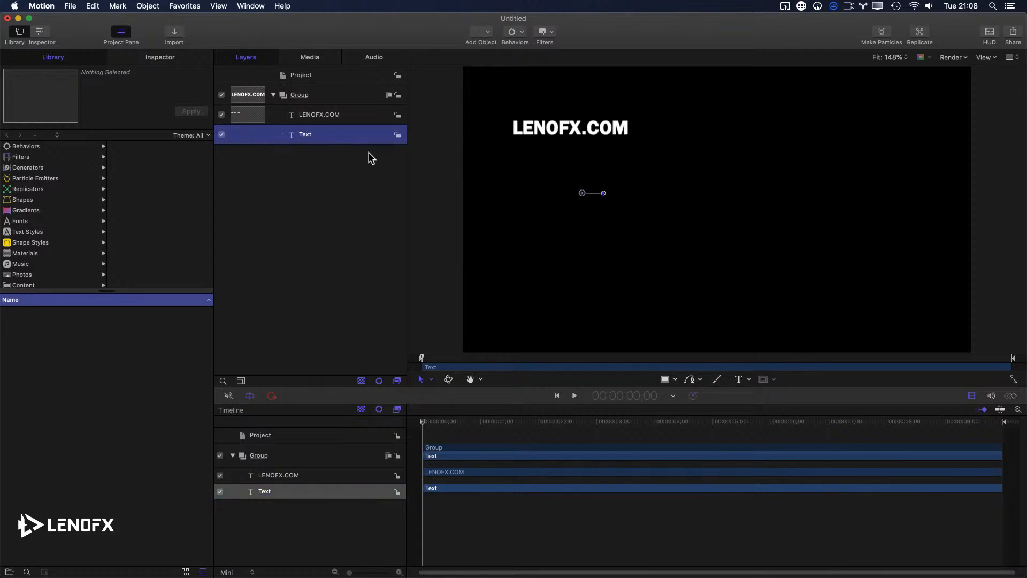
pyautogui.press('Delete')
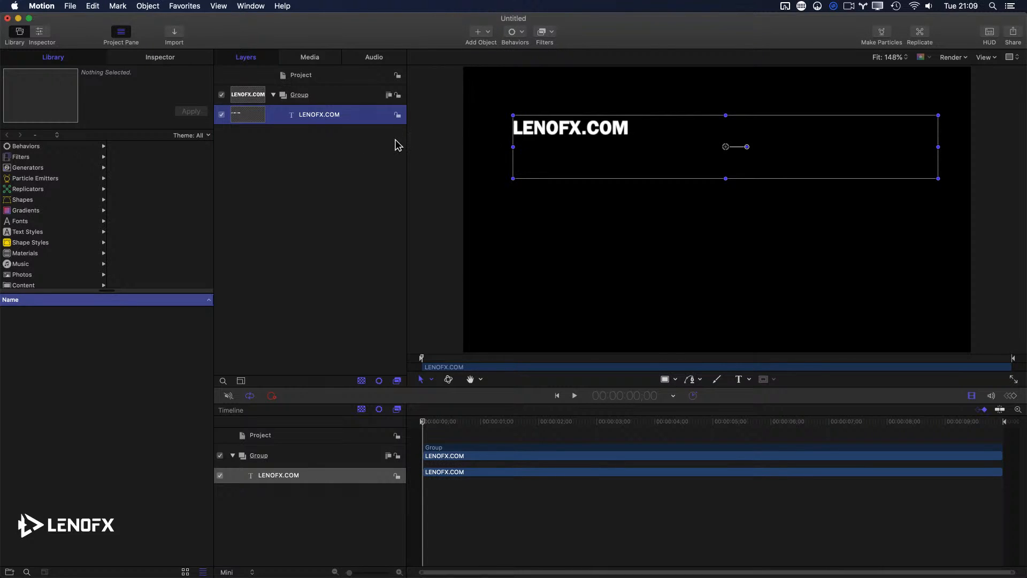
pyautogui.press('super+3')
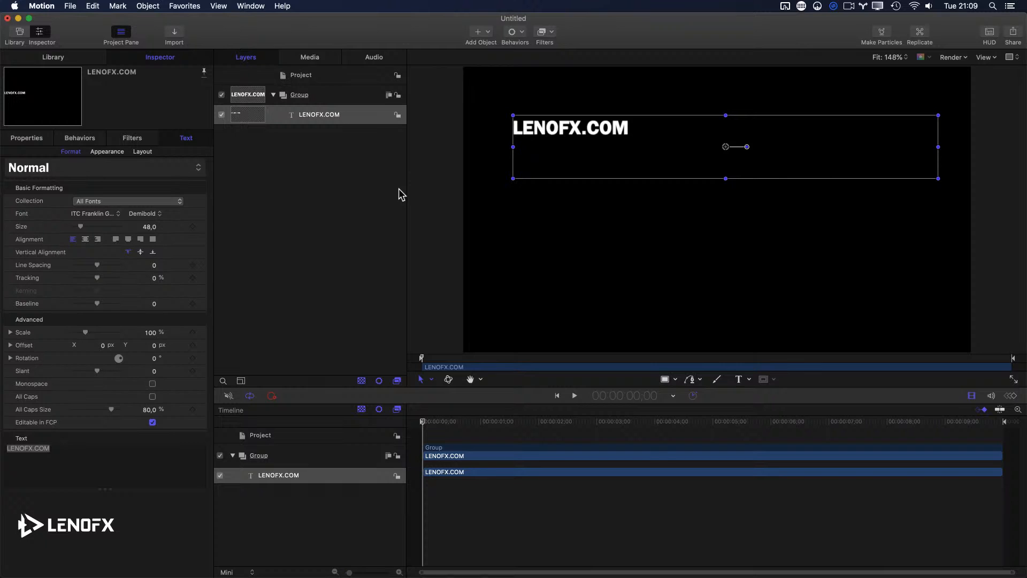
# Switch to System Preferences, examine the Keyboard option for using F1, F2, etc. as standard function keys, and return to Motion
pyautogui.click(14, 5)
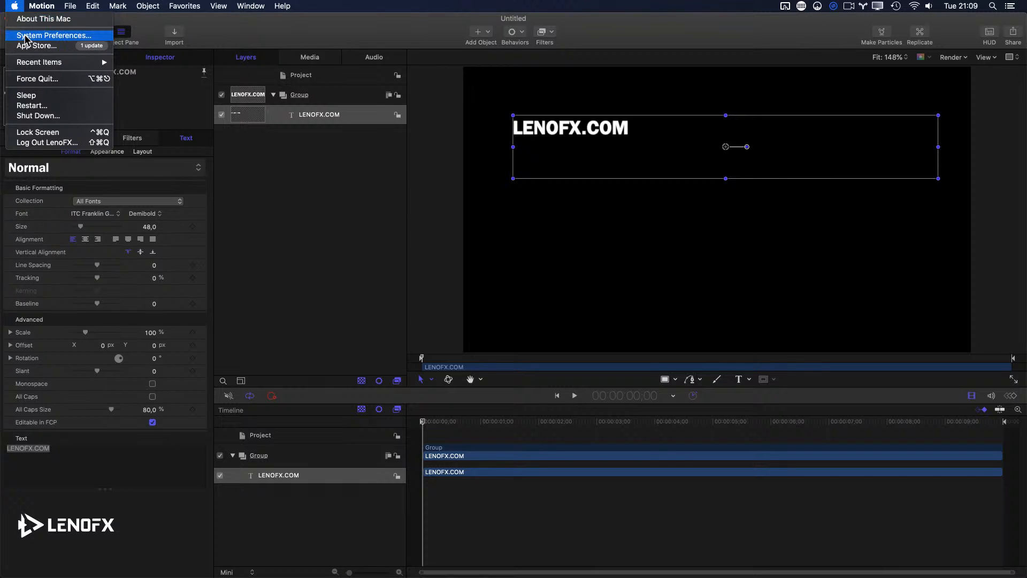
pyautogui.click(37, 35)
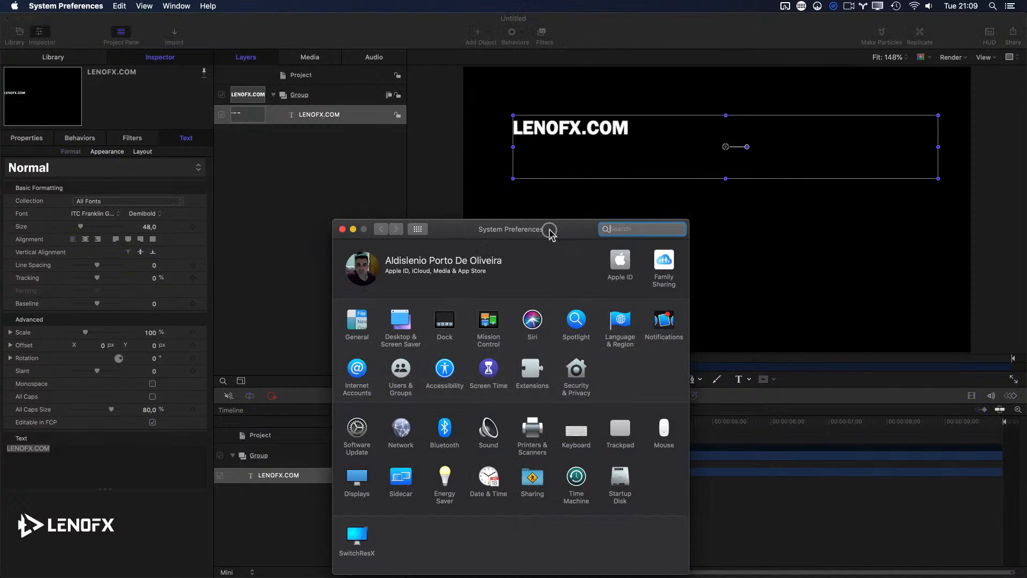
pyautogui.moveTo(552, 229); pyautogui.dragTo(572, 162)
pyautogui.click(607, 373)
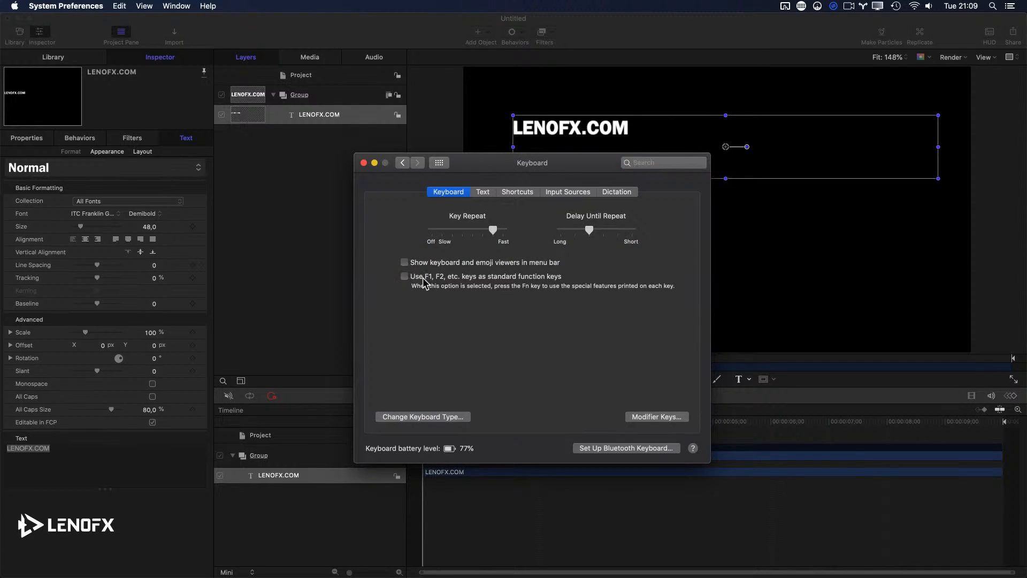
pyautogui.click(433, 279)
pyautogui.click(409, 276)
pyautogui.click(328, 201)
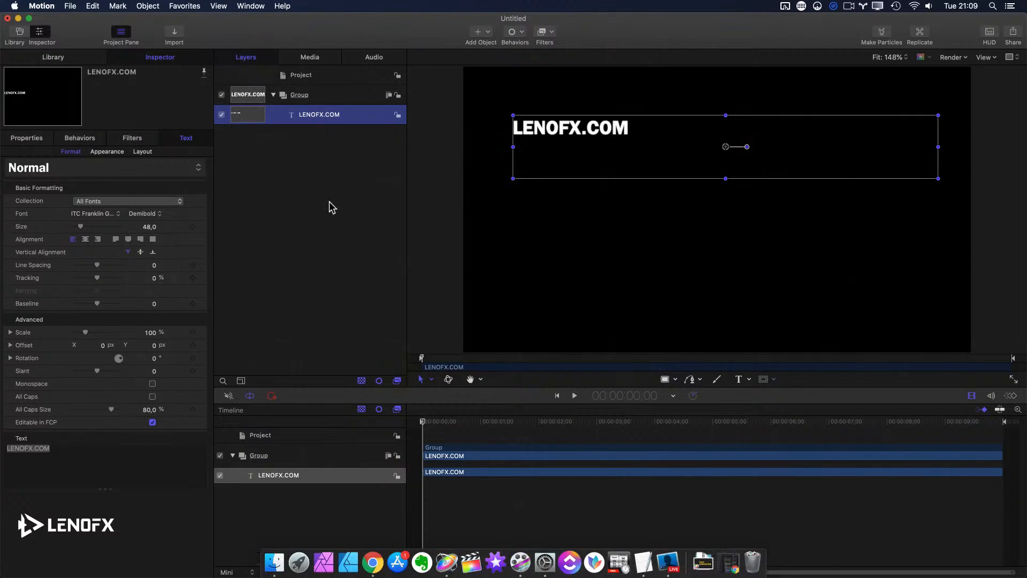
# Test what the F4 function key does while the LENOFX.COM layer is selected in Motion
pyautogui.press('F4')
pyautogui.press('F4')
pyautogui.press('F4')
pyautogui.press('F4')
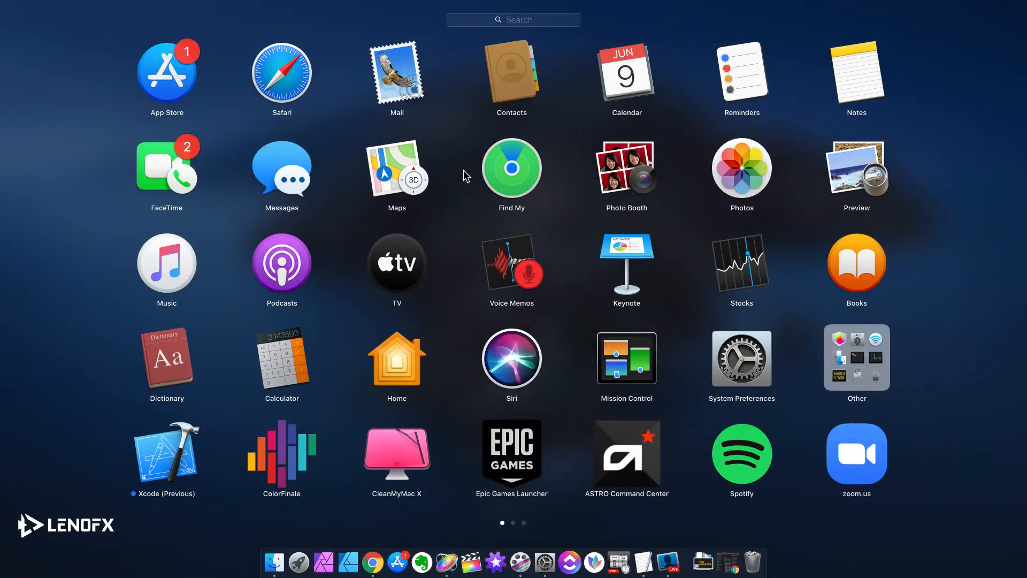
# Return to the Keyboard preferences, review the standard function keys option, and minimize the window
pyautogui.press('super+Tab')
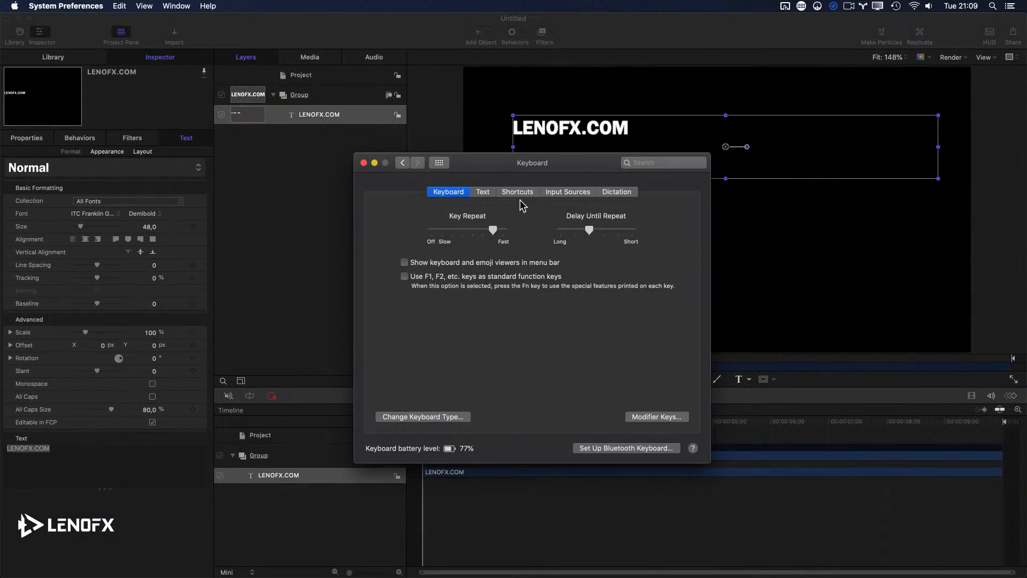
pyautogui.click(438, 277)
pyautogui.click(375, 163)
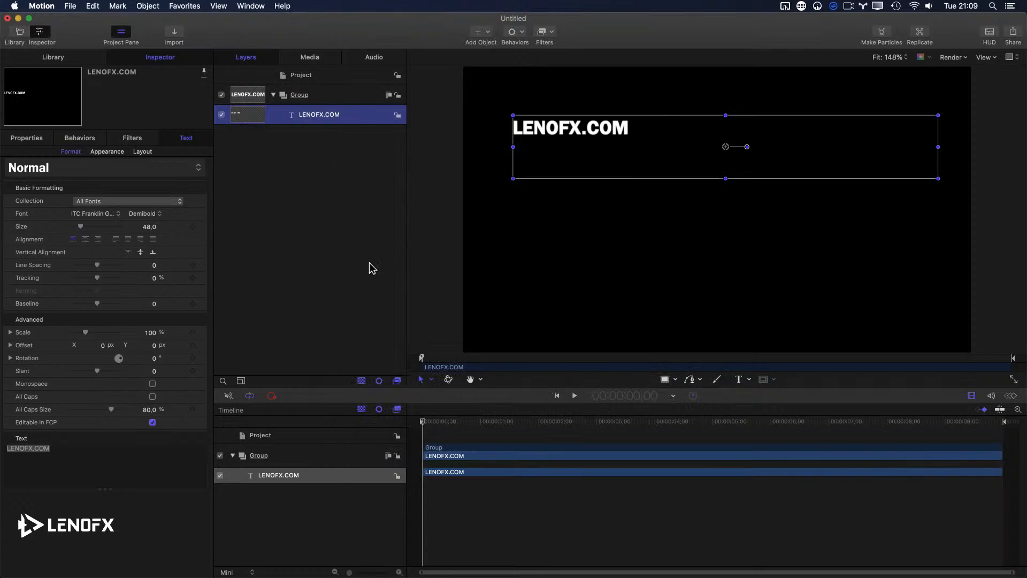
# Select the LENOFX.COM text layer and examine its Format settings and text content in the Inspector
pyautogui.doubleClick(288, 115)
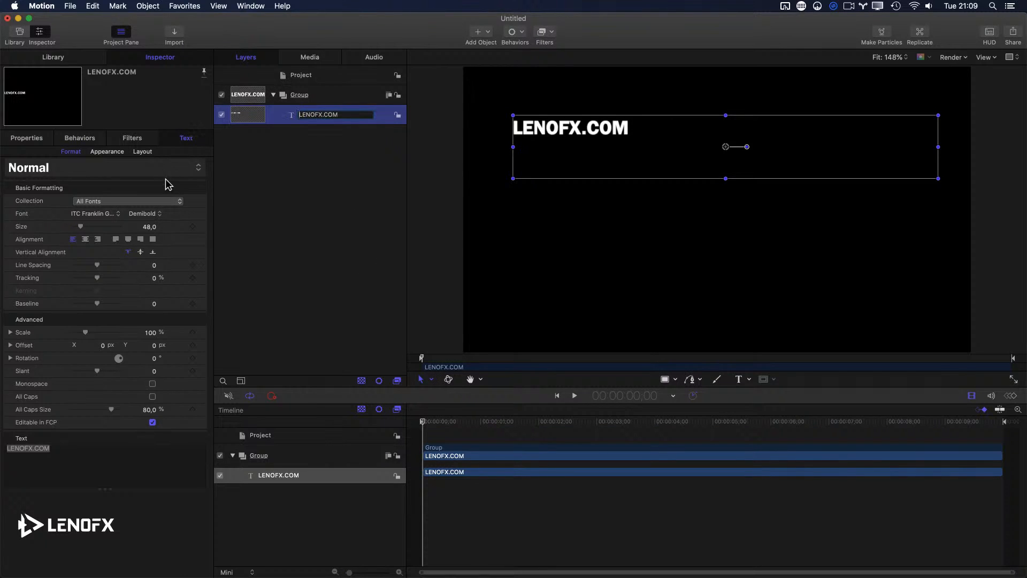
pyautogui.click(268, 149)
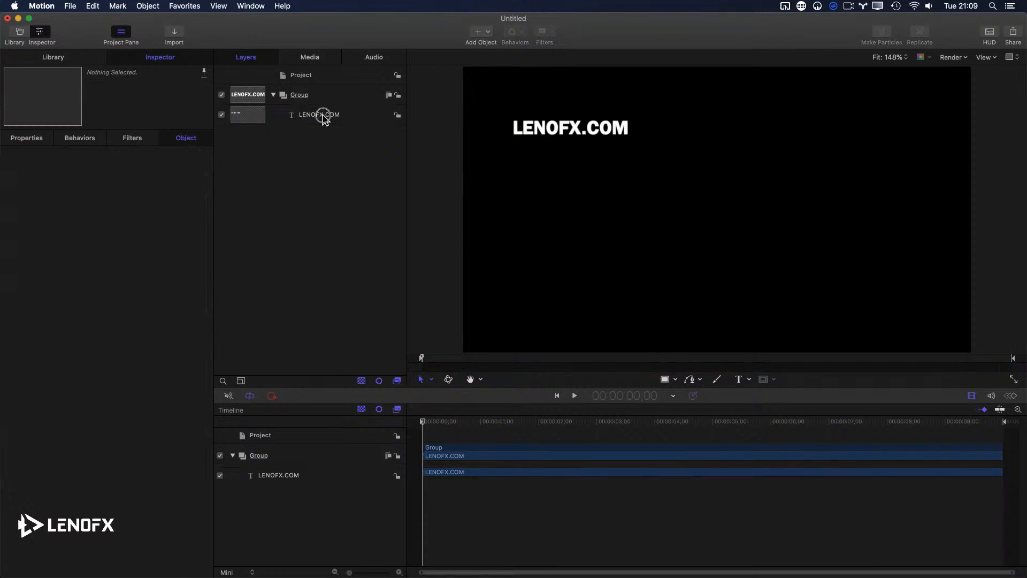
pyautogui.click(323, 115)
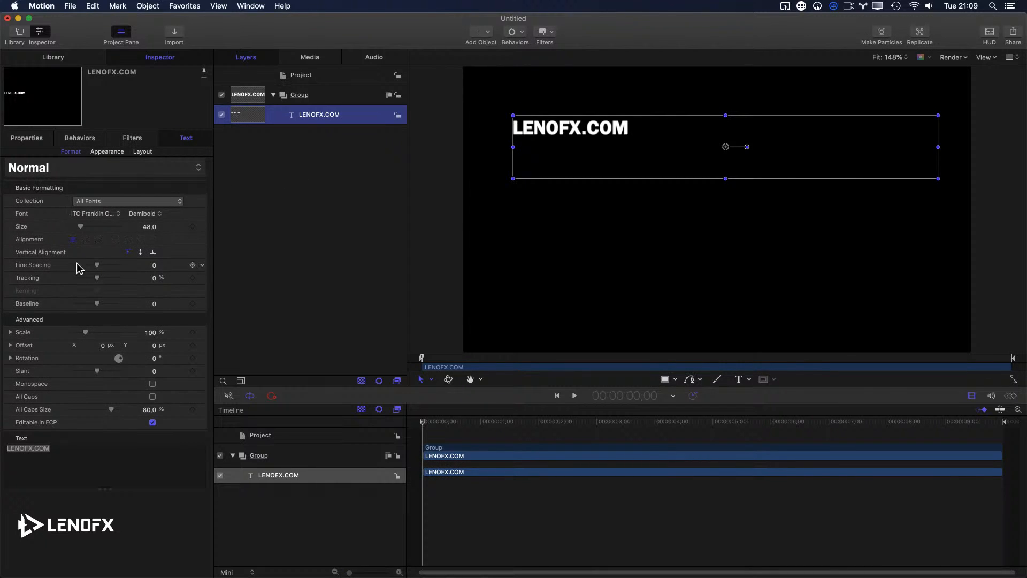
pyautogui.click(52, 452)
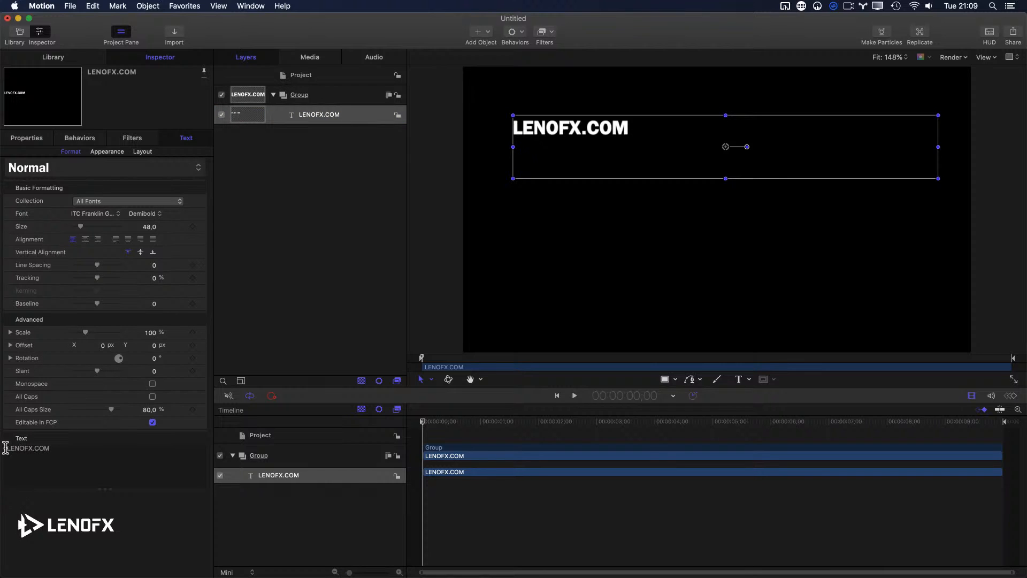
pyautogui.click(366, 119)
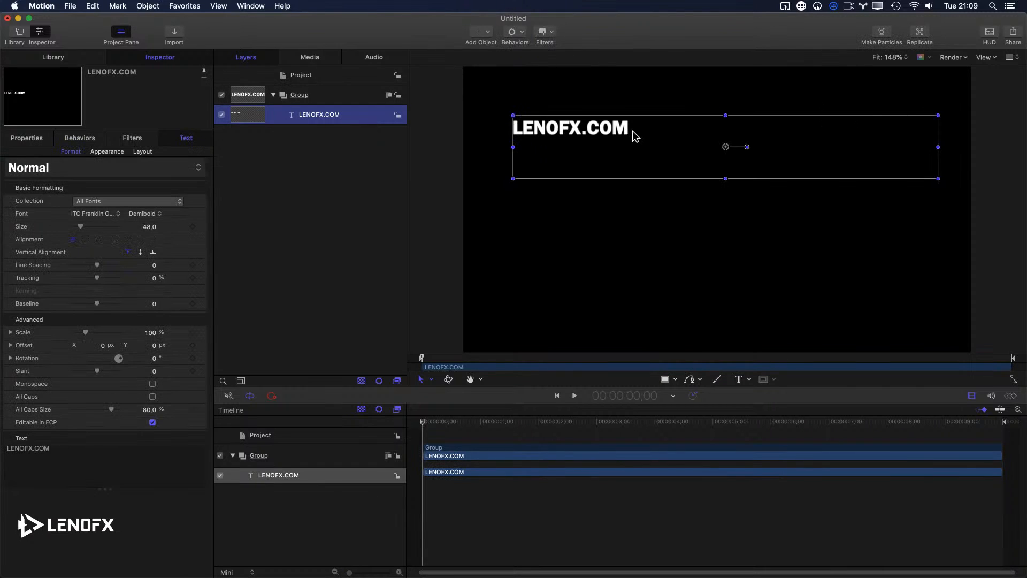
# Show the HUD for the LENOFX.COM text and place it over the canvas just below the text box
pyautogui.click(989, 35)
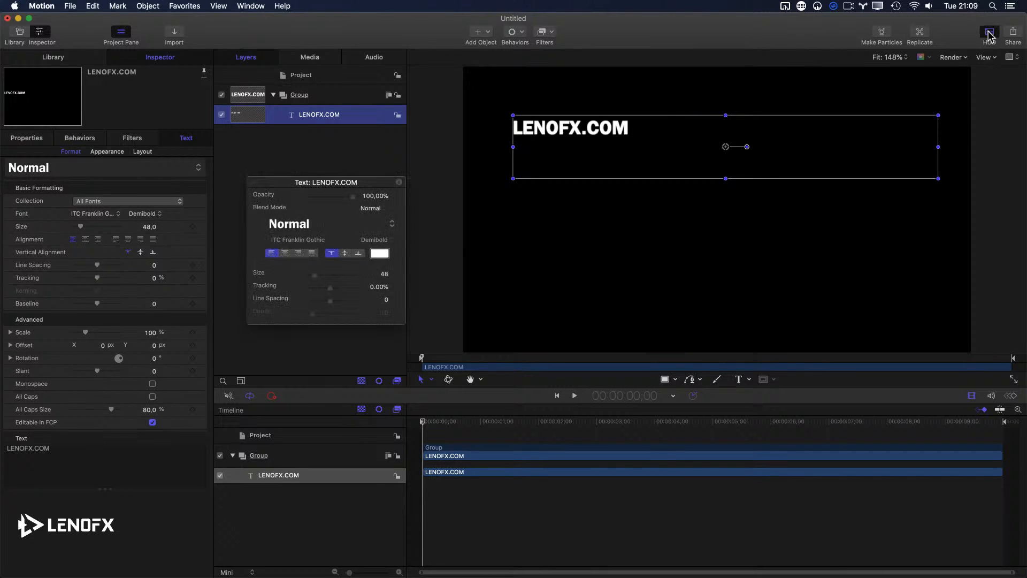
pyautogui.click(990, 33)
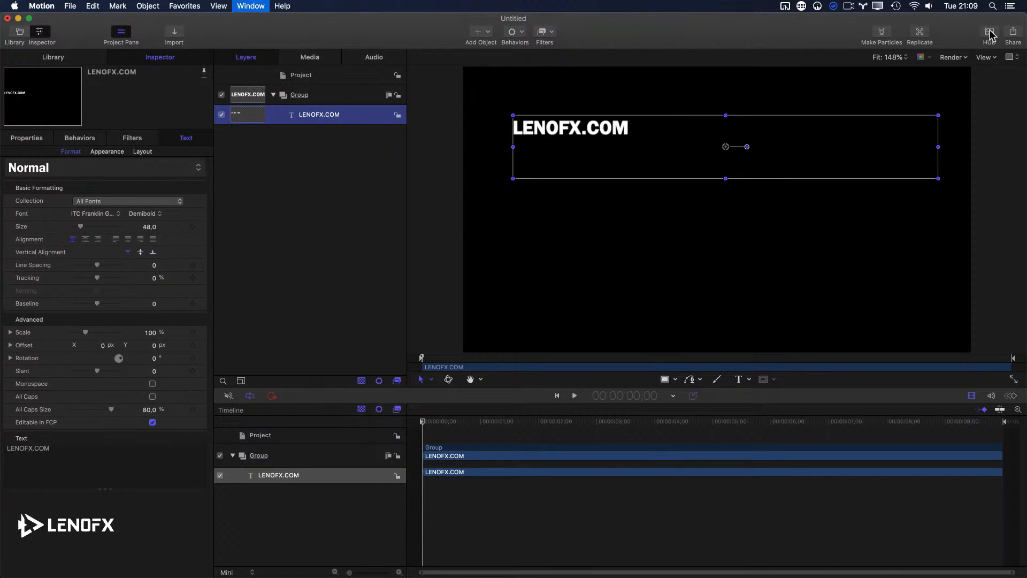
pyautogui.click(990, 35)
pyautogui.moveTo(376, 182); pyautogui.dragTo(678, 203)
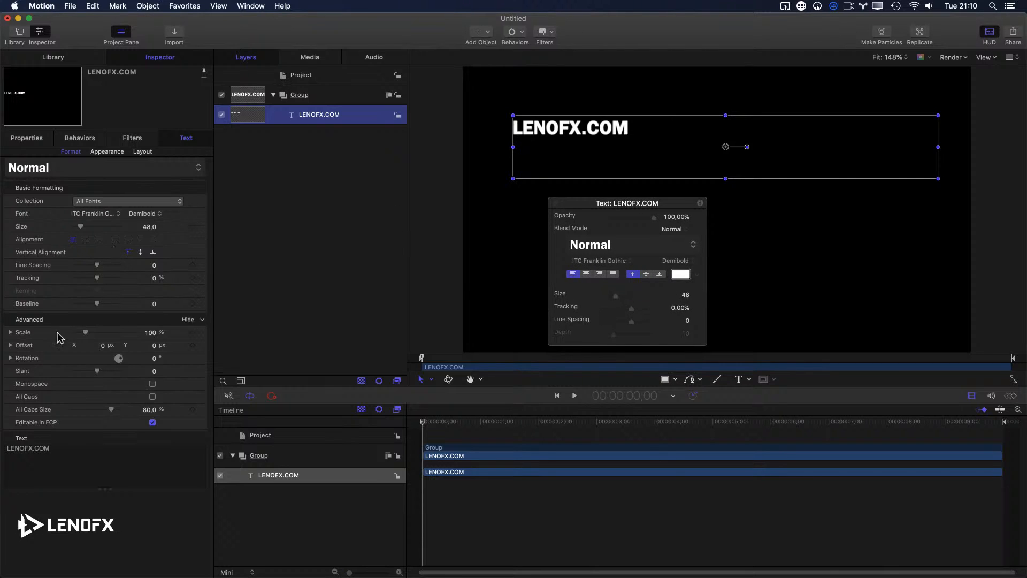
pyautogui.moveTo(653, 218)
pyautogui.mouseDown()
pyautogui.moveTo(615, 219)
pyautogui.moveTo(655, 220)
pyautogui.mouseUp()
pyautogui.moveTo(615, 206); pyautogui.dragTo(563, 209)
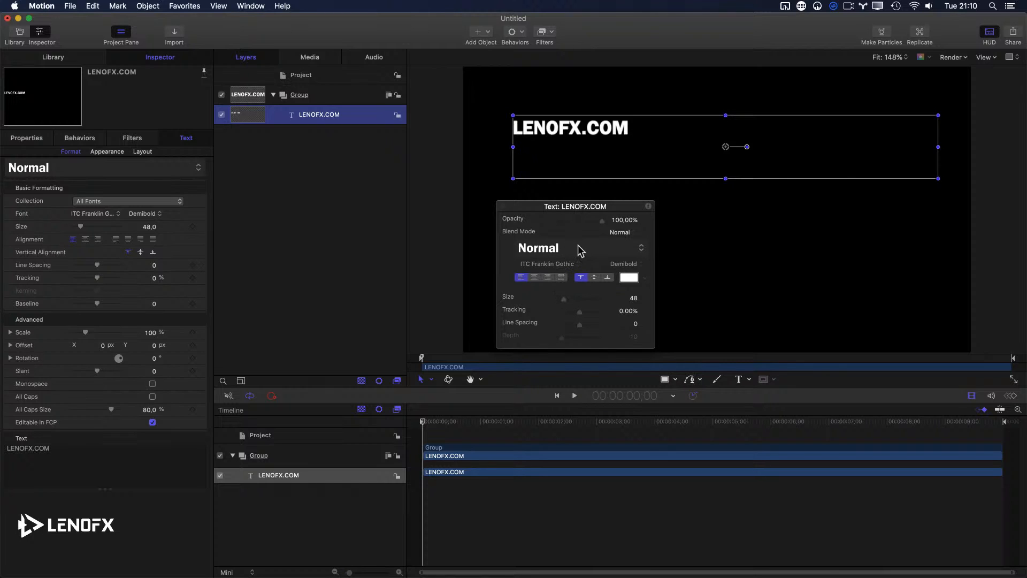
# Close the HUD of the LENOFX.COM text and return to the canvas
pyautogui.click(503, 207)
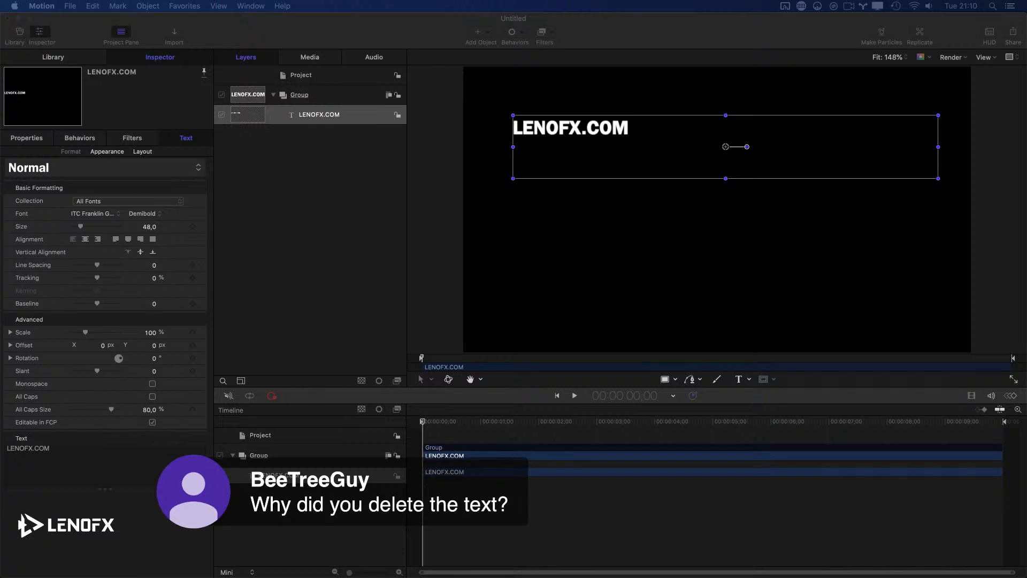
pyautogui.click(617, 260)
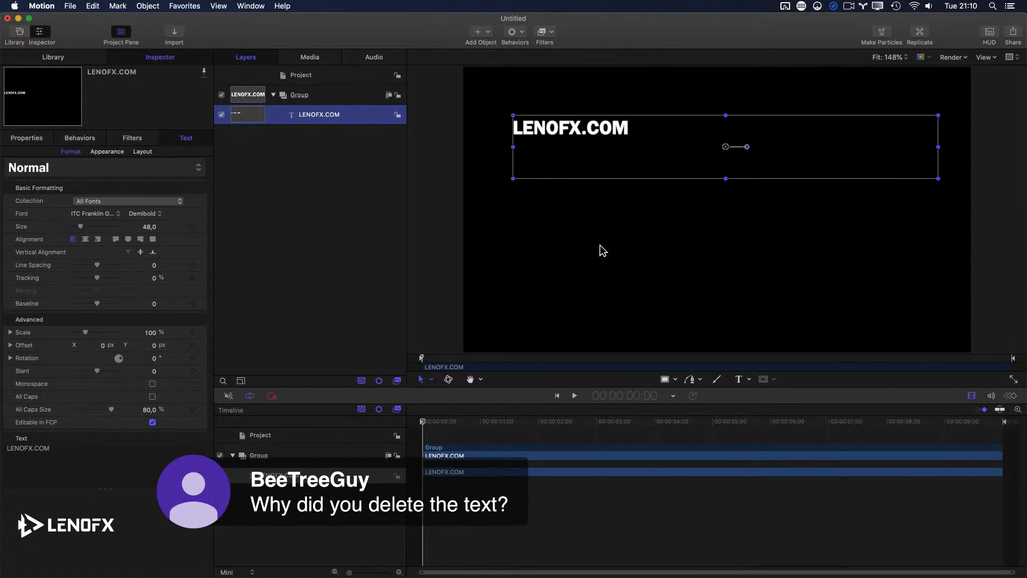
# Place empty text objects on the canvas below LENOFX.COM without entering text, and delete the blank layer left behind
pyautogui.click(739, 381)
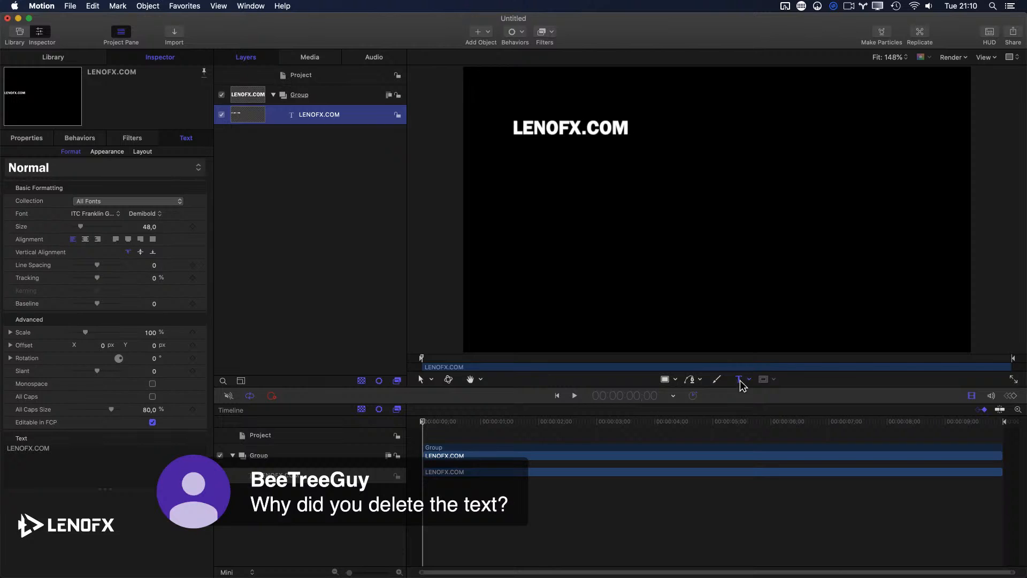
pyautogui.click(613, 244)
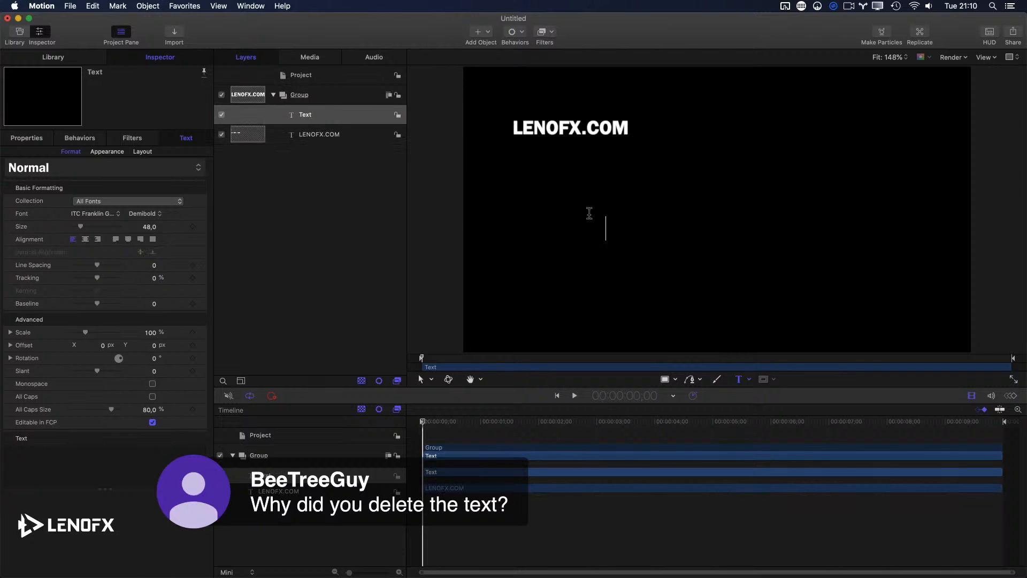
pyautogui.click(289, 211)
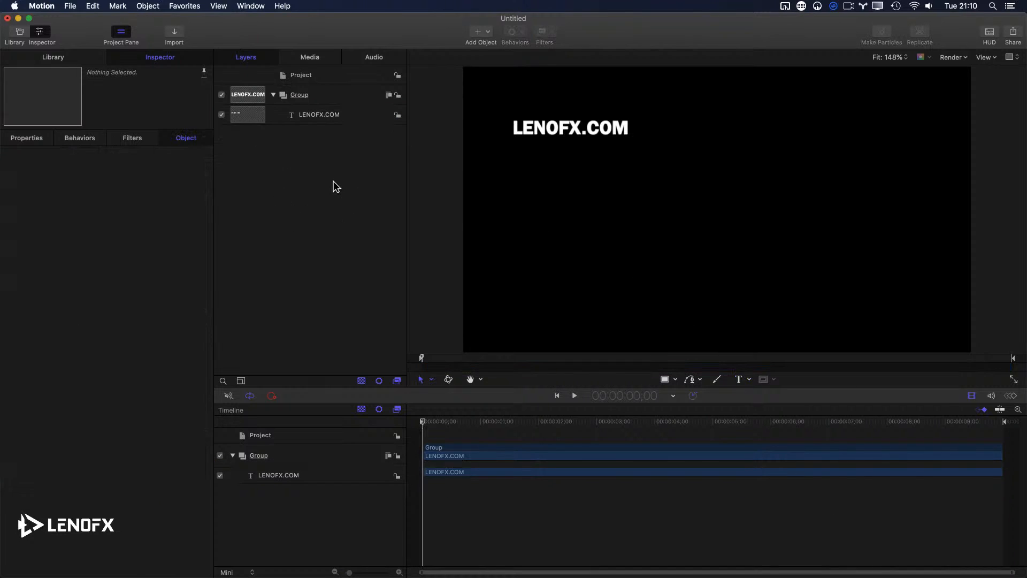
pyautogui.click(739, 380)
pyautogui.click(656, 207)
pyautogui.press('Escape')
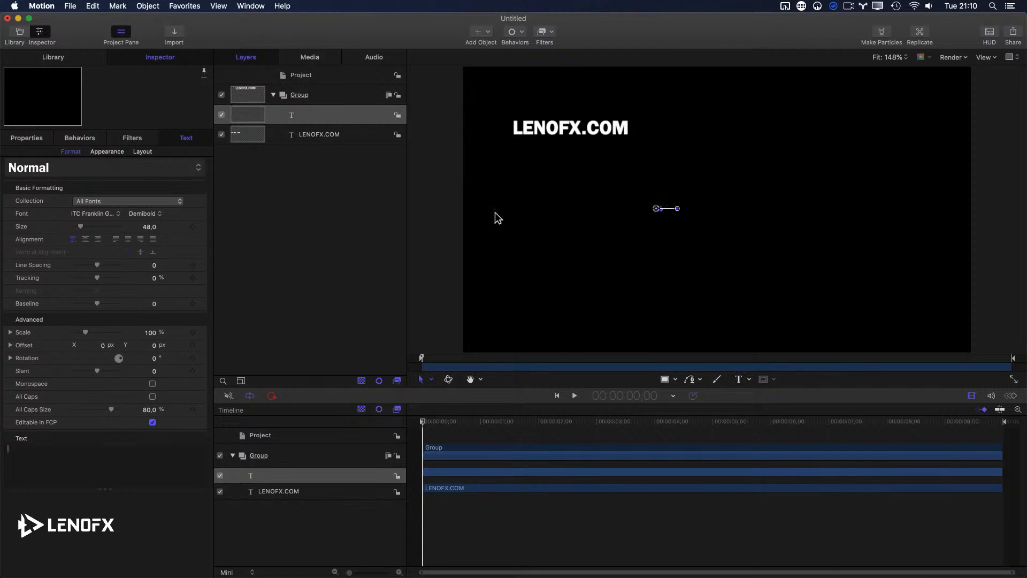
pyautogui.click(330, 116)
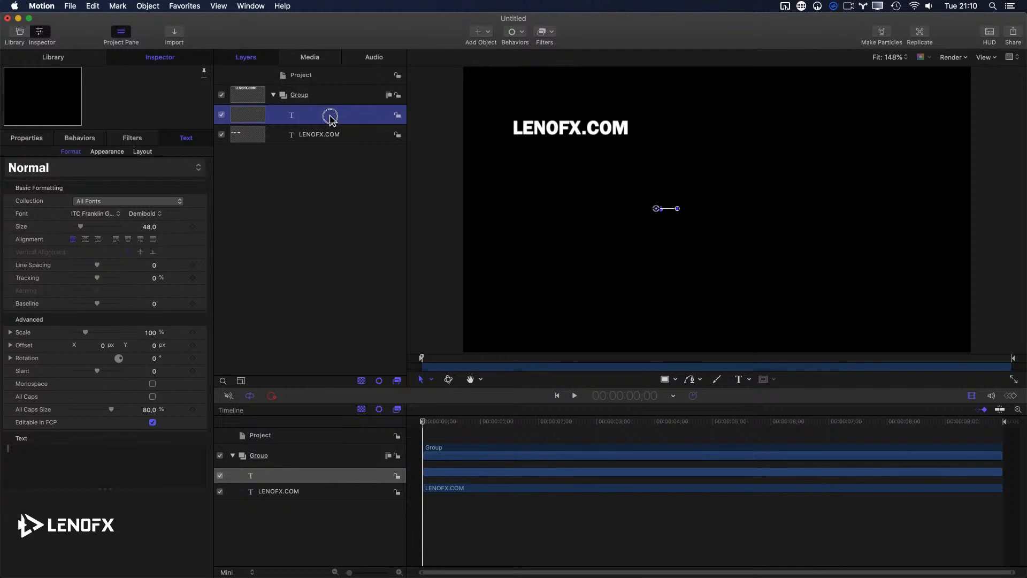
pyautogui.press('Delete')
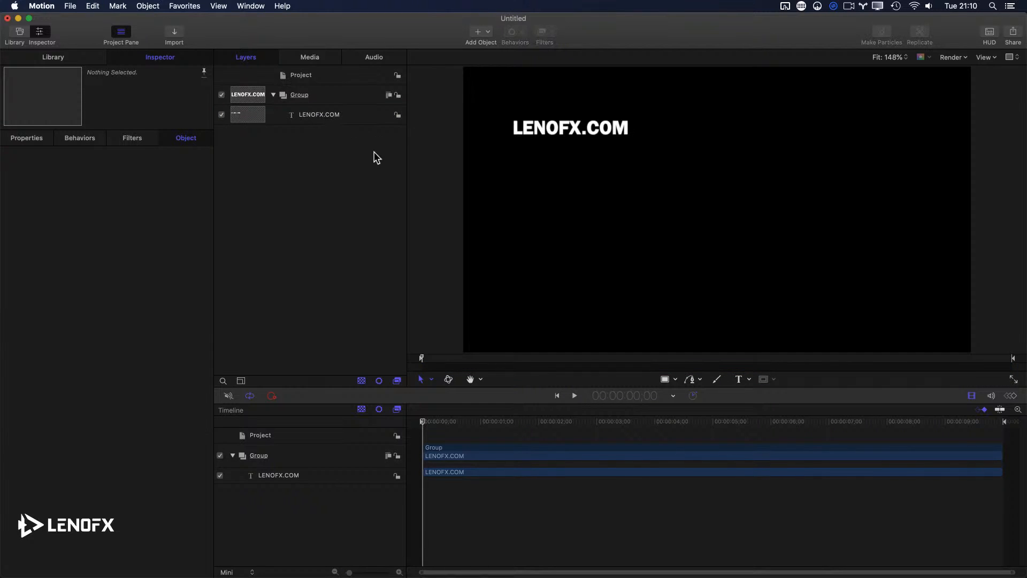
# Set the LENOFX.COM text to size 92 and center it both horizontally and vertically in its text box
pyautogui.click(348, 115)
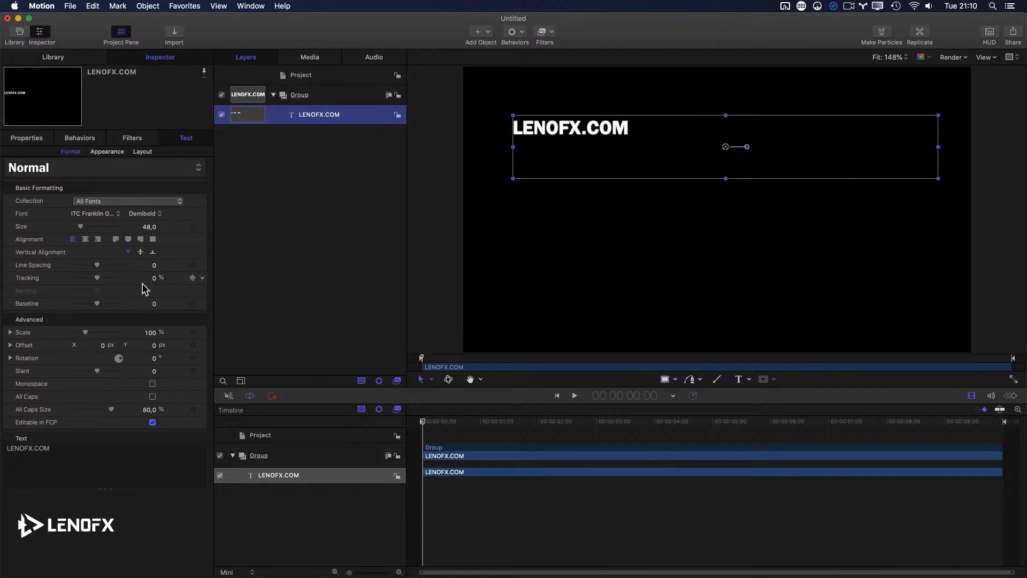
pyautogui.moveTo(80, 227); pyautogui.dragTo(89, 229)
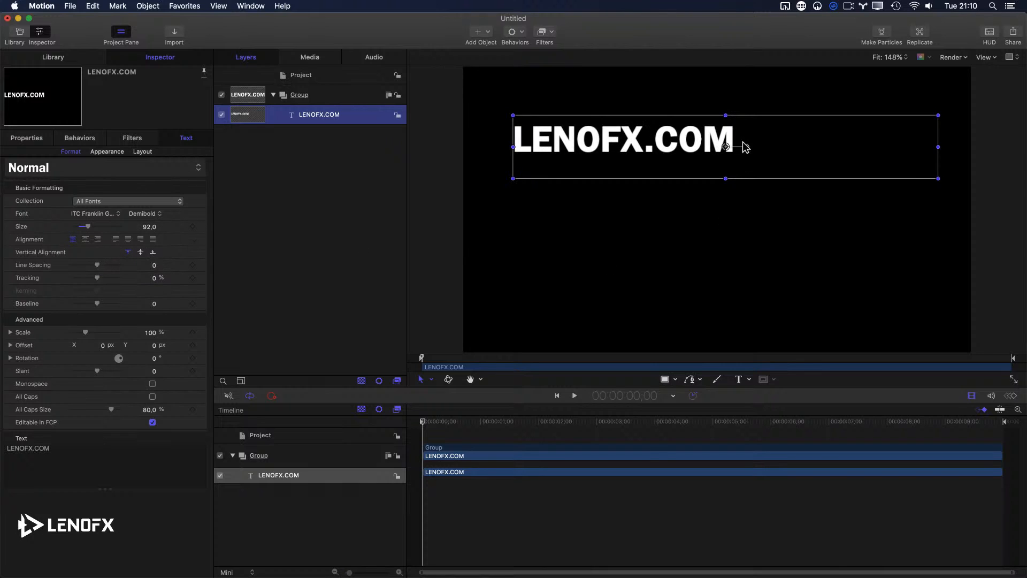
pyautogui.click(141, 252)
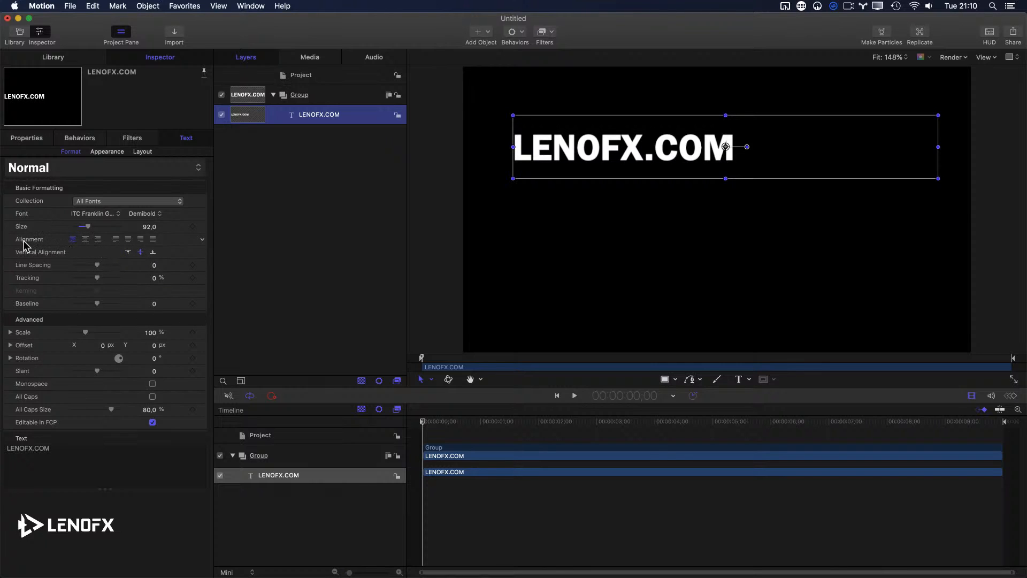
pyautogui.click(86, 239)
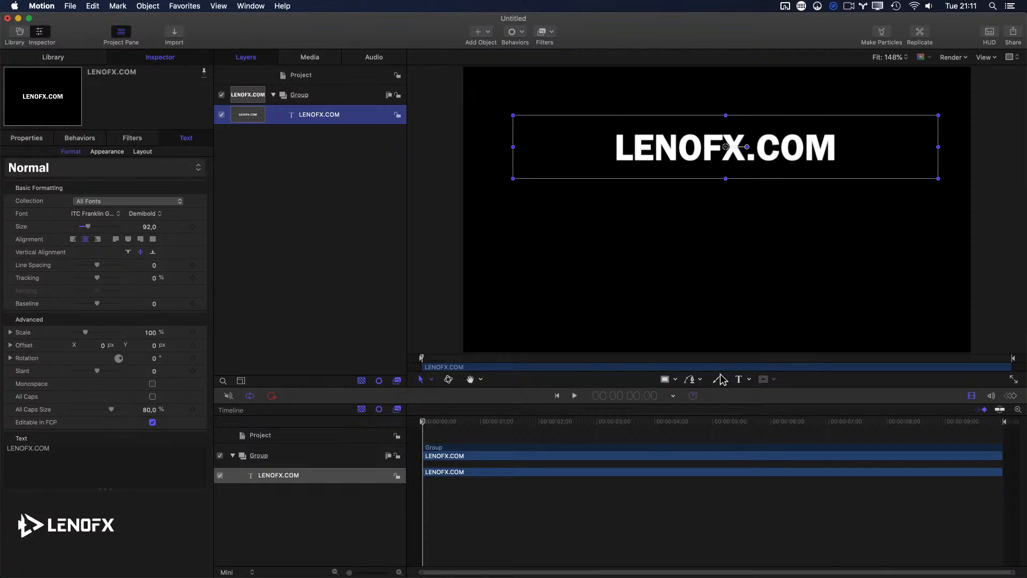
# Add a second LENOFX.COM text object without a drawn text box in the lower half of the canvas
pyautogui.click(739, 379)
pyautogui.click(558, 255)
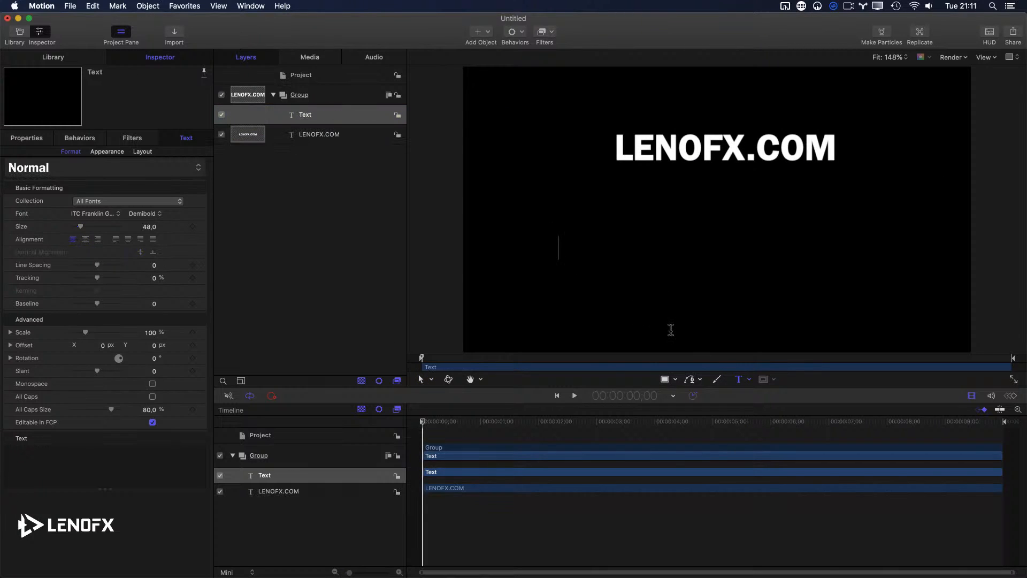
pyautogui.write('LENOFX.COM')
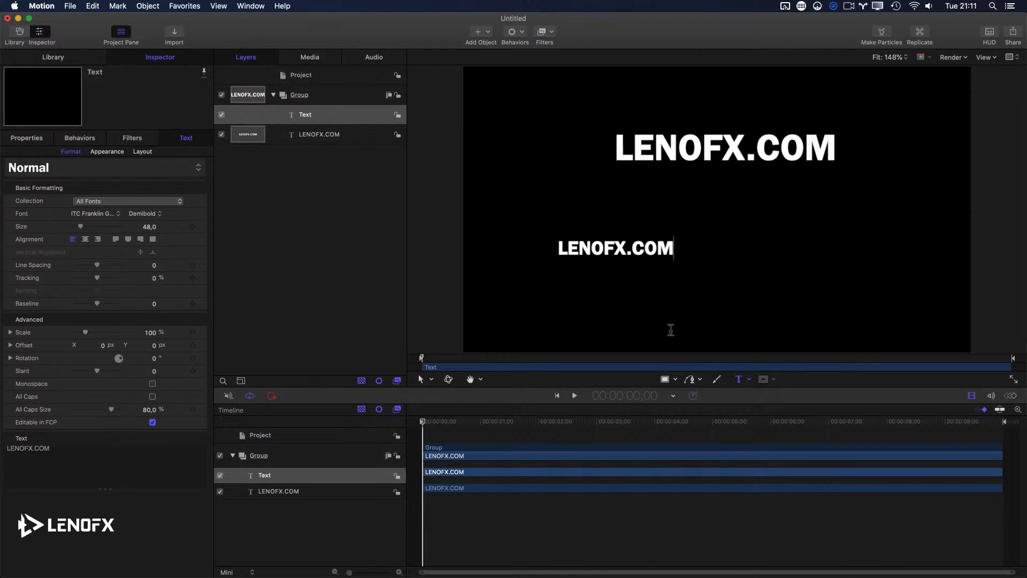
pyautogui.press('Escape')
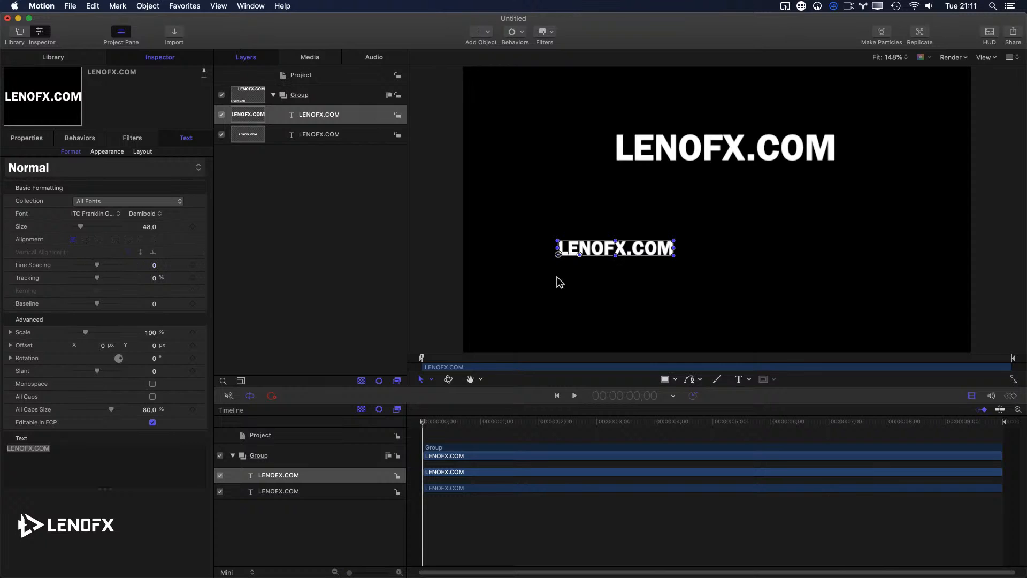
# Try left, center and right alignment on the lower LENOFX.COM text, ending with center alignment
pyautogui.click(86, 239)
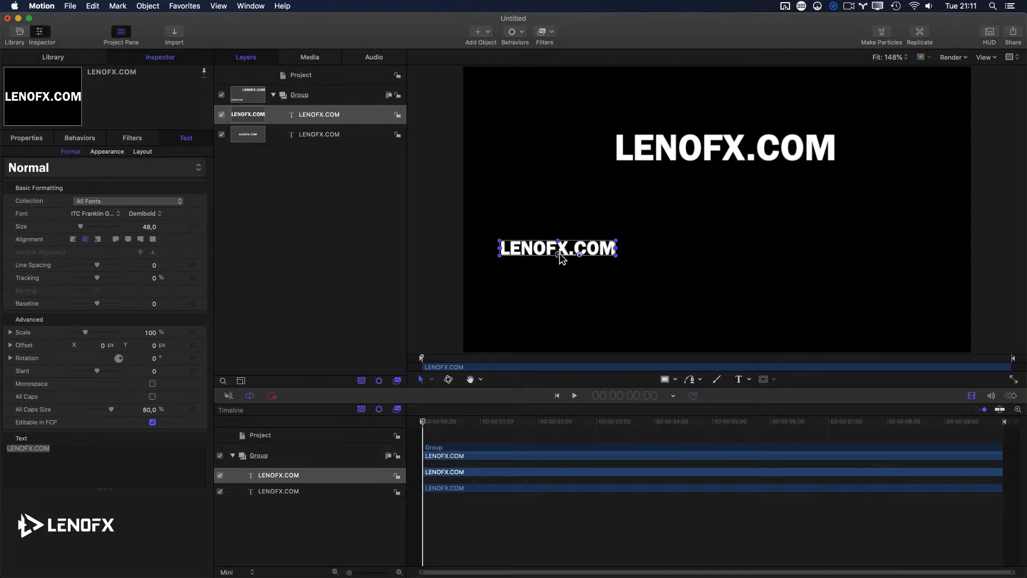
pyautogui.click(75, 240)
pyautogui.click(86, 240)
pyautogui.click(97, 239)
pyautogui.click(86, 239)
# Compare left and right alignment on the boxed LENOFX.COM text and set it back to center
pyautogui.click(351, 134)
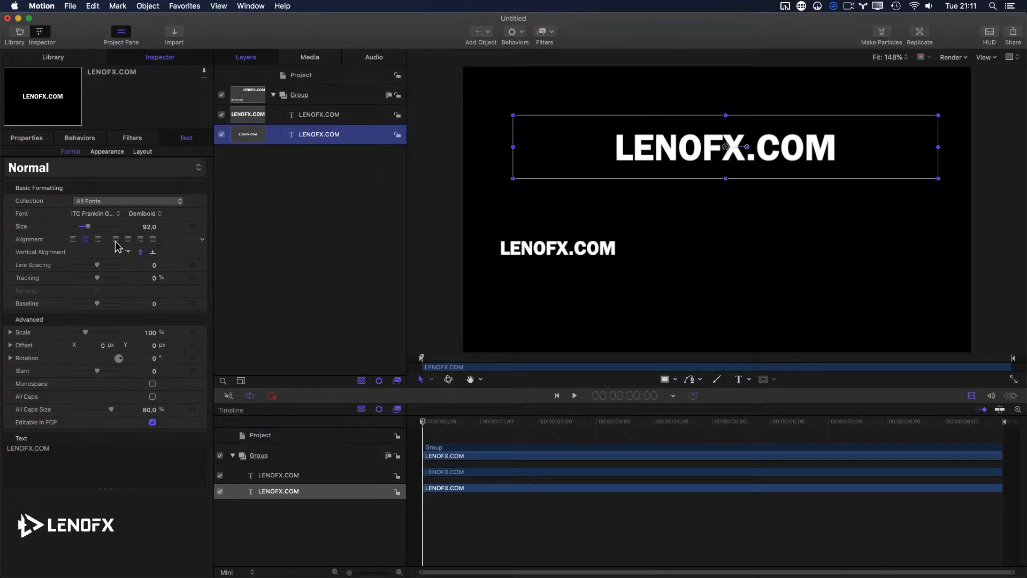
pyautogui.click(74, 240)
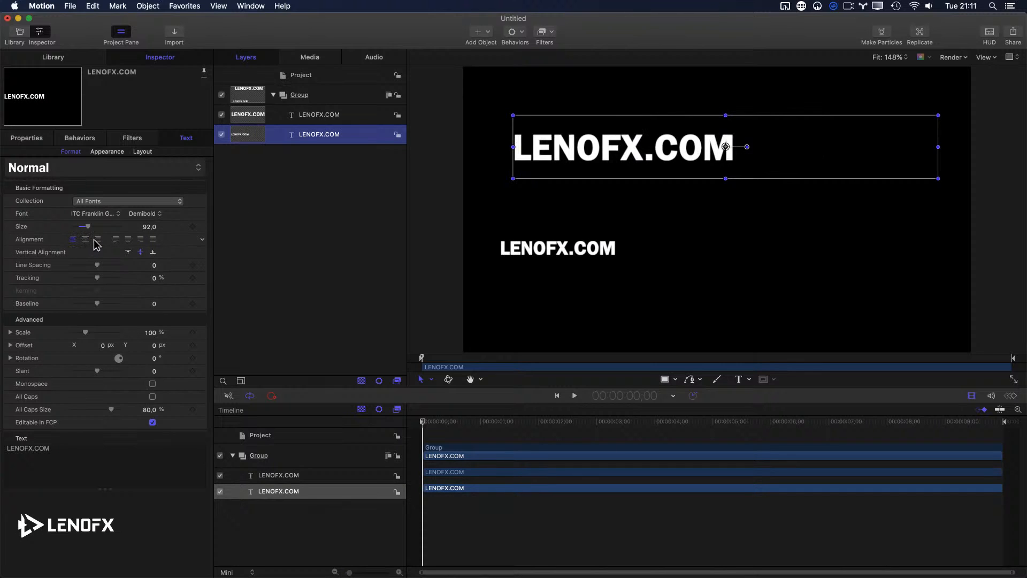
pyautogui.click(96, 240)
pyautogui.click(85, 239)
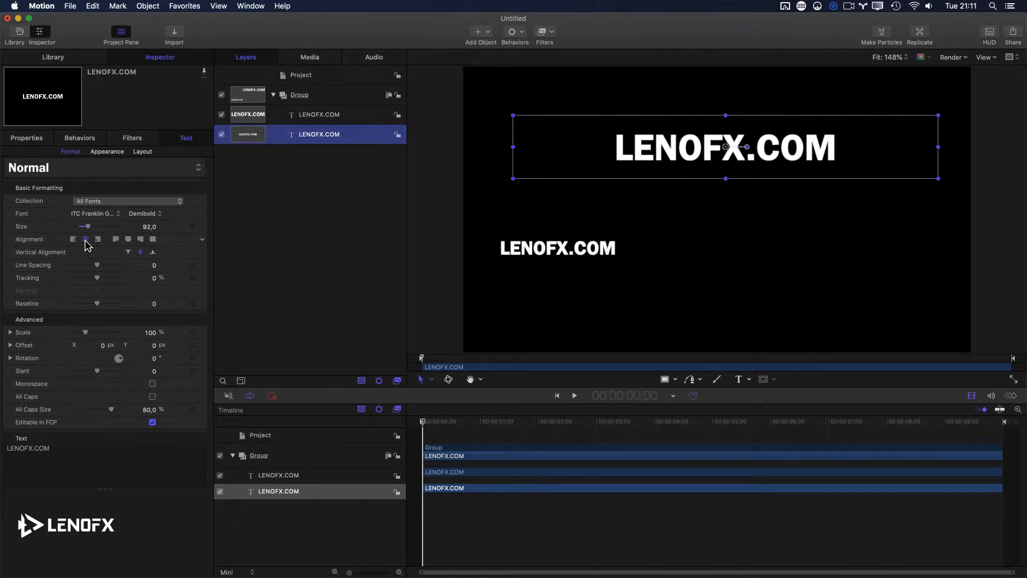
# Delete the smaller LENOFX.COM text object in the lower half of the canvas
pyautogui.click(535, 249)
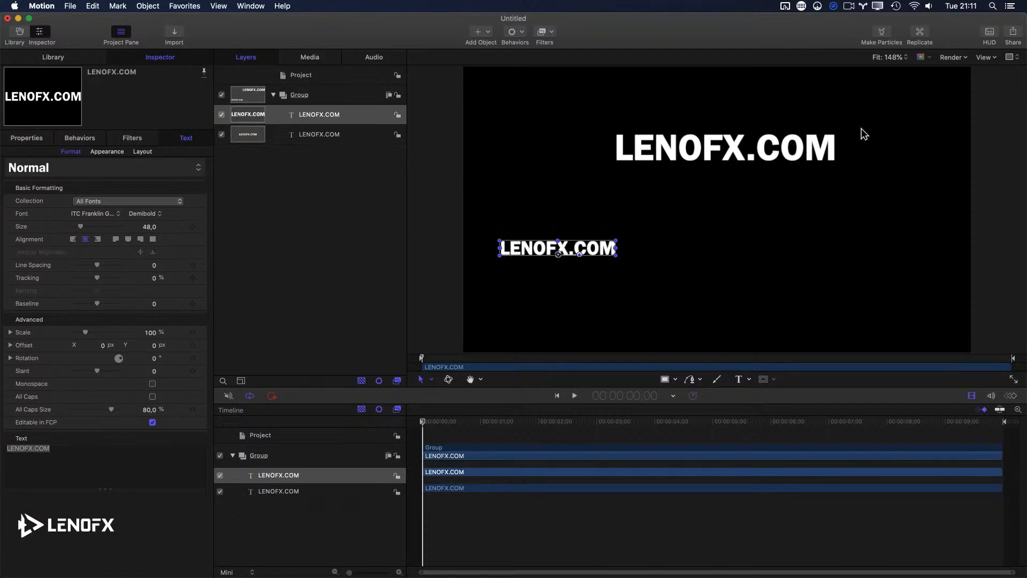
pyautogui.click(345, 116)
pyautogui.press('BackSpace')
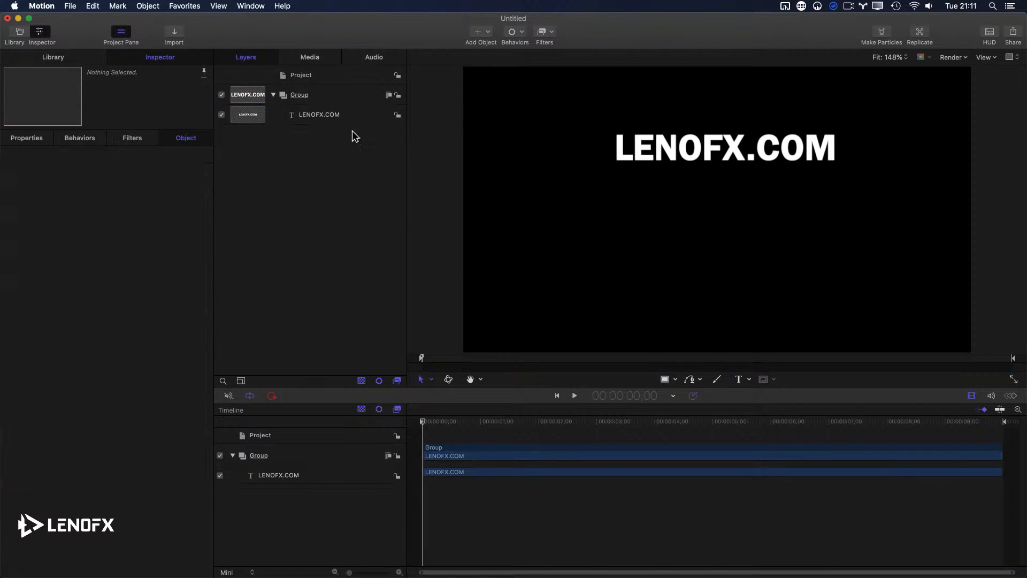
# Select the remaining LENOFX.COM text and turn on the Safe Zones overlay for the canvas
pyautogui.click(331, 113)
pyautogui.click(992, 57)
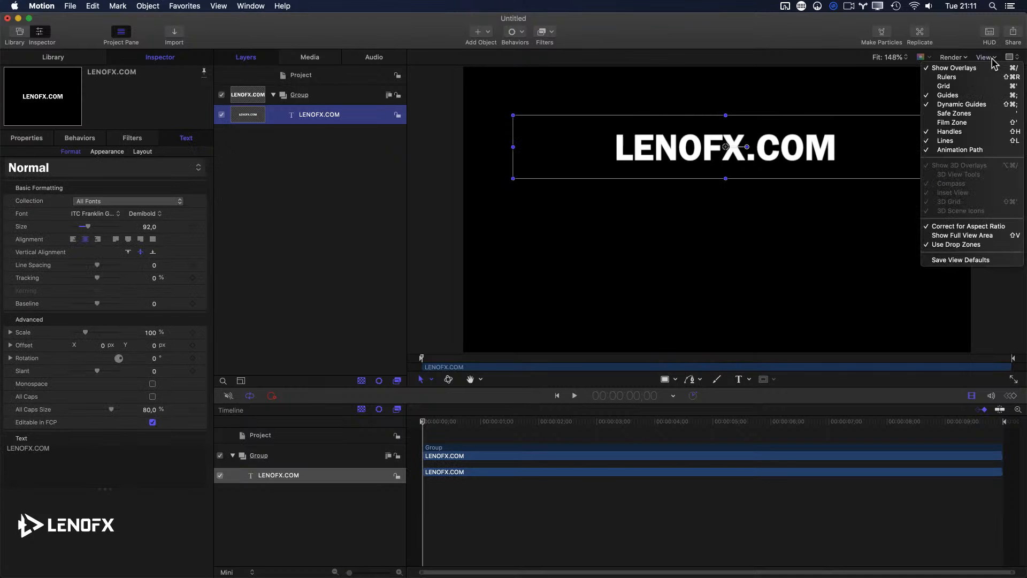
pyautogui.click(963, 114)
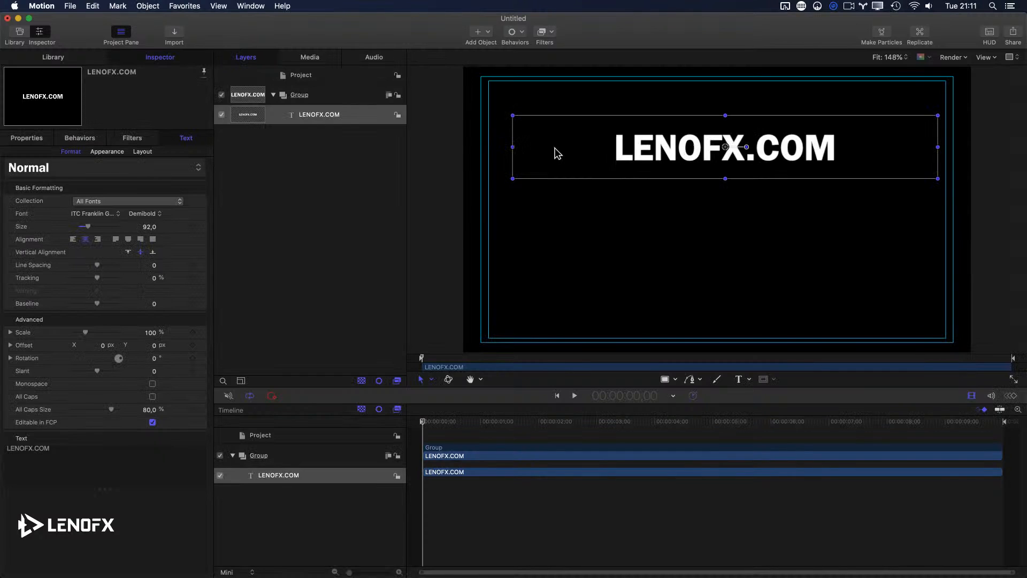
# Widen the LENOFX.COM text box on both sides to the inner safe zone lines and leave text editing
pyautogui.doubleClick(642, 151)
pyautogui.moveTo(515, 148); pyautogui.dragTo(489, 156)
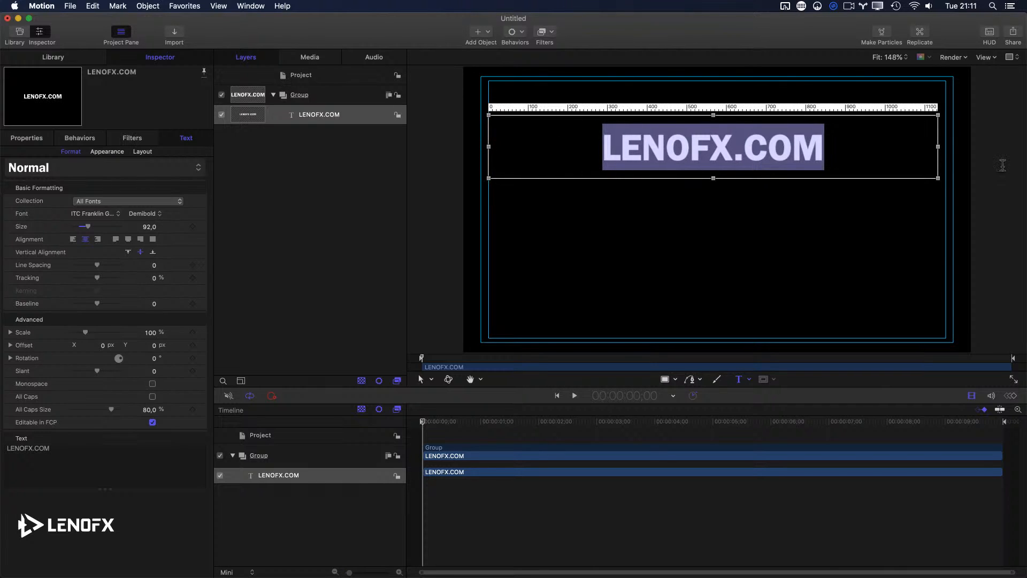
pyautogui.moveTo(937, 150); pyautogui.dragTo(944, 147)
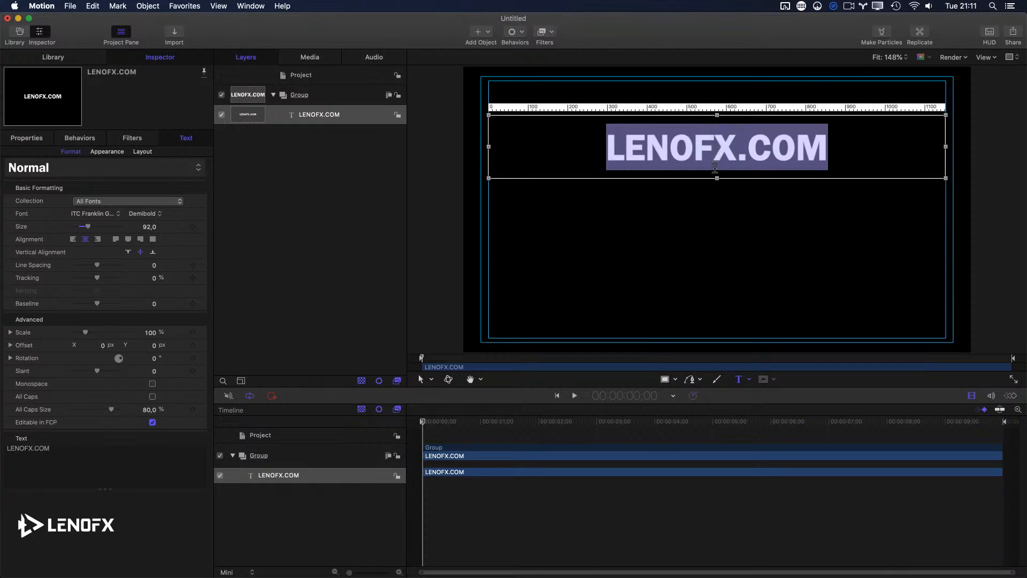
pyautogui.click(340, 114)
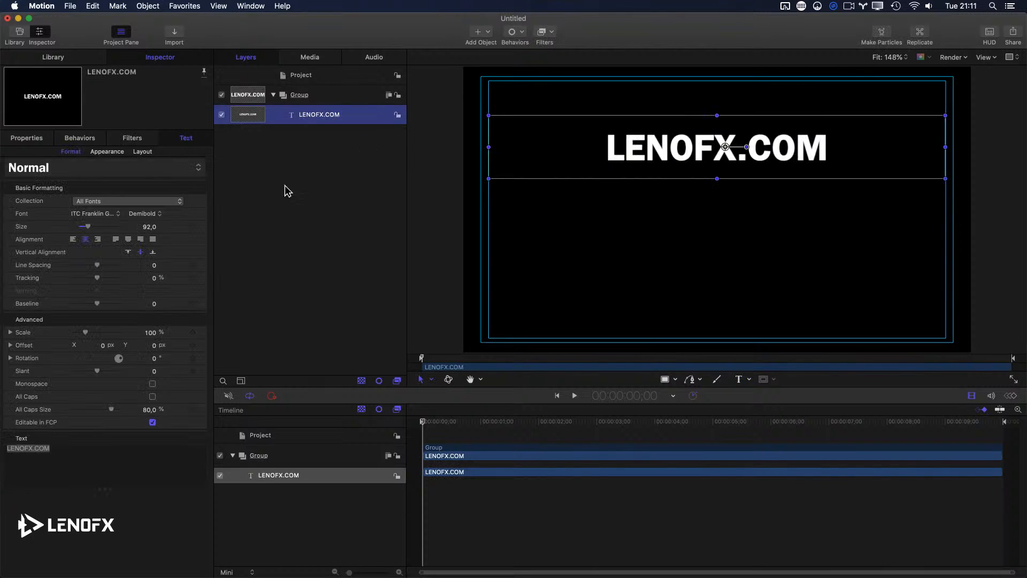
# Set the LENOFX.COM text's X position to 0 px
pyautogui.click(97, 169)
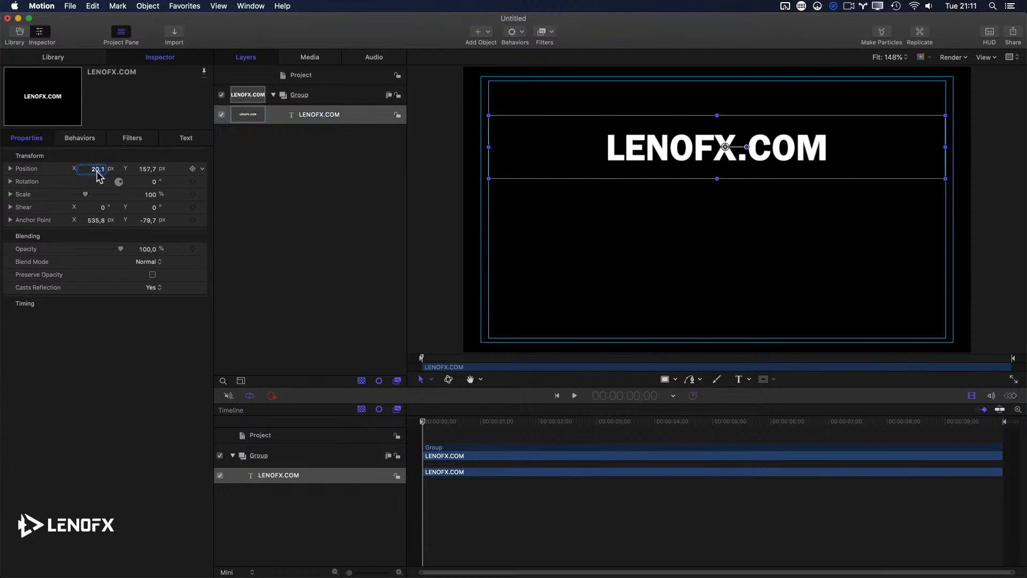
pyautogui.write('0')
pyautogui.press('Return')
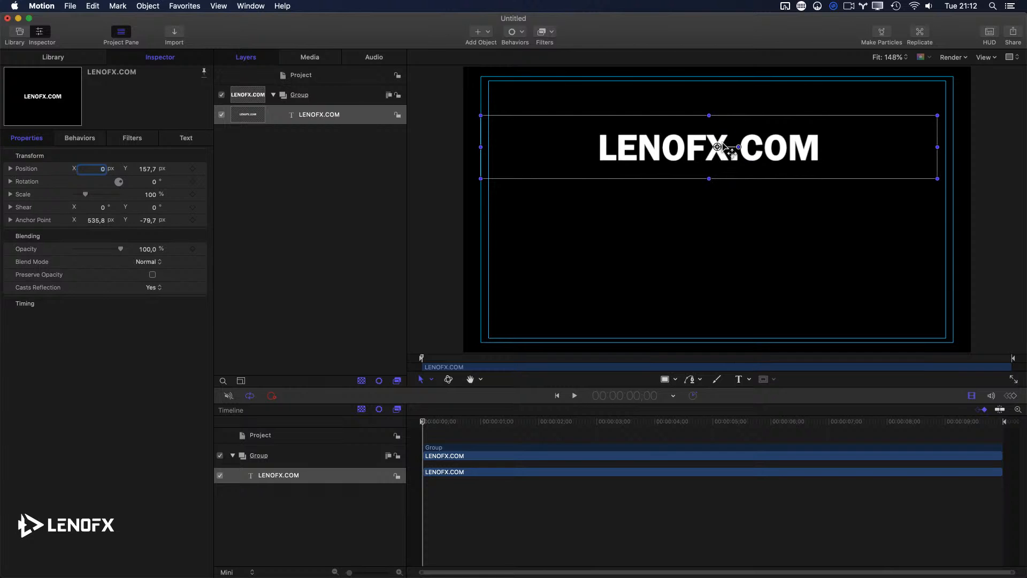
# Inspect the text's anchor point up close, fit the canvas to the window again, and undo the X position change
pyautogui.scroll(5, 716, 147)
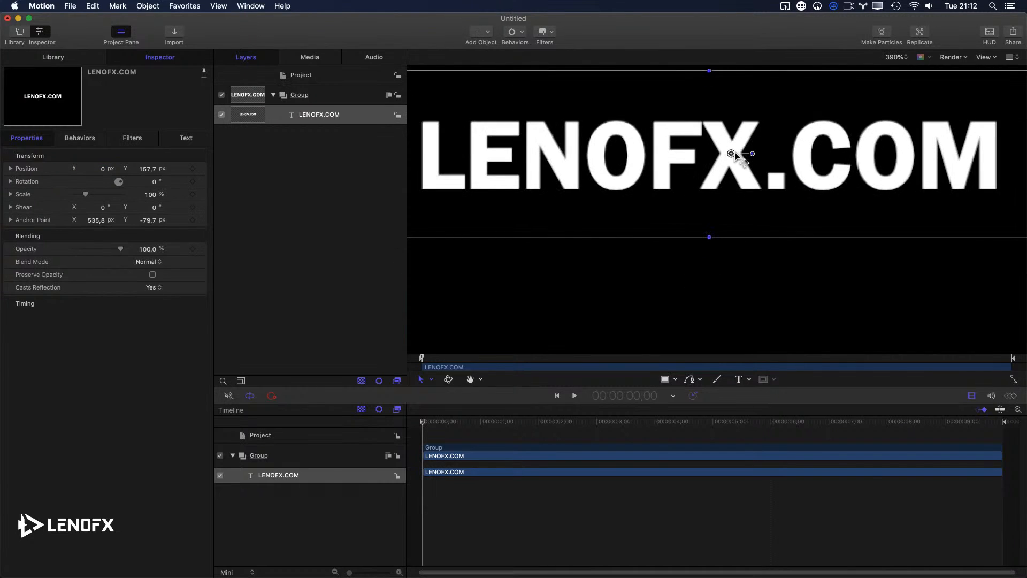
pyautogui.scroll(-5, 735, 150)
pyautogui.hotkey('shift', 'z')
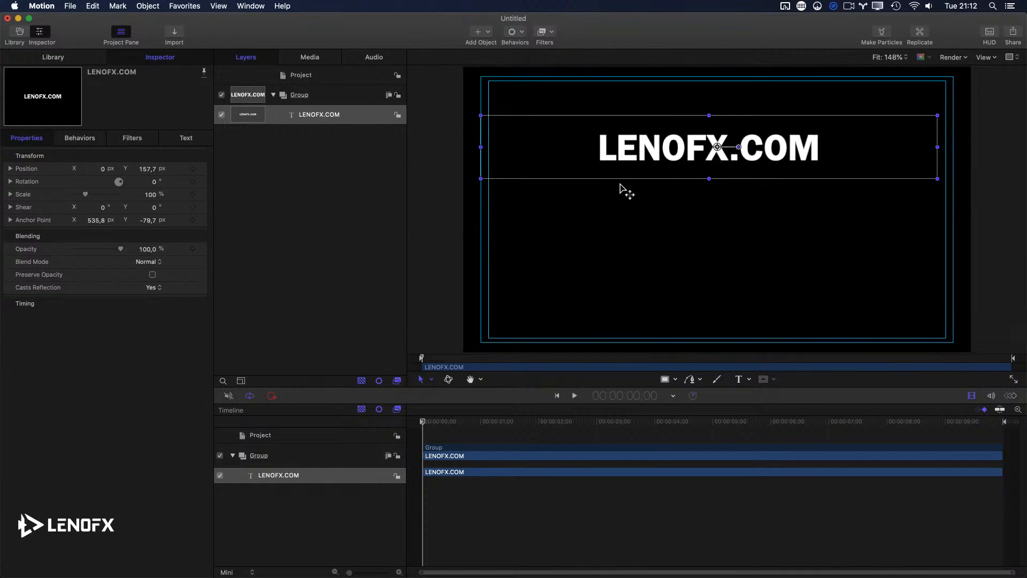
pyautogui.press('super+z')
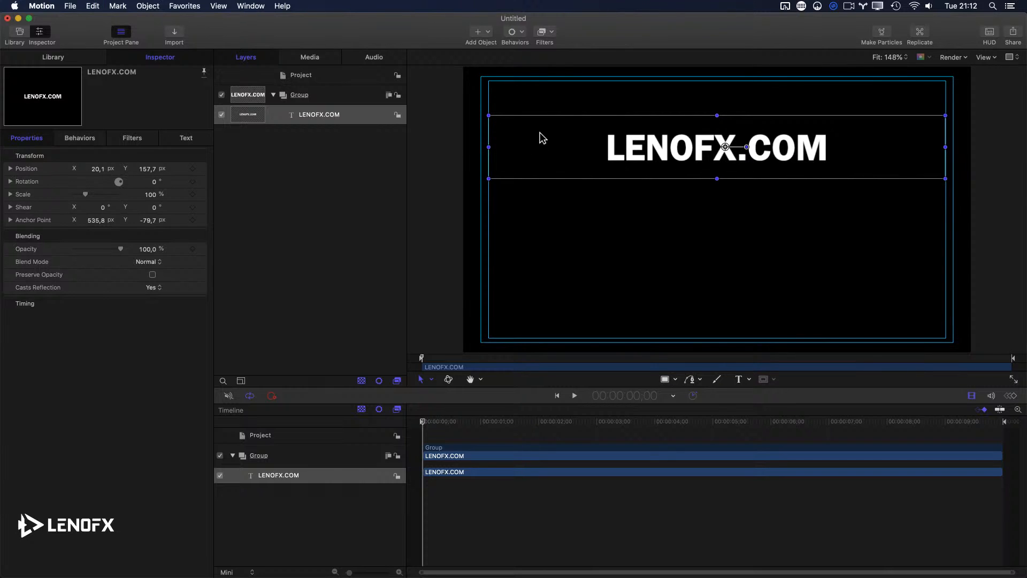
# Move the LENOFX.COM text to the middle of the canvas using the dynamic guides and adjust its Y position to 8.8 px
pyautogui.moveTo(689, 134); pyautogui.dragTo(681, 166)
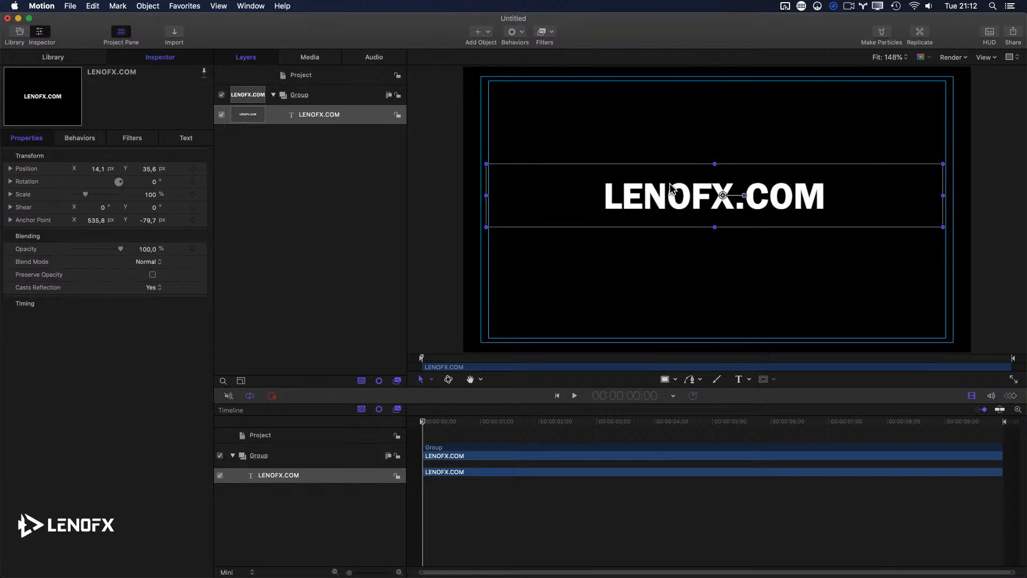
pyautogui.moveTo(673, 202)
pyautogui.mouseDown()
pyautogui.moveTo(655, 213)
pyautogui.moveTo(683, 211)
pyautogui.mouseUp()
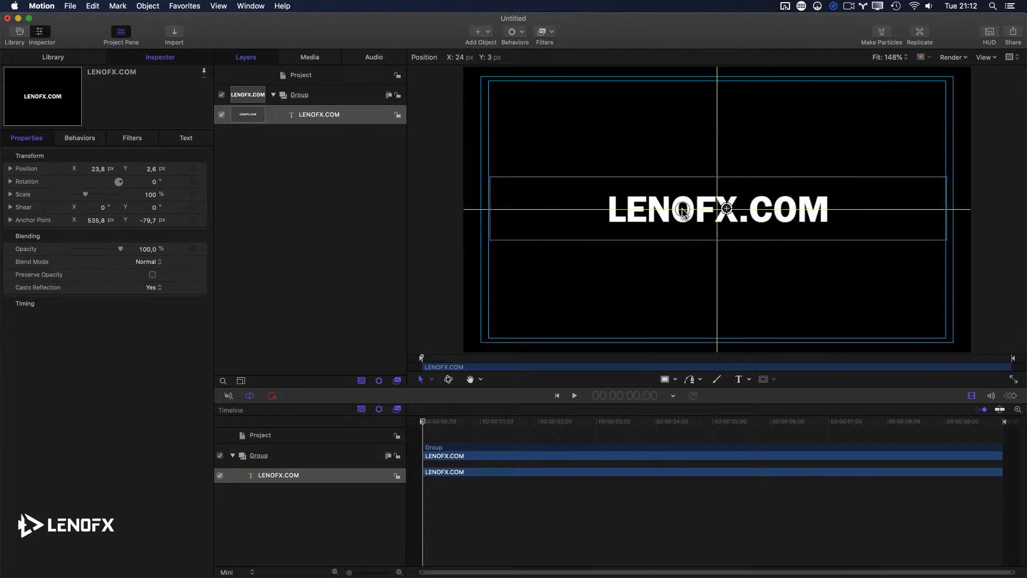
pyautogui.moveTo(683, 211)
pyautogui.mouseDown()
pyautogui.moveTo(663, 208)
pyautogui.moveTo(704, 208)
pyautogui.moveTo(689, 200)
pyautogui.moveTo(700, 214)
pyautogui.moveTo(691, 213)
pyautogui.moveTo(692, 229)
pyautogui.moveTo(691, 214)
pyautogui.mouseUp()
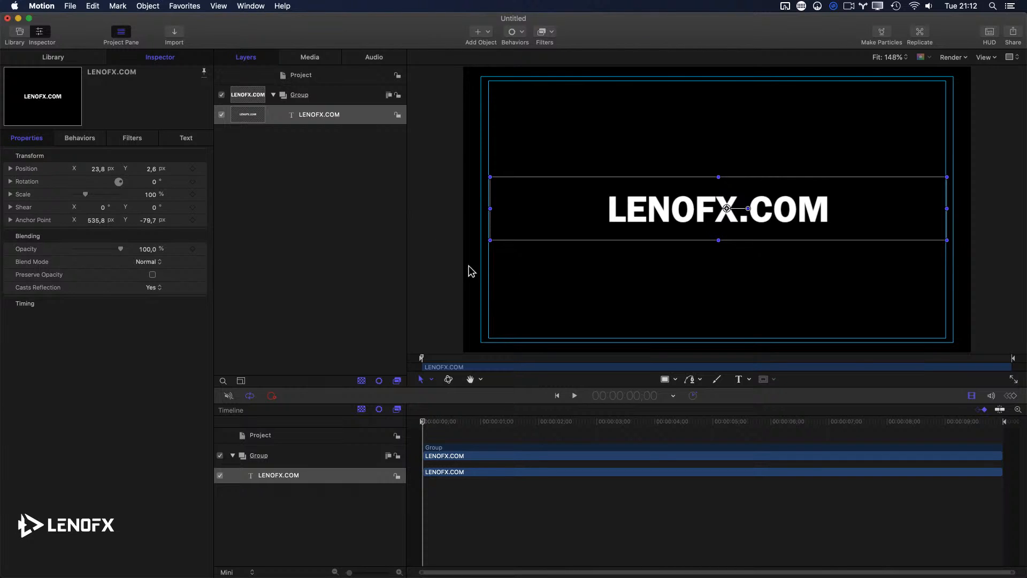
pyautogui.moveTo(152, 169); pyautogui.dragTo(122, 168)
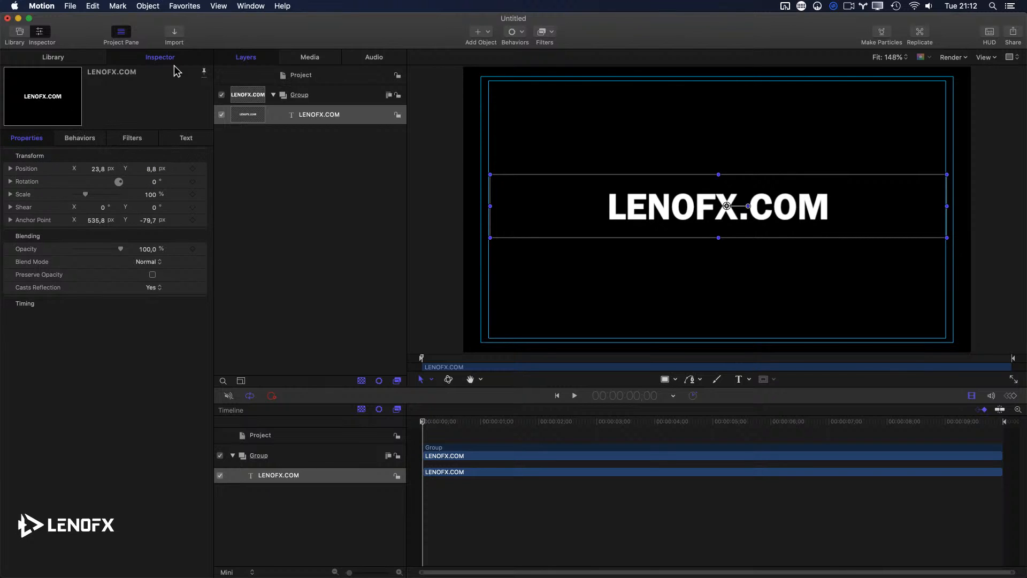
# Set the LENOFX.COM text's Y position to 50 px
pyautogui.moveTo(153, 170); pyautogui.dragTo(149, 170)
pyautogui.click(149, 169)
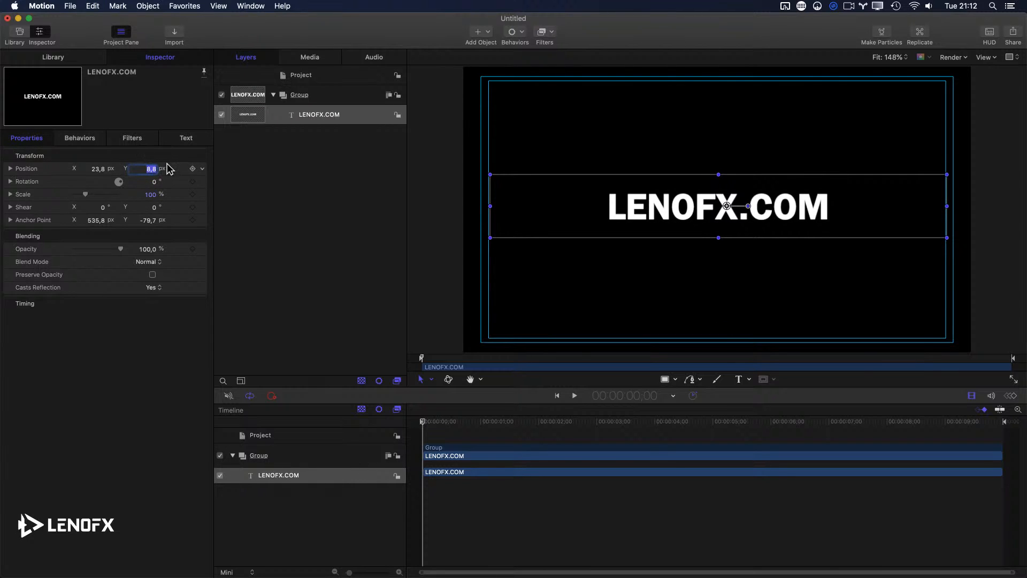
pyautogui.write('50')
pyautogui.press('Return')
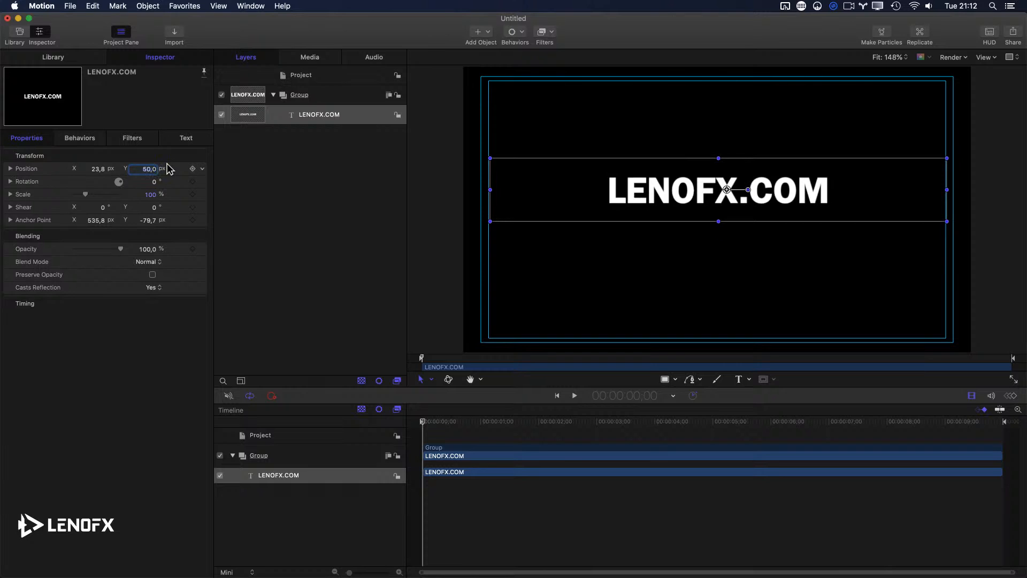
# Scrub the LENOFX.COM text's Y position down to about -189 px, then reset it to 0 px
pyautogui.moveTo(169, 170); pyautogui.dragTo(153, 173)
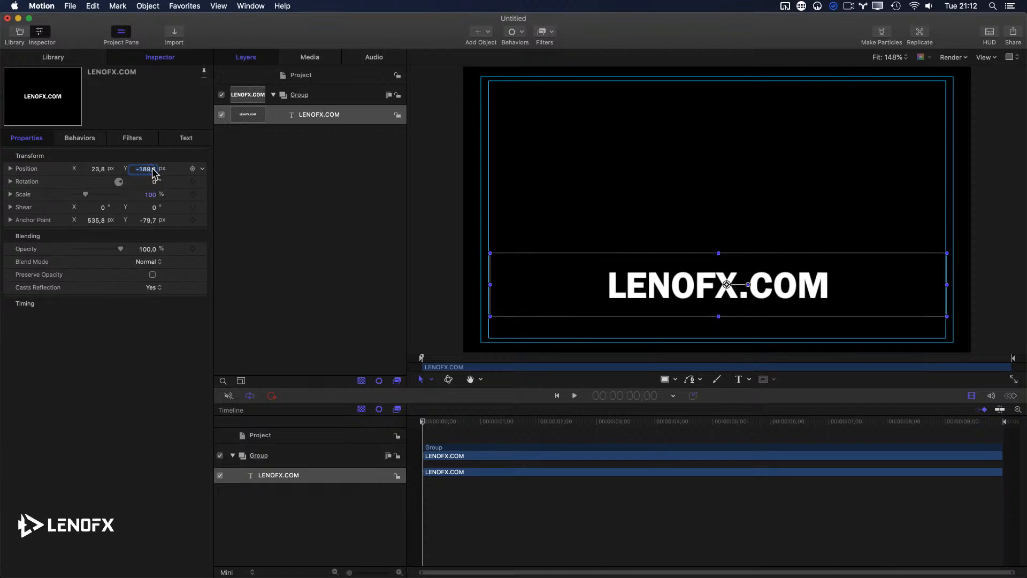
pyautogui.write('0')
pyautogui.press('Return')
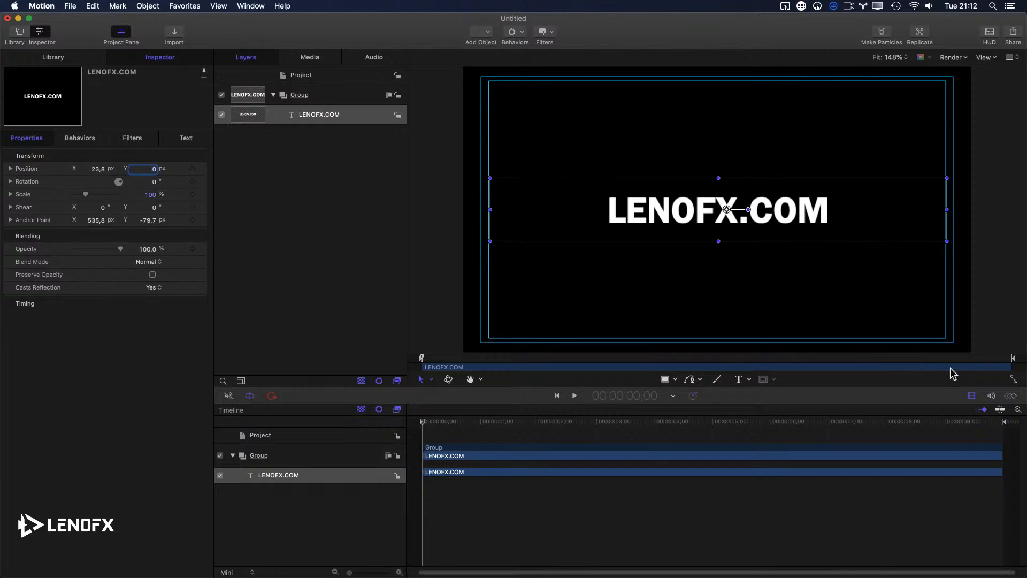
# Try enlarging the LENOFX.COM text with its Scale property and undo the scale change
pyautogui.click(293, 115)
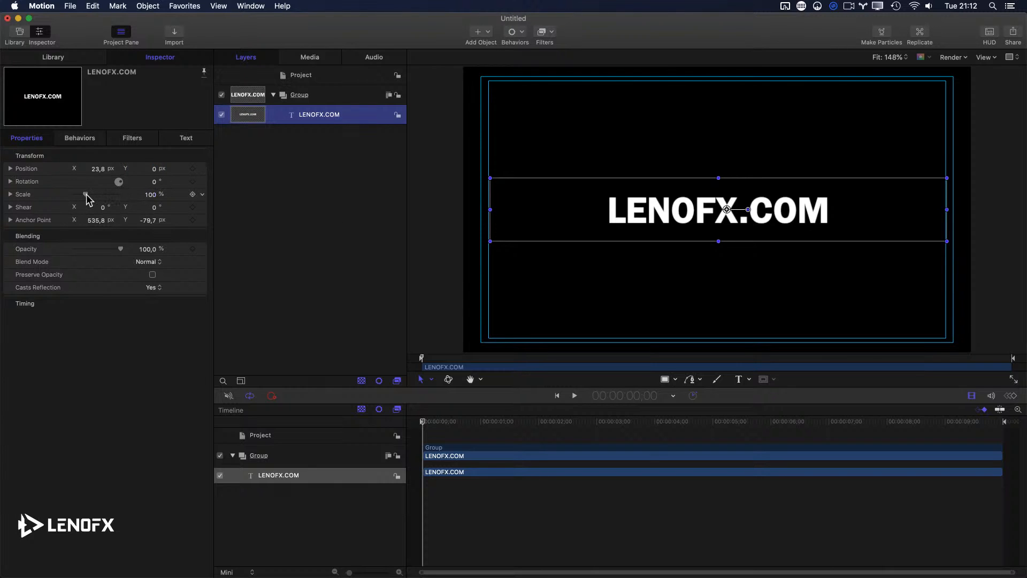
pyautogui.moveTo(87, 195); pyautogui.dragTo(102, 196)
pyautogui.press('super+z')
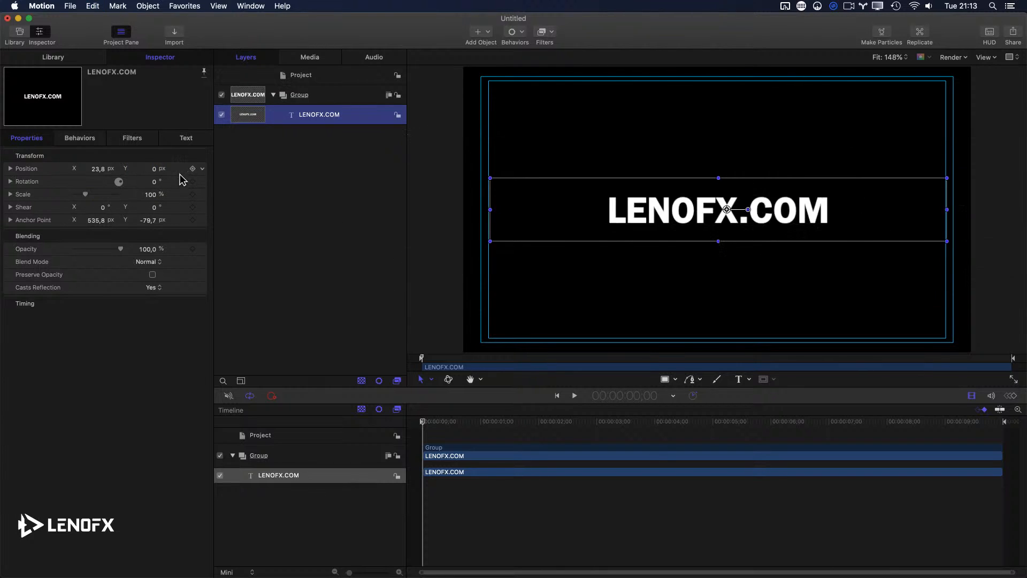
# Increase the LENOFX.COM text's font size to 247 in its format settings
pyautogui.click(188, 137)
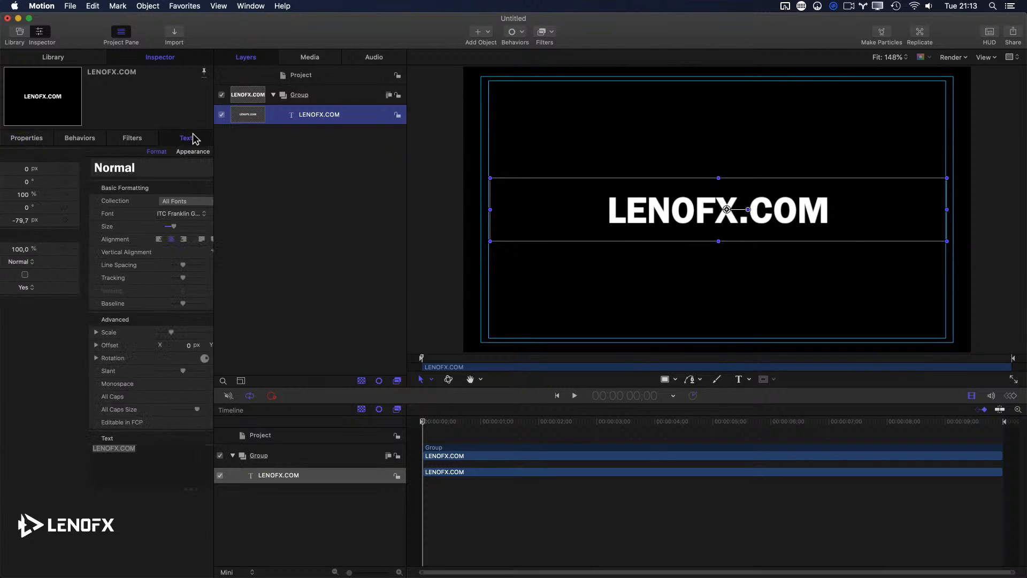
pyautogui.moveTo(90, 227); pyautogui.dragTo(114, 241)
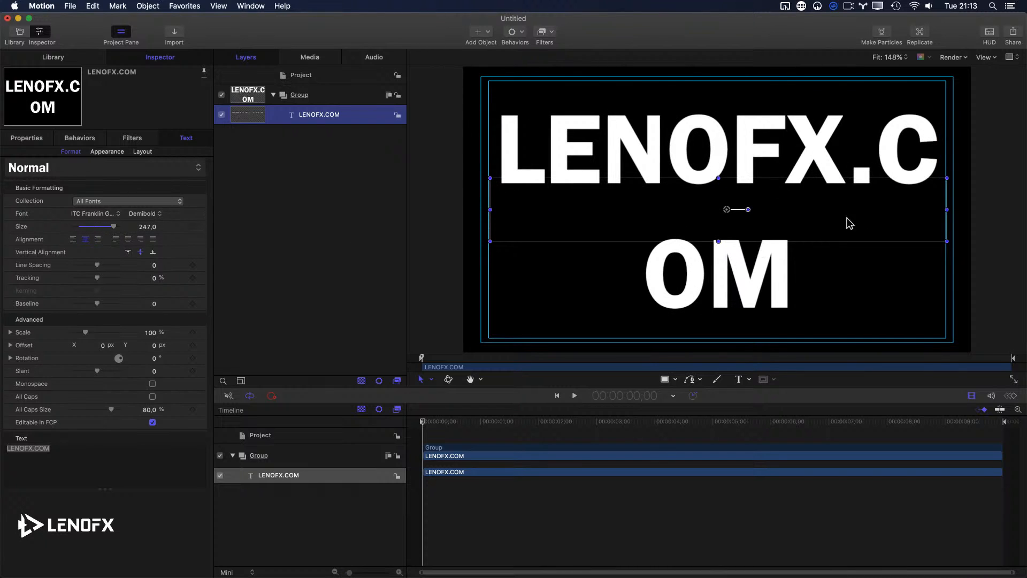
# Play and stop the project, and place the timeline playhead at 3;00
pyautogui.press('space')
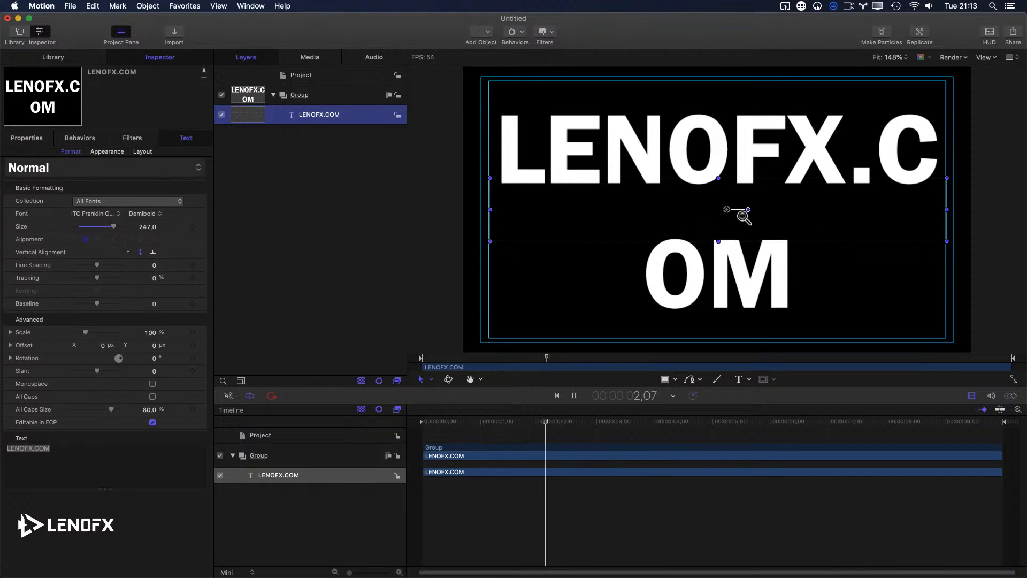
pyautogui.moveTo(781, 212); pyautogui.dragTo(761, 221)
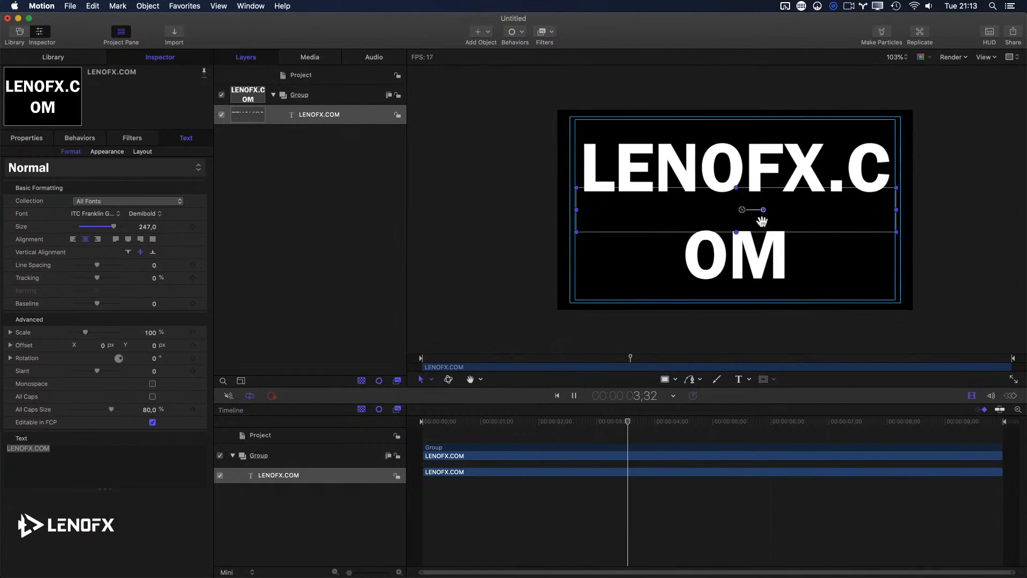
pyautogui.press('space')
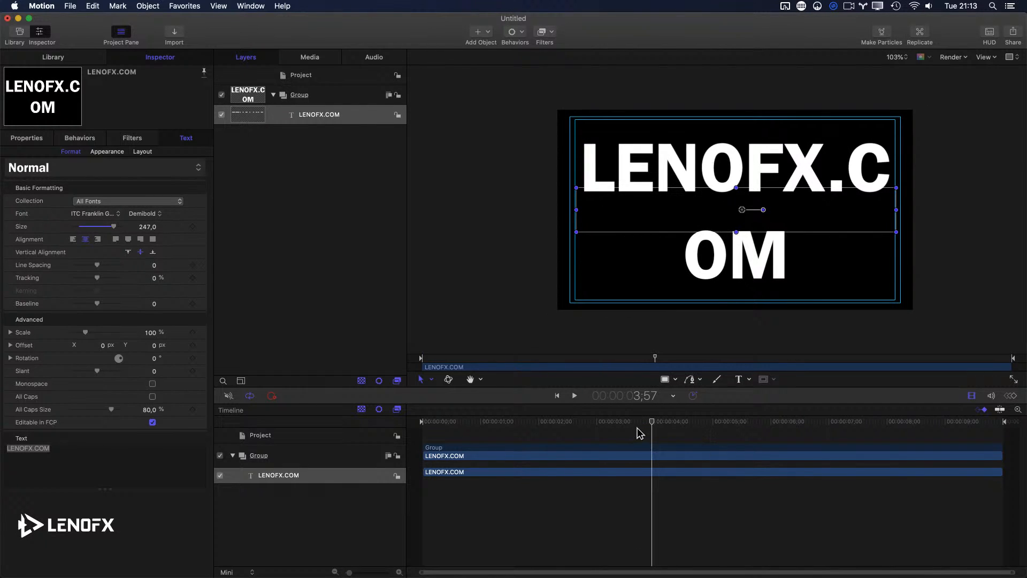
pyautogui.moveTo(642, 431); pyautogui.dragTo(597, 440)
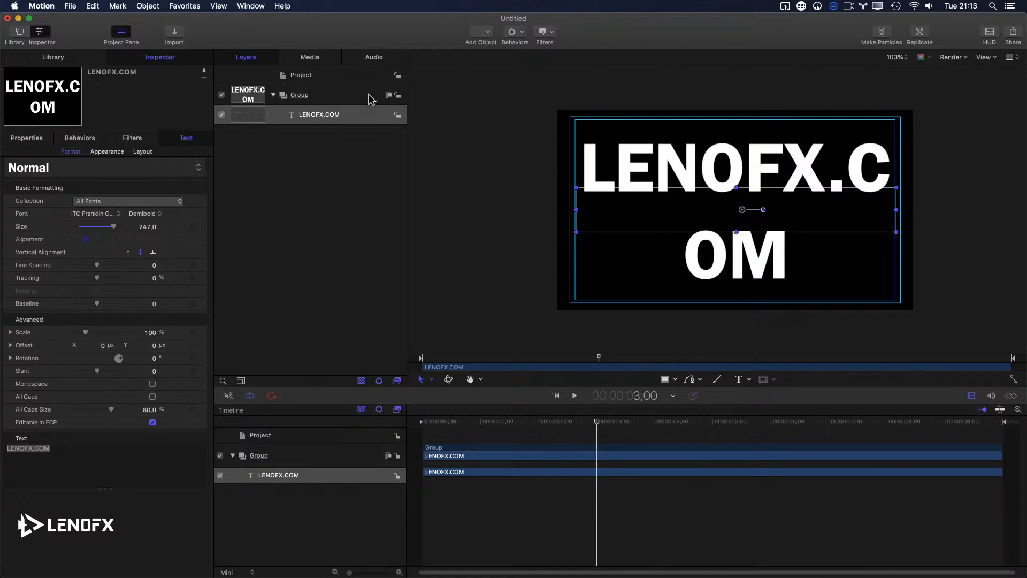
# Reduce the LENOFX.COM text's font size to 93.8 and copy its layer
pyautogui.moveTo(153, 227); pyautogui.dragTo(143, 229)
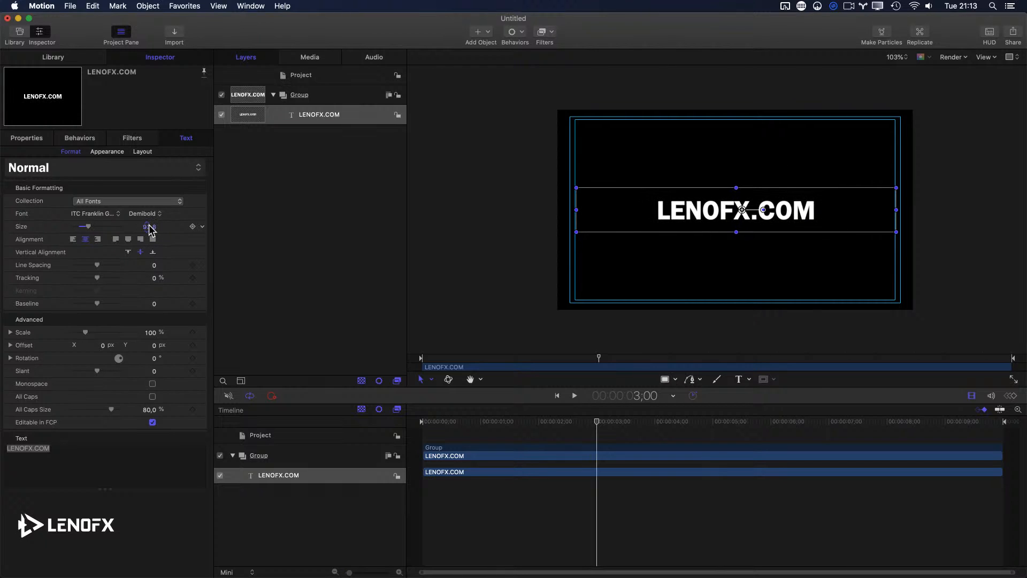
pyautogui.click(290, 120)
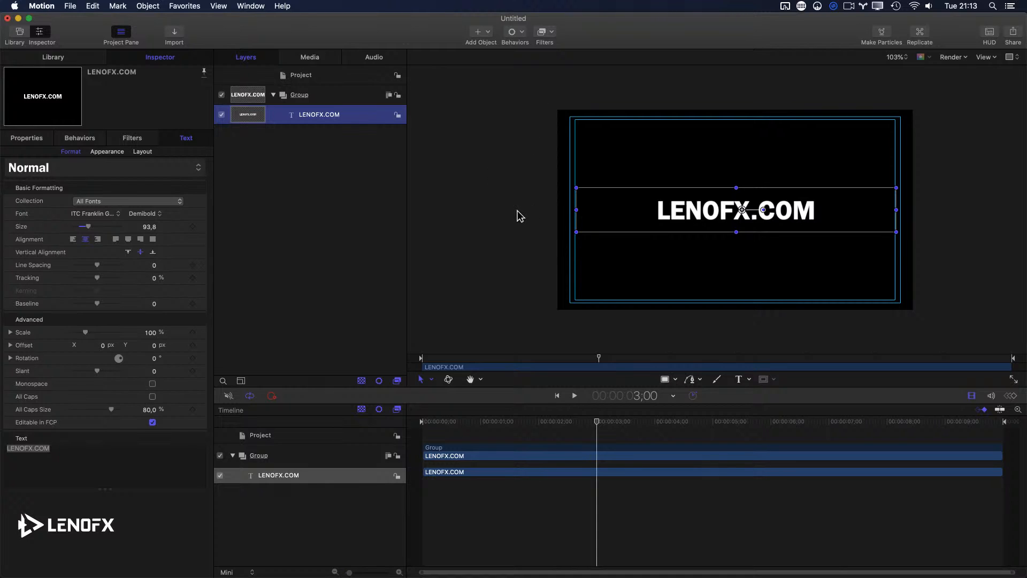
pyautogui.press('super+n')
pyautogui.click(428, 127)
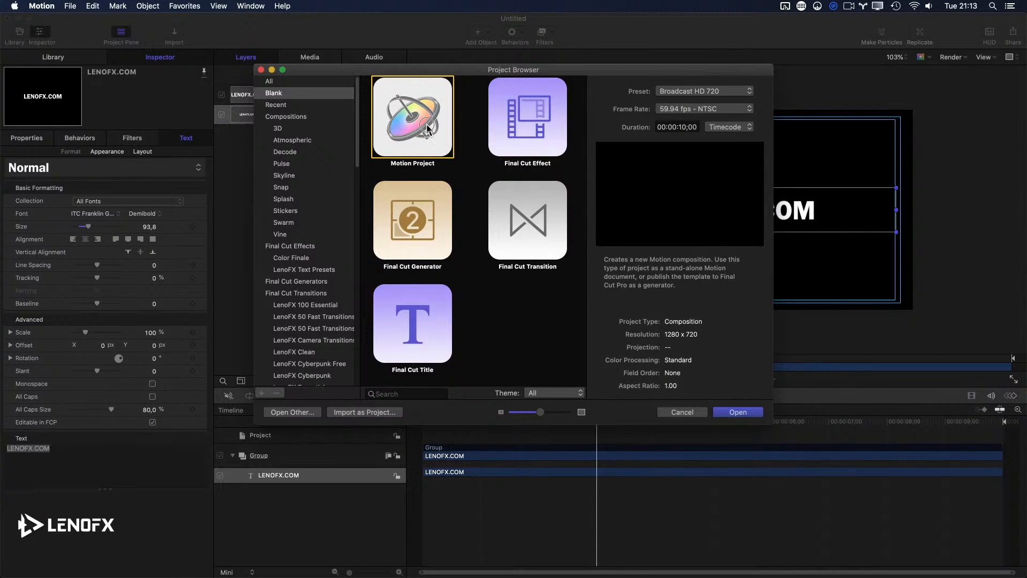
pyautogui.doubleClick(428, 136)
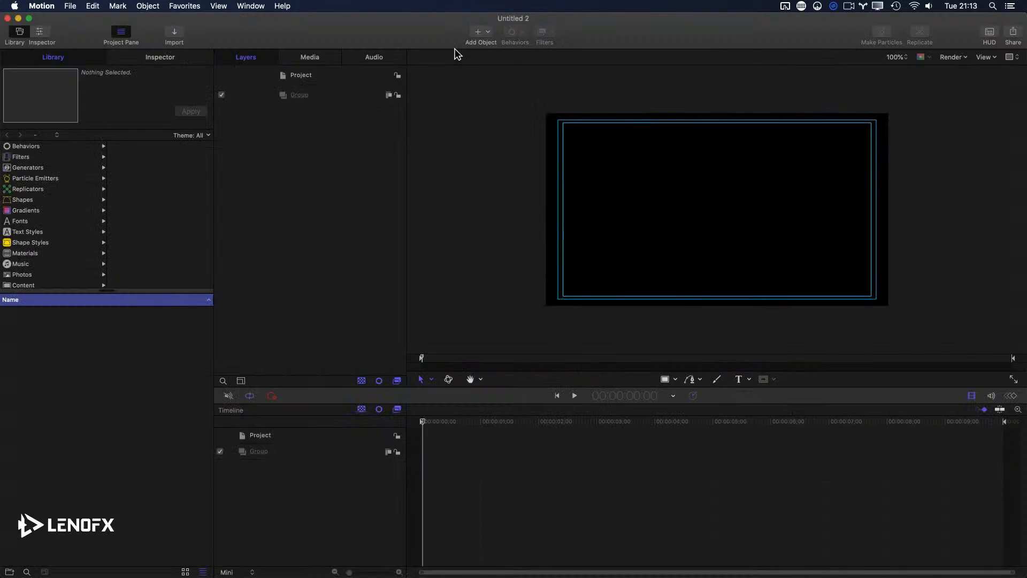
pyautogui.press('super+w')
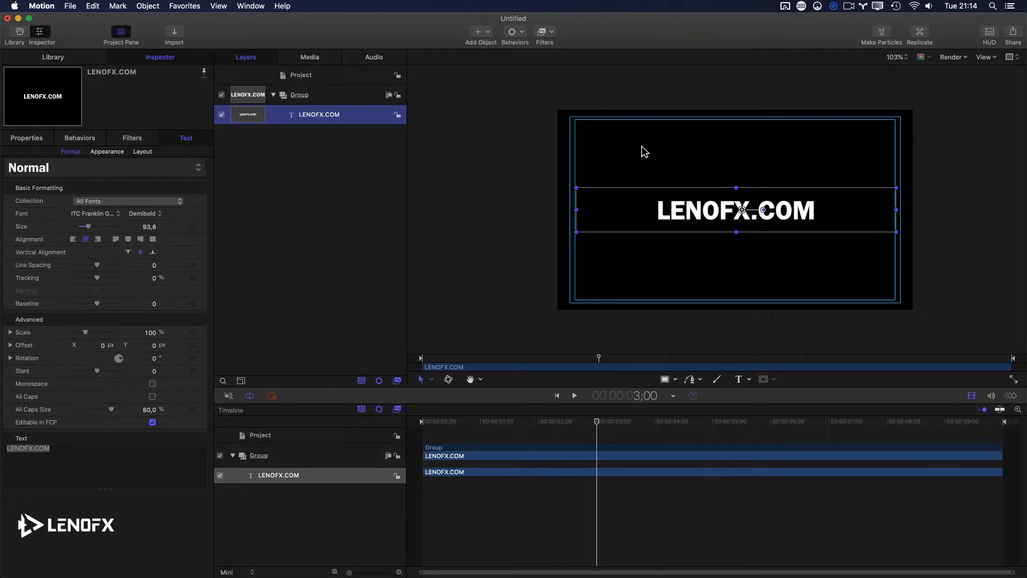
# Create a new blank Motion Project with the Broadcast HD 1080 preset and a frame rate of 24 fps
pyautogui.press('super+n')
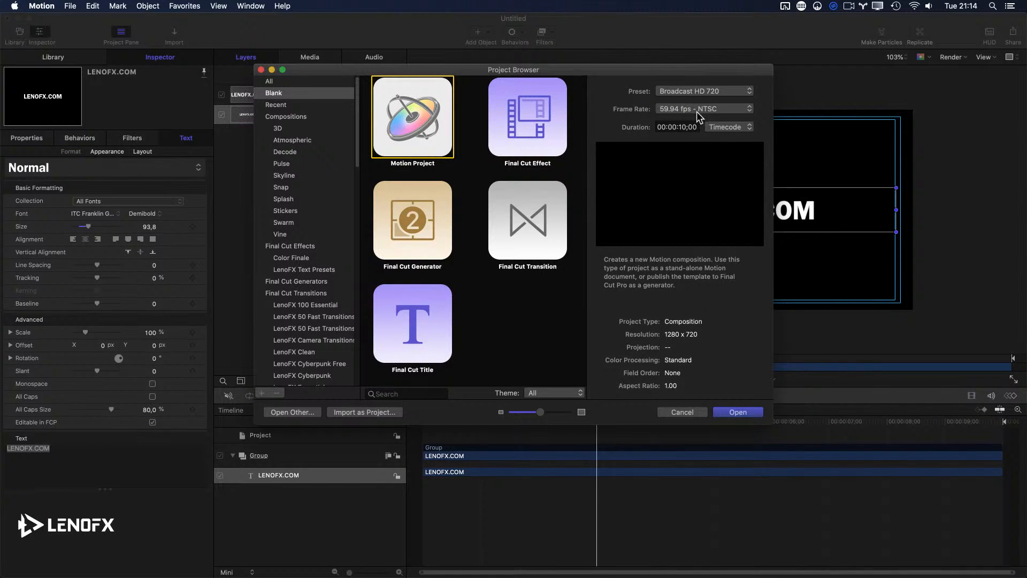
pyautogui.click(695, 92)
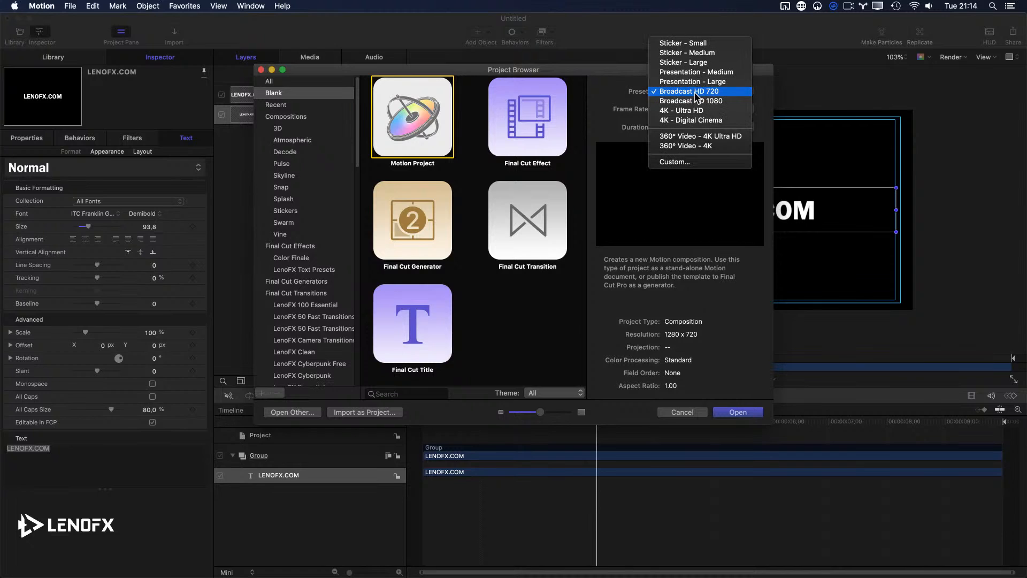
pyautogui.click(699, 101)
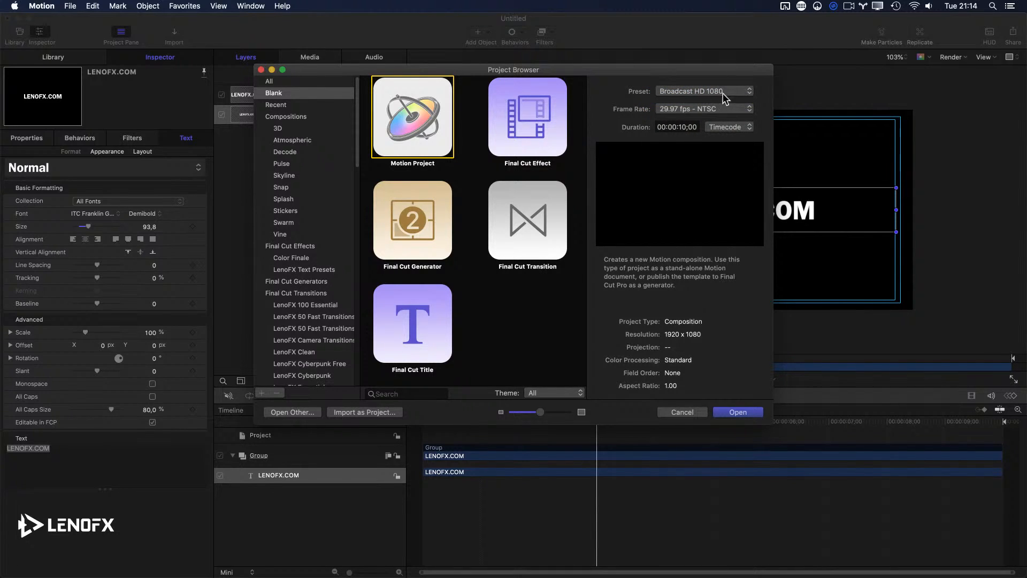
pyautogui.click(690, 111)
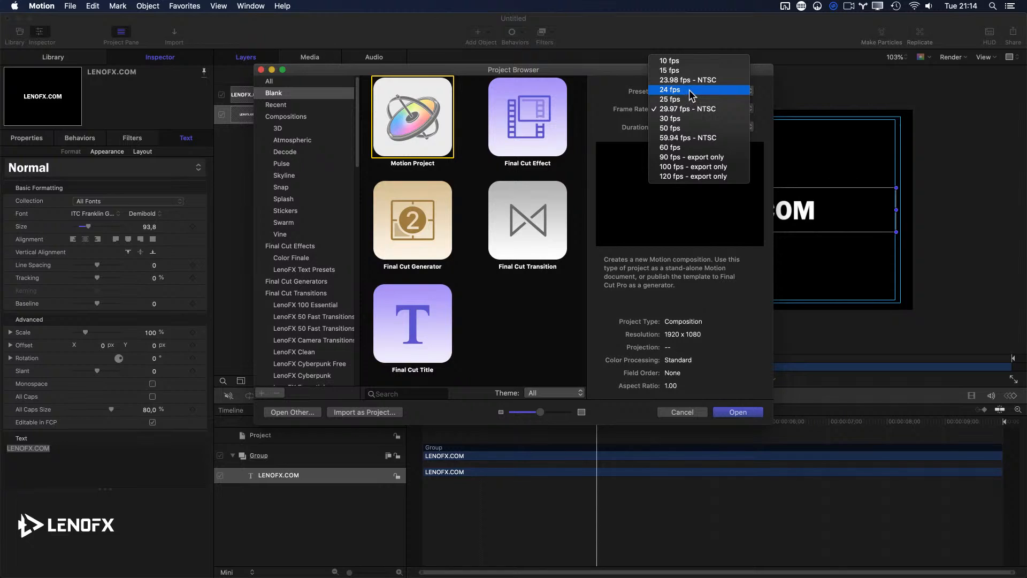
pyautogui.click(692, 91)
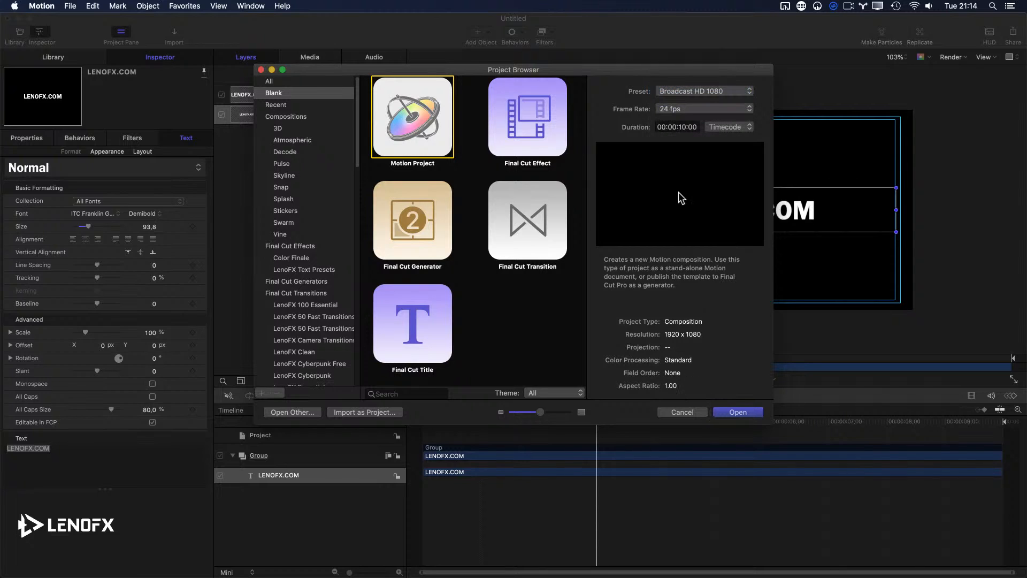
pyautogui.click(659, 127)
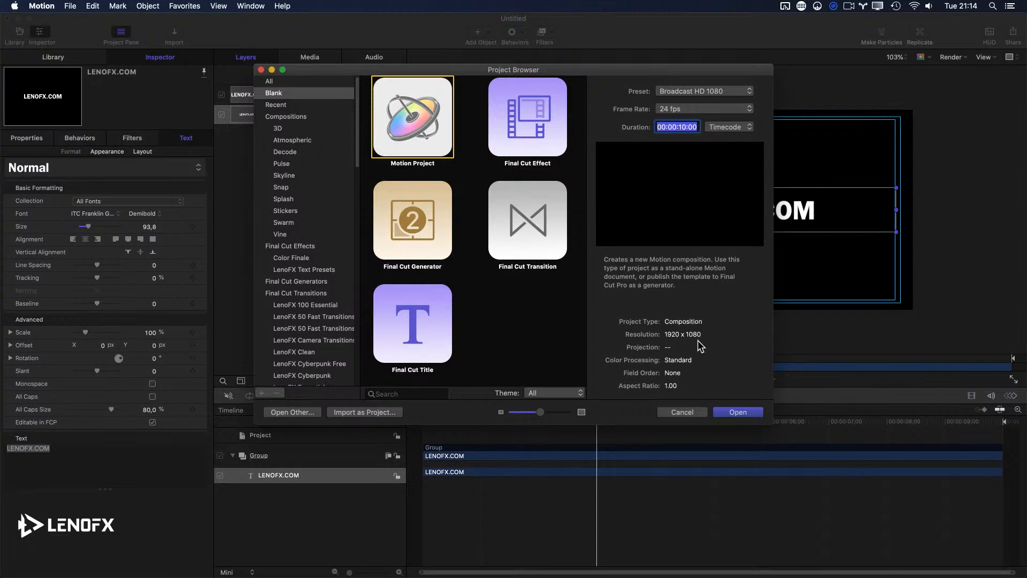
pyautogui.click(741, 414)
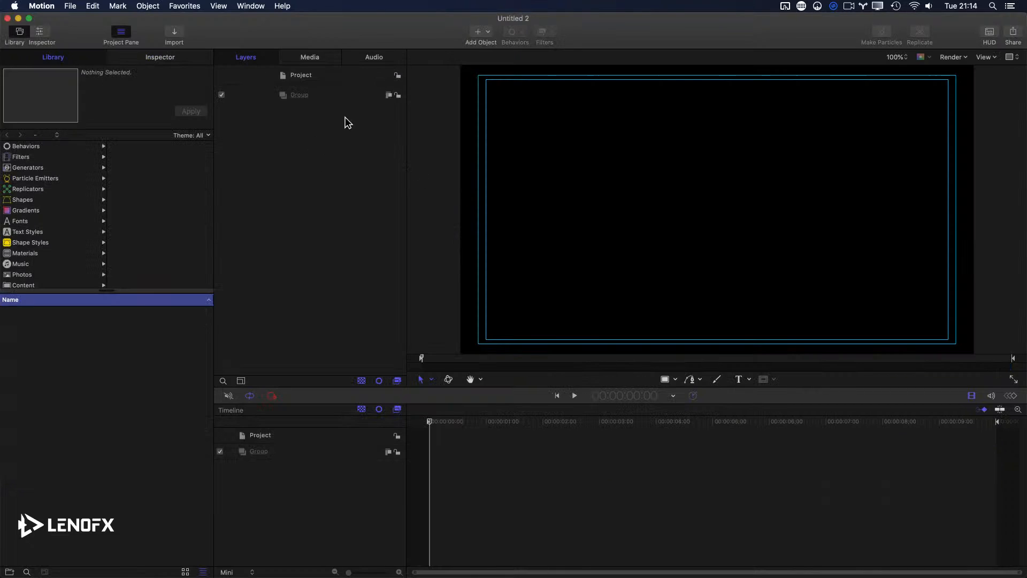
# Paste the copied text into the new project's group and rename its layer LENOFX.COM
pyautogui.click(330, 102)
pyautogui.press('super+v')
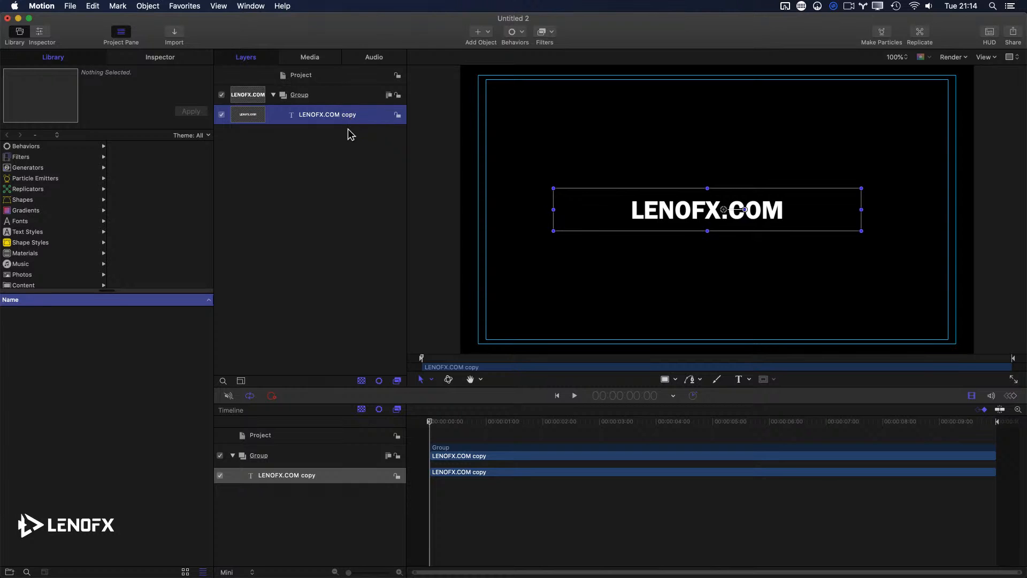
pyautogui.doubleClick(350, 117)
pyautogui.press('BackSpace')
pyautogui.press('BackSpace')
pyautogui.press('BackSpace')
pyautogui.press('BackSpace')
pyautogui.press('BackSpace')
pyautogui.press('Return')
# Change the LENOFX.COM text's font to Bebas Neue in the Inspector's text format settings
pyautogui.press('super+3')
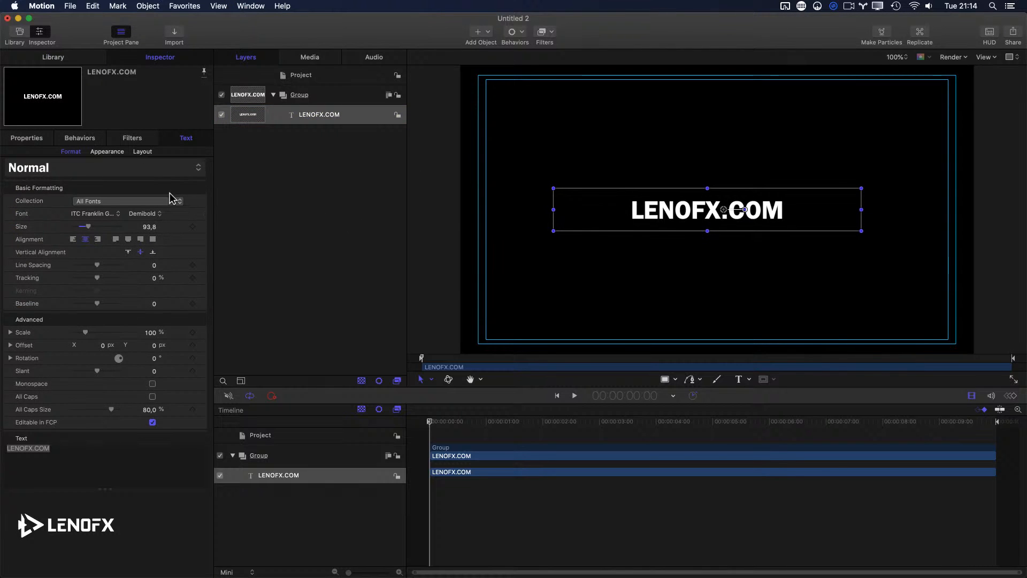
pyautogui.click(110, 214)
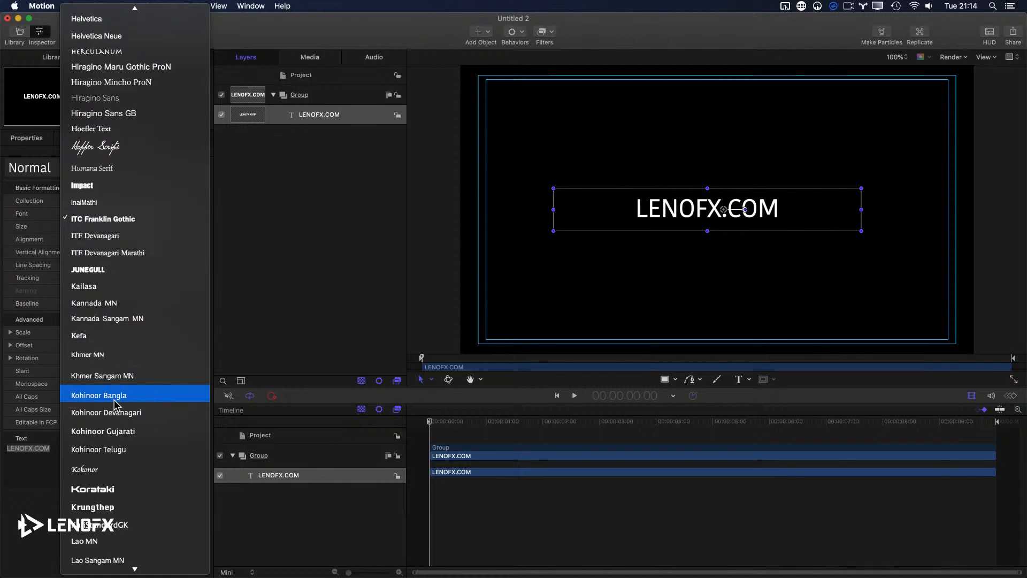
pyautogui.scroll(-2, 121, 423)
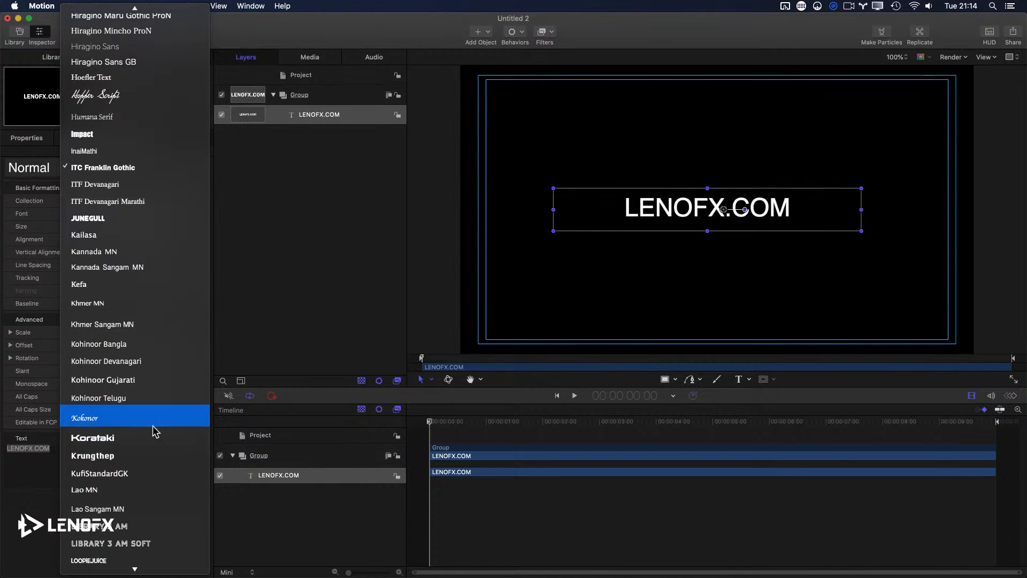
pyautogui.scroll(-8, 152, 432)
pyautogui.write('beb')
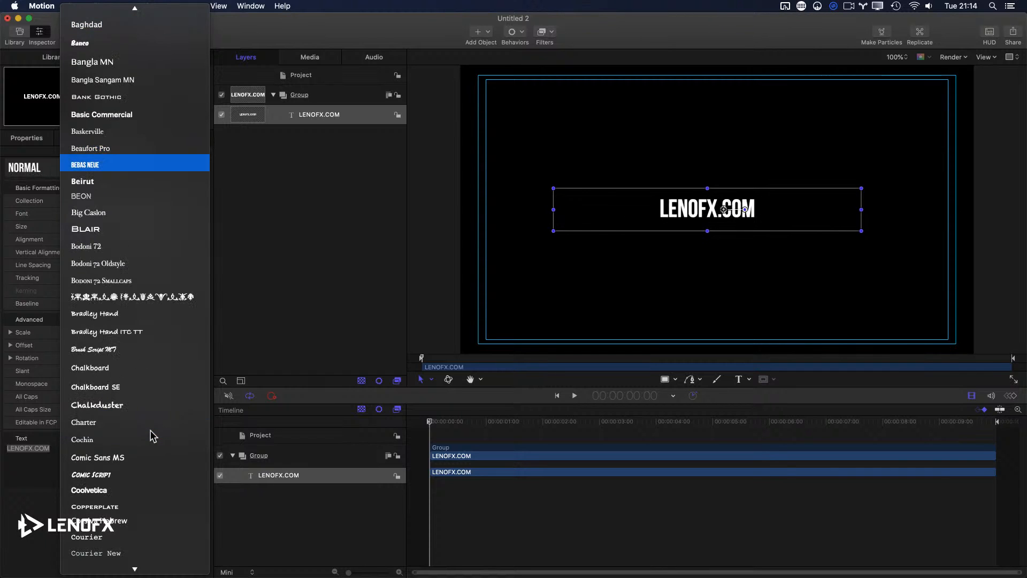
pyautogui.click(138, 165)
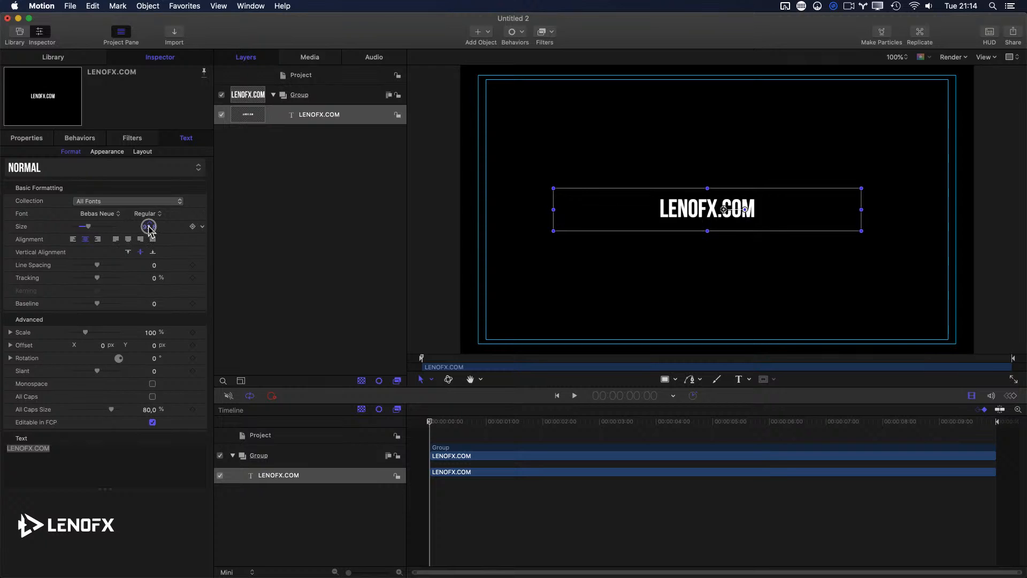
# Increase the LENOFX.COM text's size to 140.8 and set its typeface to Bold
pyautogui.moveTo(148, 227); pyautogui.dragTo(156, 227)
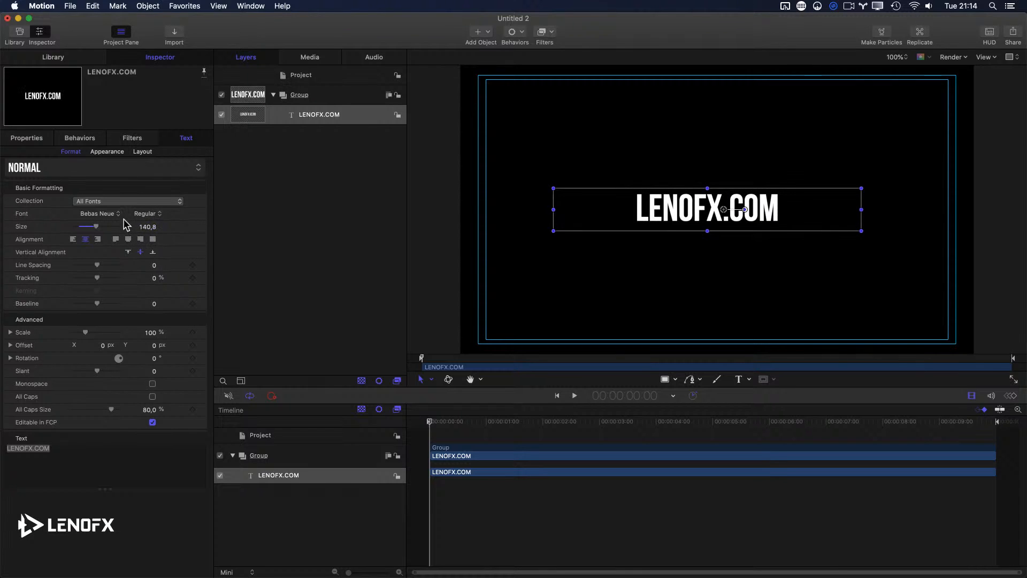
pyautogui.click(145, 214)
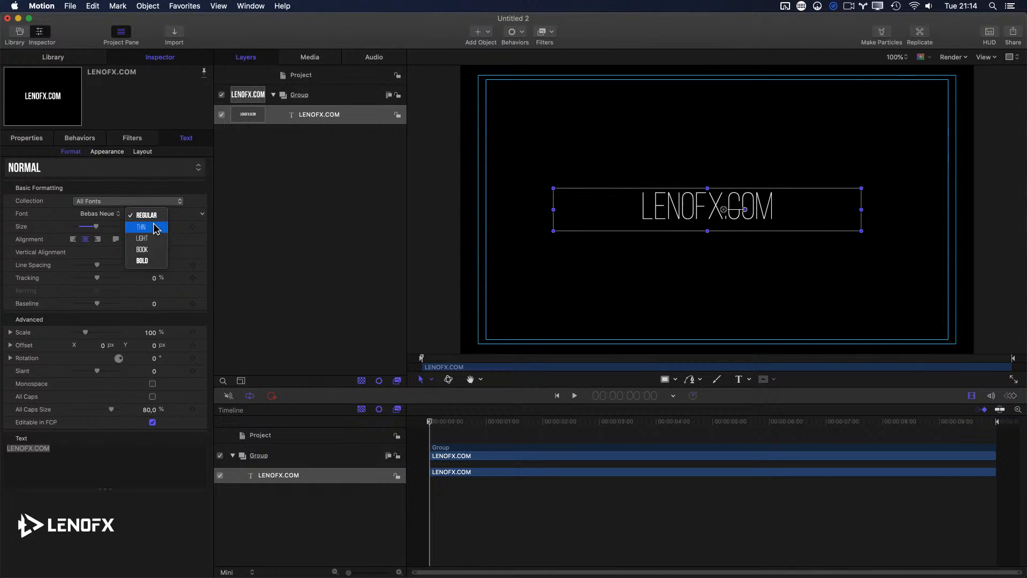
pyautogui.click(149, 261)
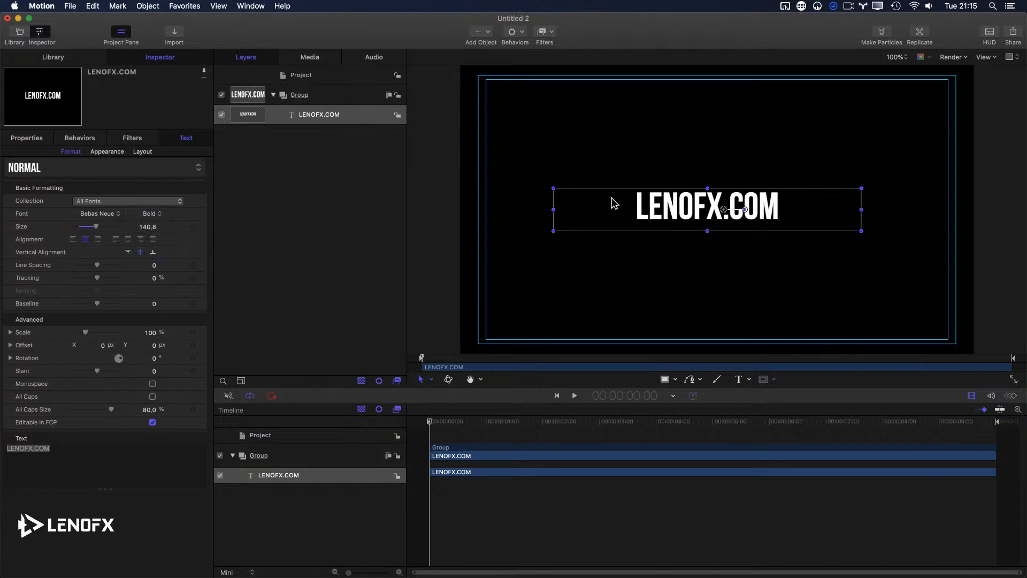
# Select only COM within the LENOFX.COM text and reduce its size to 81.1
pyautogui.doubleClick(720, 210)
pyautogui.click(731, 204)
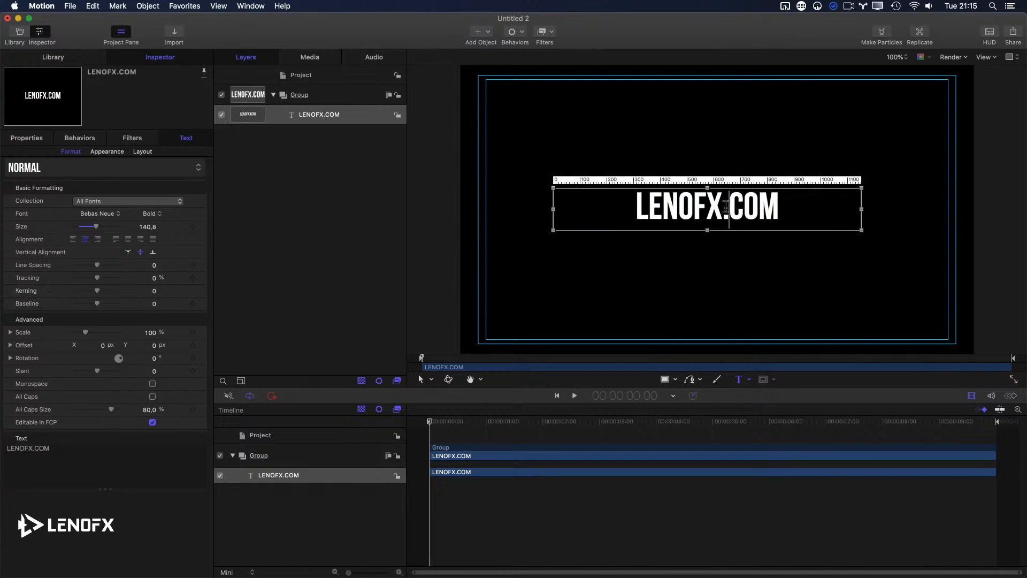
pyautogui.moveTo(726, 207); pyautogui.dragTo(780, 211)
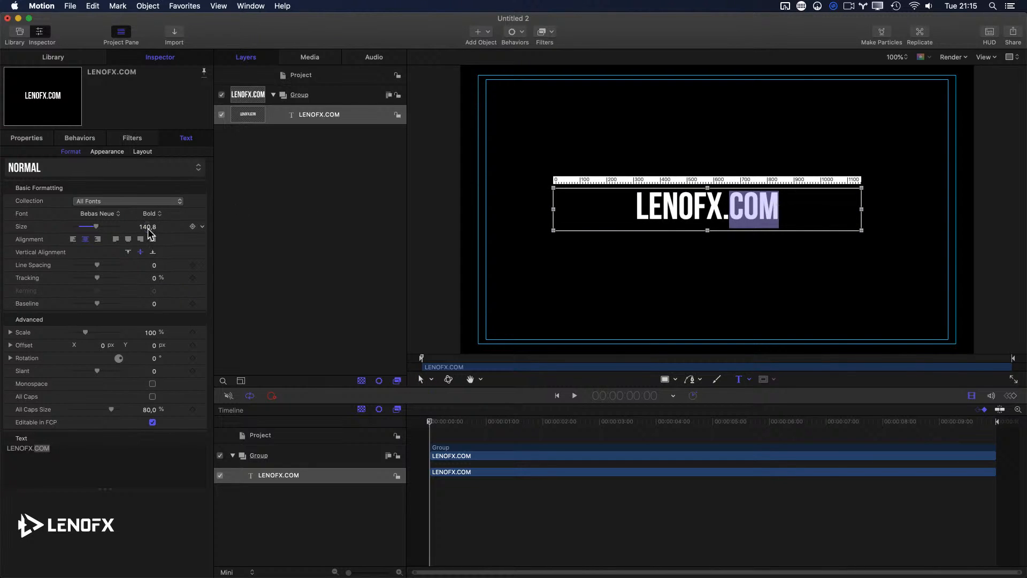
pyautogui.moveTo(148, 228); pyautogui.dragTo(147, 229)
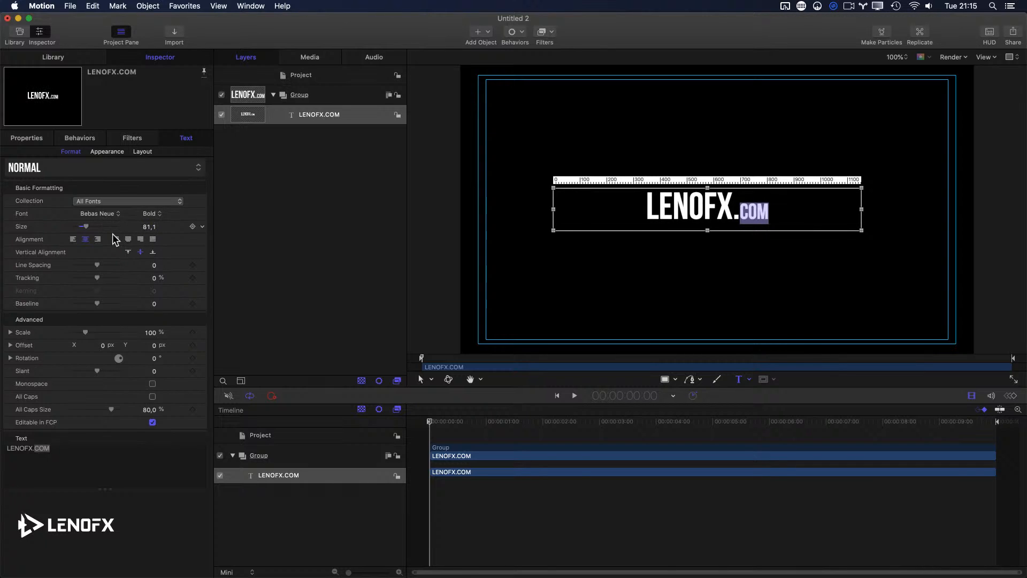
# Set the tracking of the selected COM letters to 0.71% and their typeface to Light
pyautogui.moveTo(97, 266); pyautogui.dragTo(97, 280)
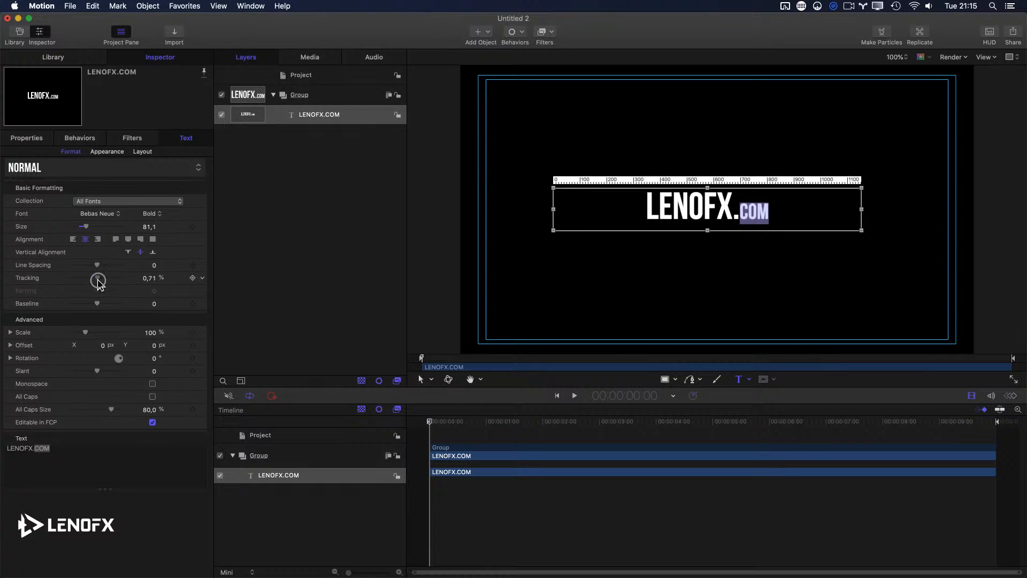
pyautogui.click(152, 215)
pyautogui.click(152, 181)
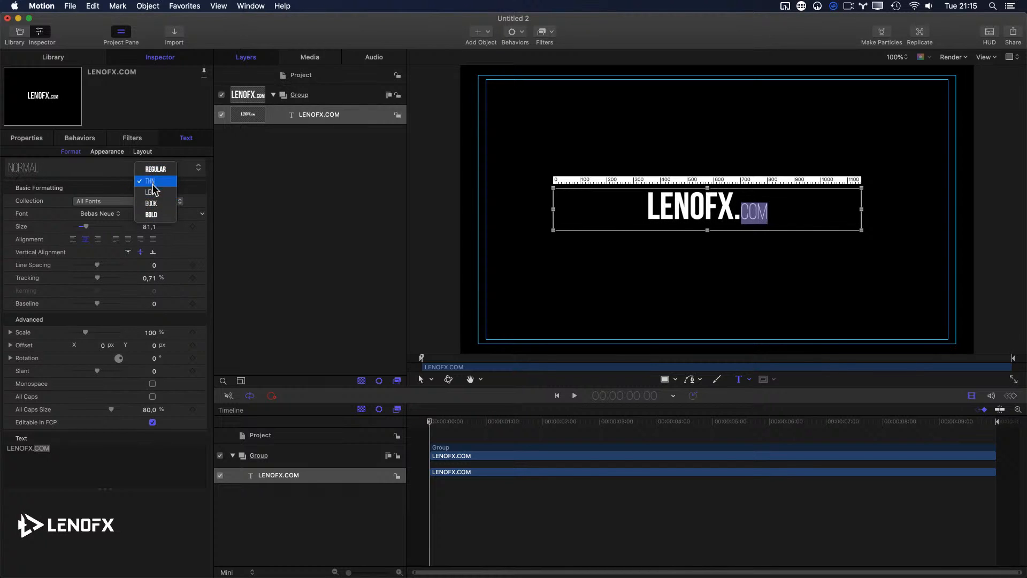
pyautogui.click(152, 191)
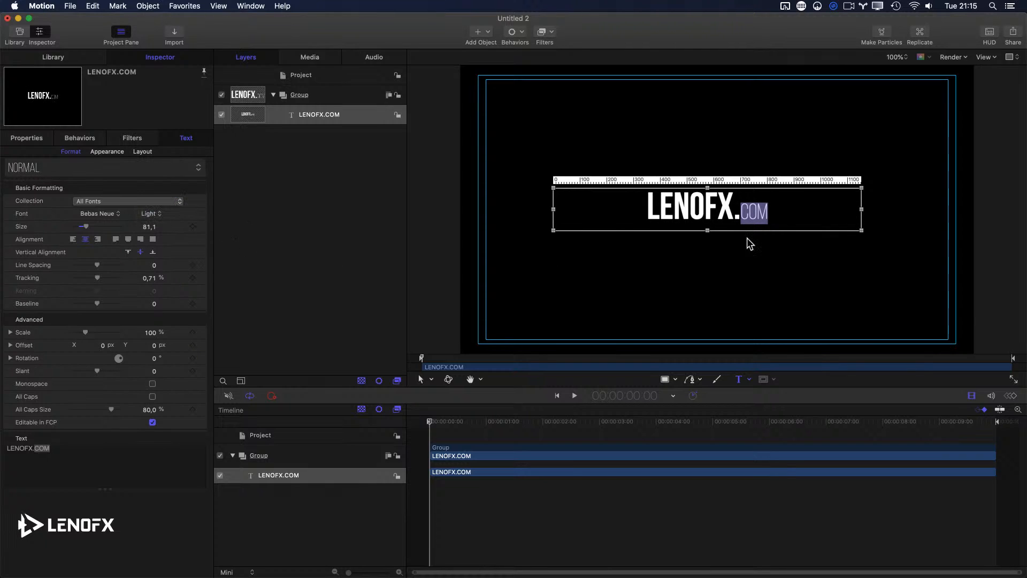
# Set the tracking of the "LENOFX." portion to 6.14% and change its face color to turquoise
pyautogui.moveTo(741, 212); pyautogui.dragTo(643, 213)
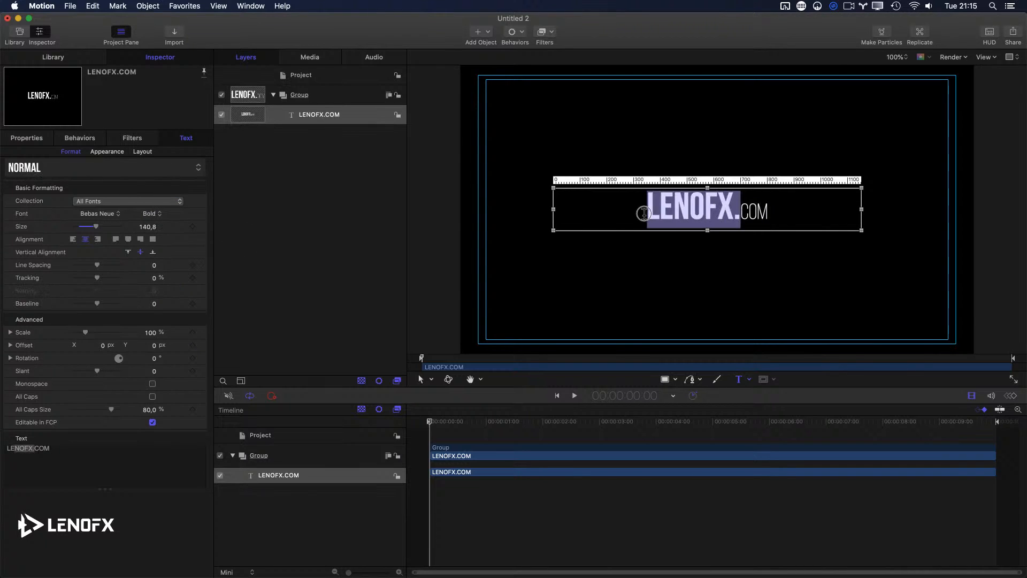
pyautogui.moveTo(97, 278); pyautogui.dragTo(102, 278)
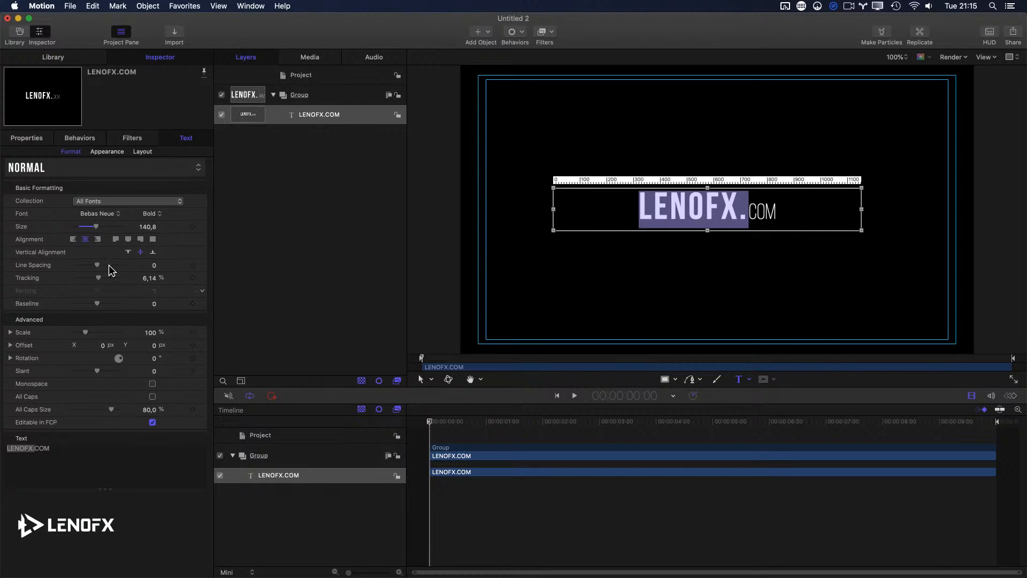
pyautogui.click(107, 152)
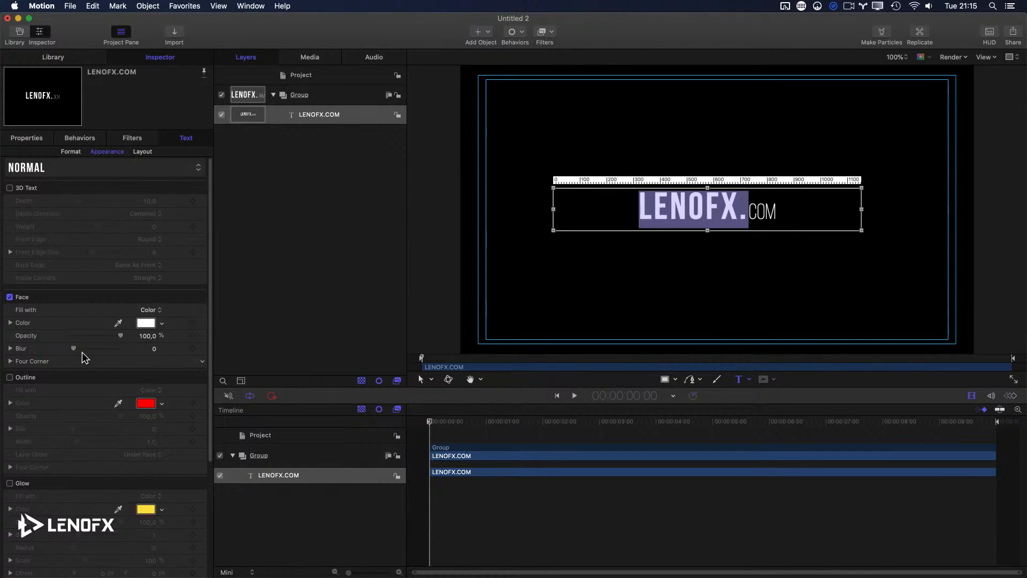
pyautogui.click(145, 322)
pyautogui.moveTo(182, 343); pyautogui.dragTo(196, 380)
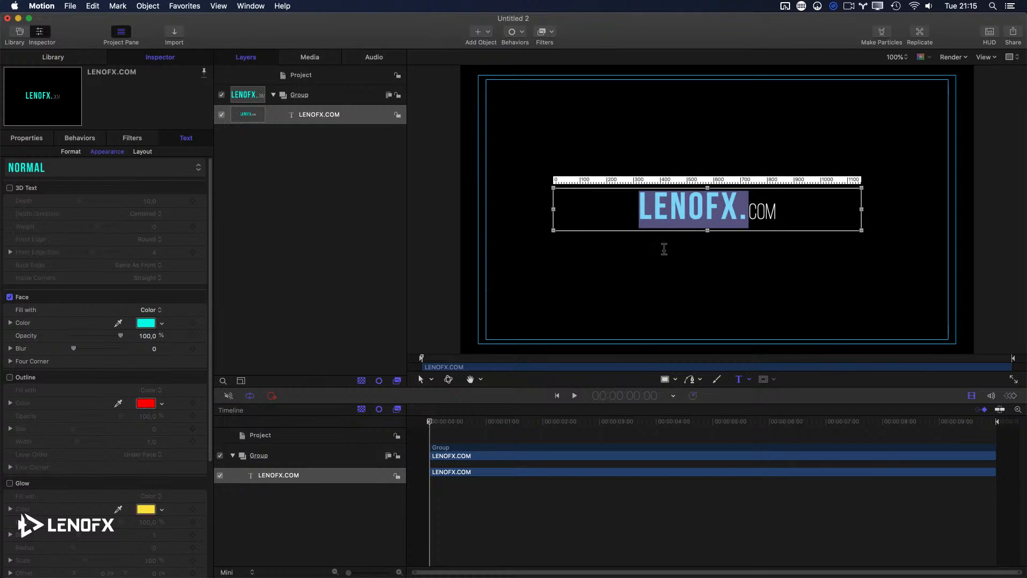
# Offset the whole LENOFX.COM text vertically by -13.6 px in its advanced format settings
pyautogui.click(337, 113)
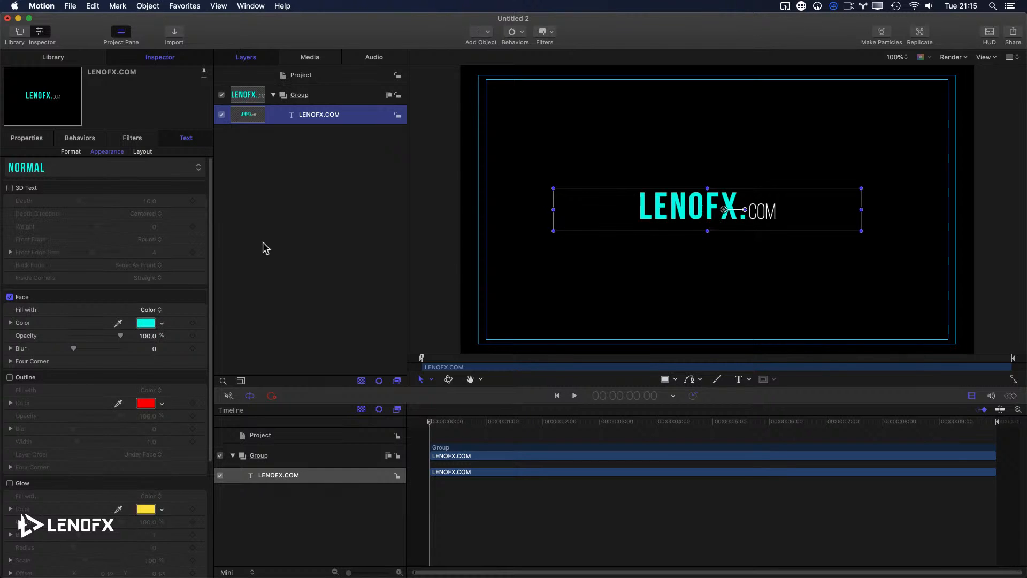
pyautogui.click(70, 151)
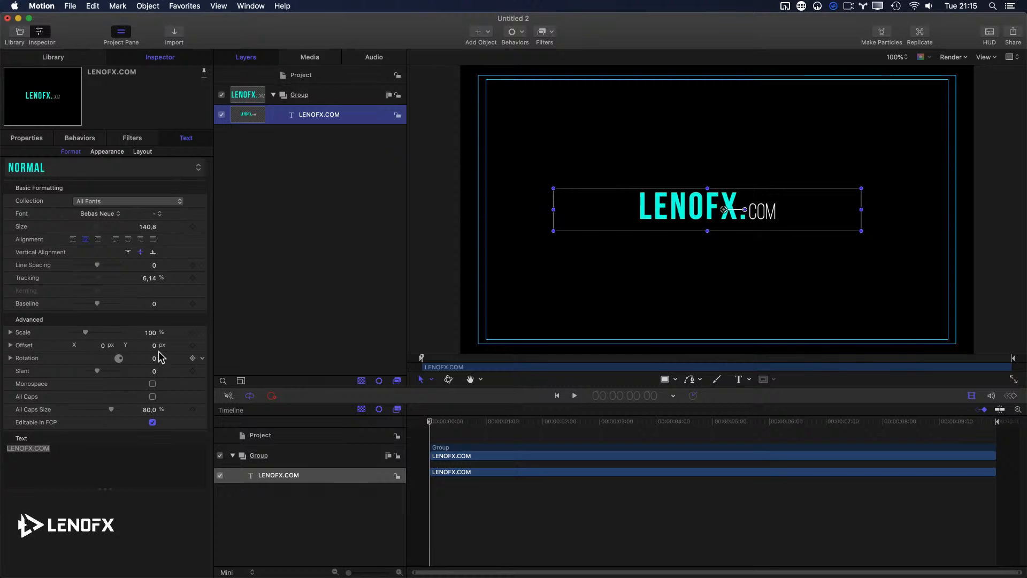
pyautogui.moveTo(153, 347); pyautogui.dragTo(154, 351)
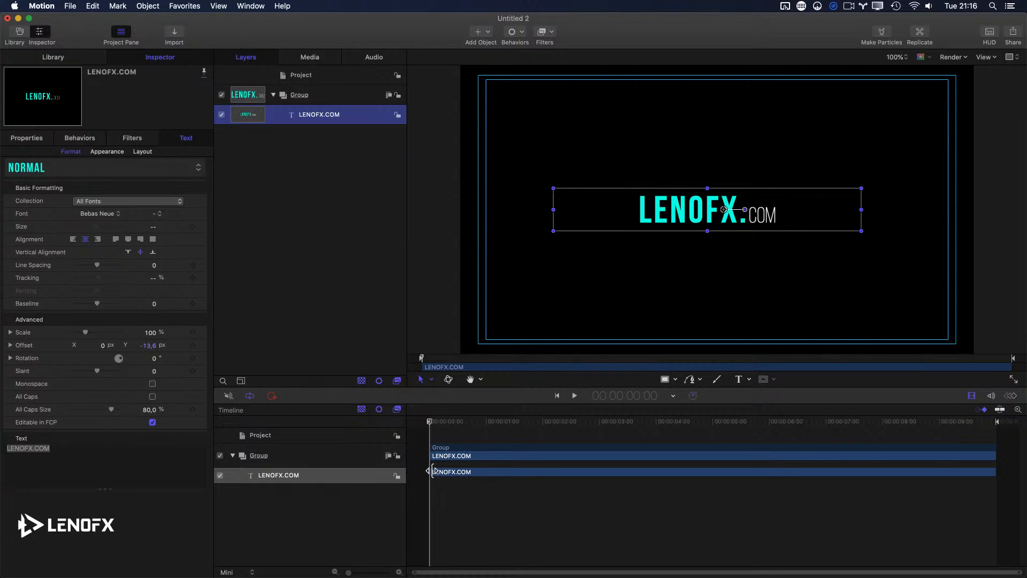
# Try trimming the LENOFX.COM clip's start by about 1.5 seconds, play it back, undo the trim and return to the first frame
pyautogui.moveTo(433, 471); pyautogui.dragTo(515, 471)
pyautogui.press('space')
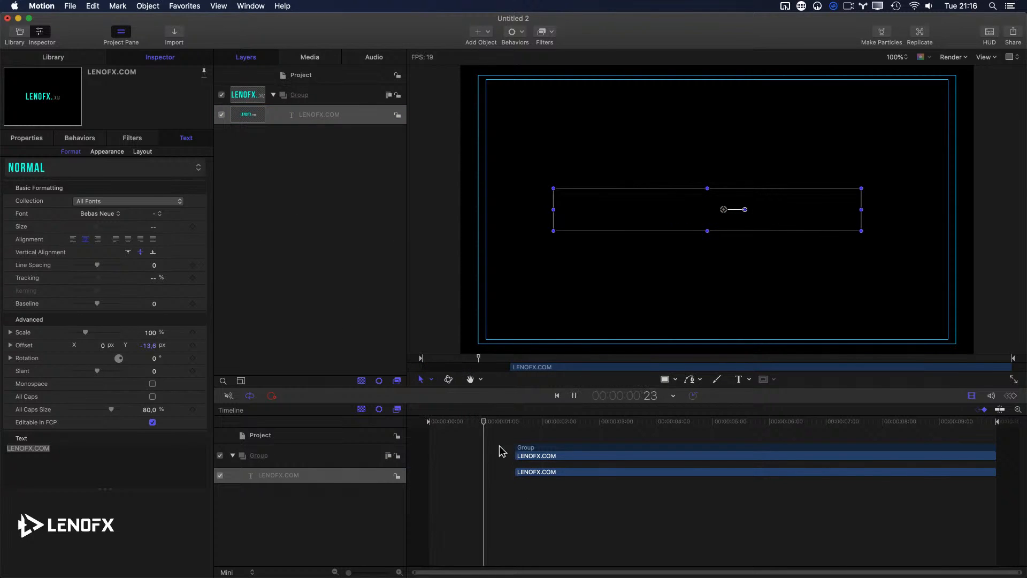
pyautogui.press('space')
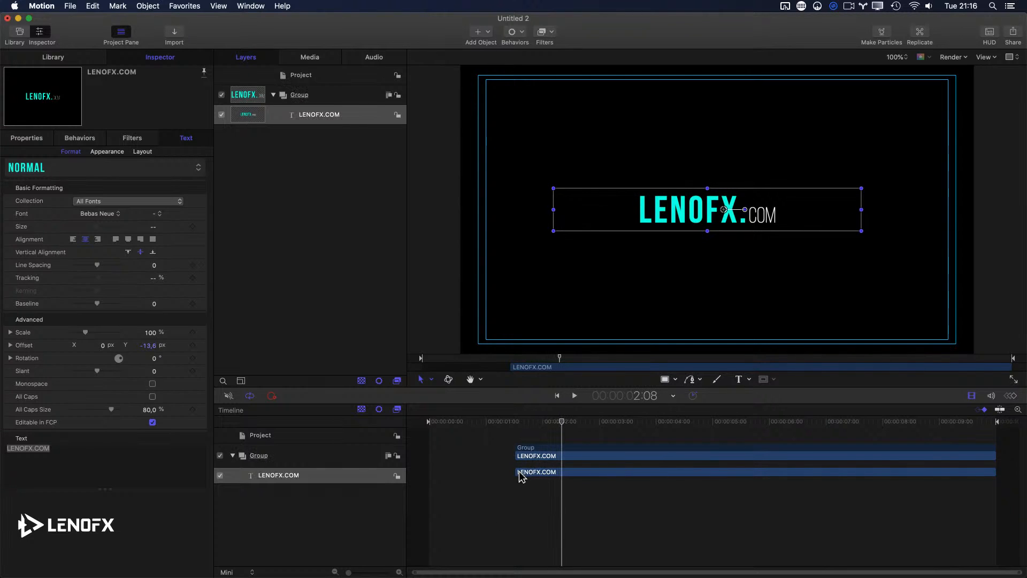
pyautogui.press('super+z')
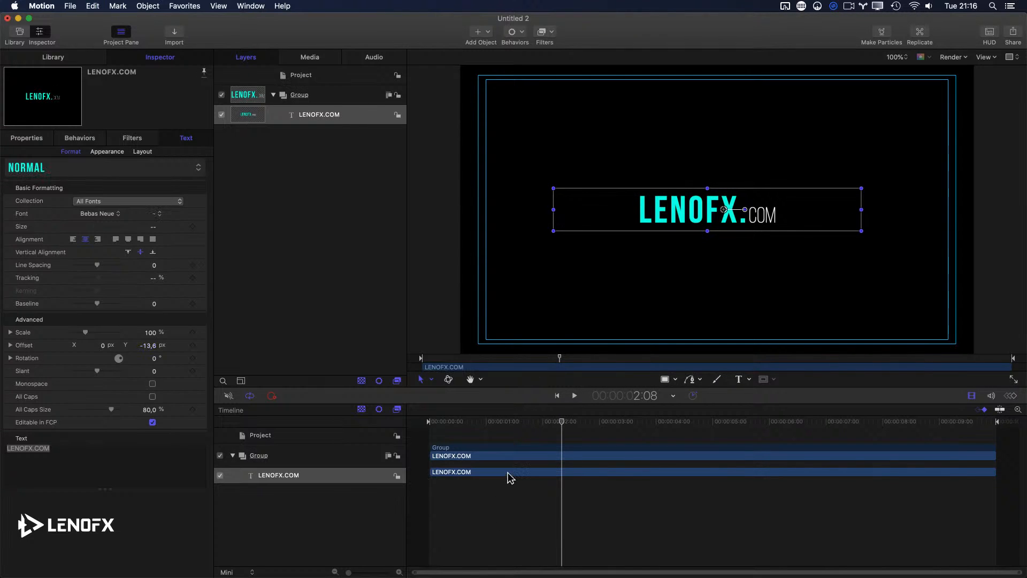
pyautogui.click(424, 422)
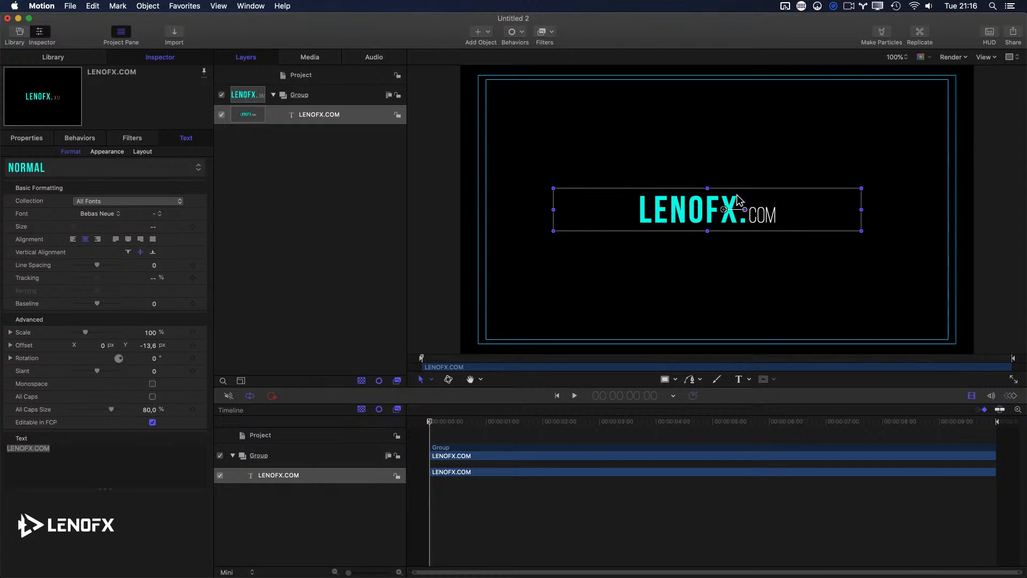
# Select the LENOFX.COM layer and change the typeface of the text to Regular
pyautogui.click(285, 141)
pyautogui.click(297, 115)
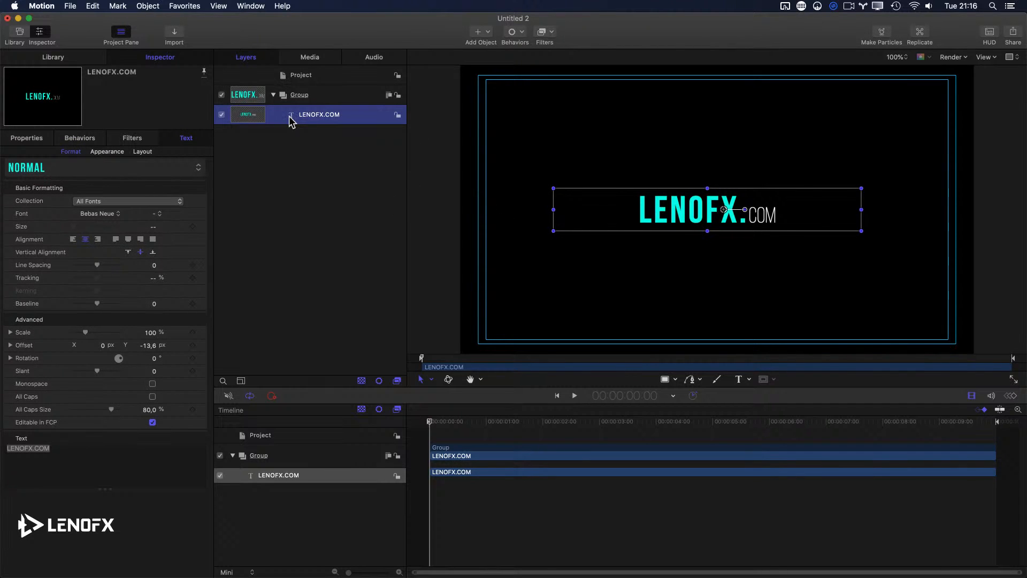
pyautogui.click(108, 214)
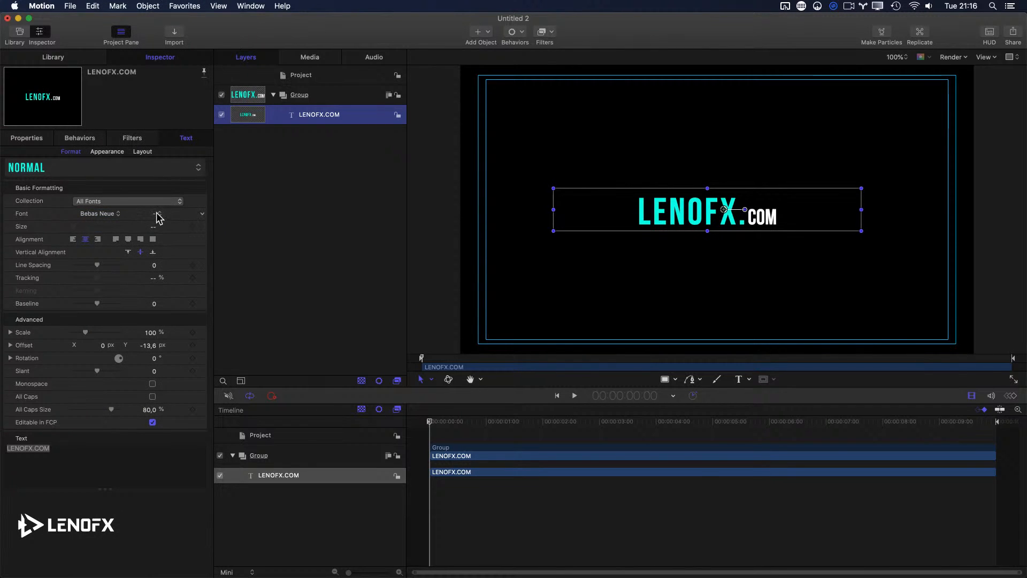
pyautogui.click(291, 155)
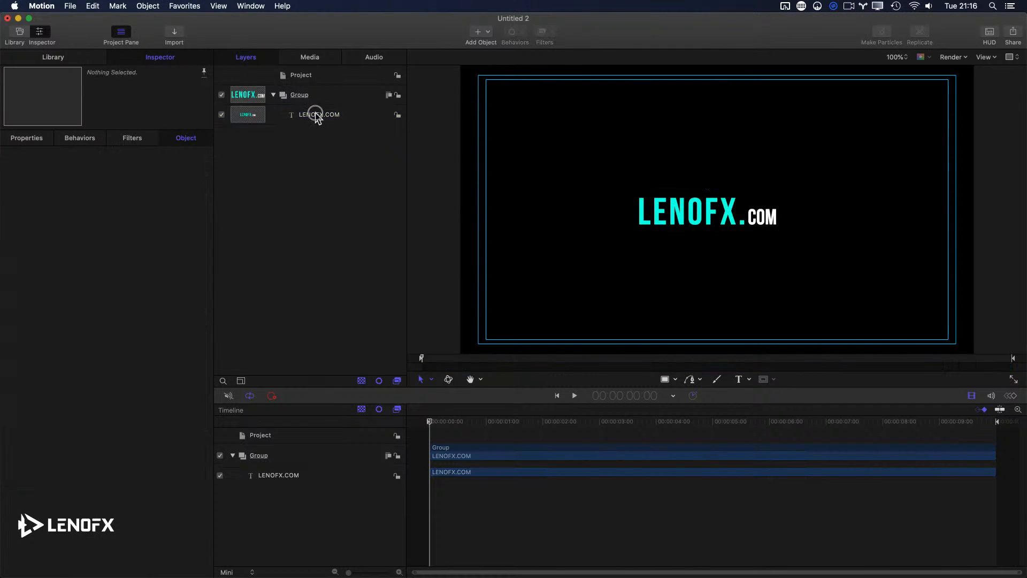
# Try to set the typeface of the LENOFX.COM text to Bold while editing its characters
pyautogui.click(316, 115)
pyautogui.doubleClick(708, 221)
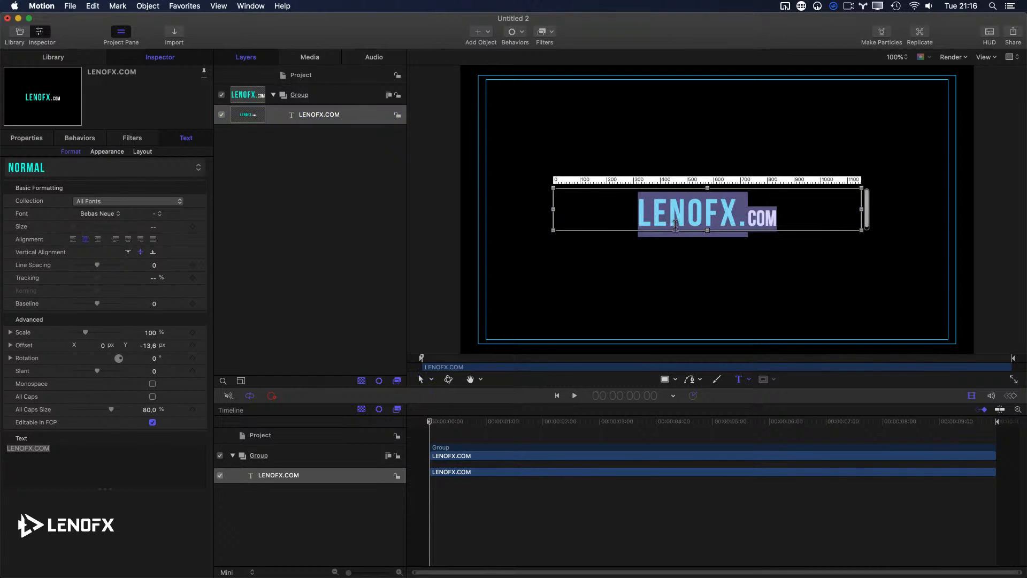
pyautogui.click(153, 216)
pyautogui.click(117, 216)
pyautogui.click(119, 219)
pyautogui.click(106, 449)
pyautogui.moveTo(106, 449); pyautogui.dragTo(5, 441)
pyautogui.click(79, 452)
pyautogui.click(161, 214)
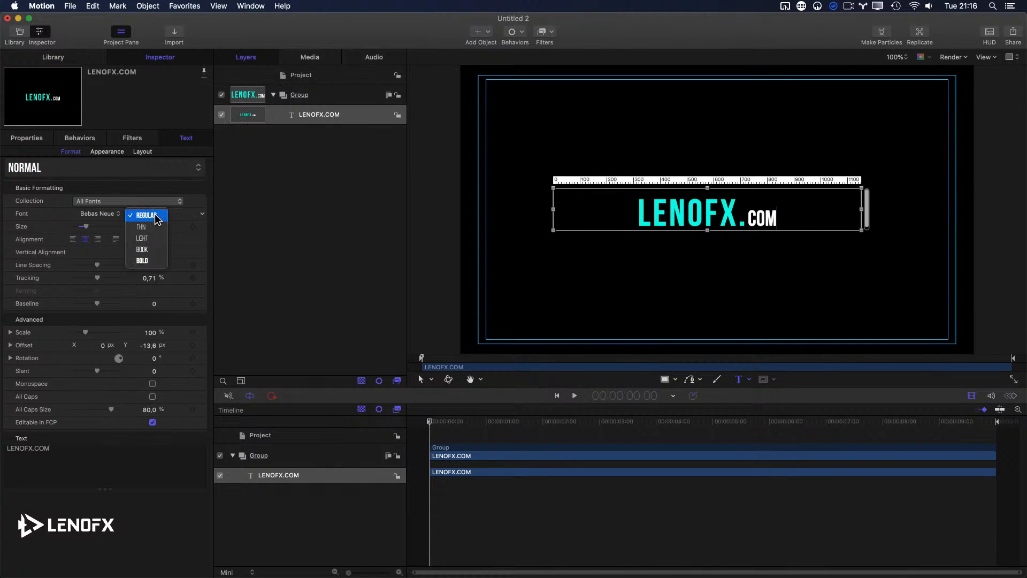
pyautogui.click(148, 263)
pyautogui.tripleClick(773, 217)
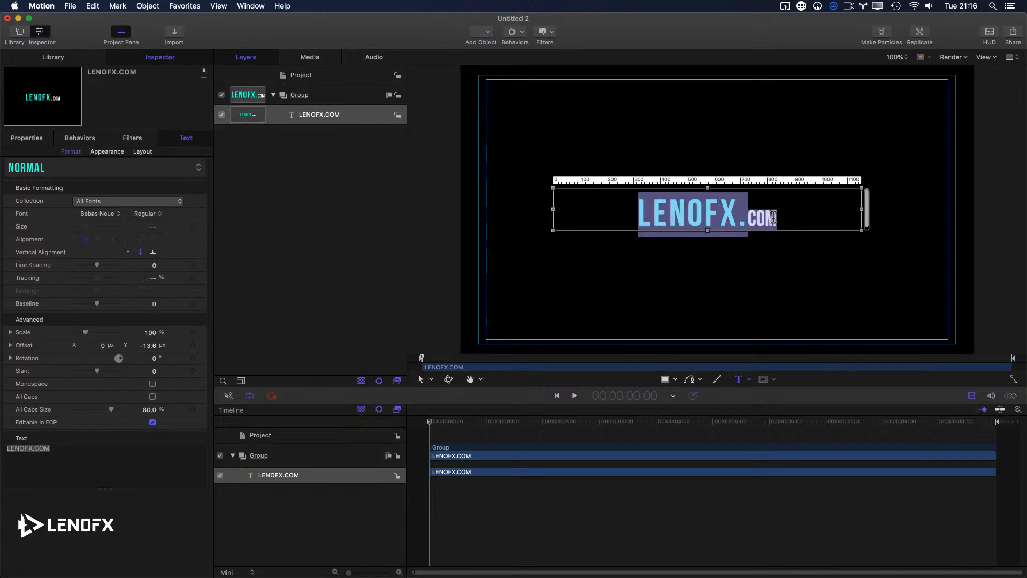
pyautogui.press('Escape')
pyautogui.click(314, 118)
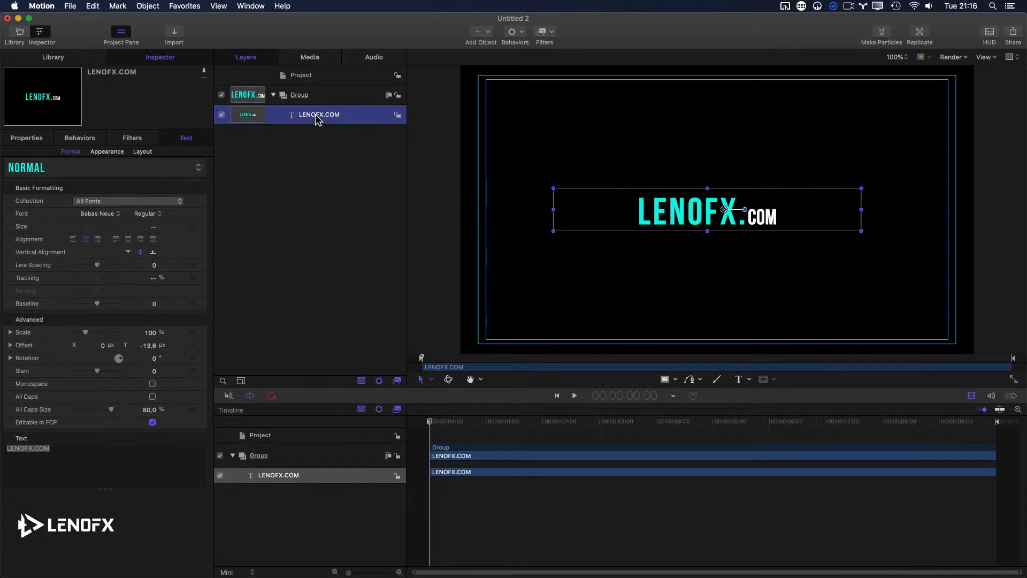
# Delete the LENOFX.COM text and draw a new text box across the inner safe-zone guide's width containing LENOFX.COM
pyautogui.press('Delete')
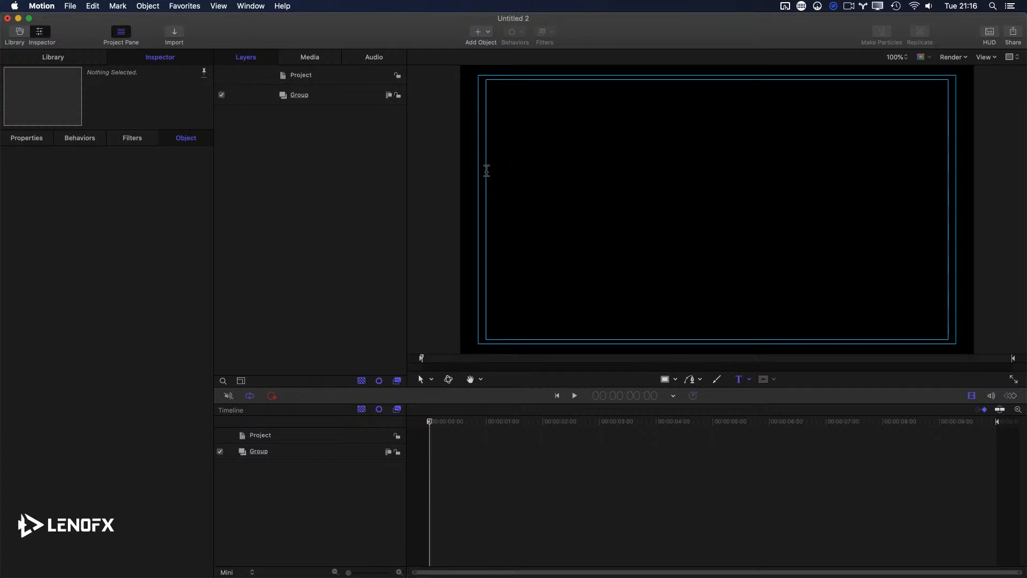
pyautogui.moveTo(486, 171); pyautogui.dragTo(948, 251)
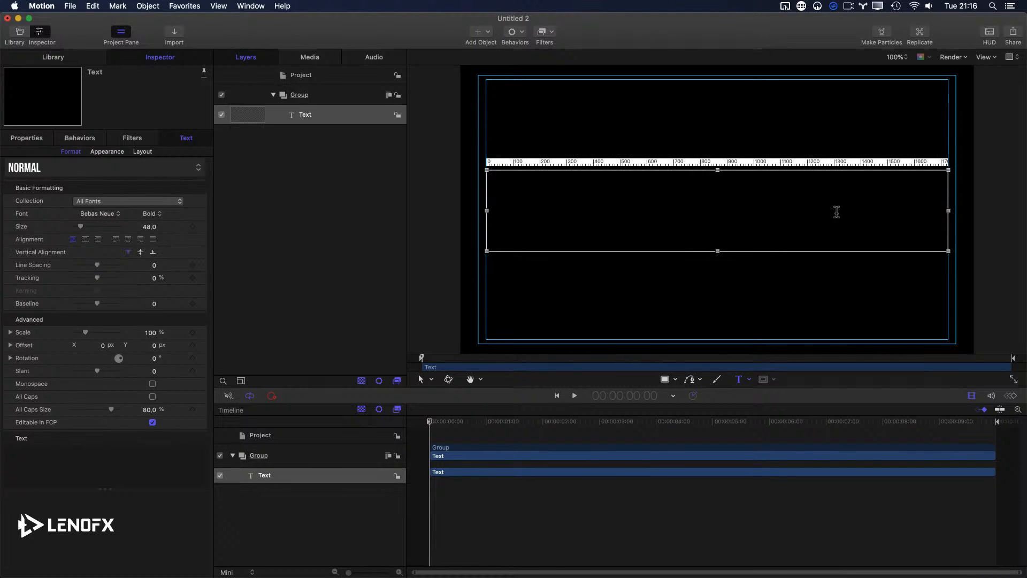
pyautogui.write('LENOFX.COM')
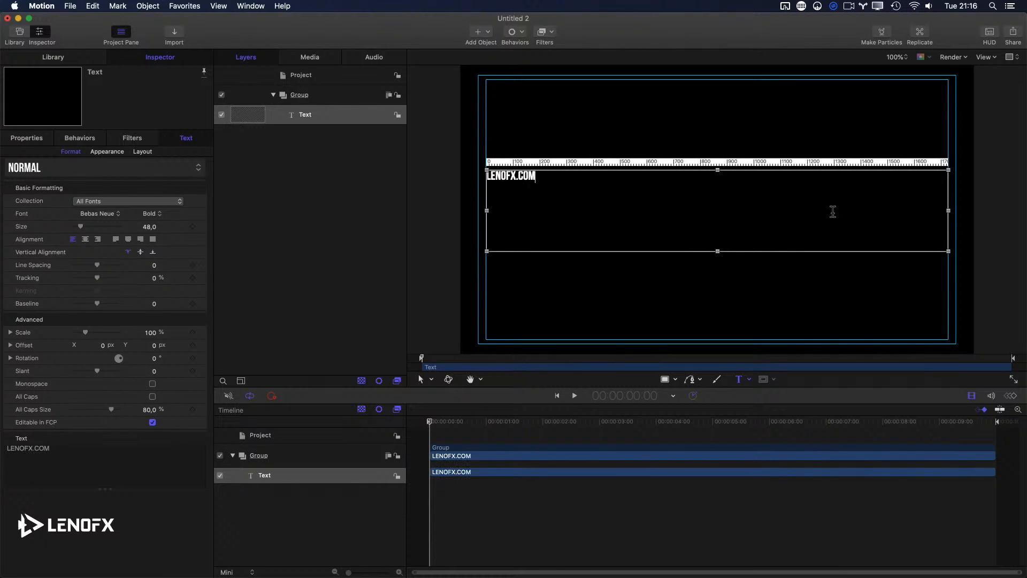
pyautogui.press('Escape')
# Set the new text's size to 147 and center its alignment horizontally and vertically
pyautogui.moveTo(152, 227); pyautogui.dragTo(152, 226)
pyautogui.click(85, 239)
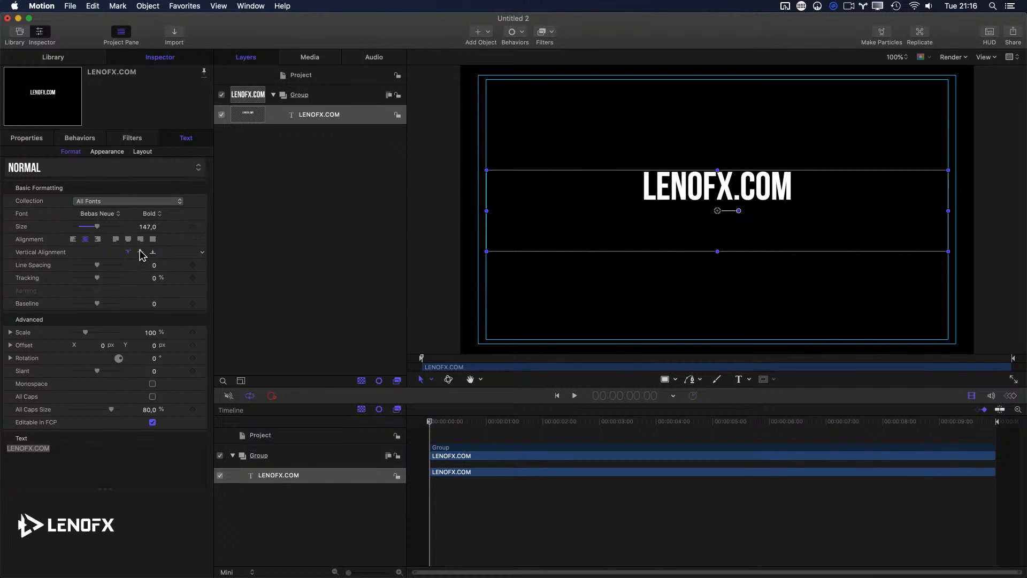
pyautogui.click(140, 252)
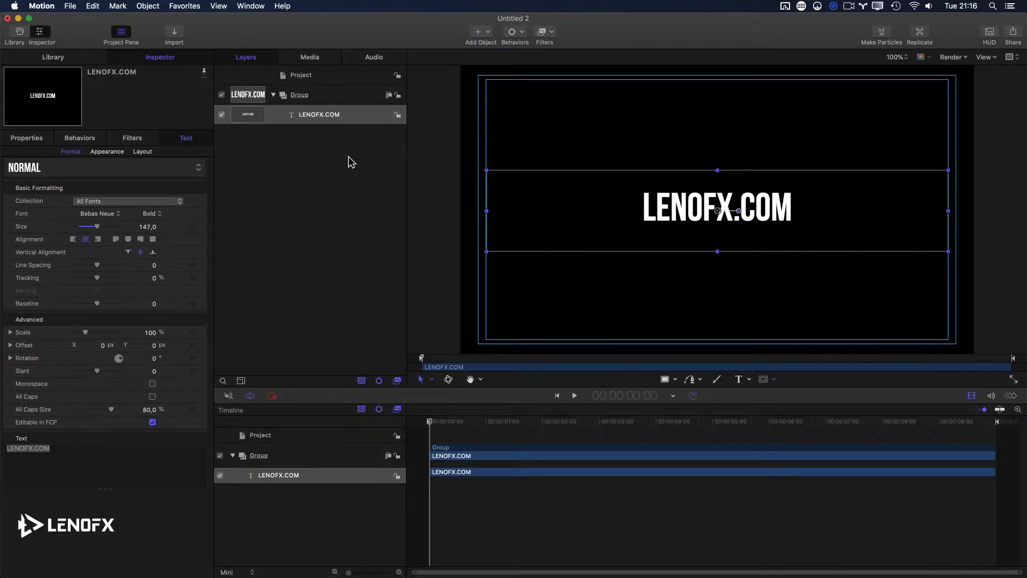
# Start saving the project and switch to System Preferences from the keystroke access request
pyautogui.click(297, 120)
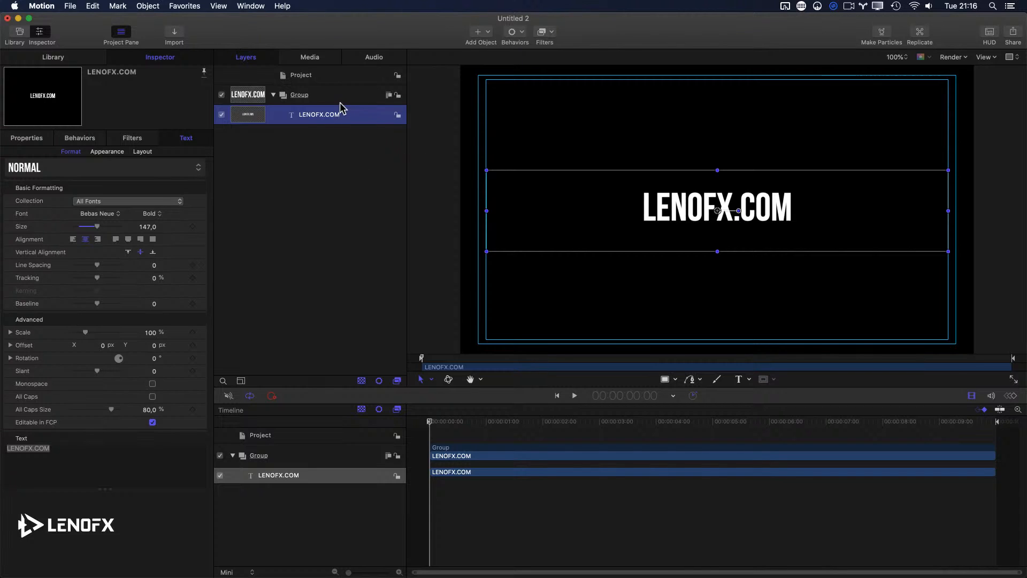
pyautogui.press('super+s')
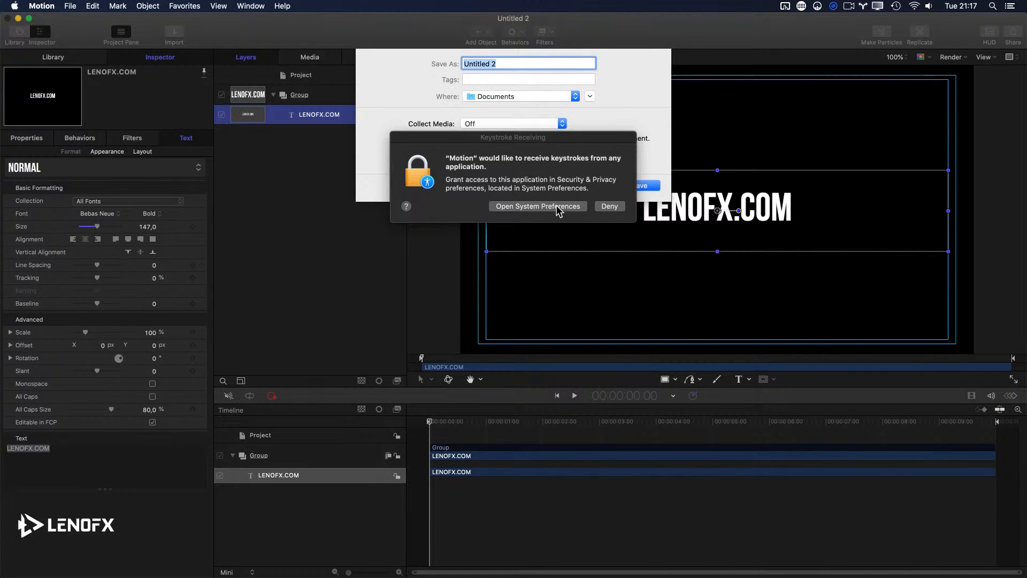
pyautogui.click(546, 207)
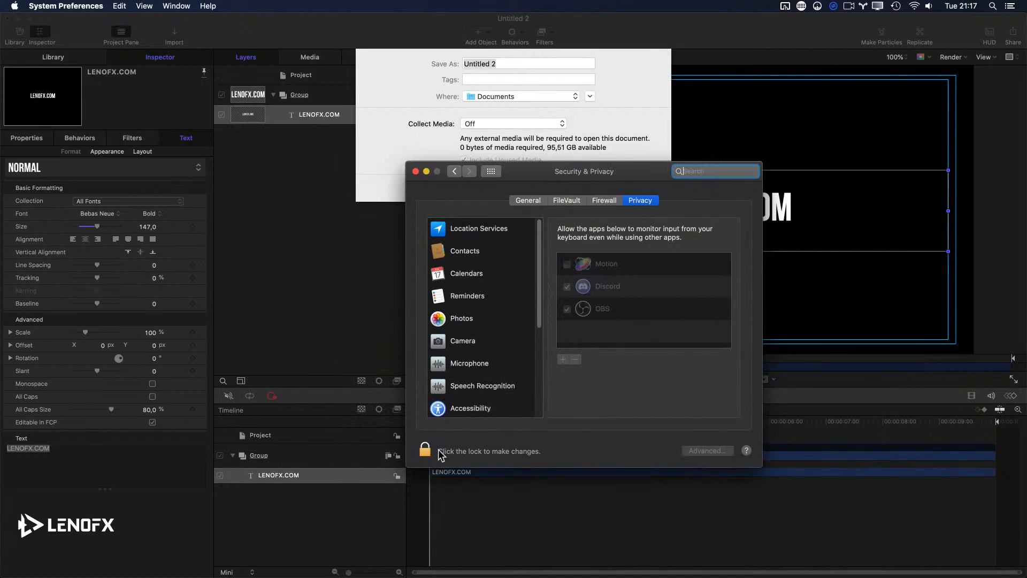
# Unlock the Security & Privacy settings with the account password, allow Motion to monitor keyboard input, and switch back to Motion
pyautogui.click(438, 451)
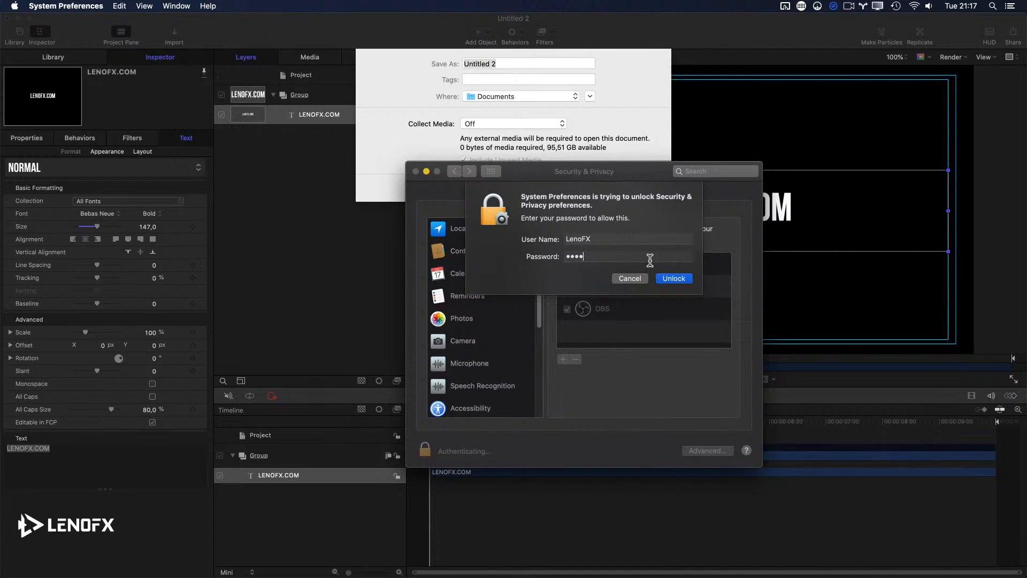
pyautogui.press('Return')
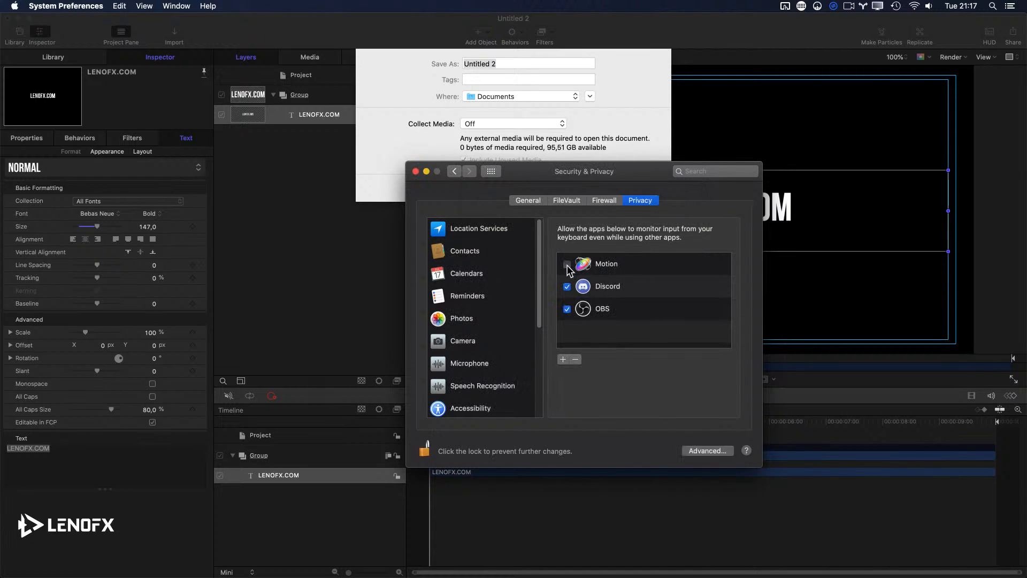
pyautogui.click(567, 264)
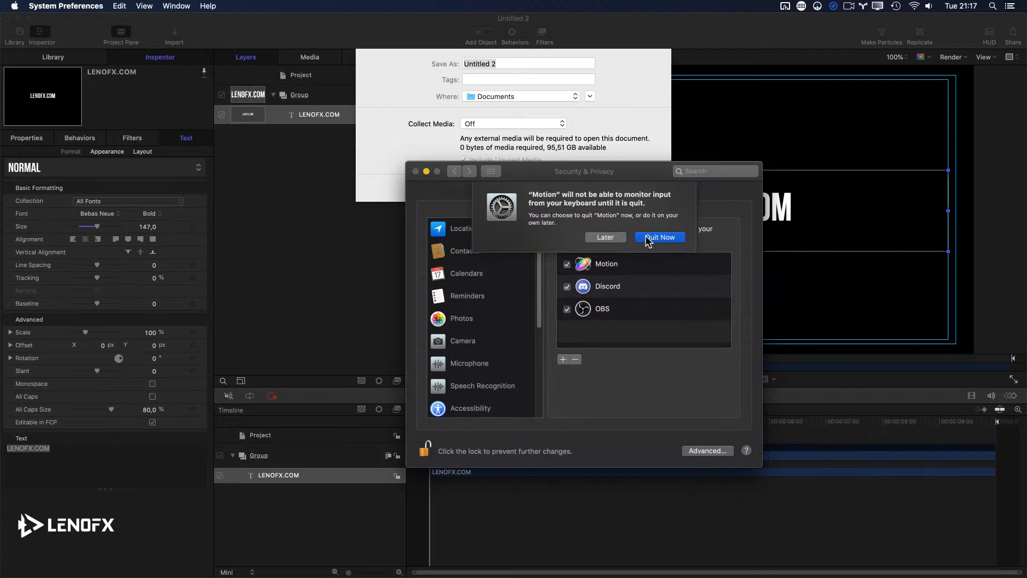
pyautogui.click(575, 132)
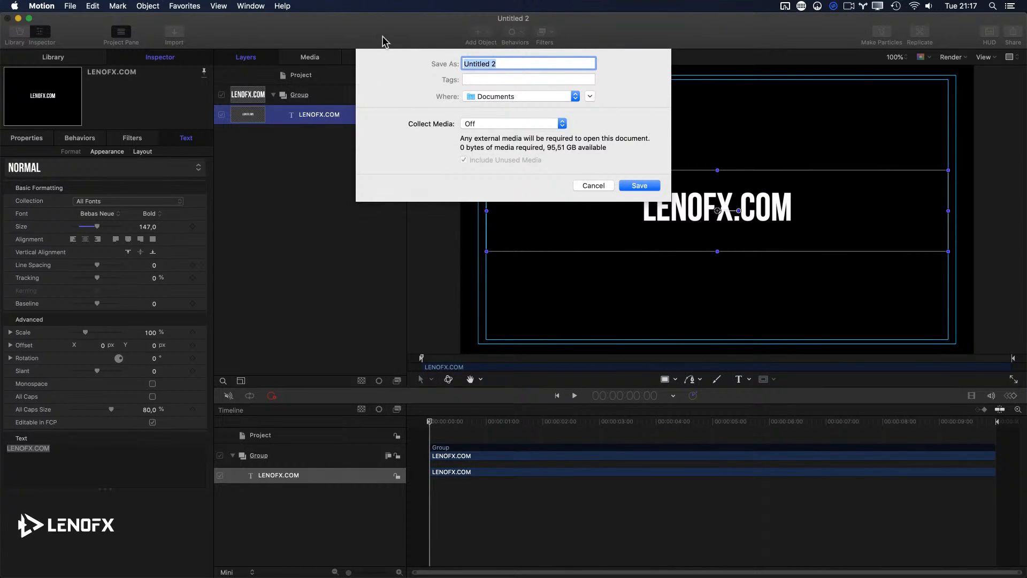
# Save the project as Text Animation on the Desktop and allow access to the Desktop folder
pyautogui.write('Text Animation')
pyautogui.click(590, 96)
pyautogui.click(323, 161)
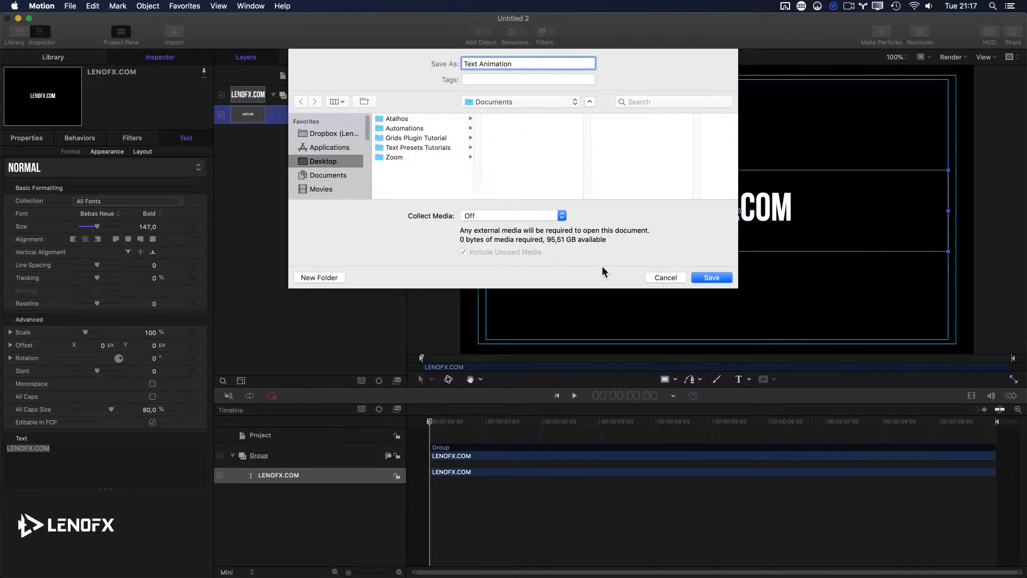
pyautogui.click(712, 277)
pyautogui.click(597, 206)
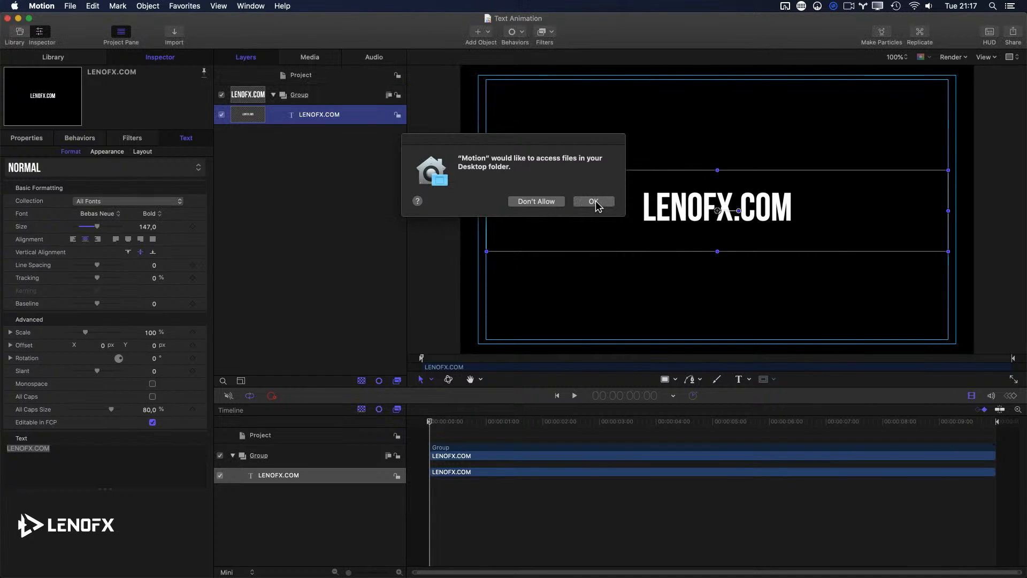
pyautogui.click(596, 202)
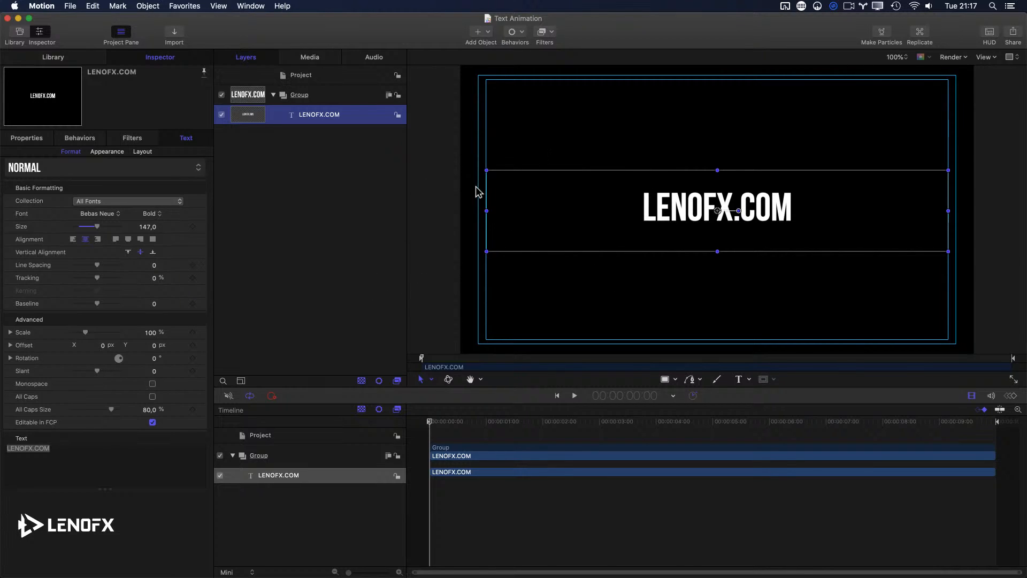
# Switch to System Preferences and quit Motion from its request, saving the other open project as Untitled on the Desktop
pyautogui.press('super+Tab')
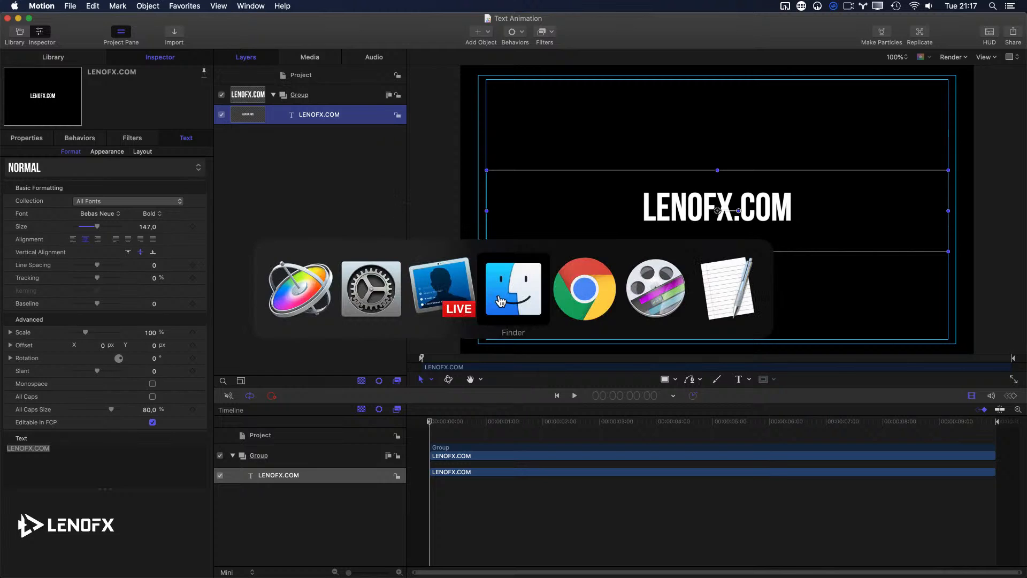
pyautogui.click(354, 309)
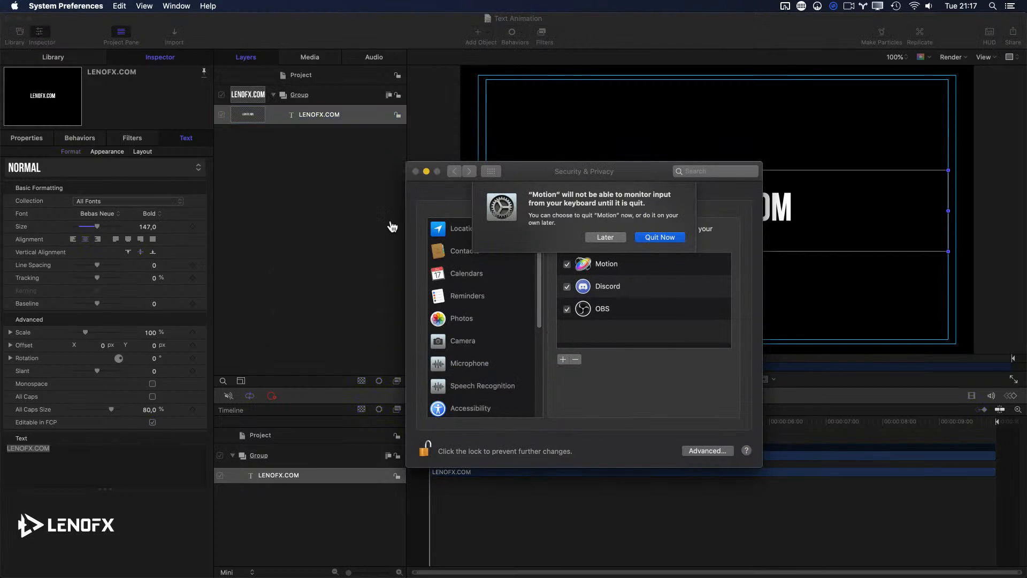
pyautogui.click(663, 239)
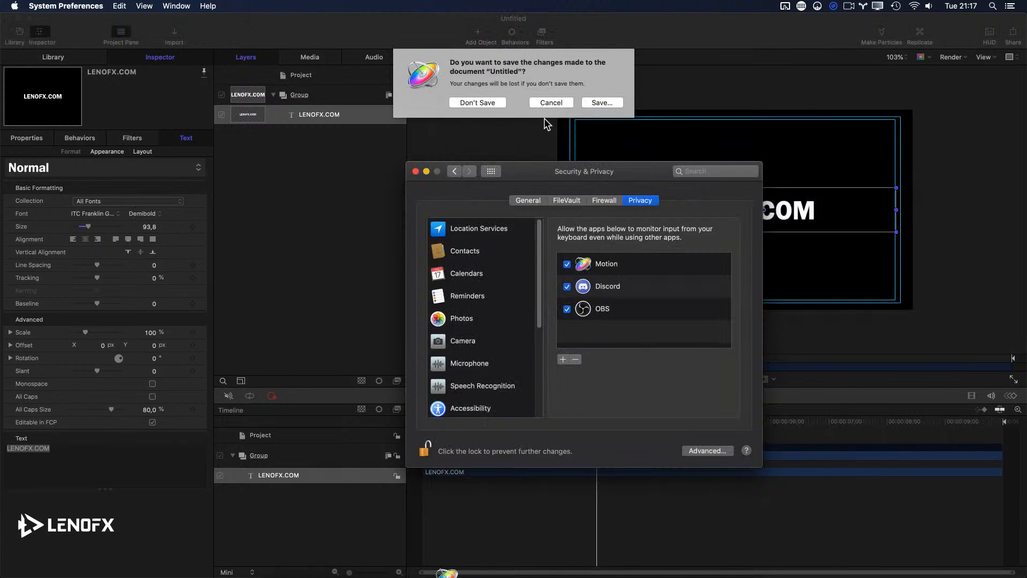
pyautogui.click(603, 103)
pyautogui.click(603, 103)
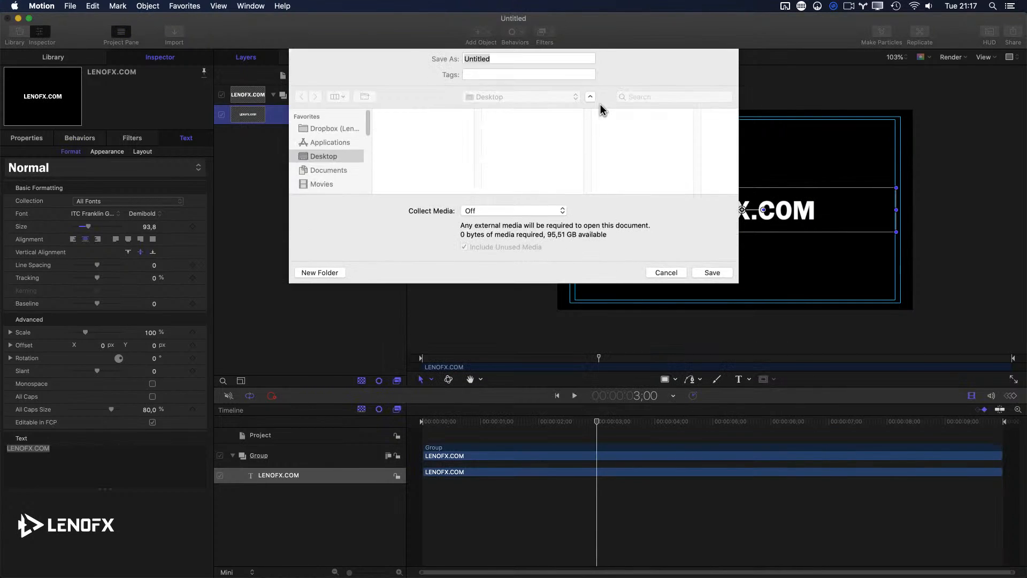
pyautogui.click(704, 275)
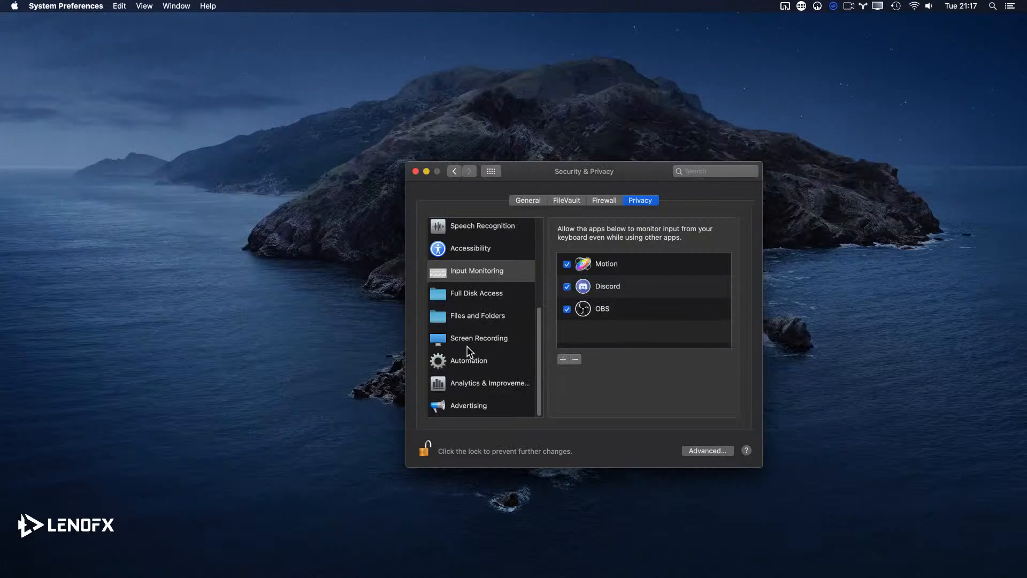
# Look through the privacy categories around Input Monitoring and close System Preferences
pyautogui.scroll(5, 468, 353)
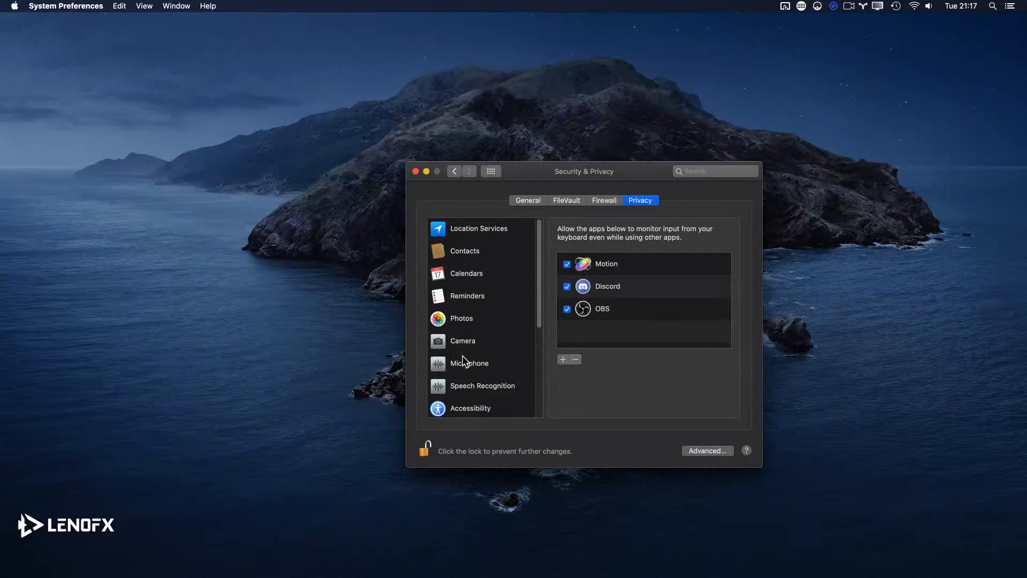
pyautogui.scroll(-5, 481, 354)
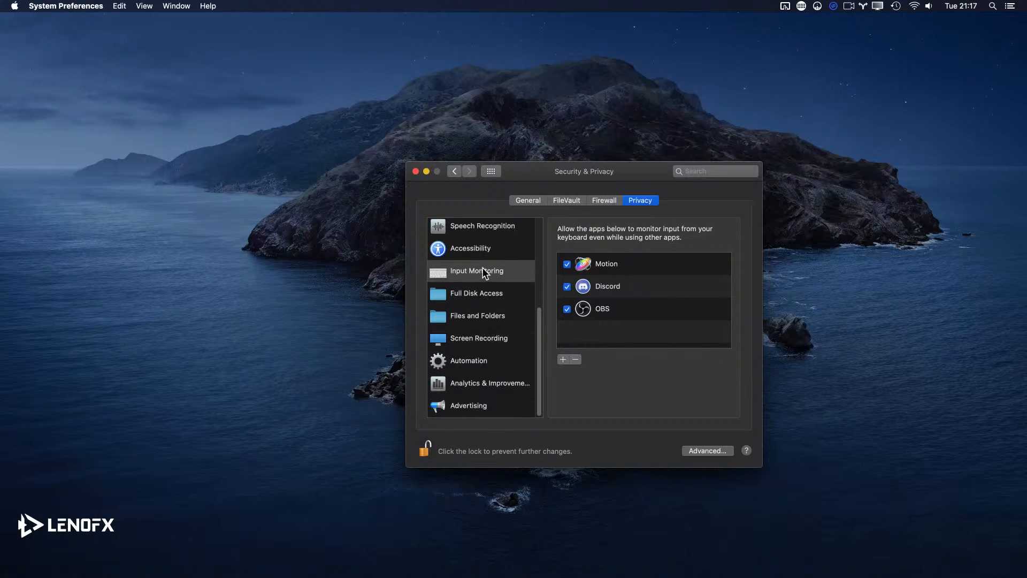
pyautogui.click(416, 171)
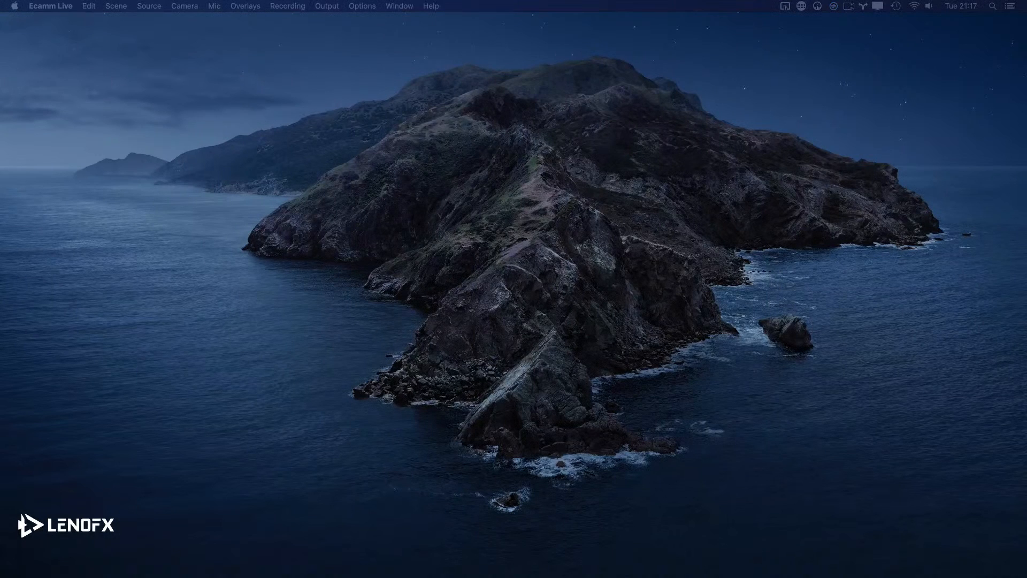
# Relaunch Motion and reopen the recent Text Animation project
pyautogui.moveTo(543, 562)
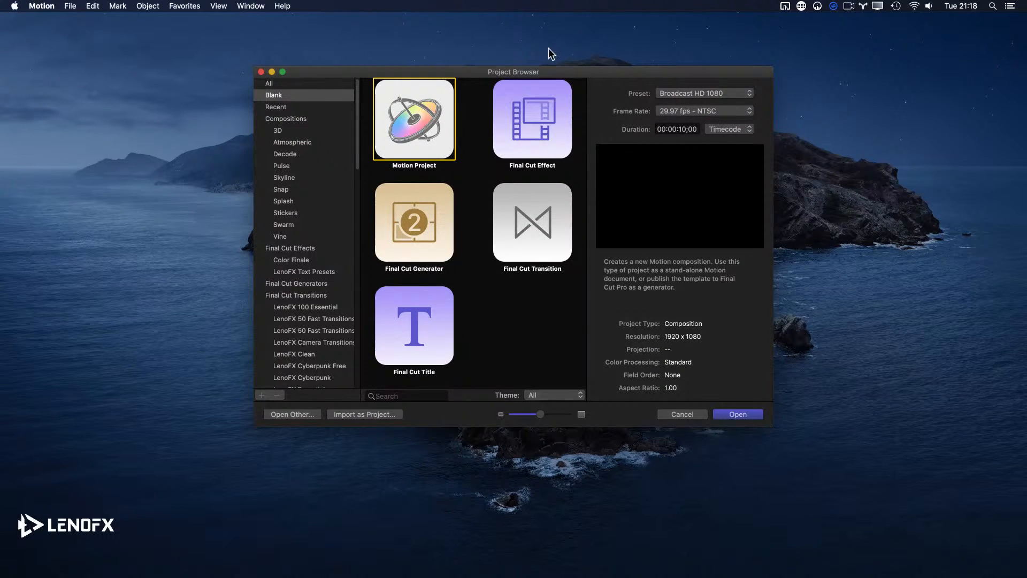
pyautogui.click(70, 6)
pyautogui.moveTo(97, 50)
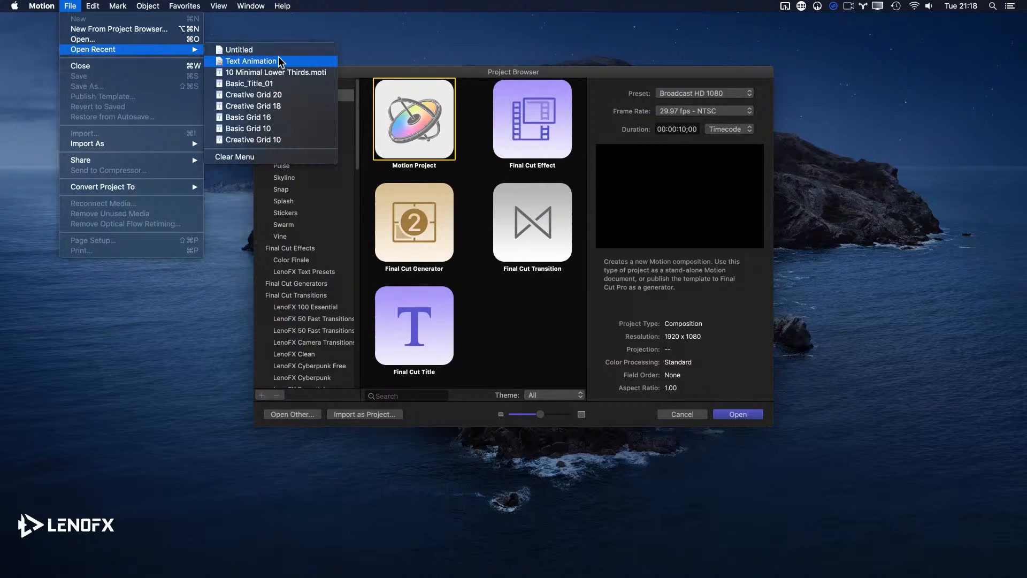
pyautogui.click(249, 61)
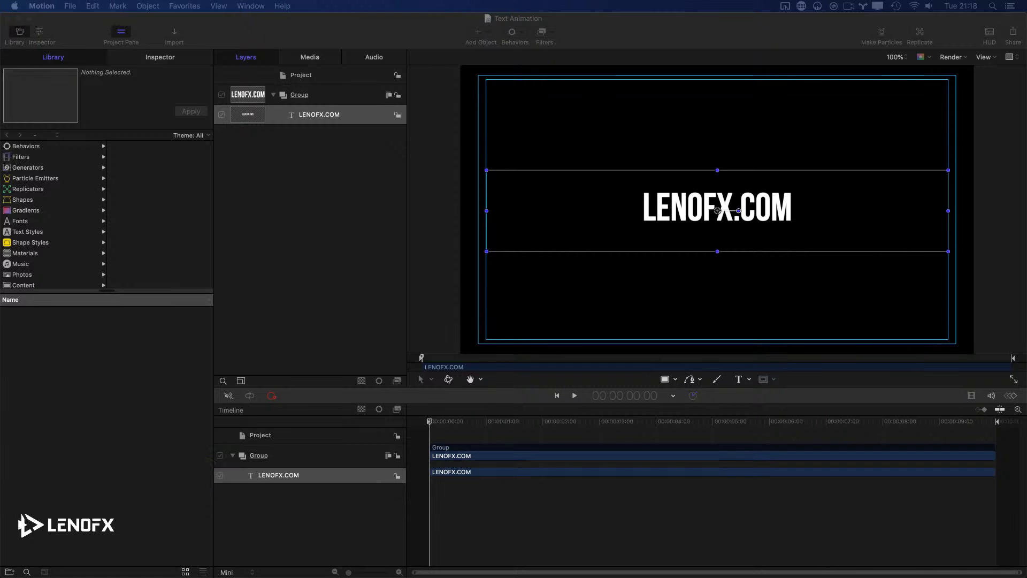
pyautogui.click(335, 185)
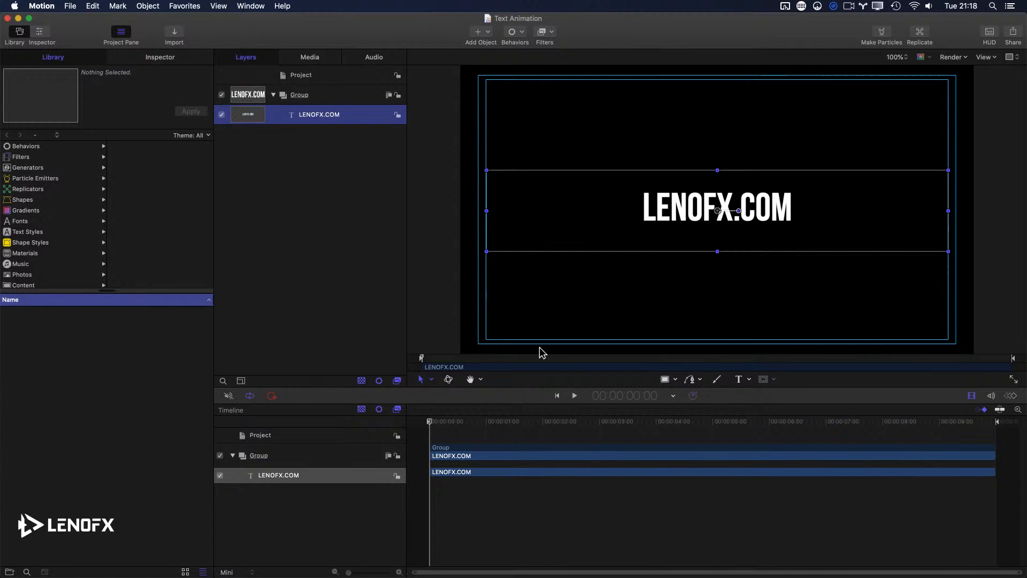
# Hide the timeline to enlarge the canvas area and turn off the Safe Zones overlay
pyautogui.press('super+7')
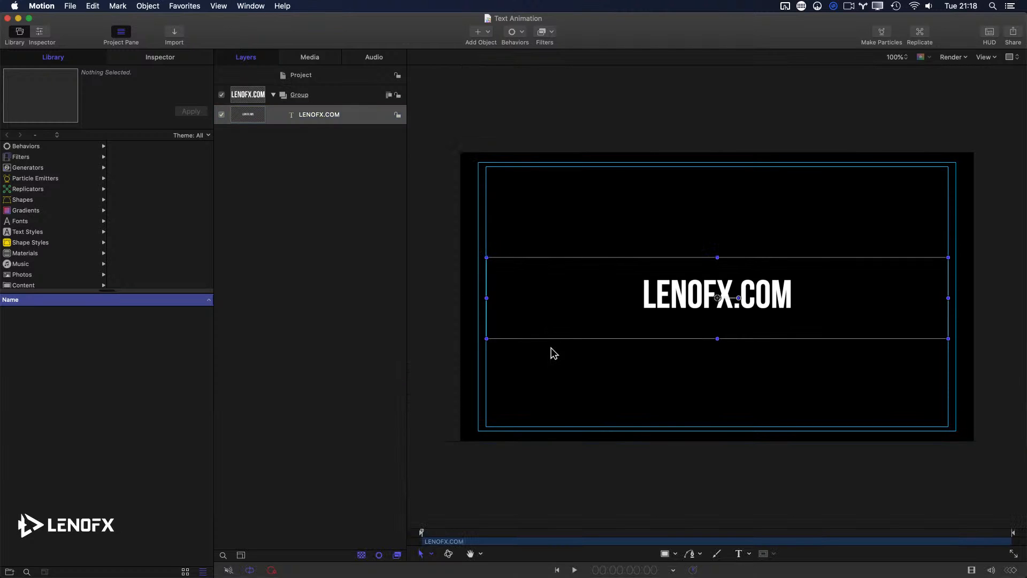
pyautogui.press('super+7')
pyautogui.press('super+7')
pyautogui.press('super+7')
pyautogui.press('super+7')
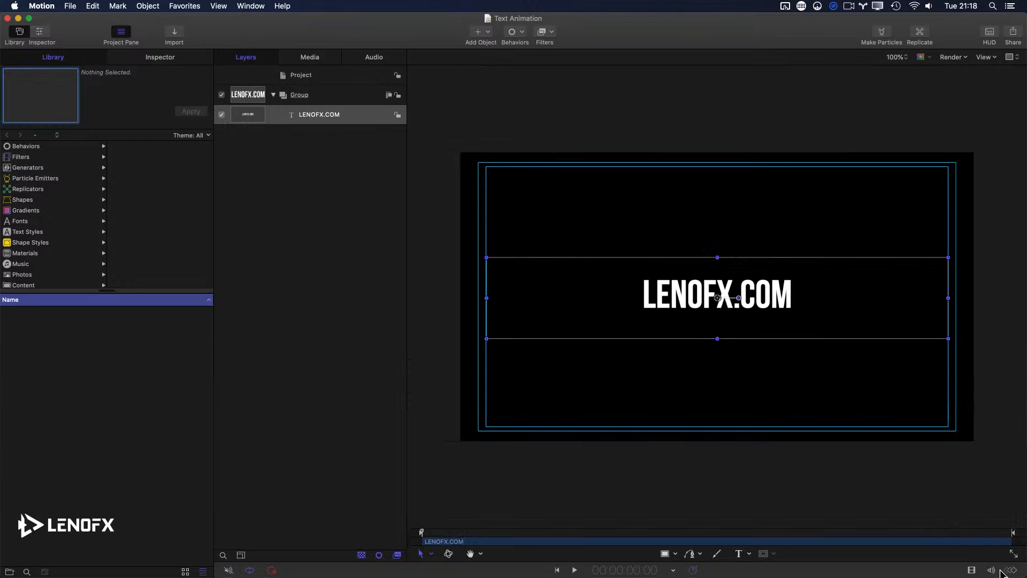
pyautogui.press('super+7')
pyautogui.press('super+7')
pyautogui.press('super+7')
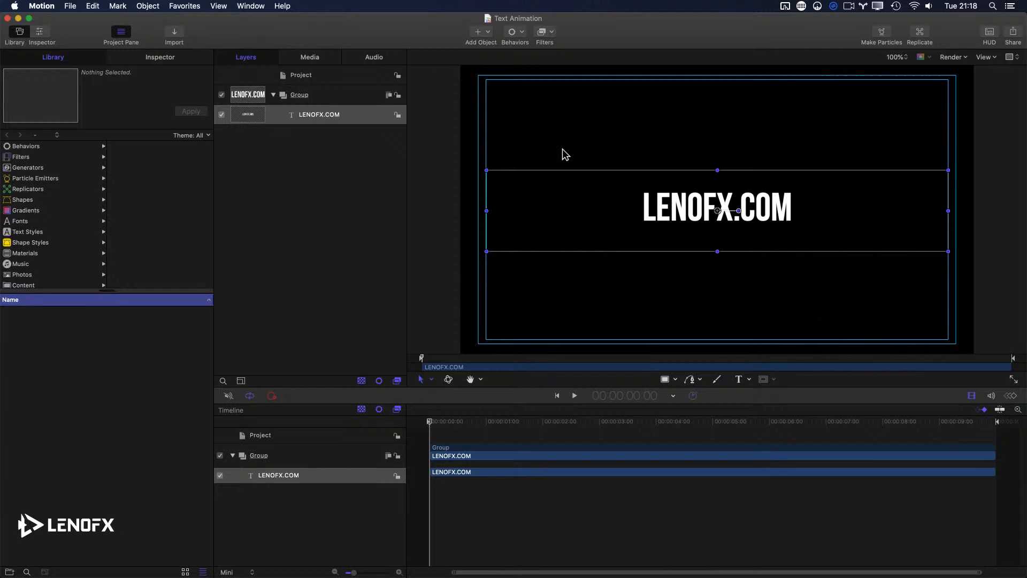
pyautogui.press('super+7')
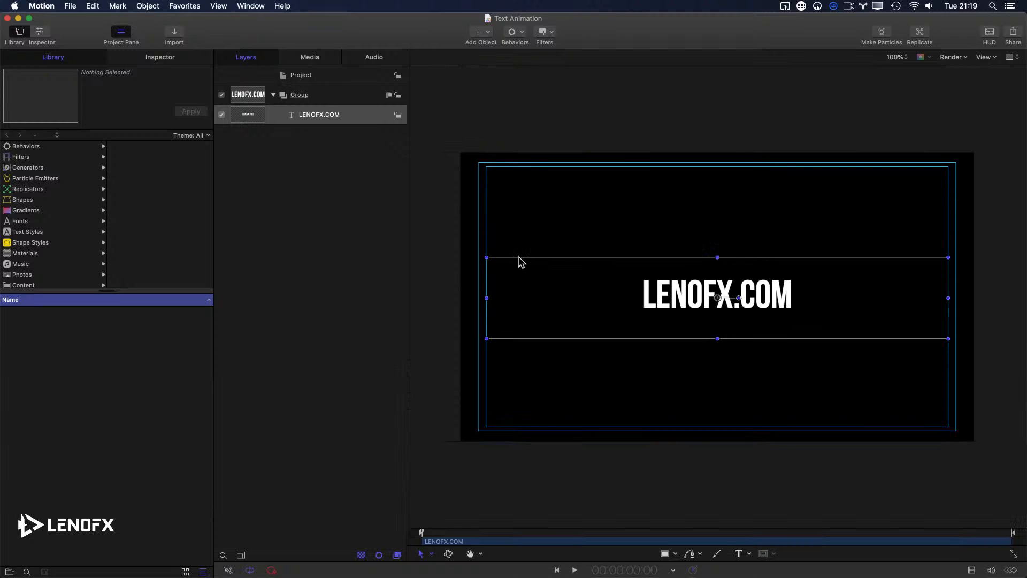
pyautogui.click(990, 60)
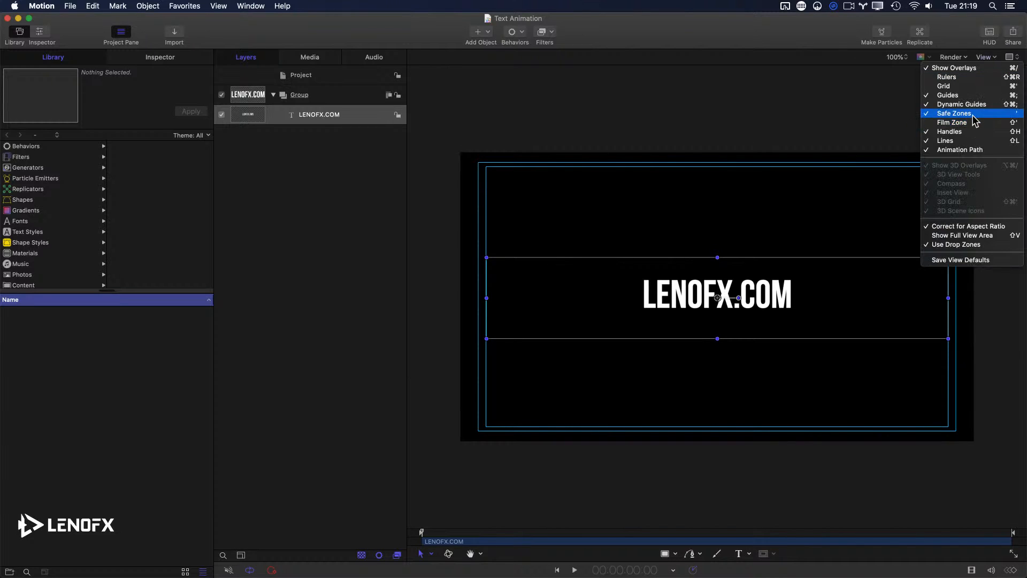
pyautogui.click(975, 114)
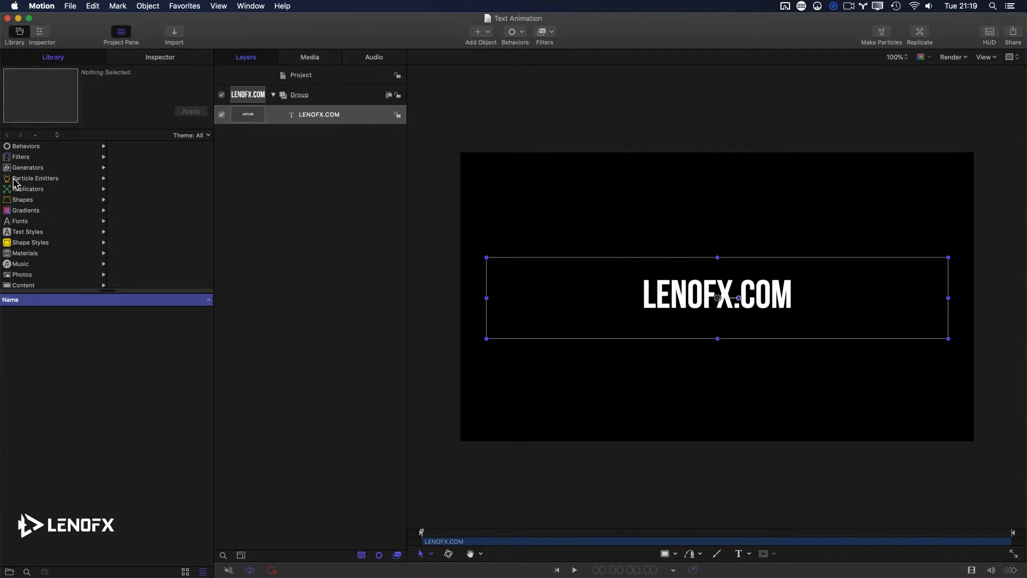
# Browse the Text Sequence behaviors, expanding the Text-Basic folder and previewing Arrange In and Blur In
pyautogui.click(26, 149)
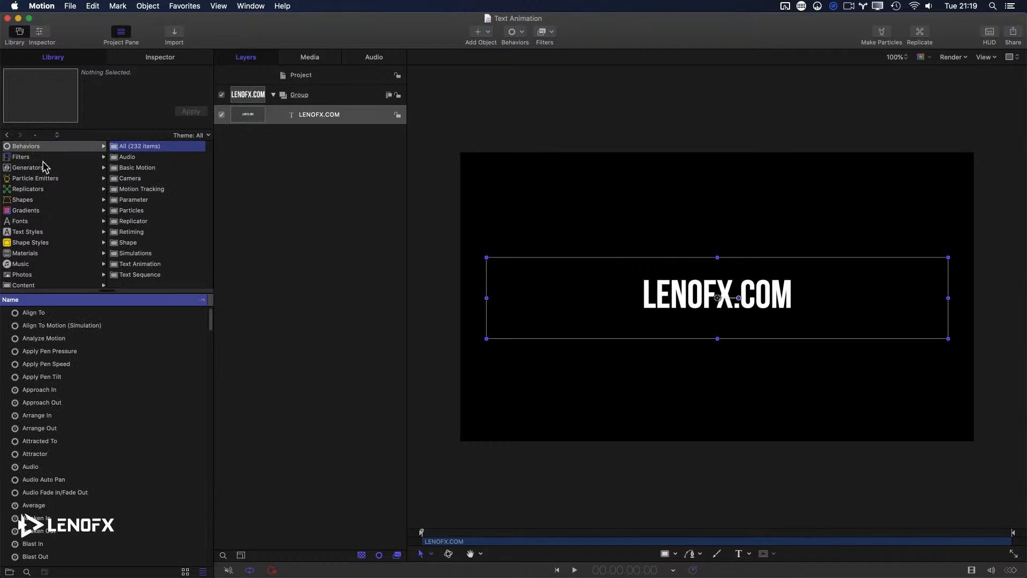
pyautogui.moveTo(112, 291); pyautogui.dragTo(112, 309)
pyautogui.click(133, 276)
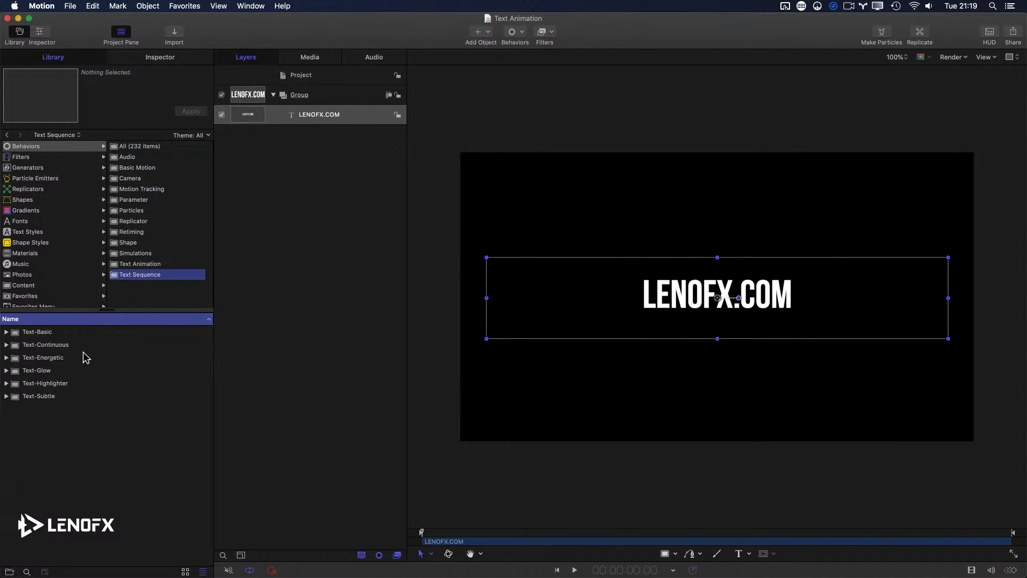
pyautogui.click(7, 331)
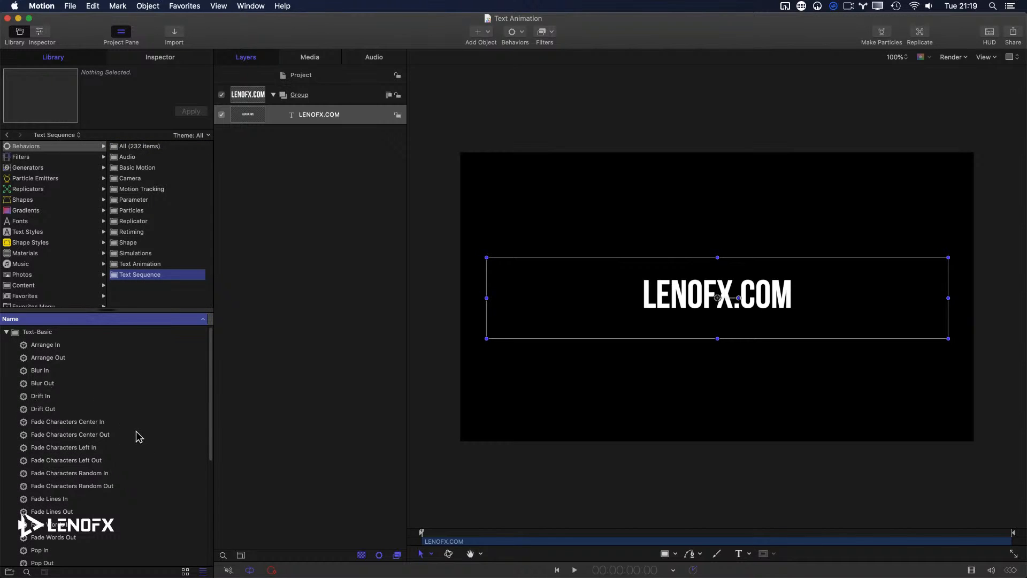
pyautogui.click(185, 572)
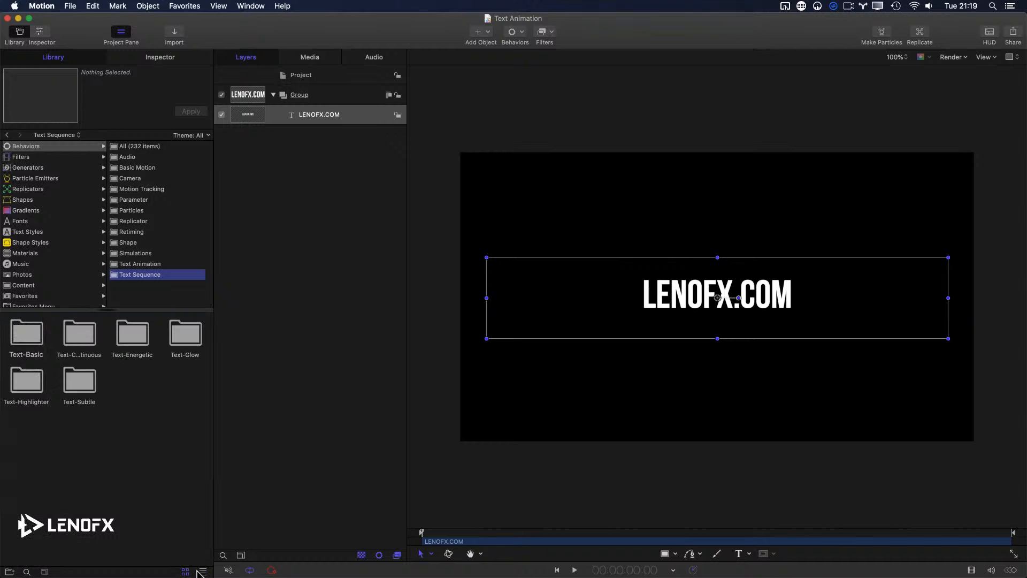
pyautogui.click(204, 571)
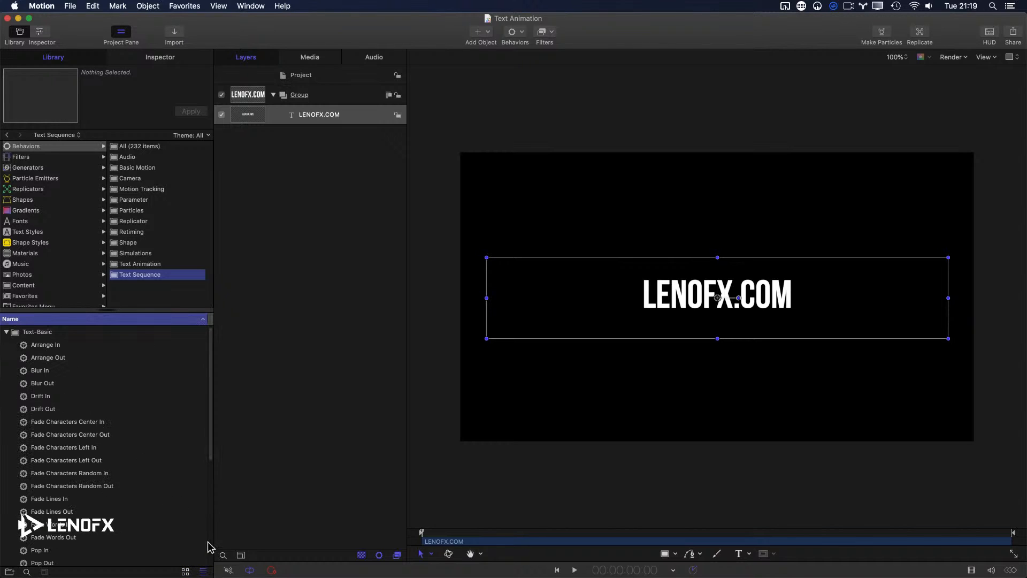
pyautogui.click(53, 345)
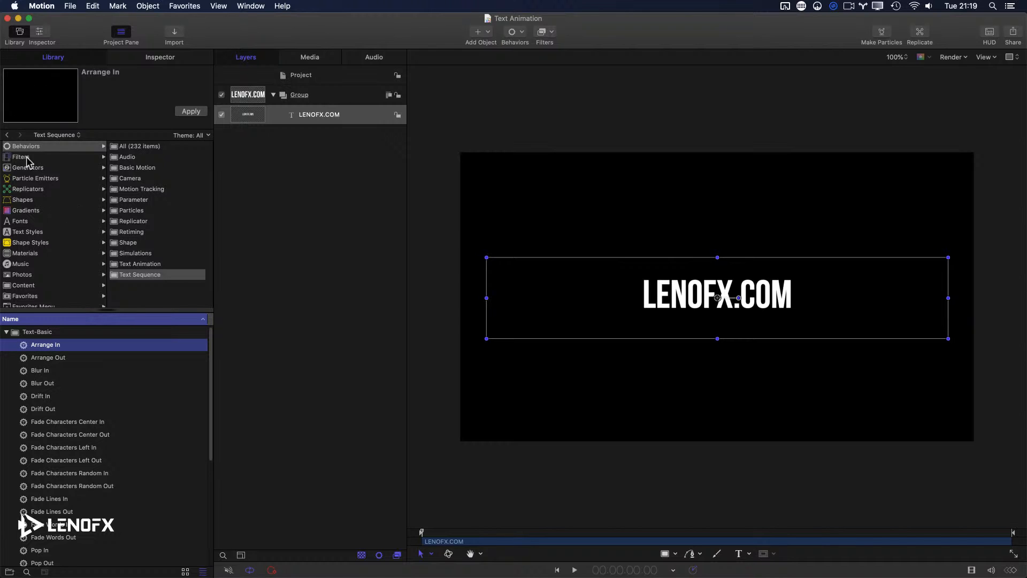
pyautogui.click(45, 372)
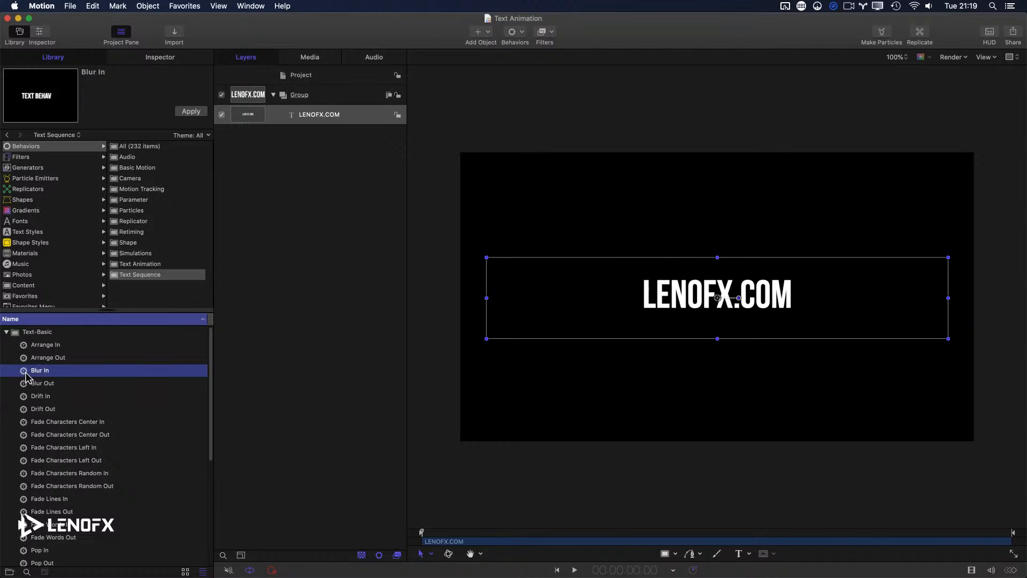
pyautogui.scroll(-2, 70, 372)
# Apply the Sequence Text behavior from the Text Animation category to the LENOFX.COM text layer
pyautogui.click(131, 264)
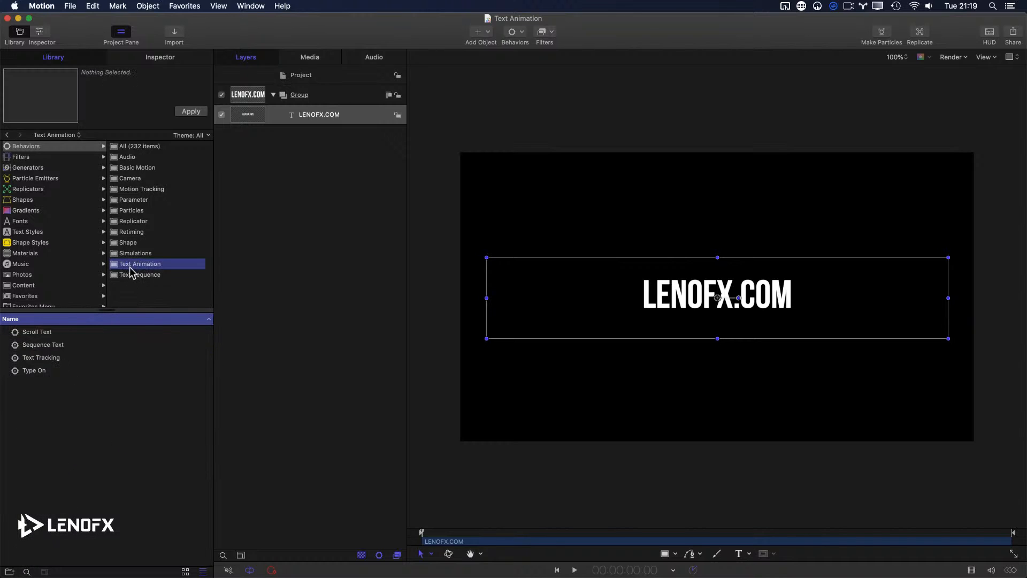
pyautogui.click(59, 349)
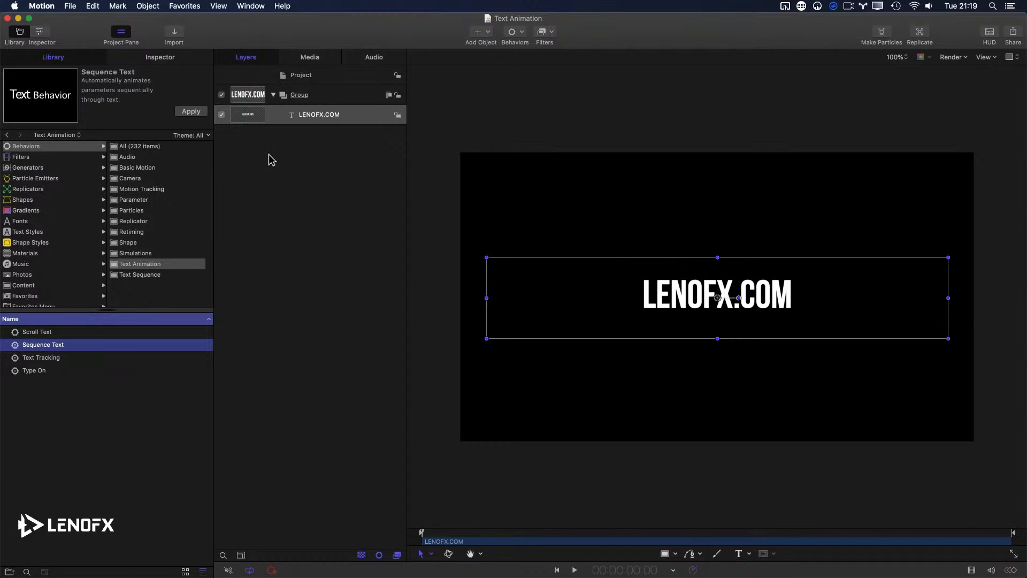
pyautogui.moveTo(59, 351); pyautogui.dragTo(313, 119)
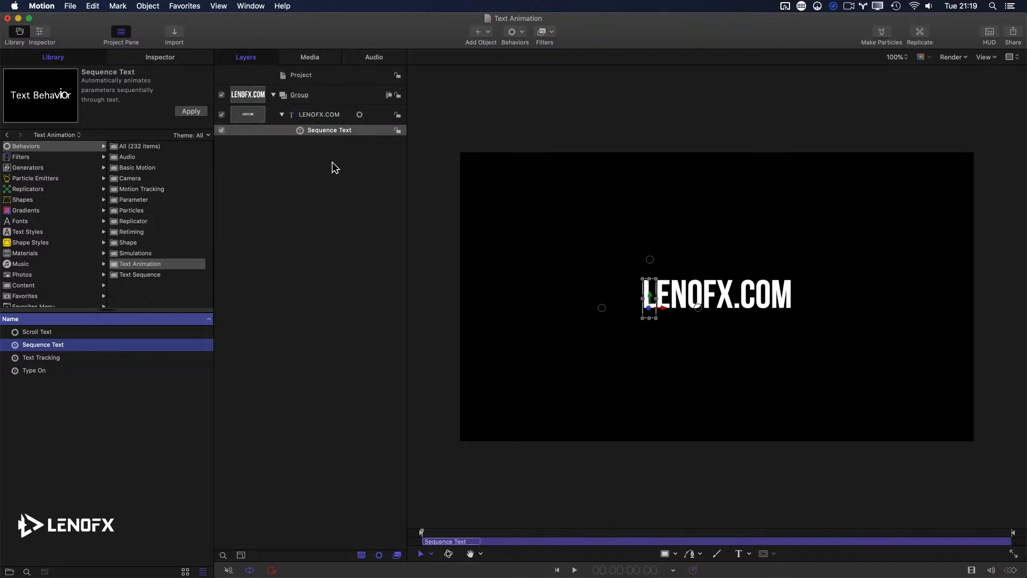
# Undo the Sequence Text behavior on the LENOFX.COM layer, reapply it once and undo it again
pyautogui.press('super+z')
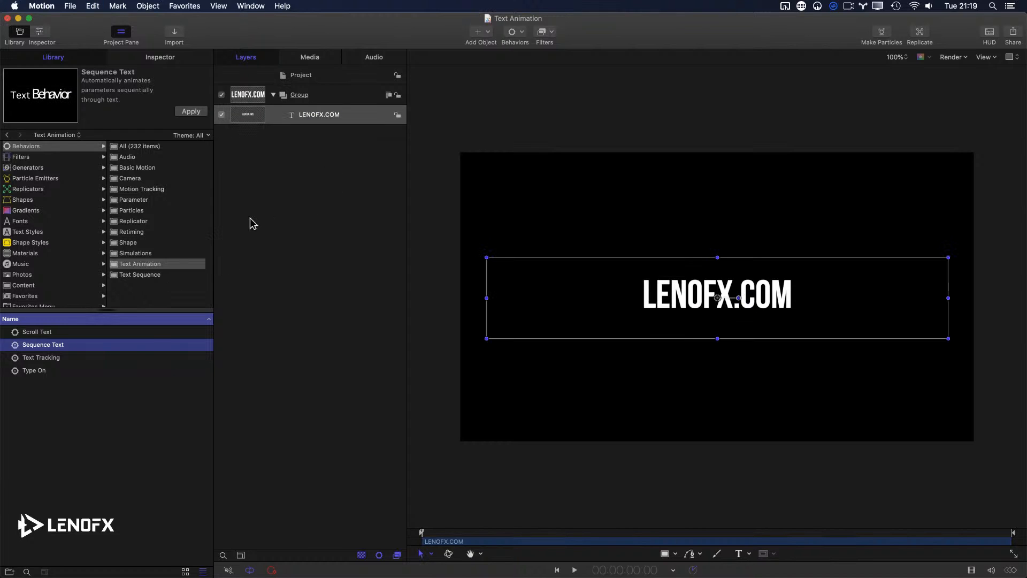
pyautogui.click(193, 113)
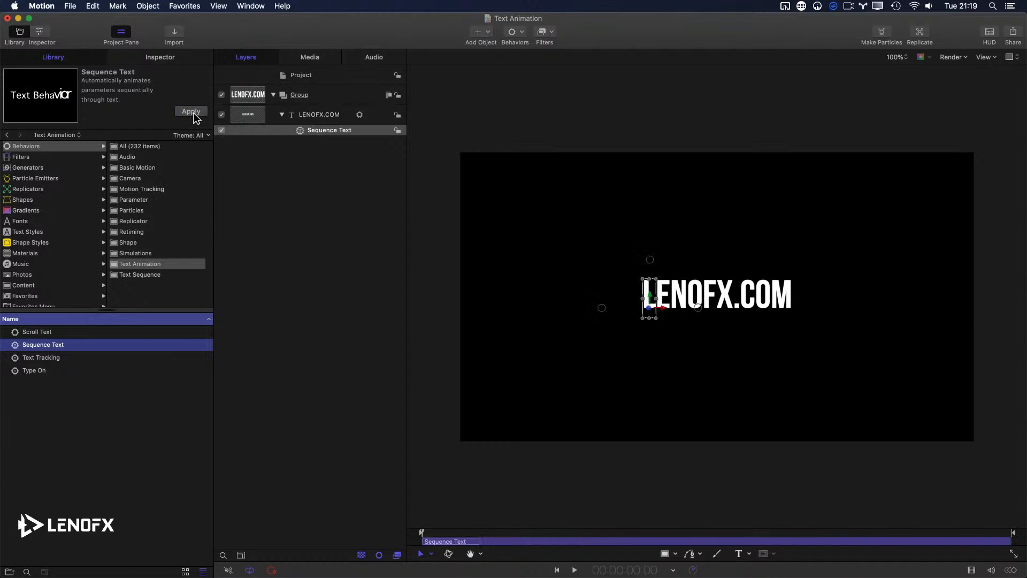
pyautogui.press('super+z')
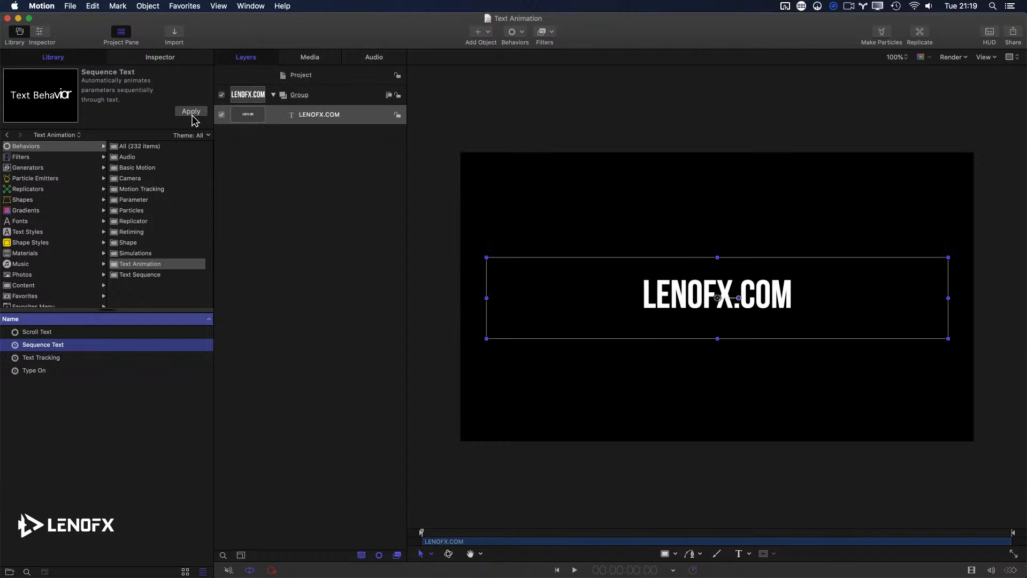
# Preview the Fade Lines In, Fade Lines Out and Pop In presets among the Text Sequence behaviors
pyautogui.click(131, 276)
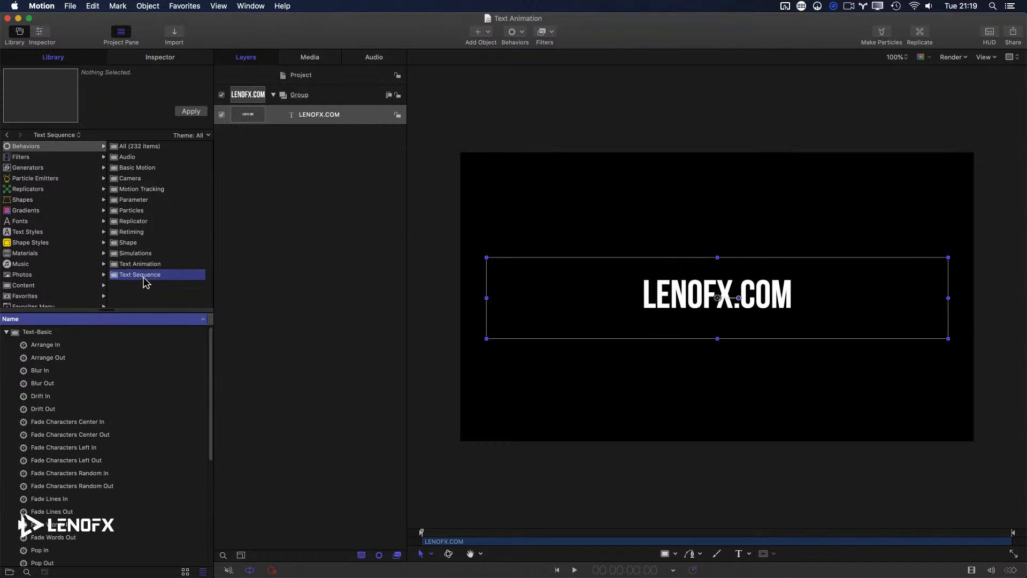
pyautogui.scroll(-1, 72, 516)
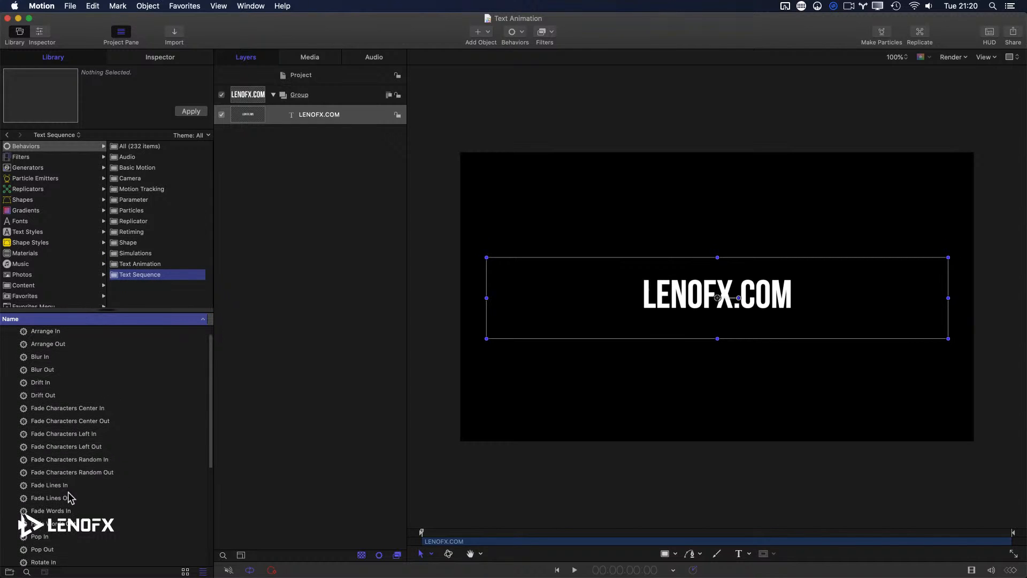
pyautogui.click(65, 485)
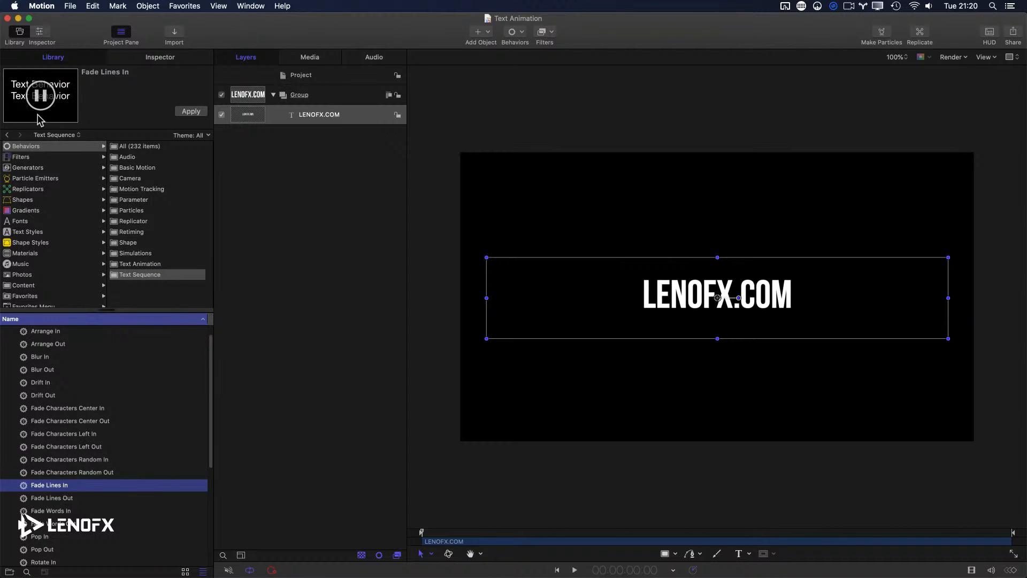
pyautogui.click(52, 498)
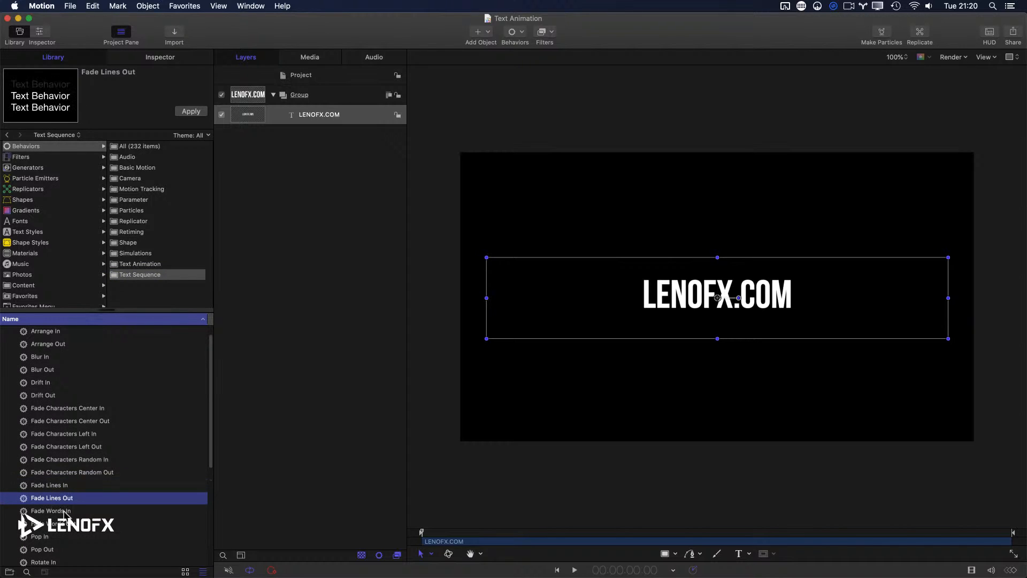
pyautogui.click(65, 486)
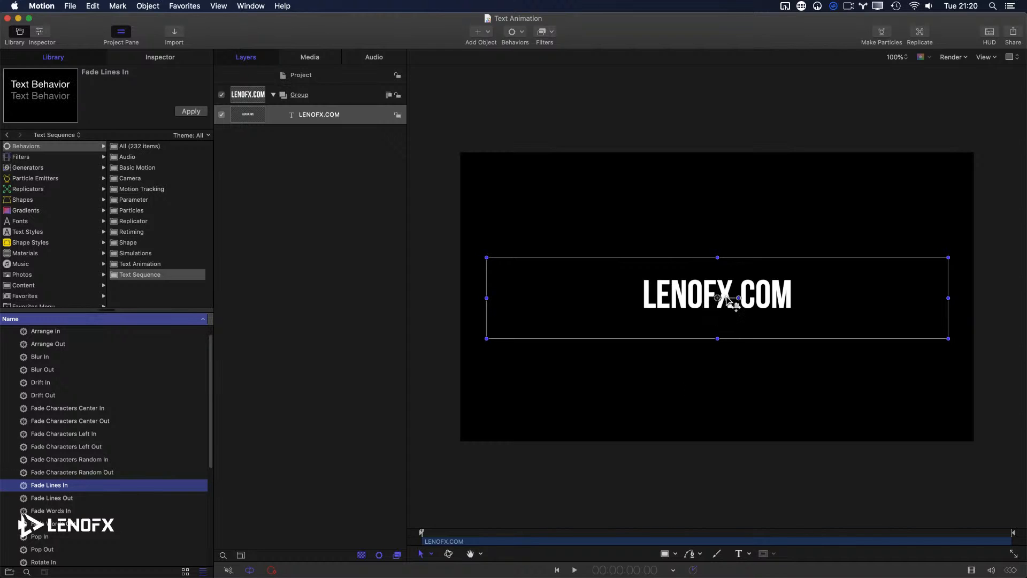
pyautogui.scroll(-1, 96, 524)
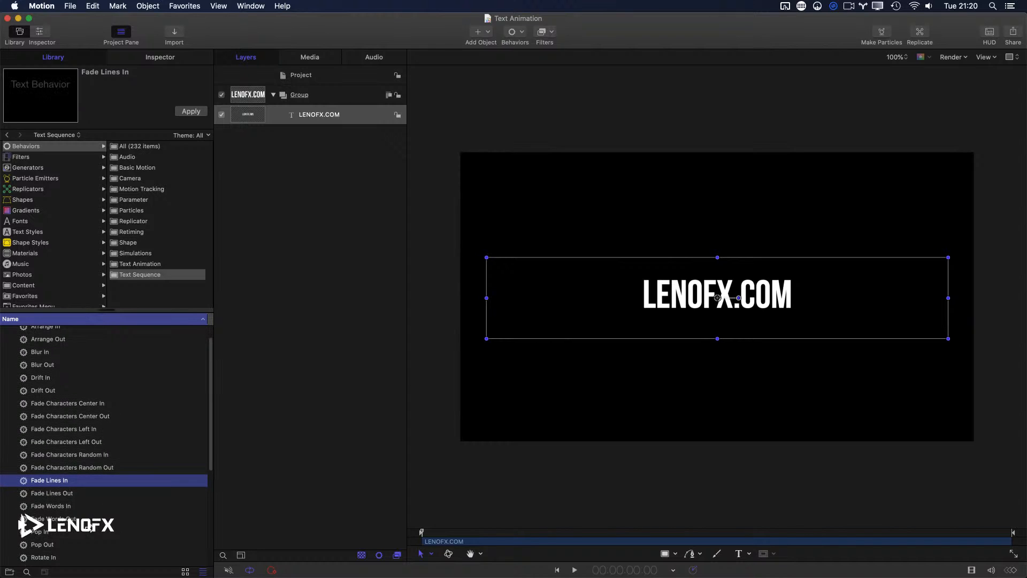
pyautogui.click(43, 527)
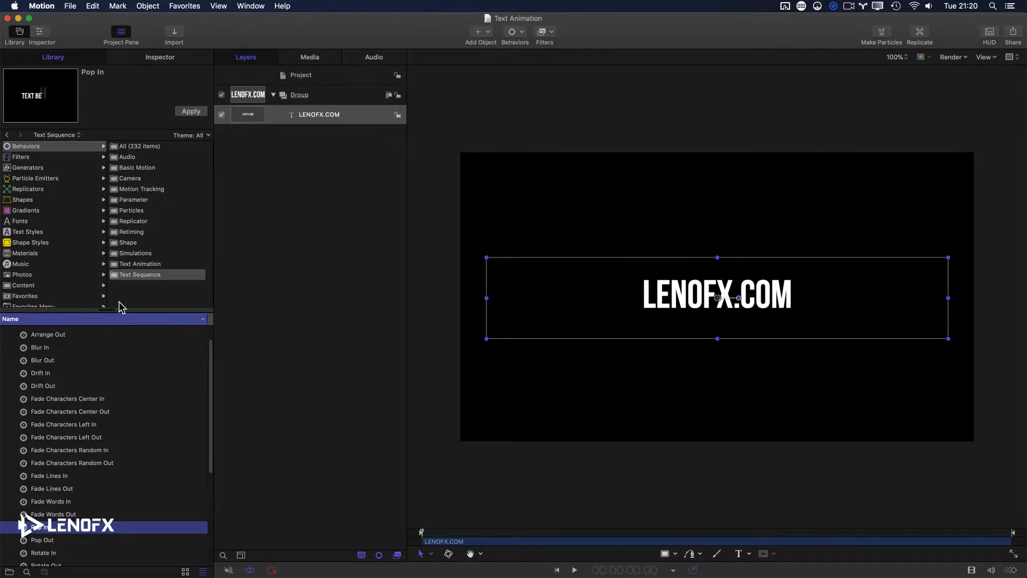
# Apply the Rotate In text sequence behavior to the LENOFX.COM layer and show the timeline
pyautogui.scroll(-5, 149, 458)
pyautogui.click(55, 442)
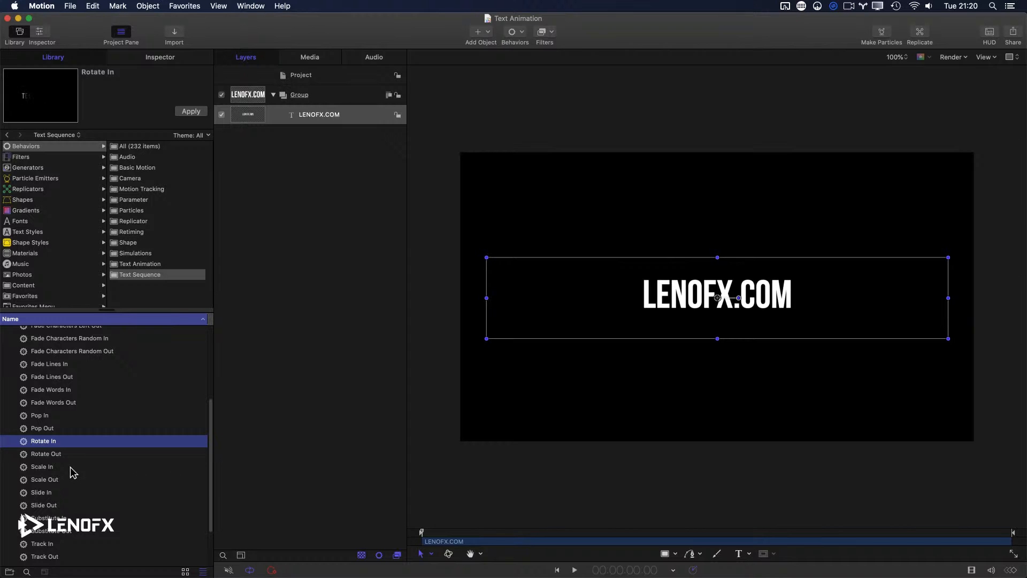
pyautogui.click(191, 111)
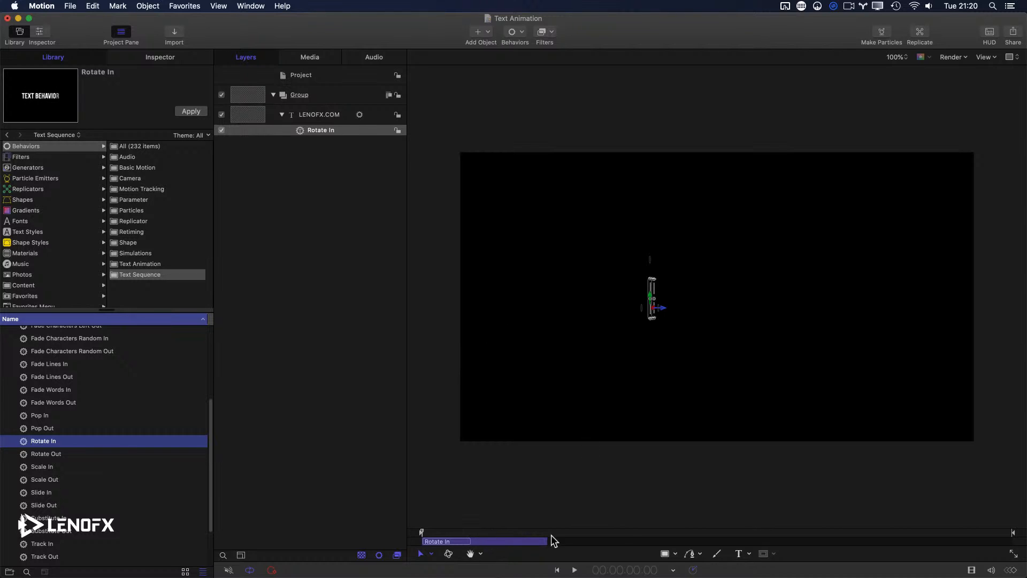
pyautogui.press('super+7')
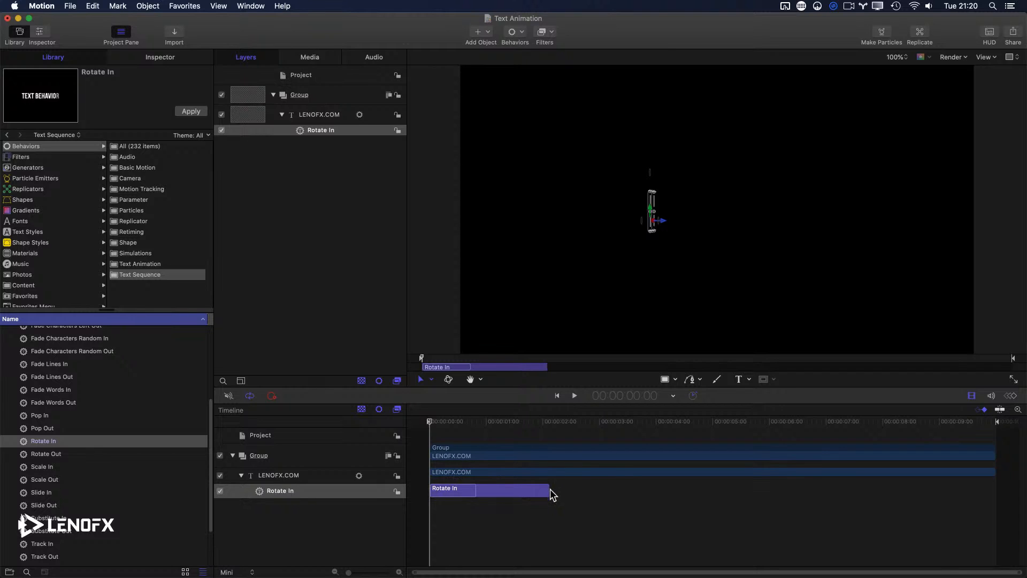
# Play the Rotate In animation from the project start several times and check the canvas overlay options
pyautogui.click(420, 423)
pyautogui.press('space')
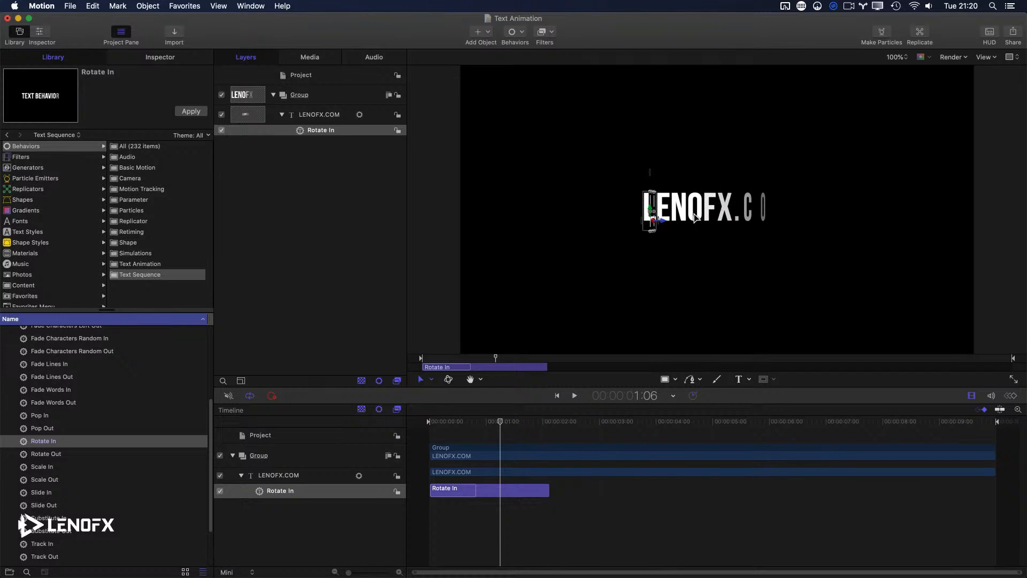
pyautogui.press('space')
pyautogui.click(1011, 57)
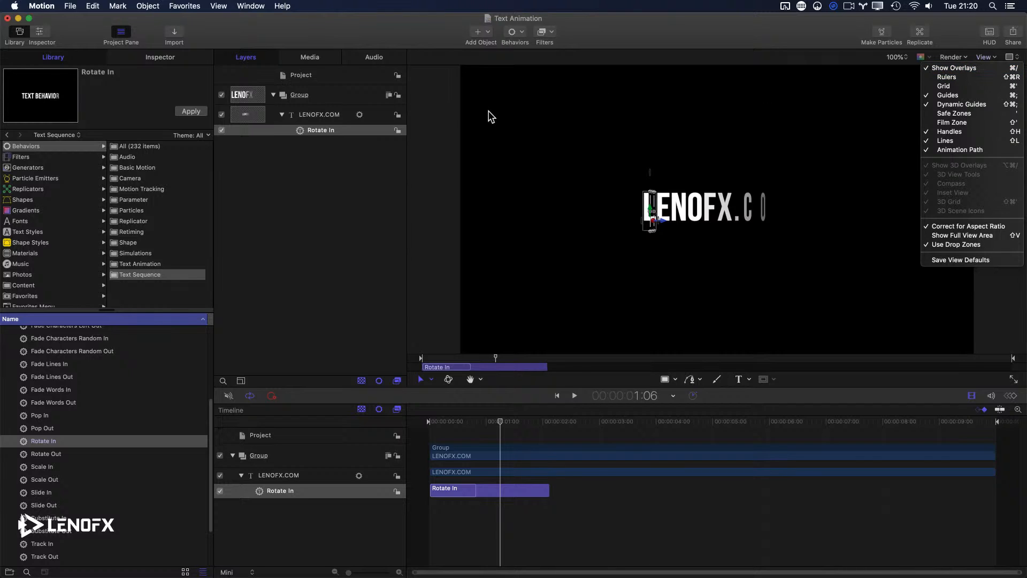
pyautogui.click(381, 281)
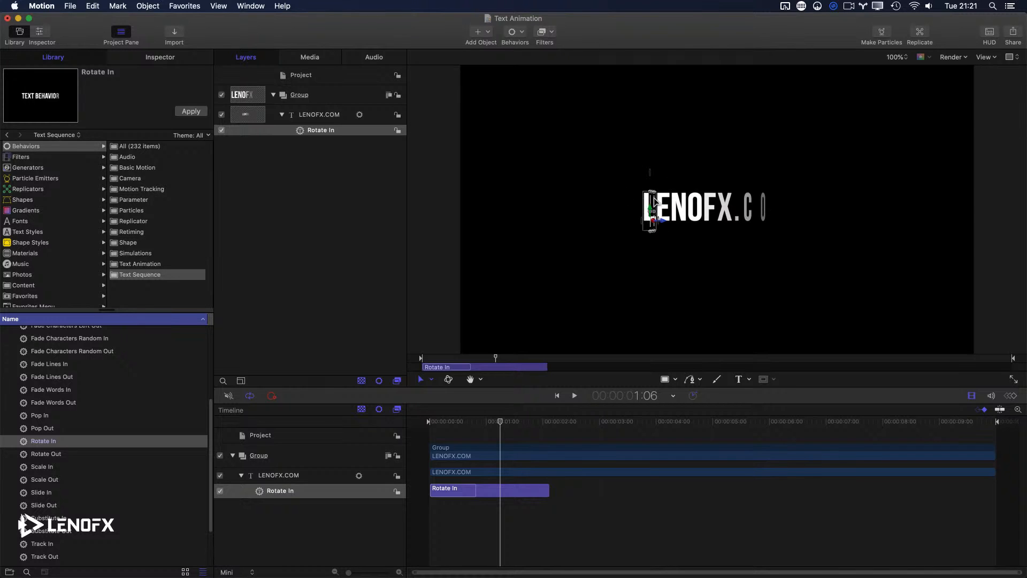
pyautogui.moveTo(502, 359); pyautogui.dragTo(396, 365)
pyautogui.press('space')
pyautogui.press('space')
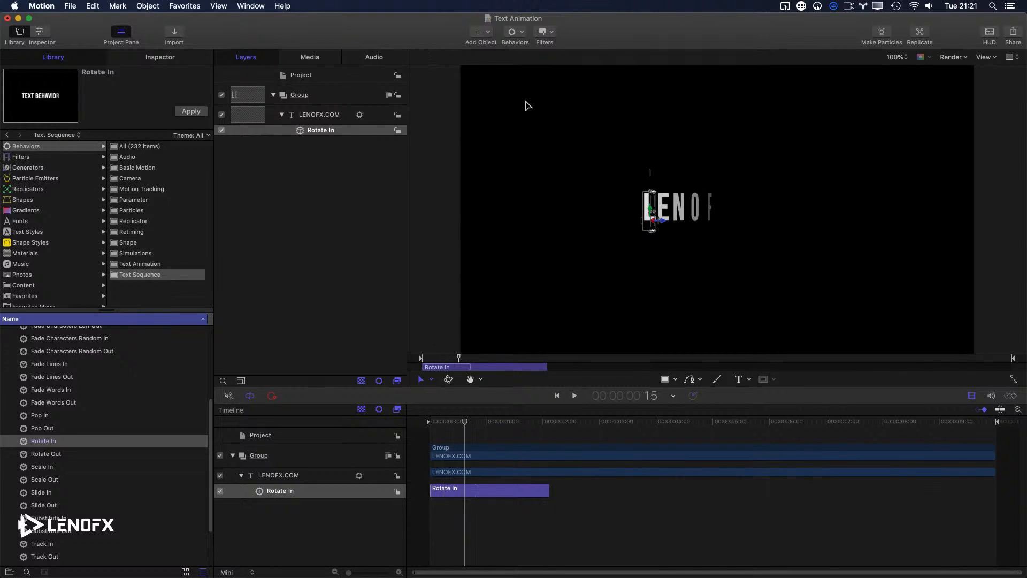
pyautogui.moveTo(460, 363); pyautogui.dragTo(428, 354)
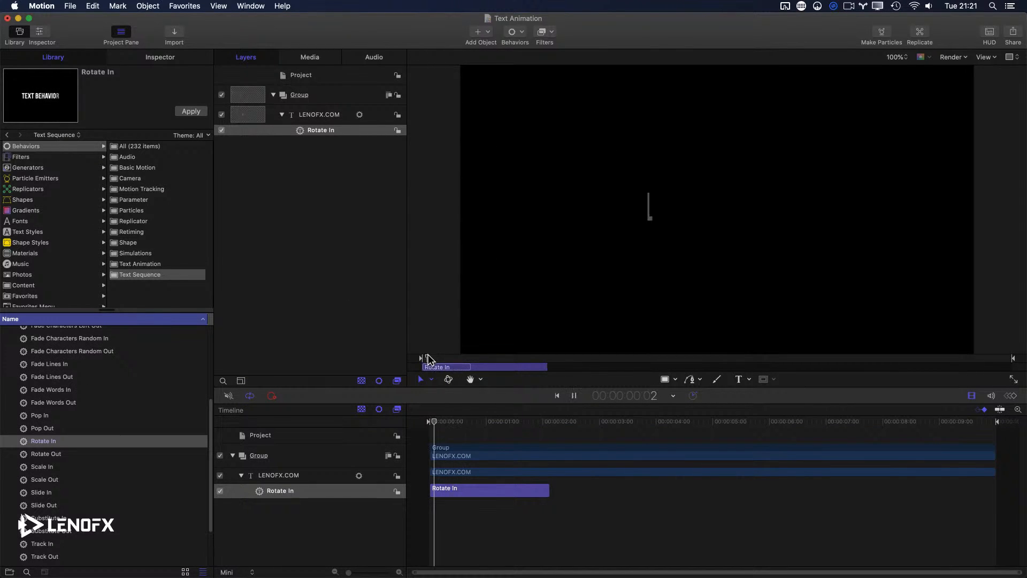
pyautogui.press('space')
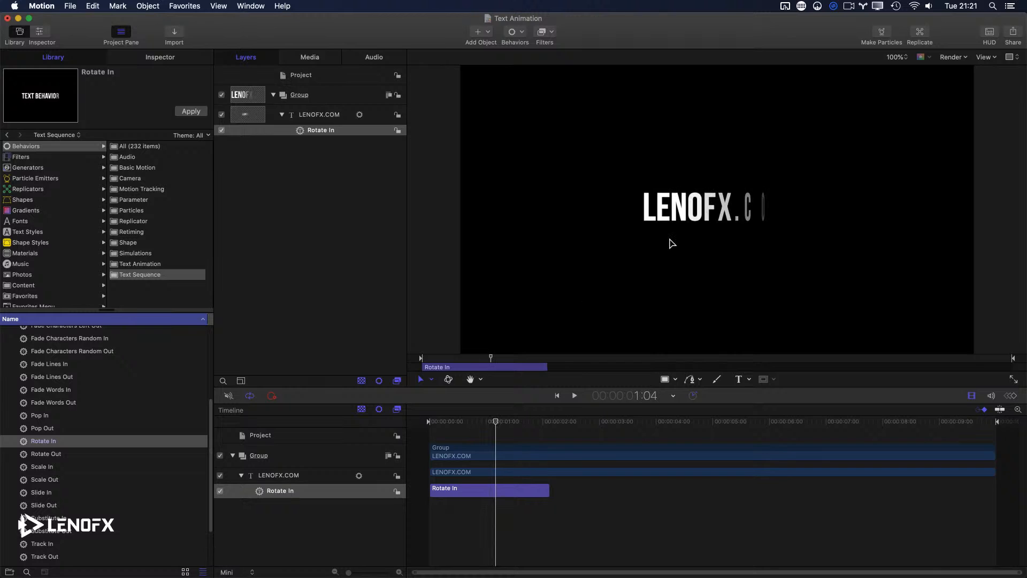
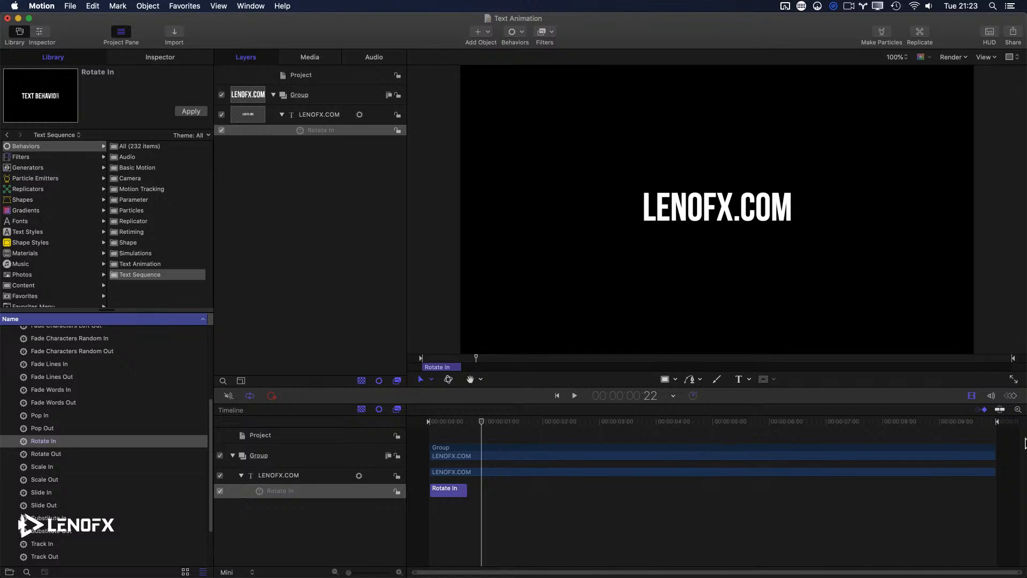
# Shorten the timeline's play range so that it ends at 1:00
pyautogui.moveTo(998, 426)
pyautogui.mouseDown()
pyautogui.moveTo(488, 424)
pyautogui.moveTo(517, 424)
pyautogui.mouseUp()
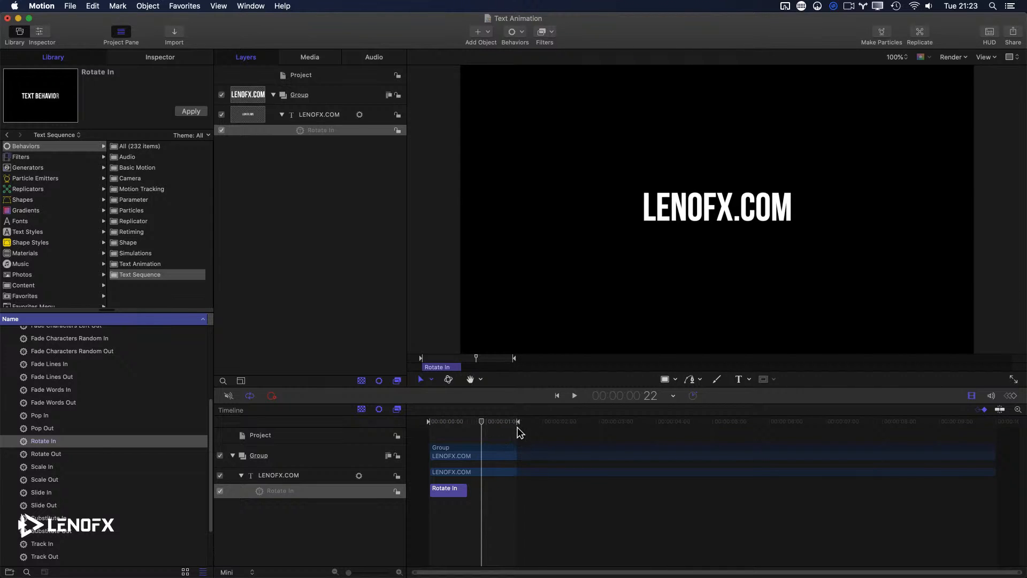
pyautogui.moveTo(484, 422)
pyautogui.mouseDown()
pyautogui.moveTo(525, 423)
pyautogui.moveTo(481, 432)
pyautogui.moveTo(528, 426)
pyautogui.moveTo(486, 426)
pyautogui.mouseUp()
pyautogui.press('alt+super+o')
pyautogui.press('alt+super+o')
pyautogui.press('alt+super+o')
pyautogui.press('alt+super+o')
pyautogui.press('alt+super+o')
pyautogui.press('alt+super+o')
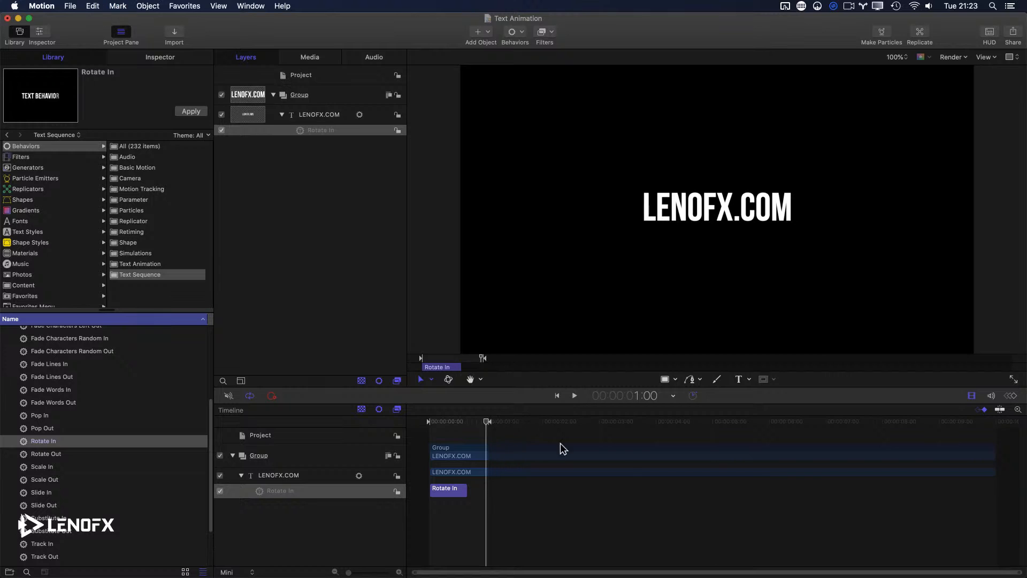
# Loop the shortened Rotate In animation, stop it and reset the play range to the full project
pyautogui.press('space')
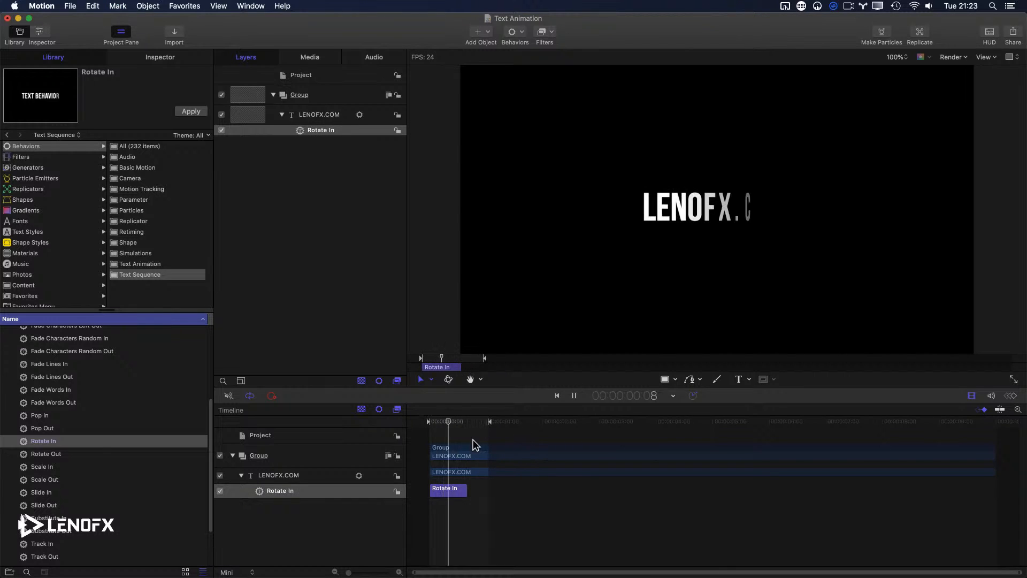
pyautogui.press('space')
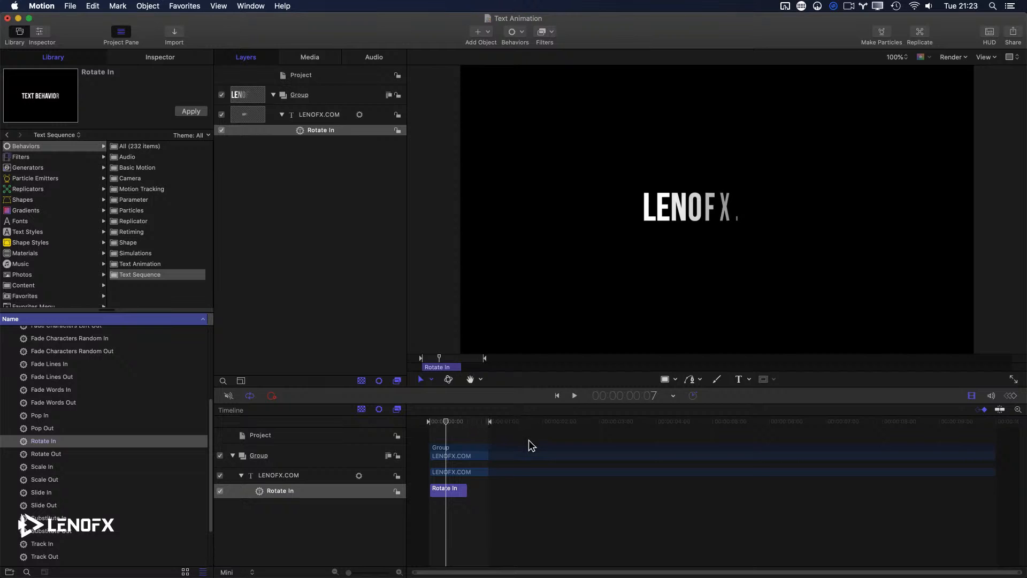
pyautogui.hotkey('alt', 'x')
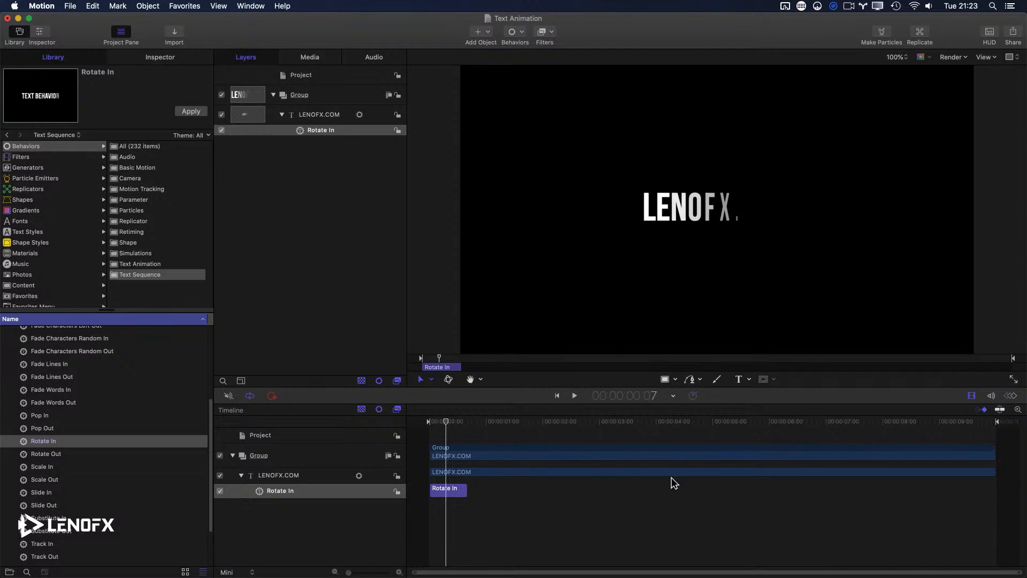
# Duplicate the Rotate In behavior, move the copy along the timeline to end at about 2:23, and play it back
pyautogui.click(342, 490)
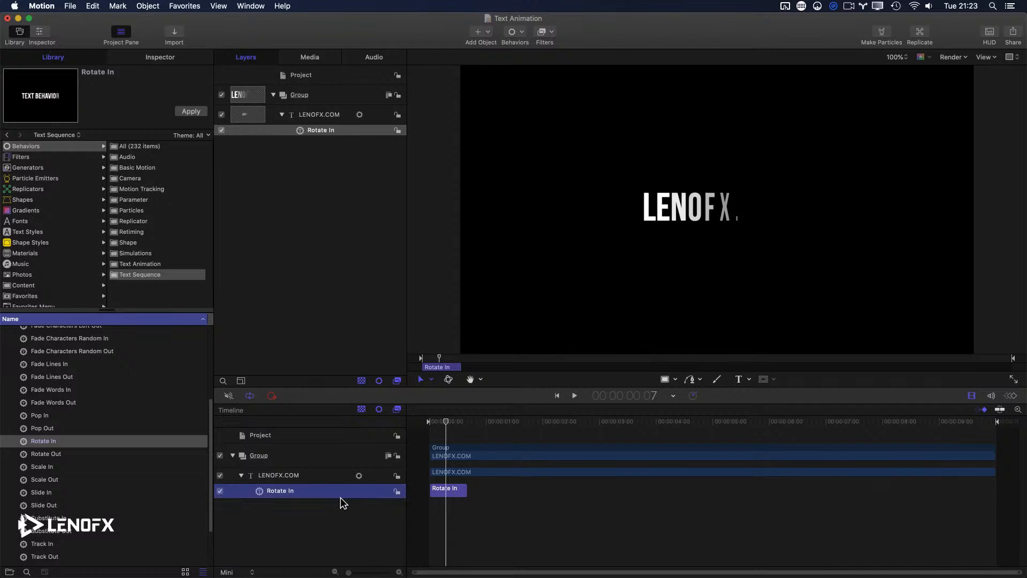
pyautogui.press('super+d')
pyautogui.moveTo(446, 491); pyautogui.dragTo(621, 481)
pyautogui.moveTo(603, 428); pyautogui.dragTo(575, 431)
pyautogui.moveTo(618, 494); pyautogui.dragTo(575, 496)
pyautogui.moveTo(578, 424); pyautogui.dragTo(551, 425)
pyautogui.press('space')
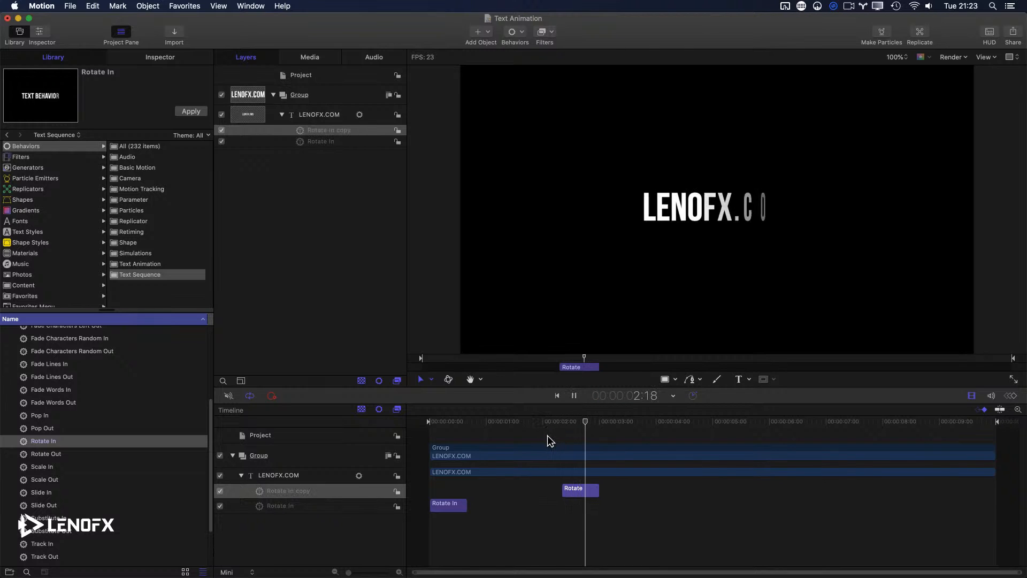
pyautogui.press('space')
# Trim the end of the LENOFX.COM text layer to 2:23, where the Rotate In copy ends
pyautogui.moveTo(606, 422); pyautogui.dragTo(597, 425)
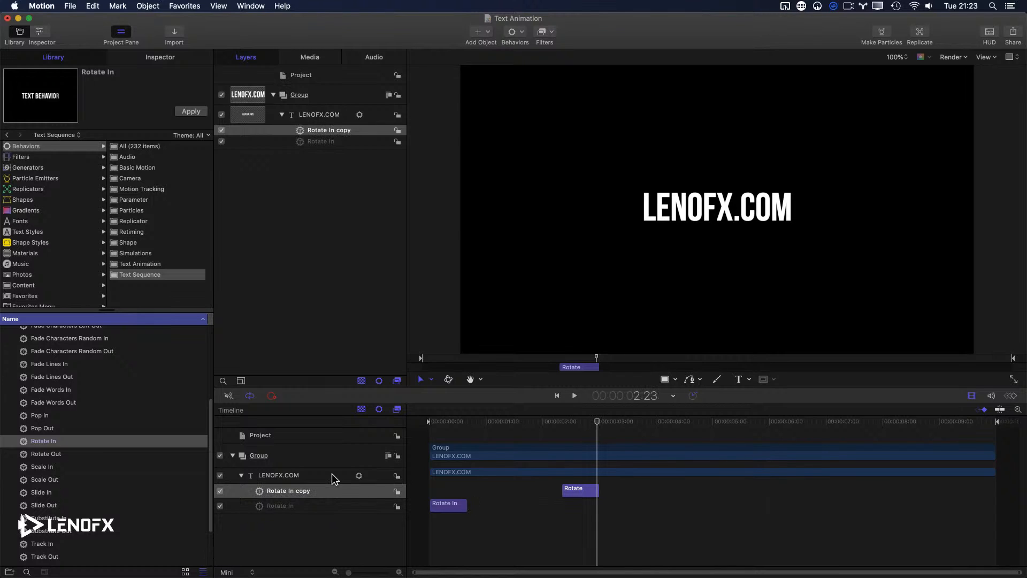
pyautogui.click(317, 478)
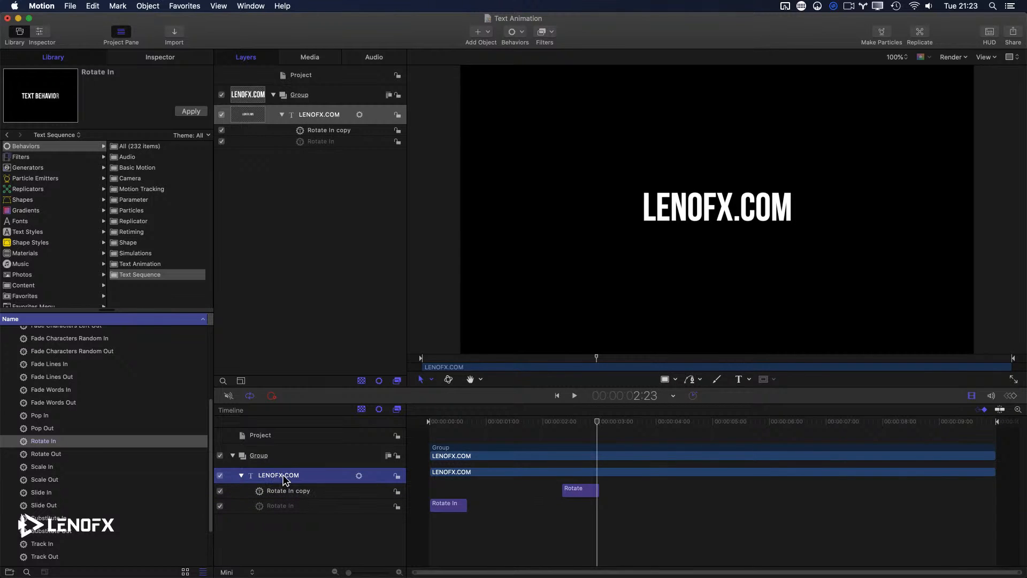
pyautogui.press('o')
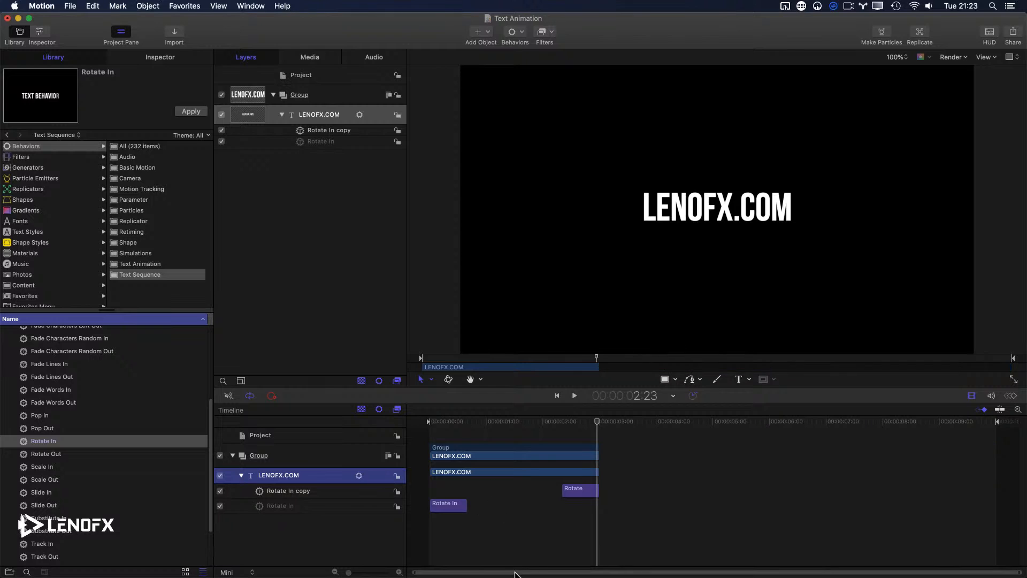
# Set the Sequencing control of the Rotate In copy behavior to To
pyautogui.click(590, 494)
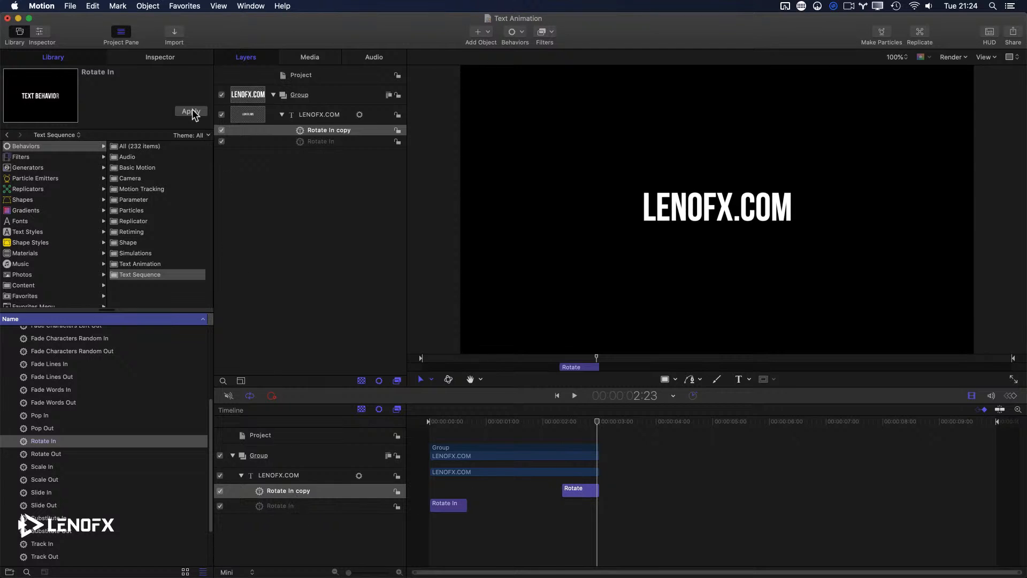
pyautogui.click(169, 59)
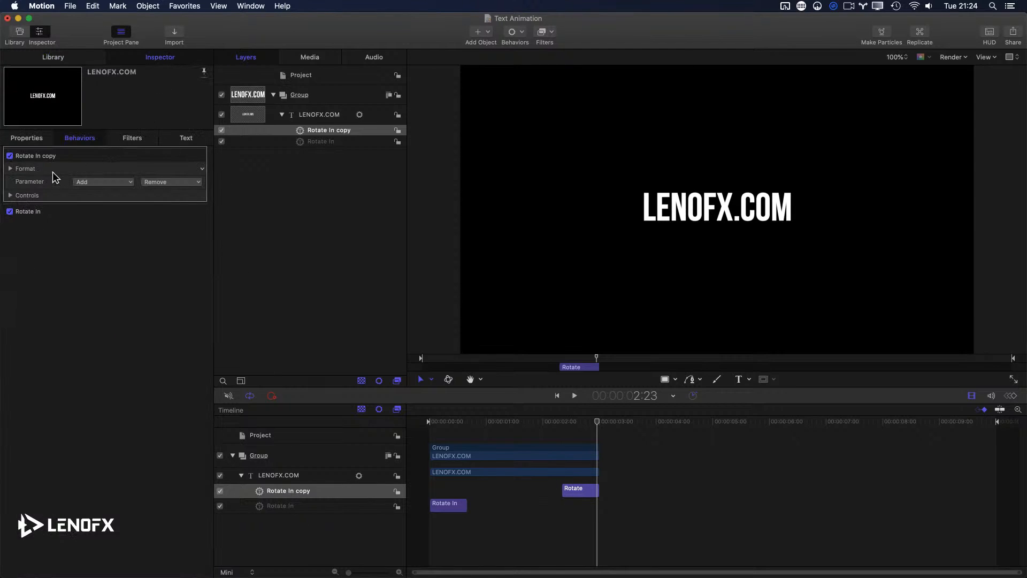
pyautogui.click(11, 170)
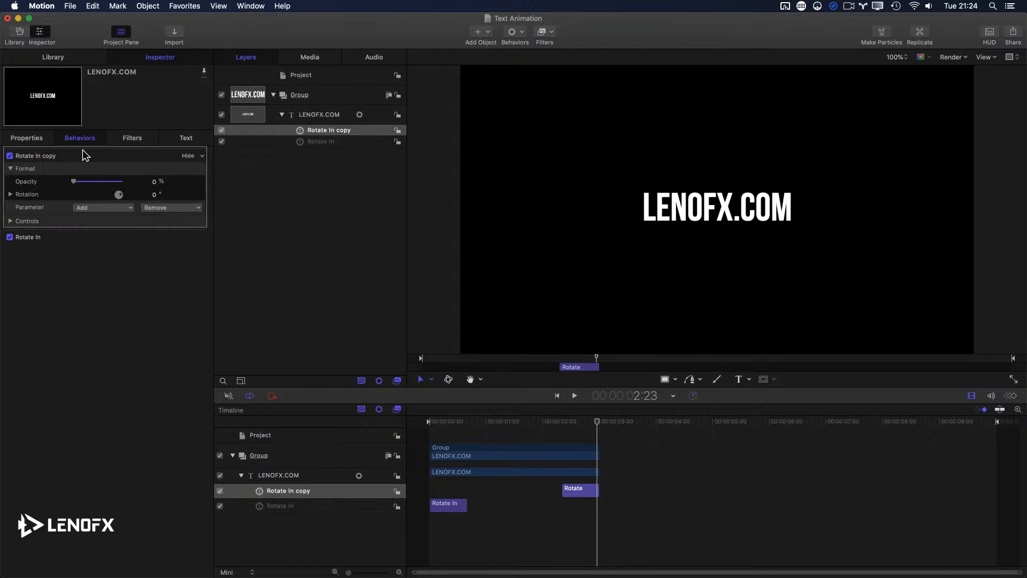
pyautogui.click(9, 222)
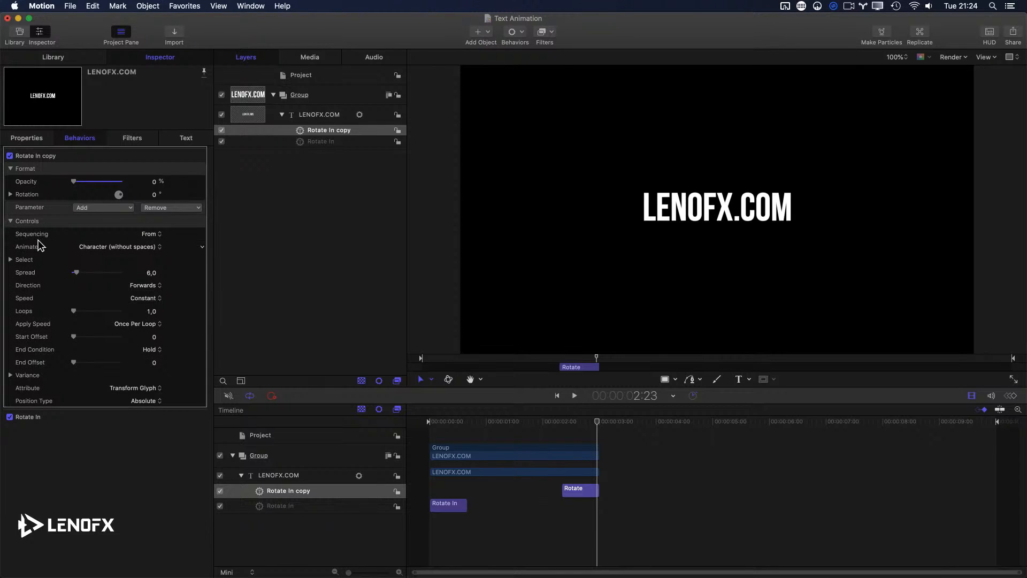
pyautogui.click(155, 234)
pyautogui.click(155, 224)
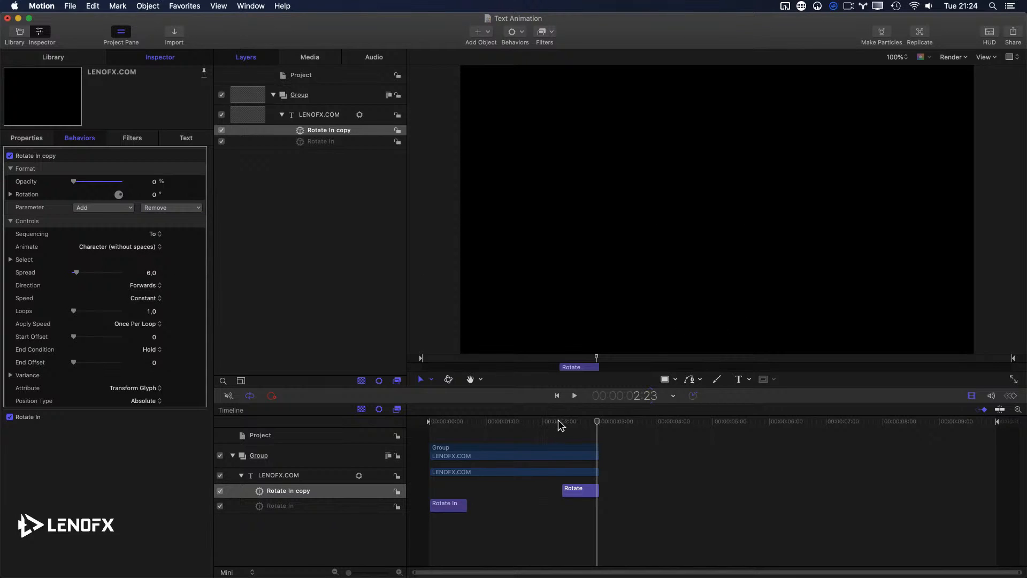
# Play the text animation from the project start twice to review the entrance and exit, stopping the playhead at frame 10
pyautogui.moveTo(568, 423); pyautogui.dragTo(420, 436)
pyautogui.press('space')
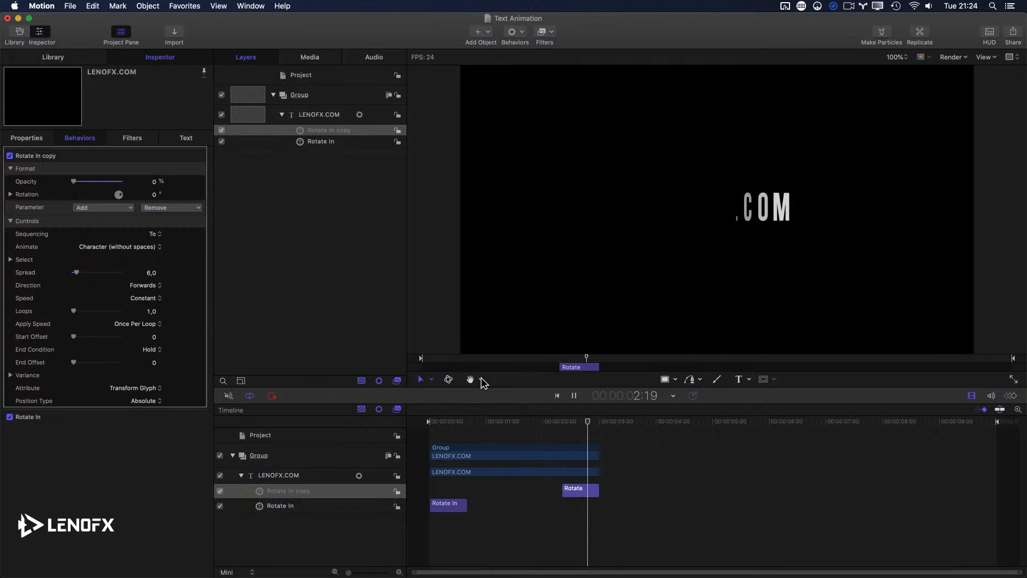
pyautogui.press('space')
pyautogui.moveTo(529, 423); pyautogui.dragTo(423, 435)
pyautogui.press('space')
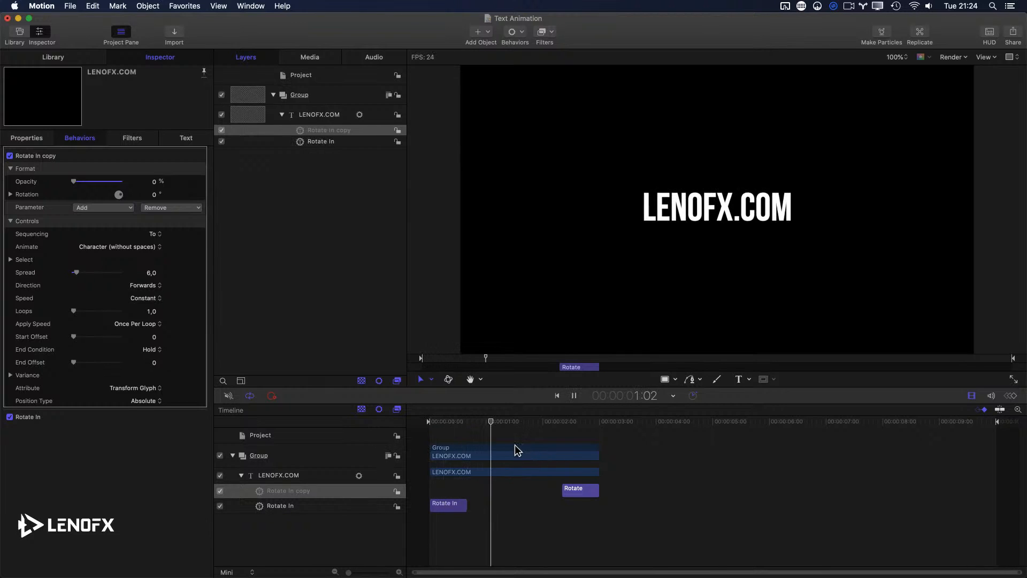
pyautogui.moveTo(470, 422); pyautogui.dragTo(452, 428)
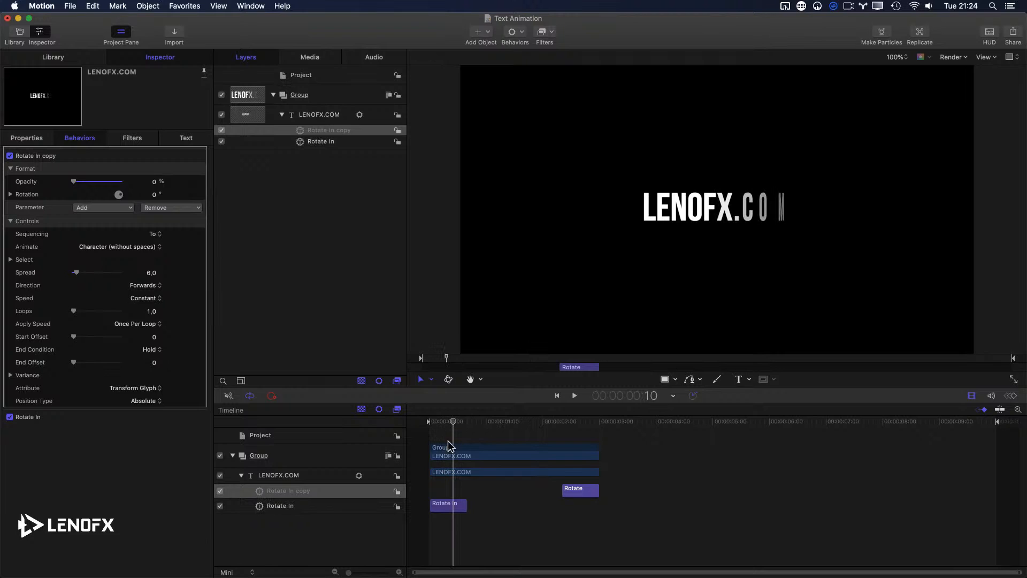
# Set the Y rotation of the Rotate In copy behavior to 45°, preview it and return to the project start
pyautogui.click(10, 195)
pyautogui.click(147, 220)
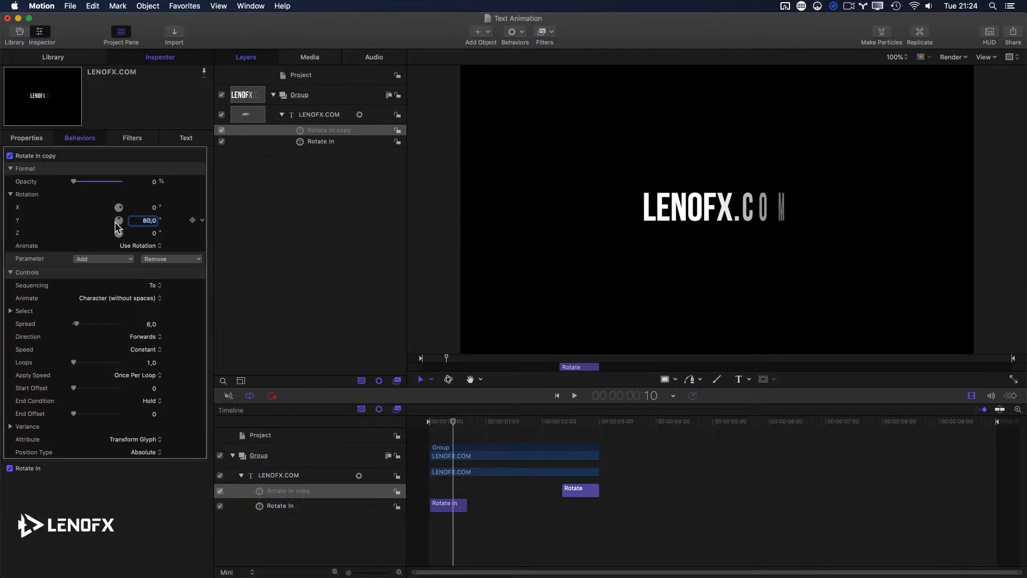
pyautogui.press('Return')
pyautogui.press('space')
pyautogui.press('space')
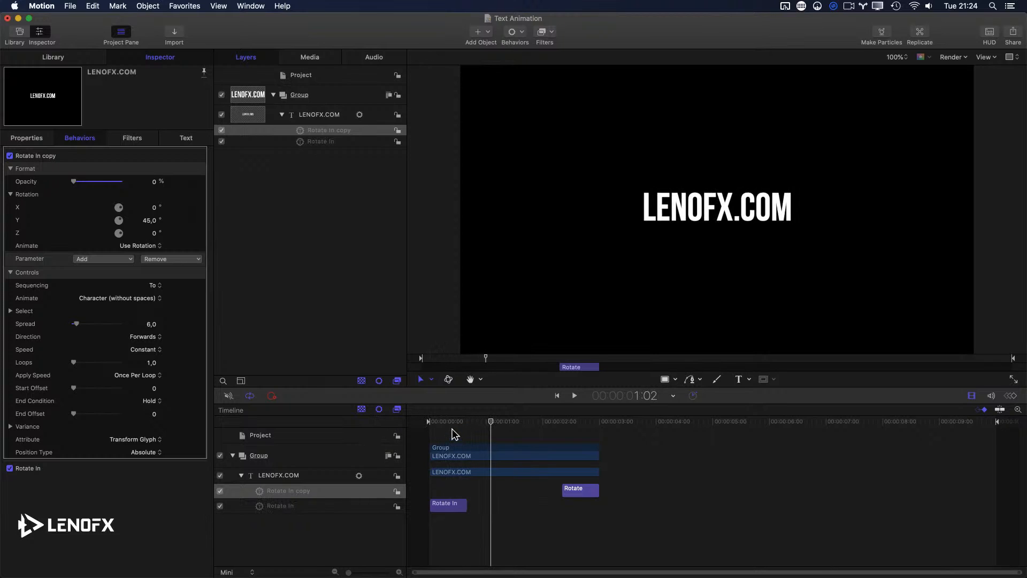
pyautogui.press('Home')
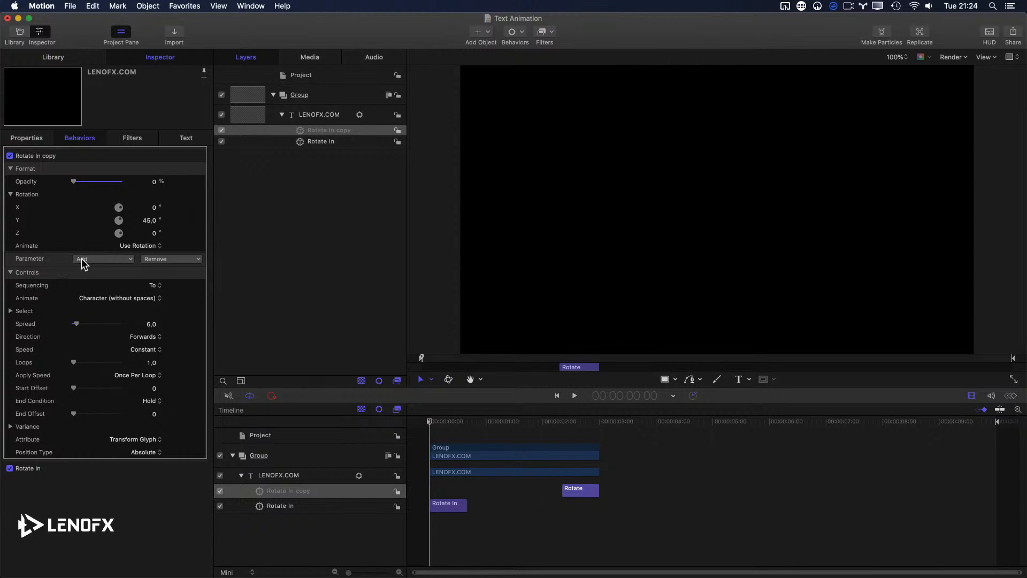
# Add a Position format parameter to the Rotate In copy behavior and set its X value to about -153 px
pyautogui.click(110, 261)
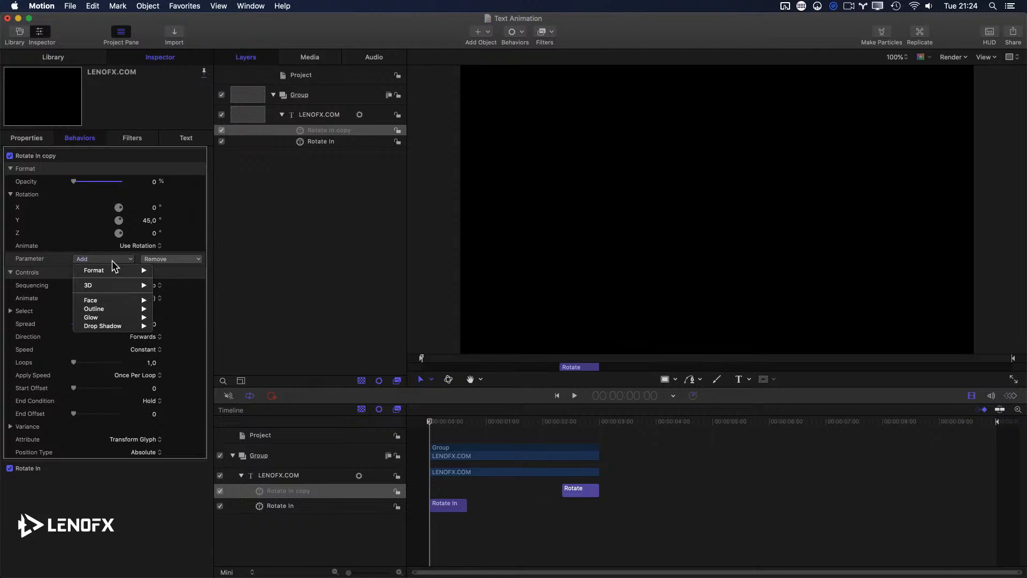
pyautogui.moveTo(112, 270)
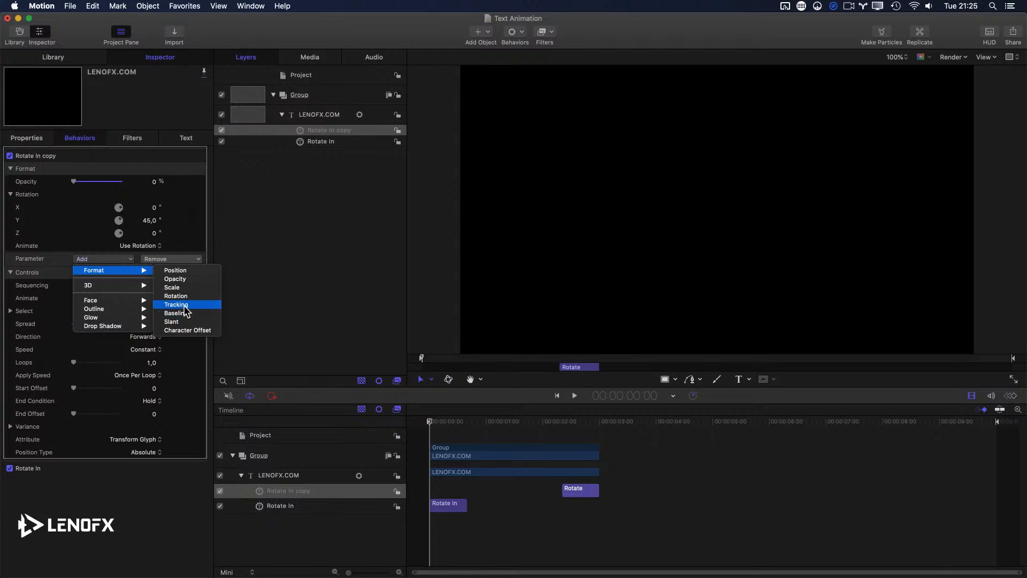
pyautogui.click(187, 271)
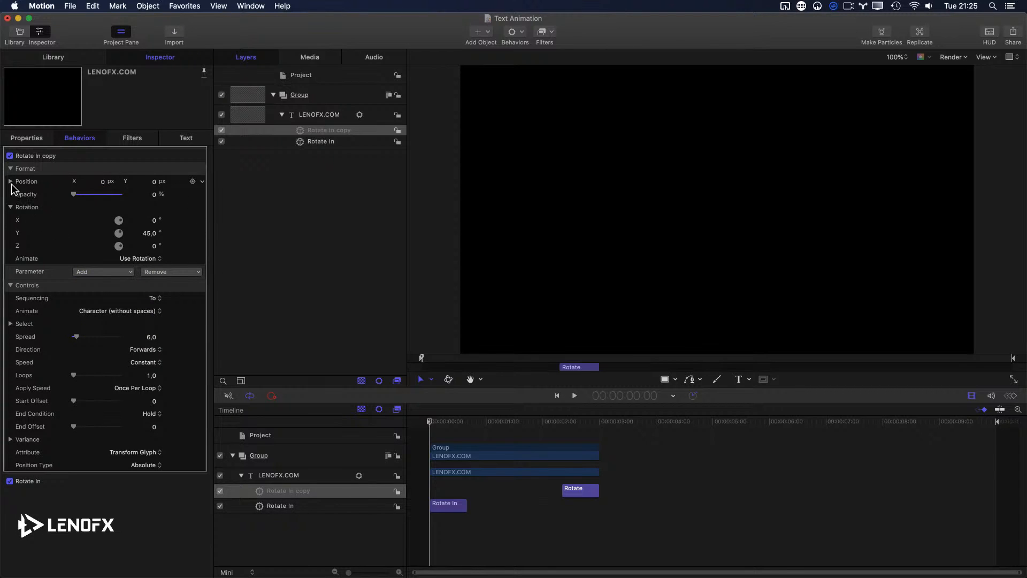
pyautogui.click(10, 182)
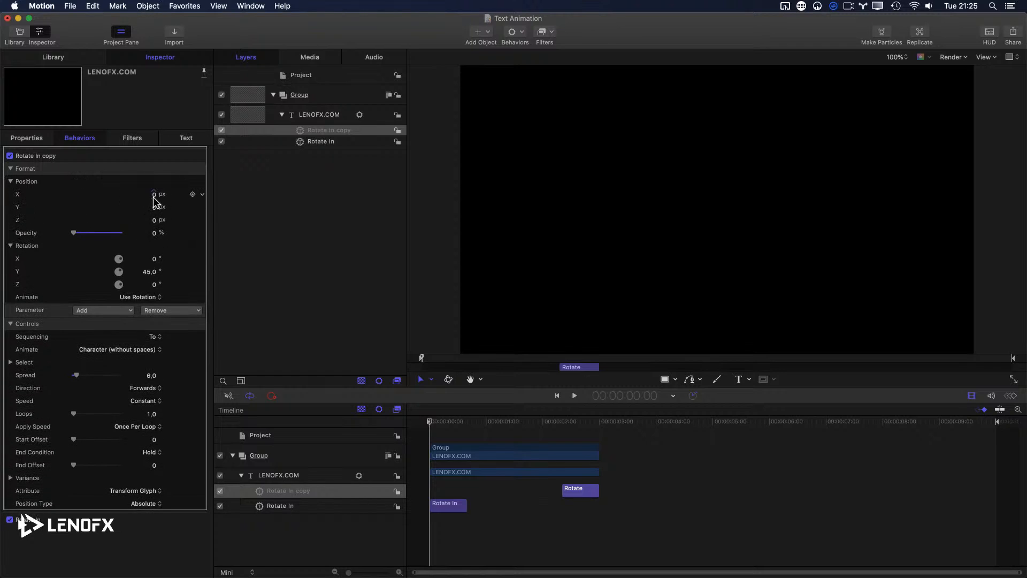
pyautogui.moveTo(156, 196); pyautogui.dragTo(154, 195)
# End the play range shortly after the Rotate In behavior finishes and start looped playback of that section
pyautogui.moveTo(464, 426)
pyautogui.mouseDown()
pyautogui.moveTo(624, 440)
pyautogui.moveTo(485, 427)
pyautogui.mouseUp()
pyautogui.press('alt+super+o')
pyautogui.click(583, 426)
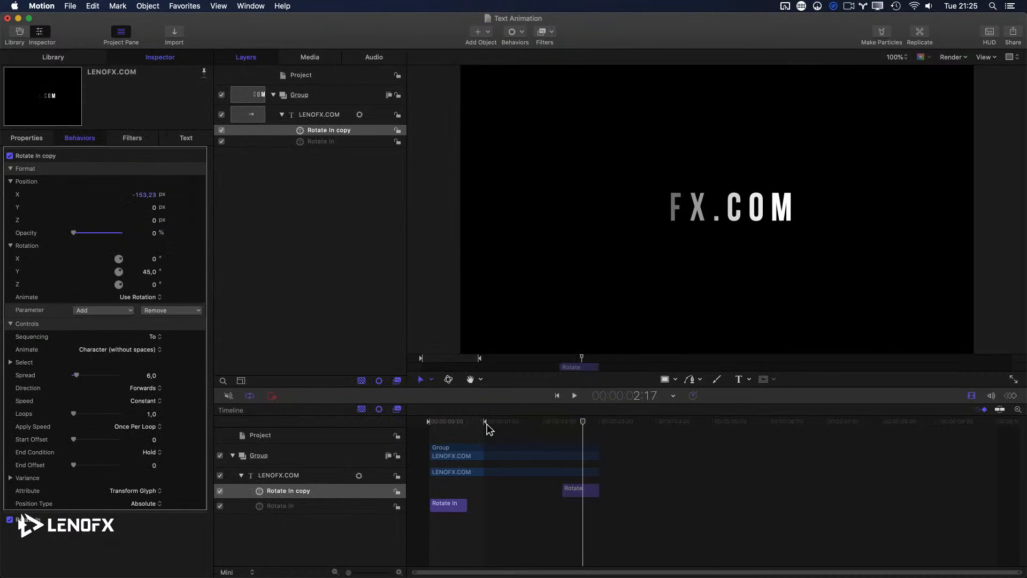
pyautogui.press('space')
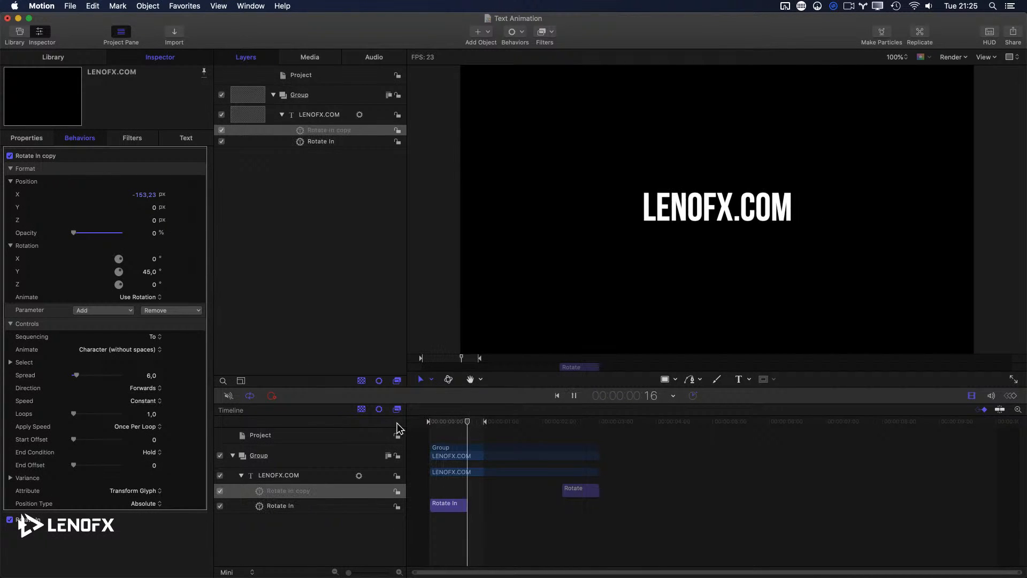
# Set the Rotate In copy's Position to X 2306 px and Y 796 px, Opacity to 100% and Spread to 34 during looped playback
pyautogui.moveTo(144, 197); pyautogui.dragTo(155, 231)
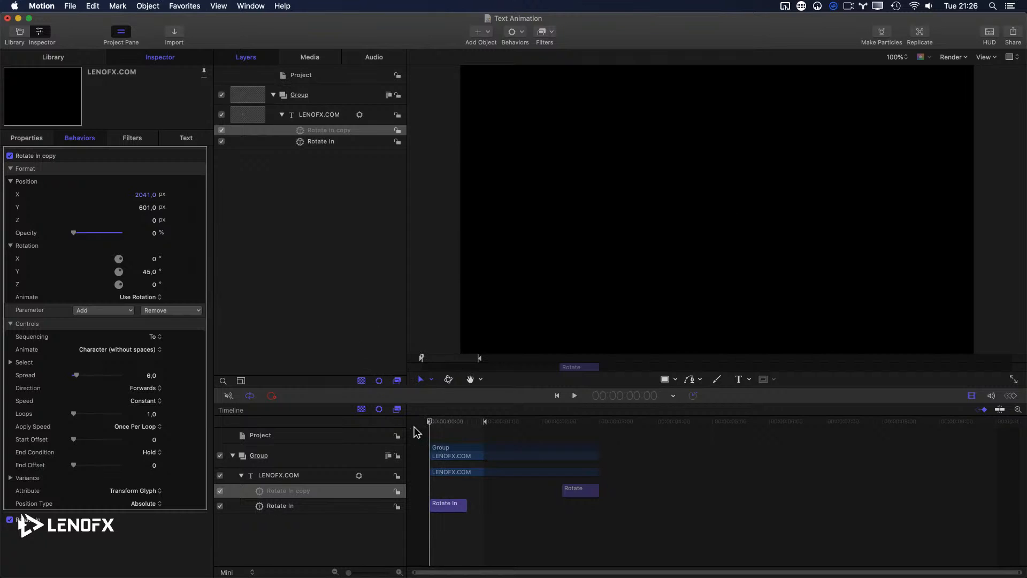
pyautogui.moveTo(136, 195); pyautogui.dragTo(143, 207)
pyautogui.press('space')
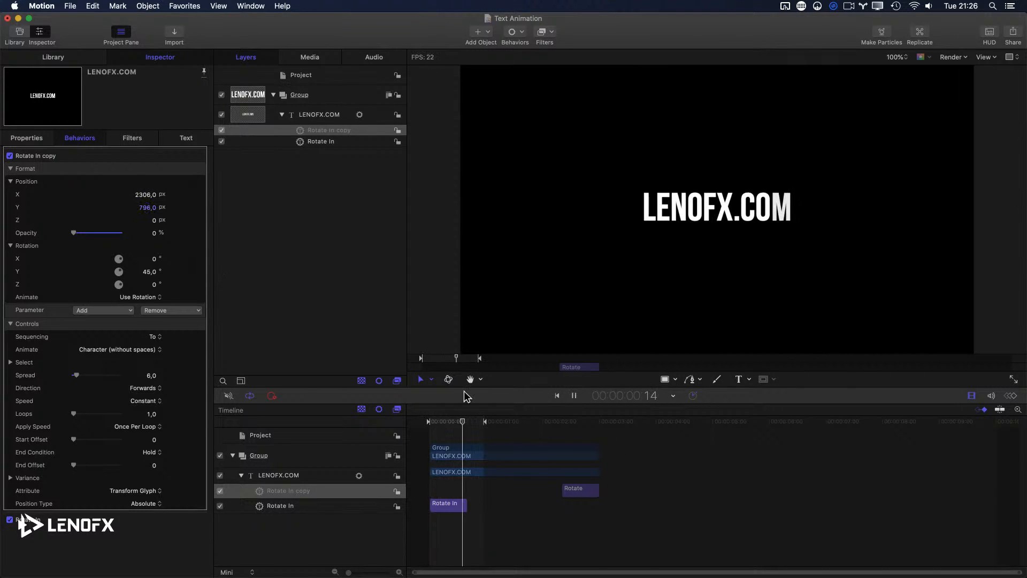
pyautogui.click(120, 233)
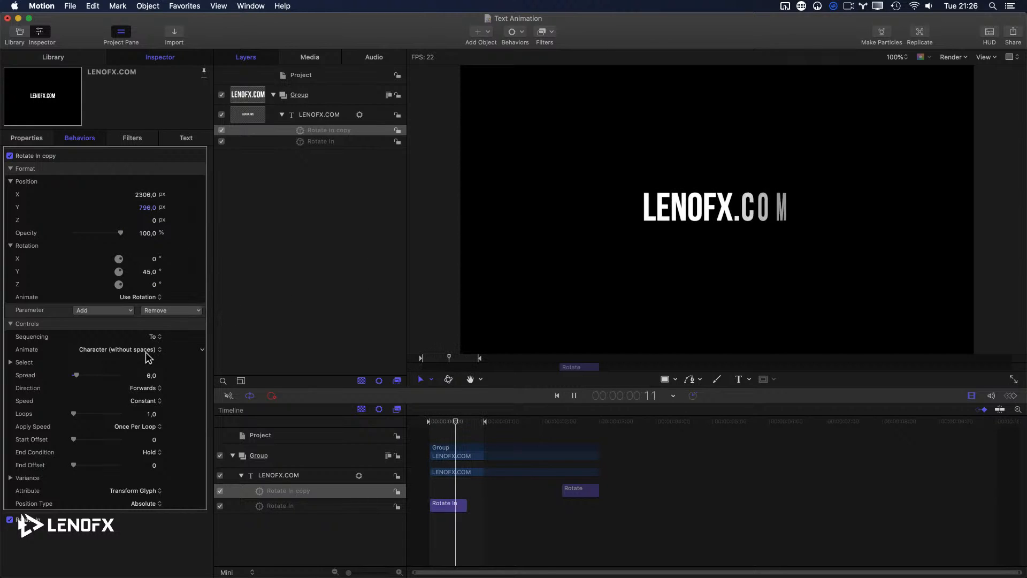
pyautogui.moveTo(75, 375); pyautogui.dragTo(90, 375)
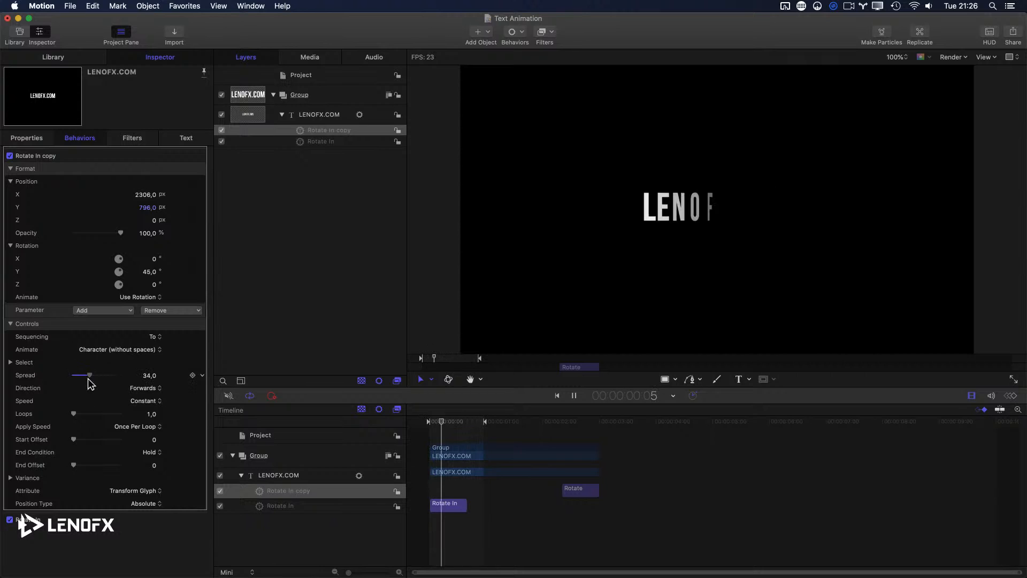
pyautogui.click(11, 362)
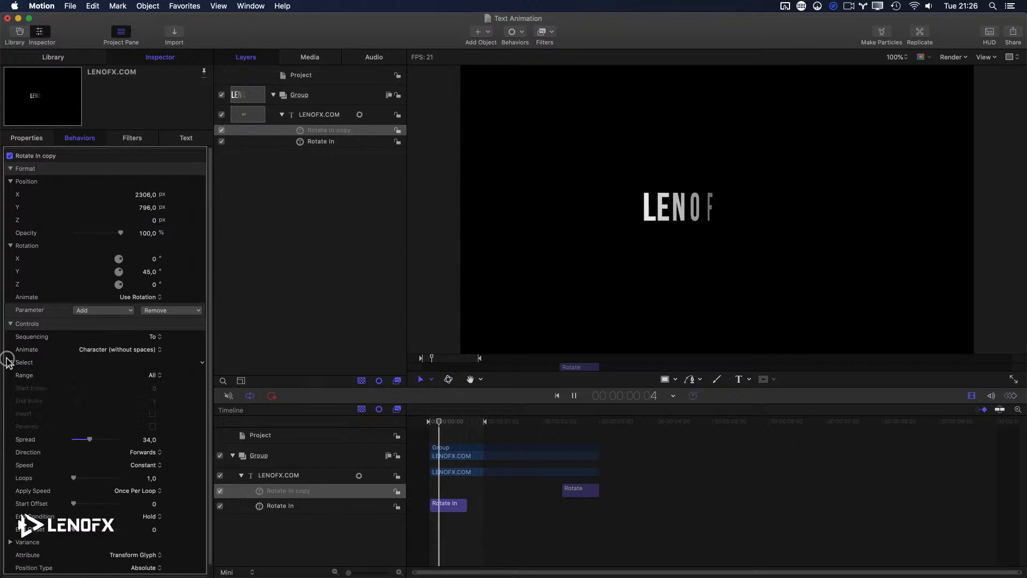
pyautogui.click(10, 363)
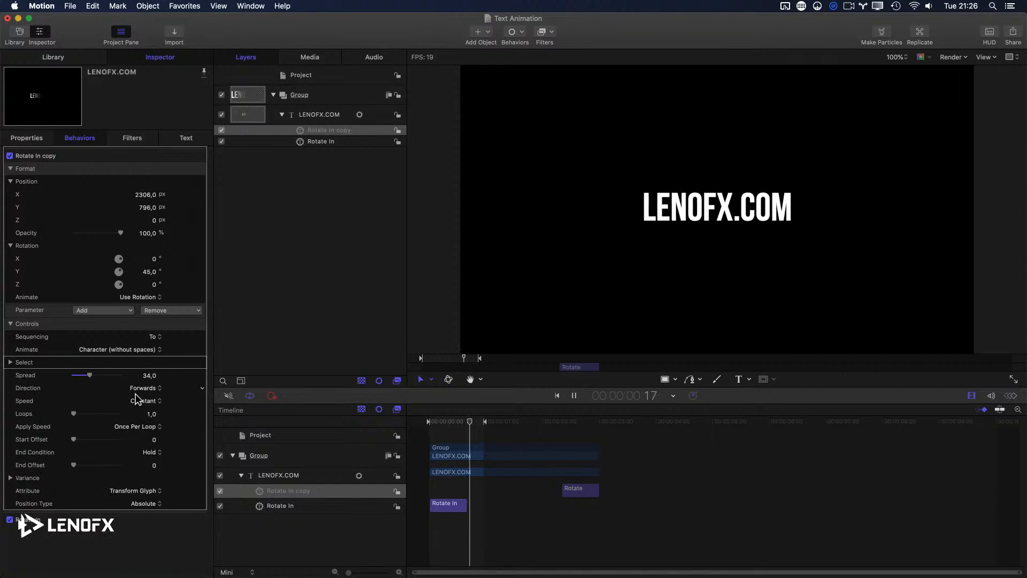
pyautogui.click(143, 401)
pyautogui.click(103, 409)
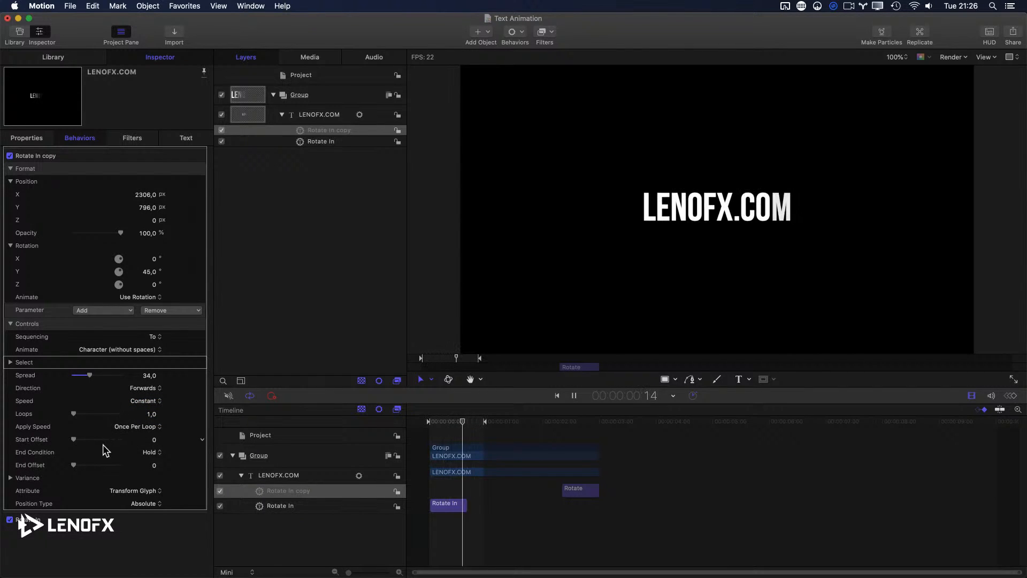
pyautogui.click(148, 427)
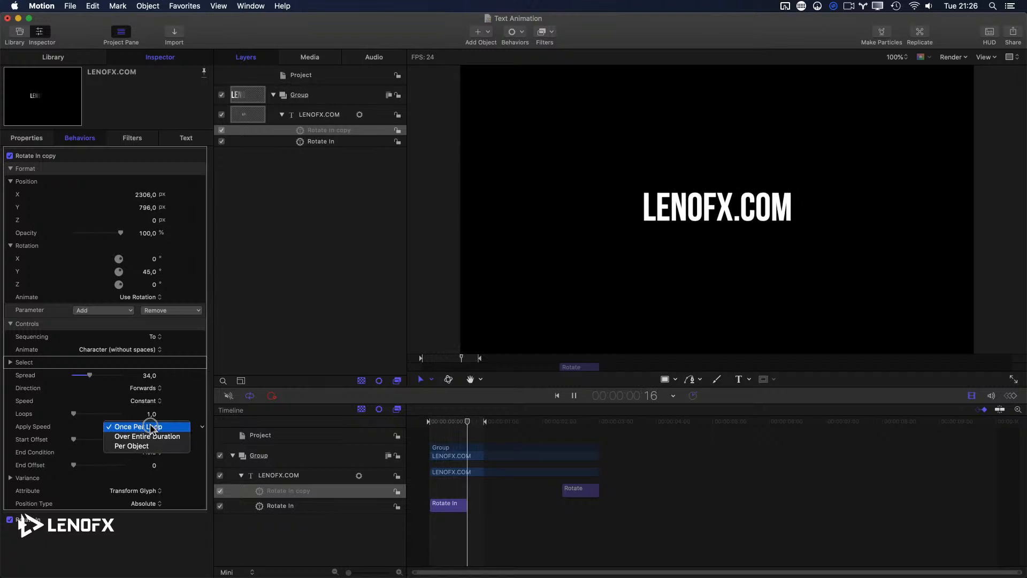
pyautogui.click(58, 407)
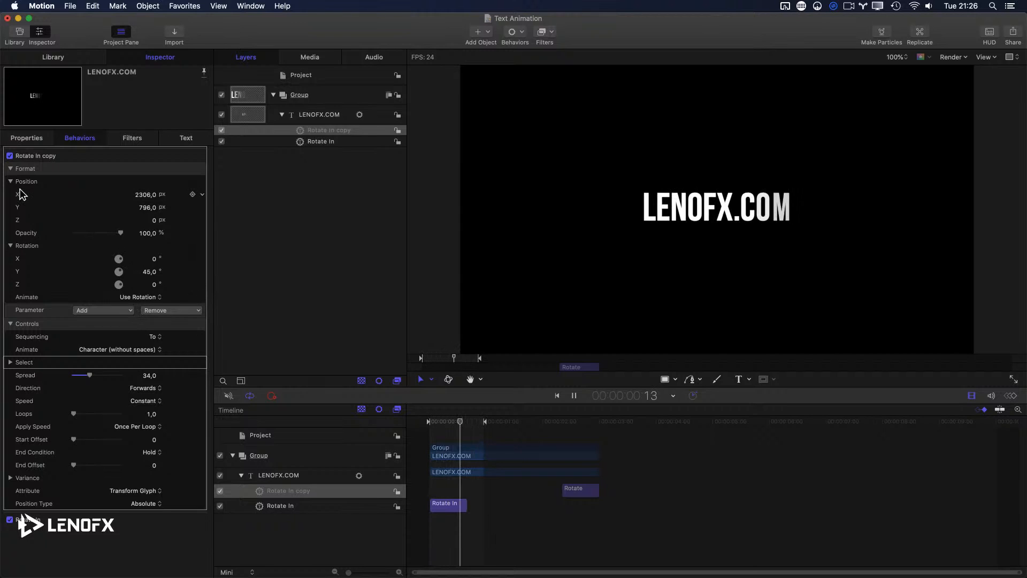
# Set Position X of the Rotate In copy behavior to 2282.77 px and stop the playhead at frame 8
pyautogui.moveTo(141, 196); pyautogui.dragTo(184, 202)
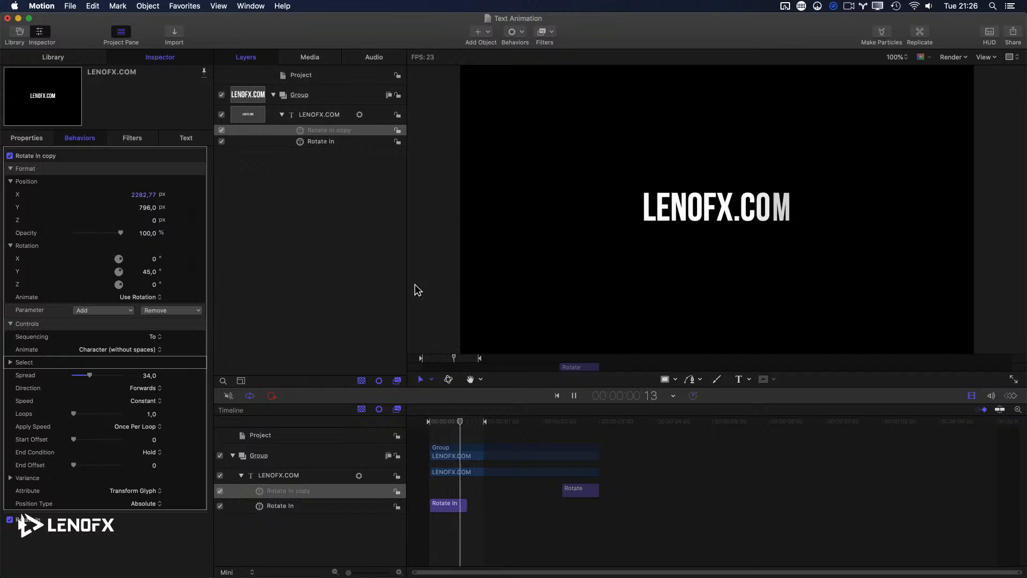
pyautogui.click(448, 427)
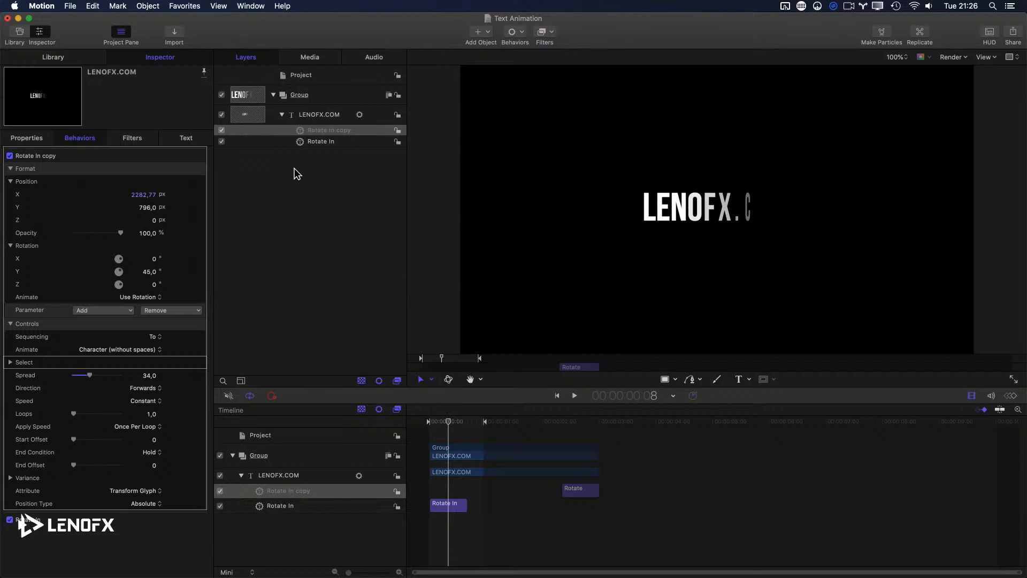
pyautogui.doubleClick(332, 131)
pyautogui.press('Return')
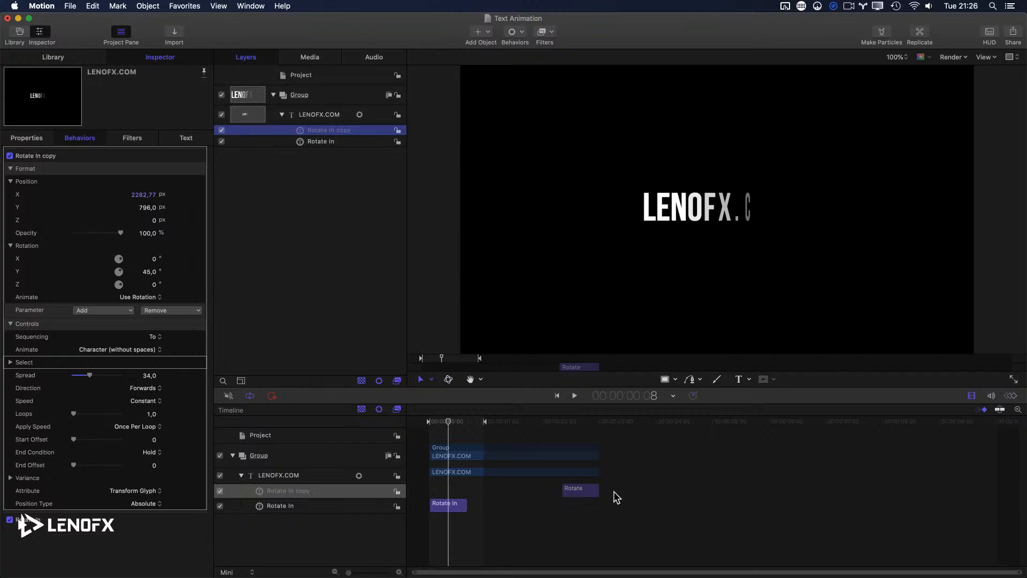
pyautogui.click(310, 144)
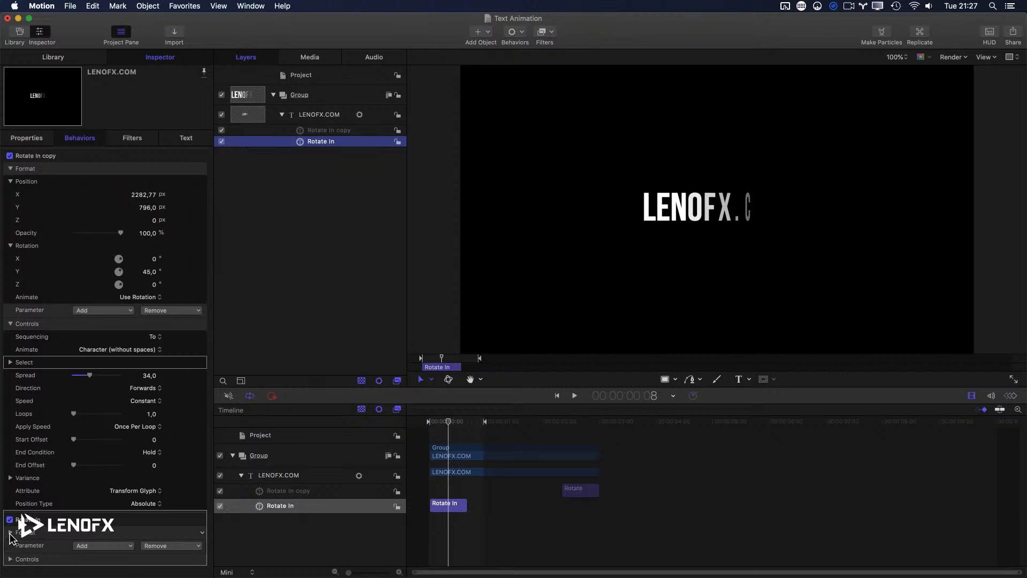
pyautogui.click(10, 324)
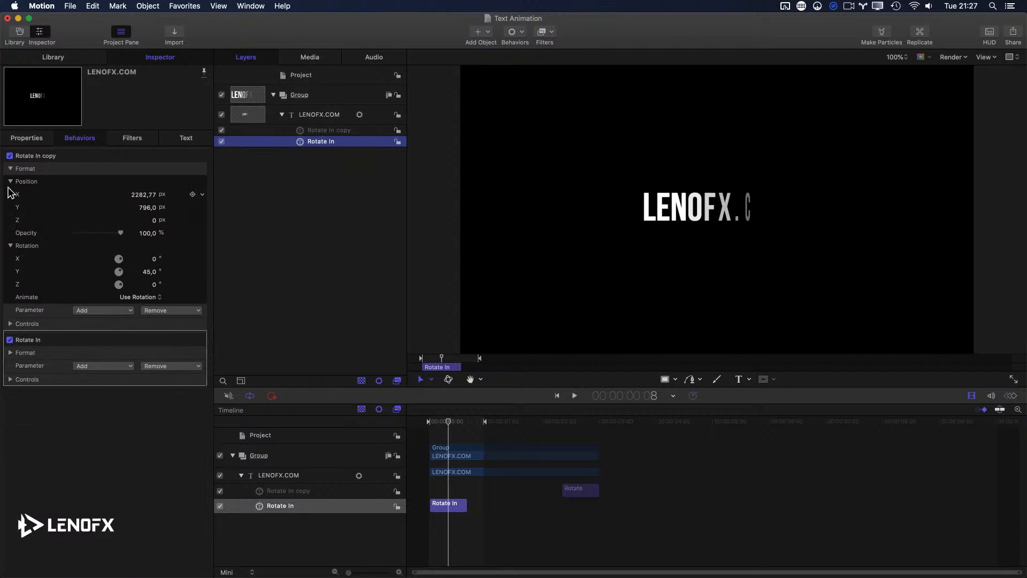
pyautogui.click(10, 169)
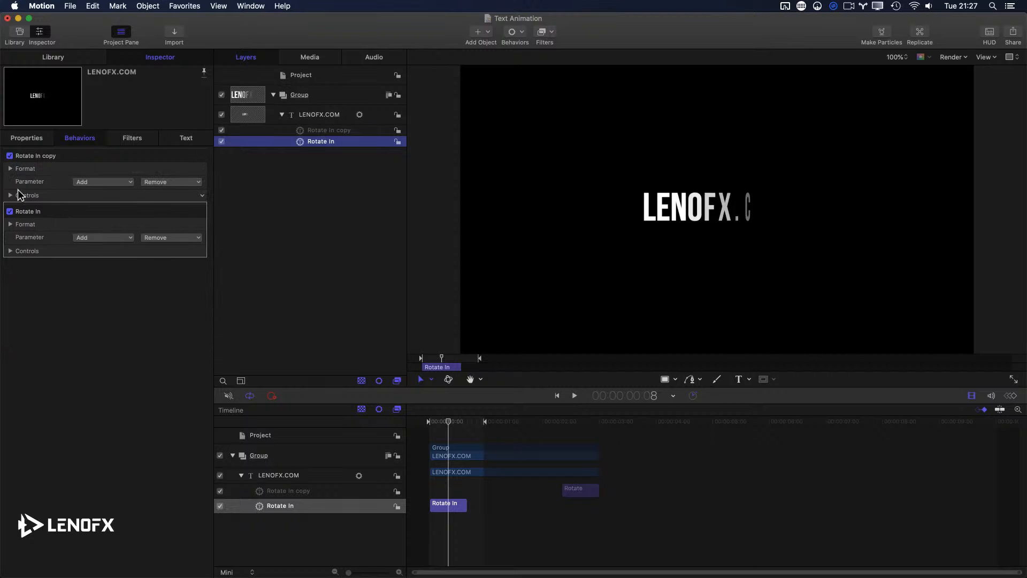
pyautogui.click(9, 170)
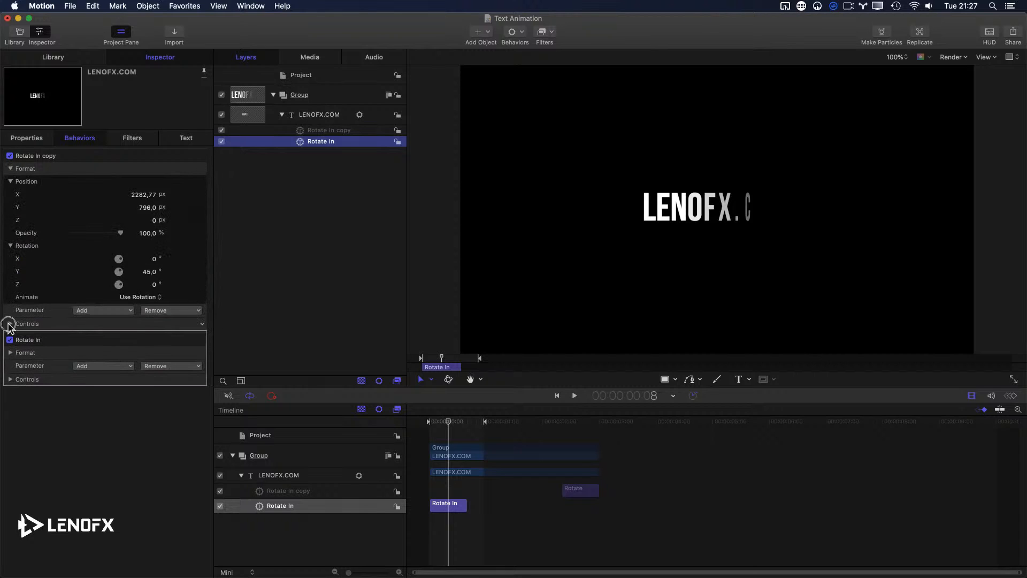
pyautogui.click(10, 324)
# Rename the Rotate In copy behavior under the LENOFX.COM text to Rotate Out
pyautogui.click(333, 130)
pyautogui.click(332, 131)
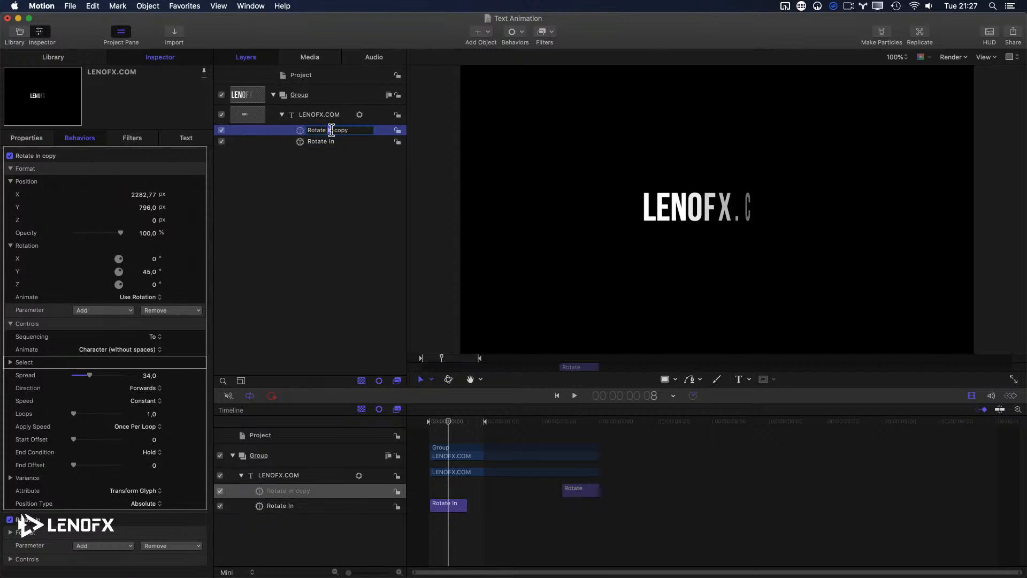
pyautogui.moveTo(328, 131); pyautogui.dragTo(381, 135)
pyautogui.write('Out')
pyautogui.press('Return')
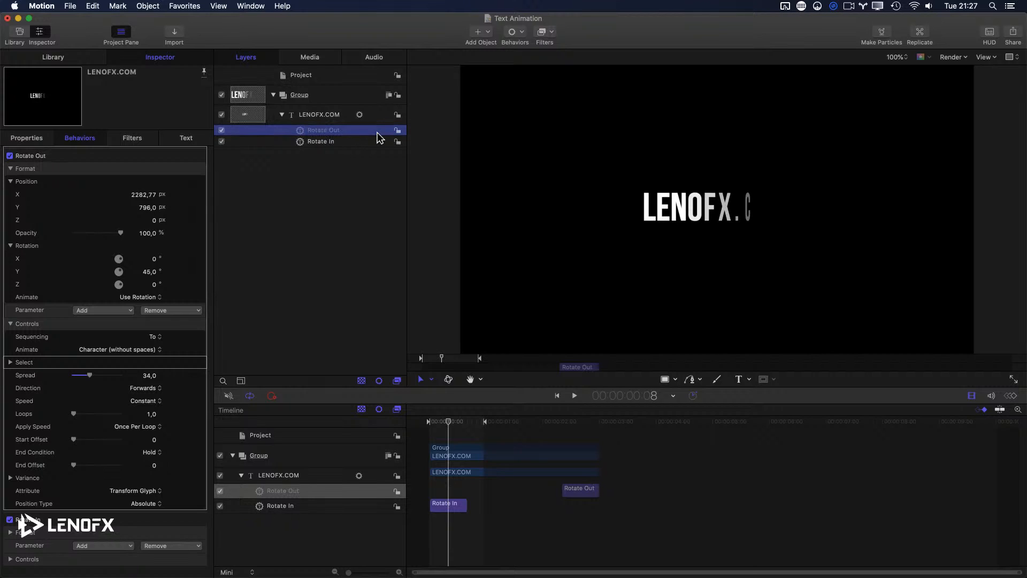
# Show the Format and Controls settings of the original Rotate In behavior and add a Position format parameter to it
pyautogui.click(336, 142)
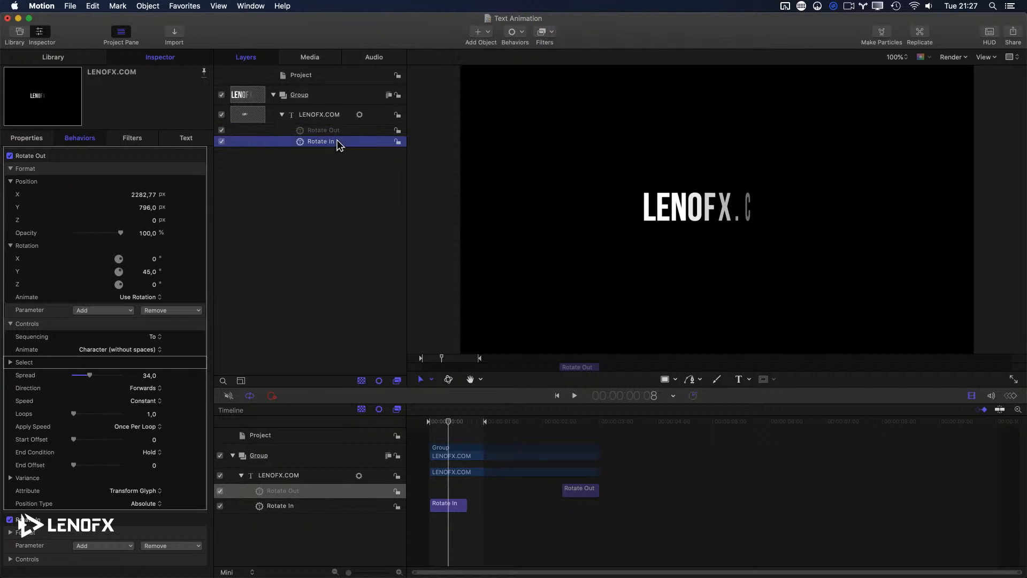
pyautogui.click(11, 532)
pyautogui.scroll(-1, 18, 554)
pyautogui.click(10, 572)
pyautogui.scroll(-5, 93, 486)
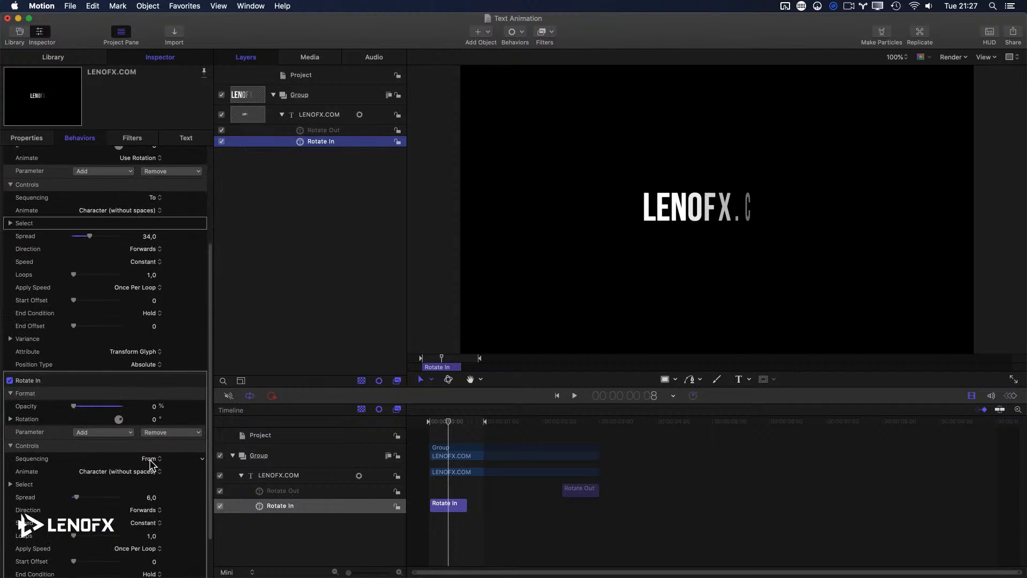
pyautogui.click(97, 435)
pyautogui.moveTo(134, 443)
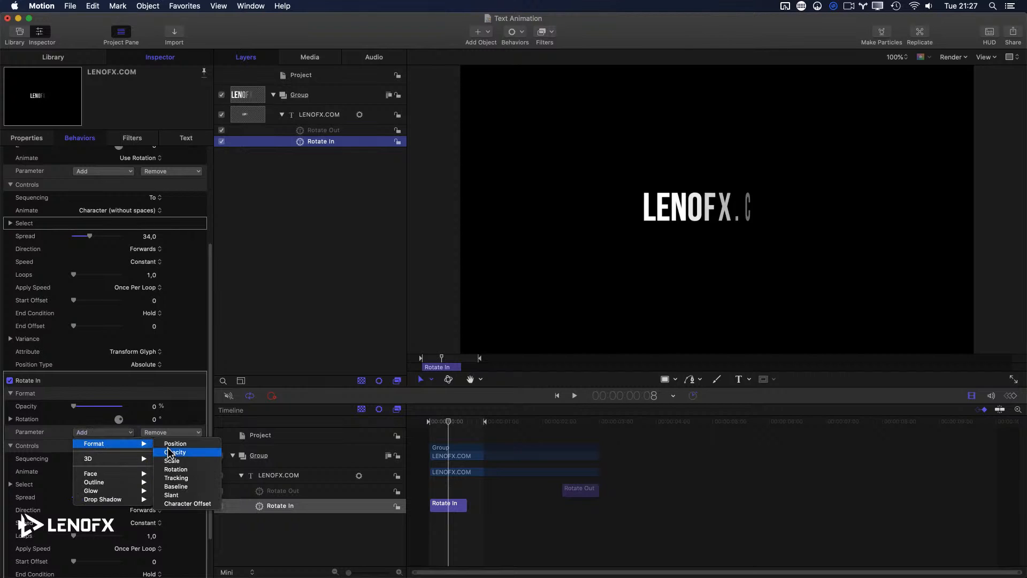
pyautogui.click(181, 446)
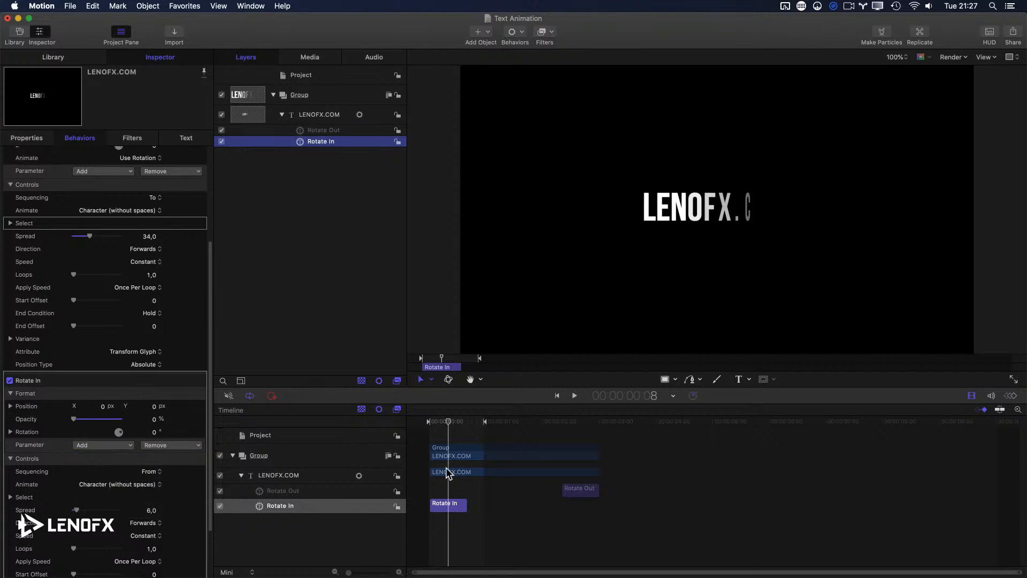
# Loop the entrance from the start while setting Position X of the Rotate In behavior to 500 px, and stop playback
pyautogui.moveTo(444, 434); pyautogui.dragTo(394, 422)
pyautogui.press('space')
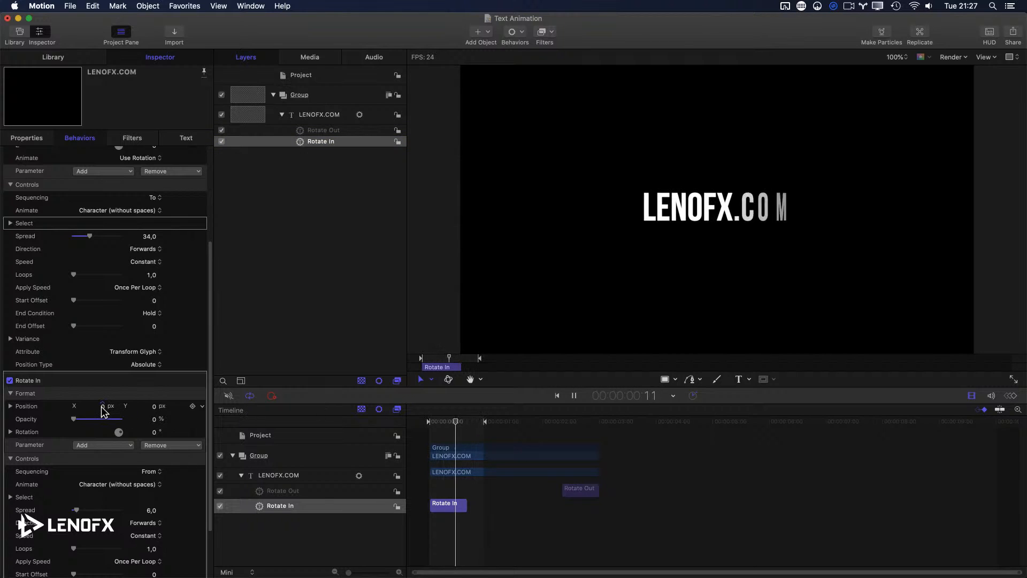
pyautogui.moveTo(103, 407); pyautogui.dragTo(94, 395)
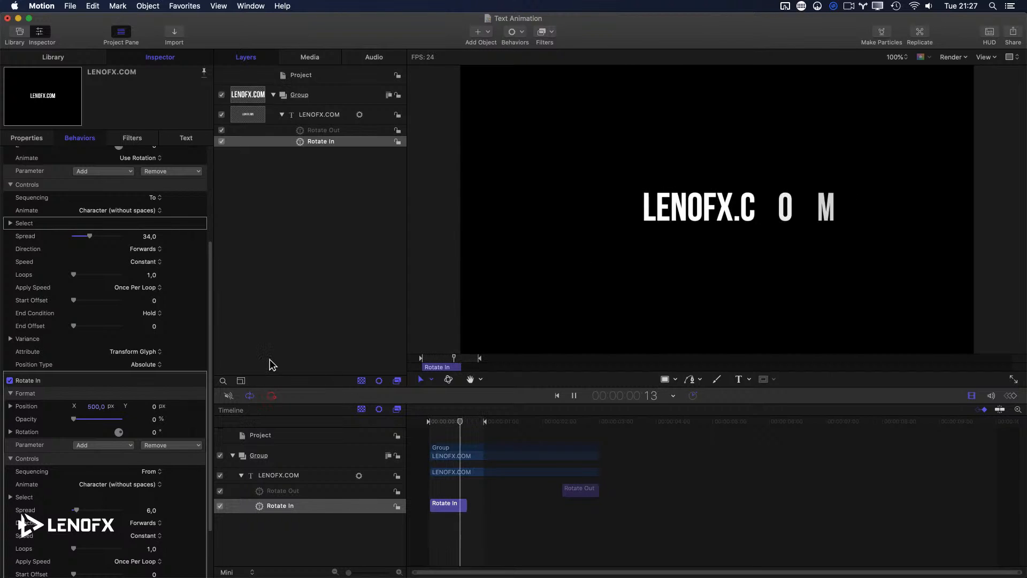
pyautogui.press('space')
# Open the Speed options of the Rotate In behavior
pyautogui.scroll(-3, 118, 474)
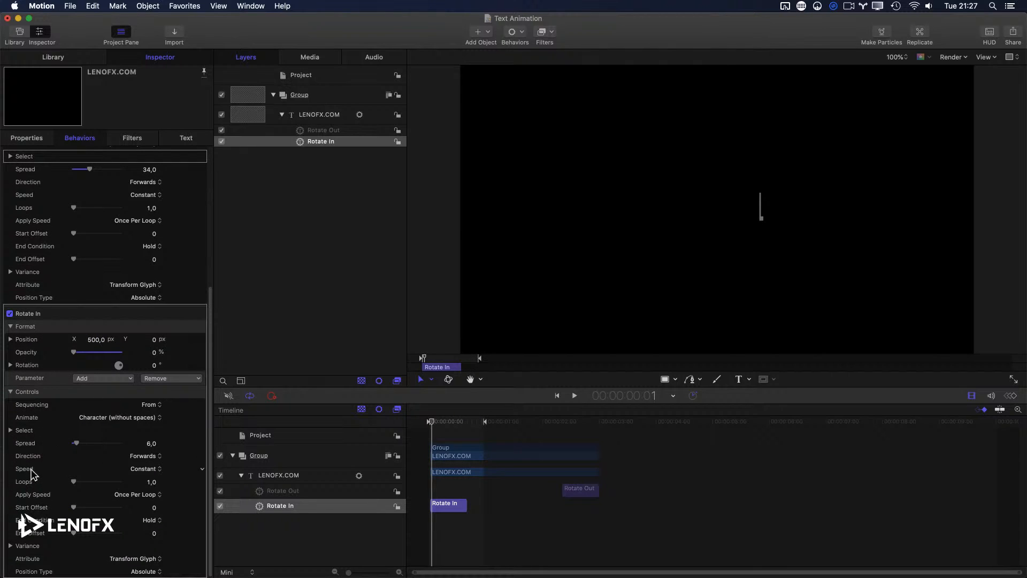
pyautogui.click(155, 469)
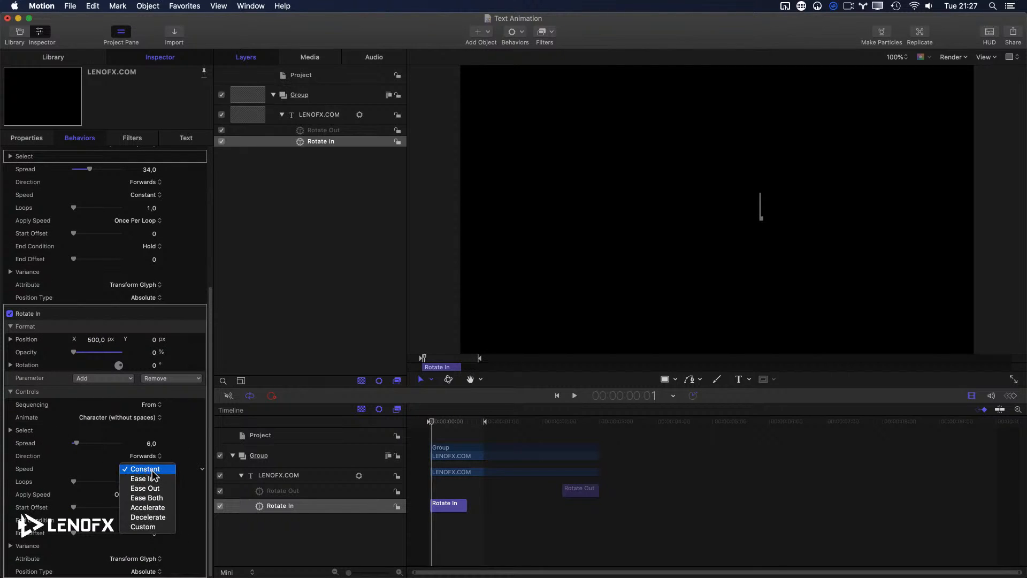
# Set the Rotate In behavior's Speed to Custom, move its last speed keyframe to the end of the behavior's bar, and preview the animation
pyautogui.click(154, 530)
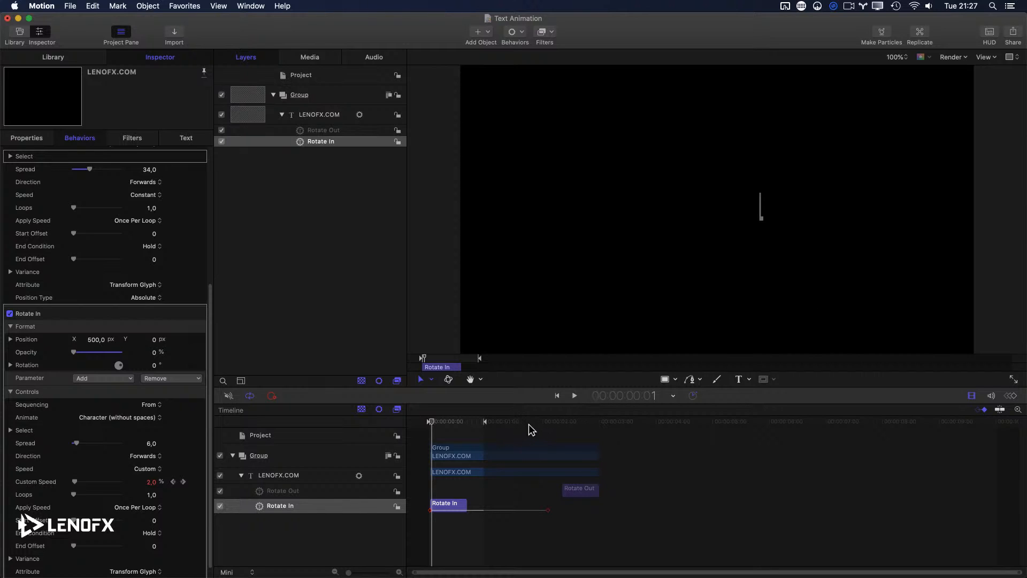
pyautogui.moveTo(533, 425); pyautogui.dragTo(553, 430)
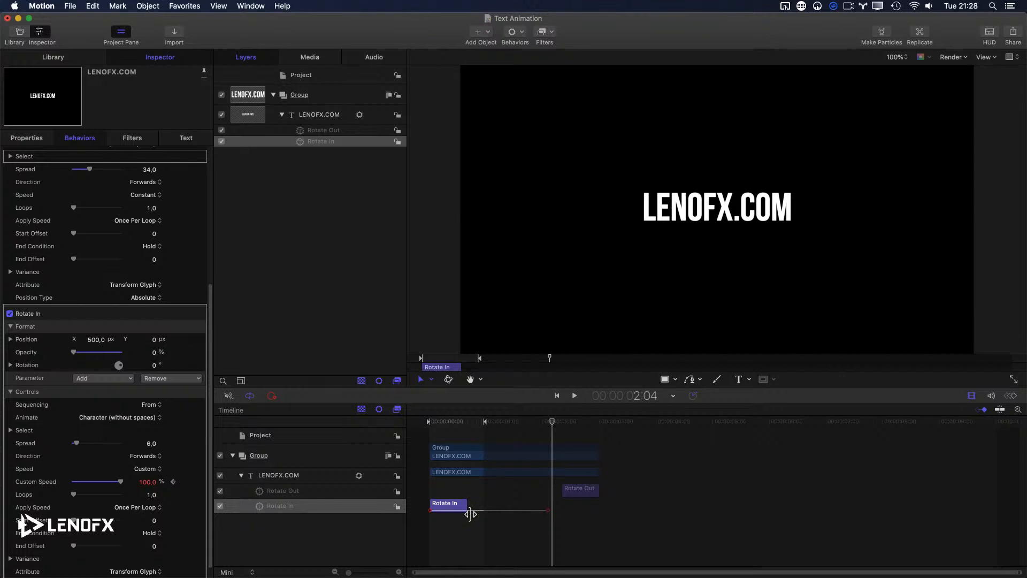
pyautogui.click(337, 506)
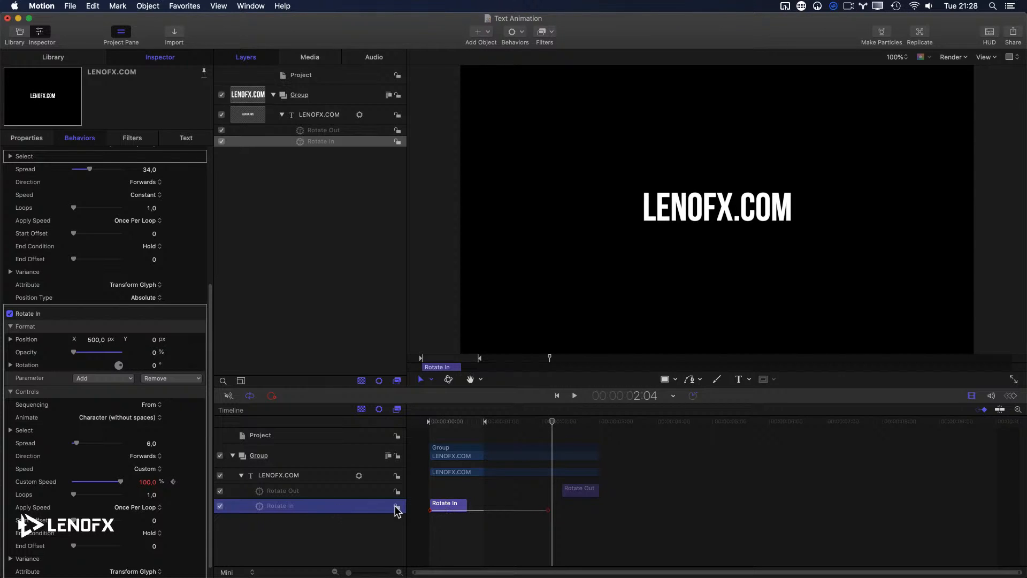
pyautogui.click(445, 504)
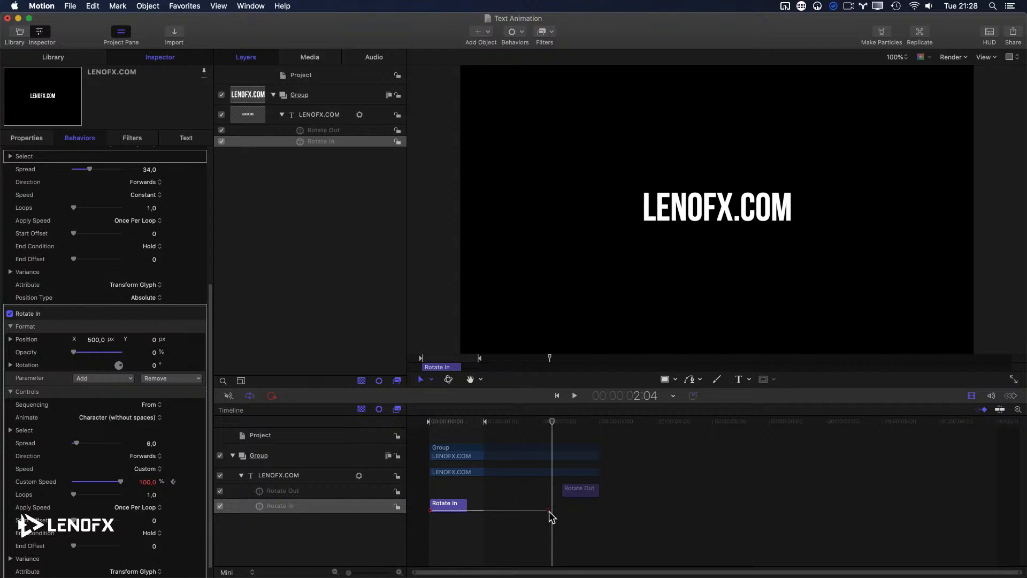
pyautogui.moveTo(548, 512); pyautogui.dragTo(466, 516)
pyautogui.moveTo(455, 421); pyautogui.dragTo(411, 422)
pyautogui.press('space')
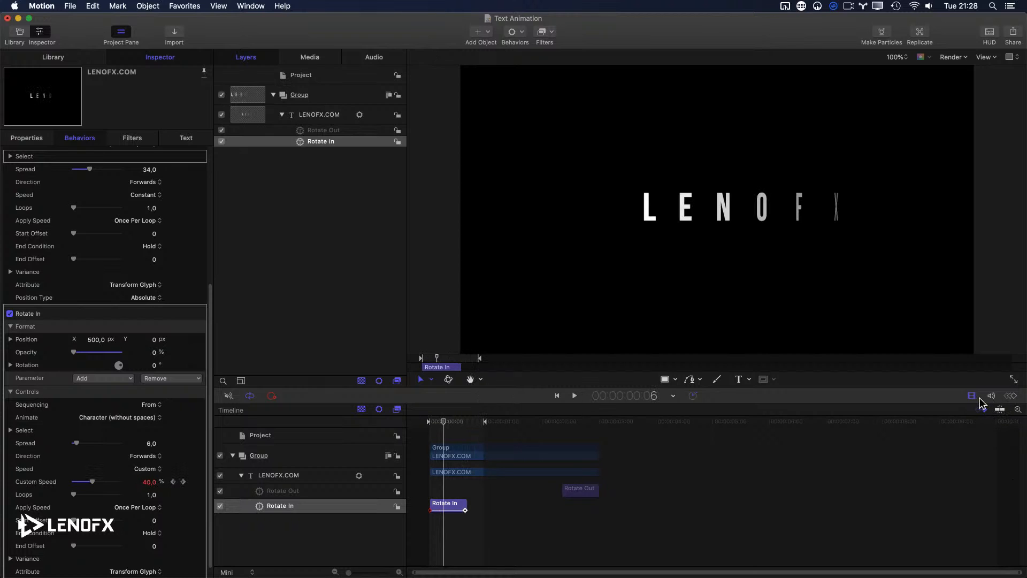
# Show the Keyframe Editor with the Custom Speed curve and hide the Timeline so the curve has the full height
pyautogui.click(1011, 397)
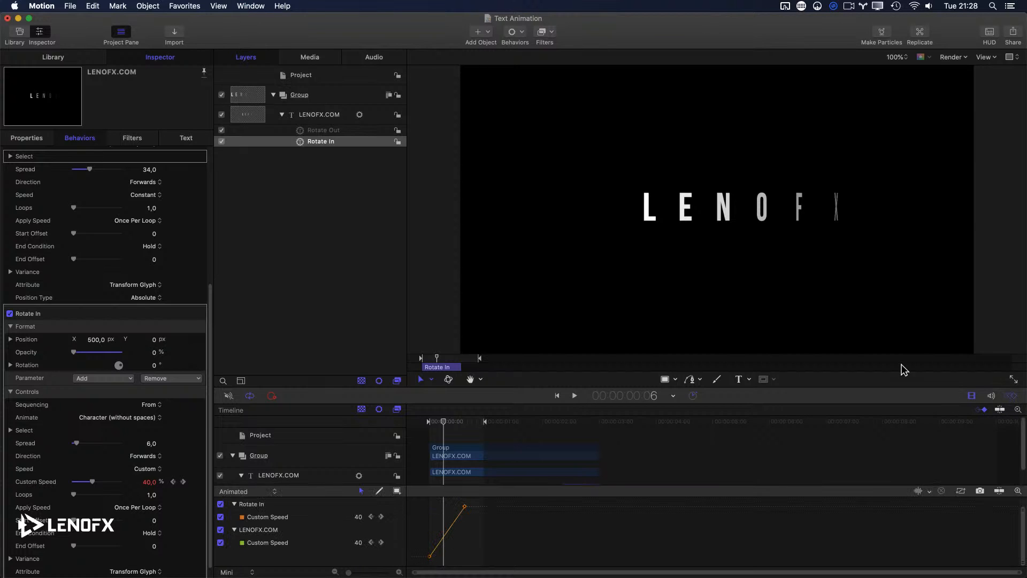
pyautogui.press('super+8')
pyautogui.press('space')
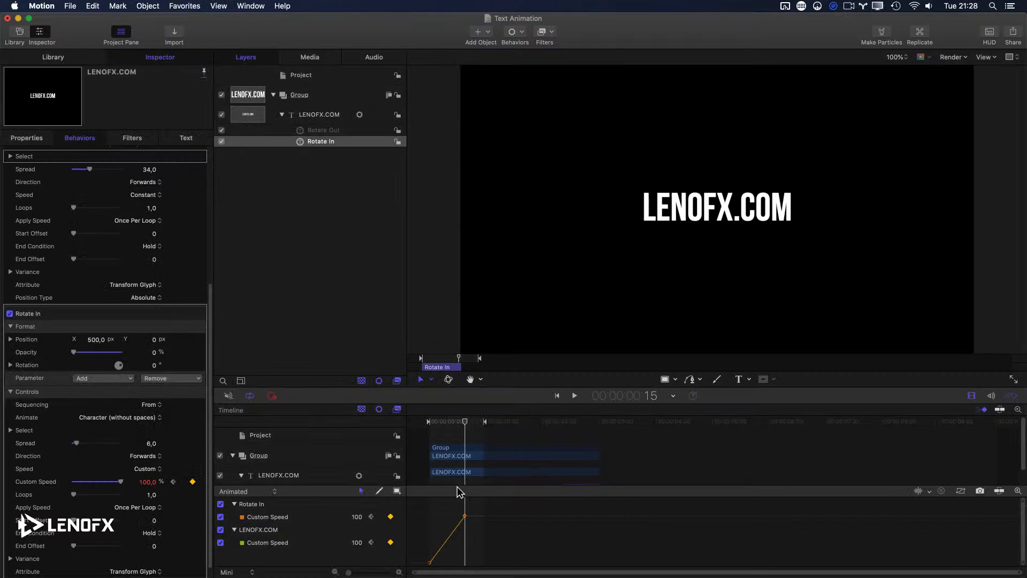
pyautogui.press('super+8')
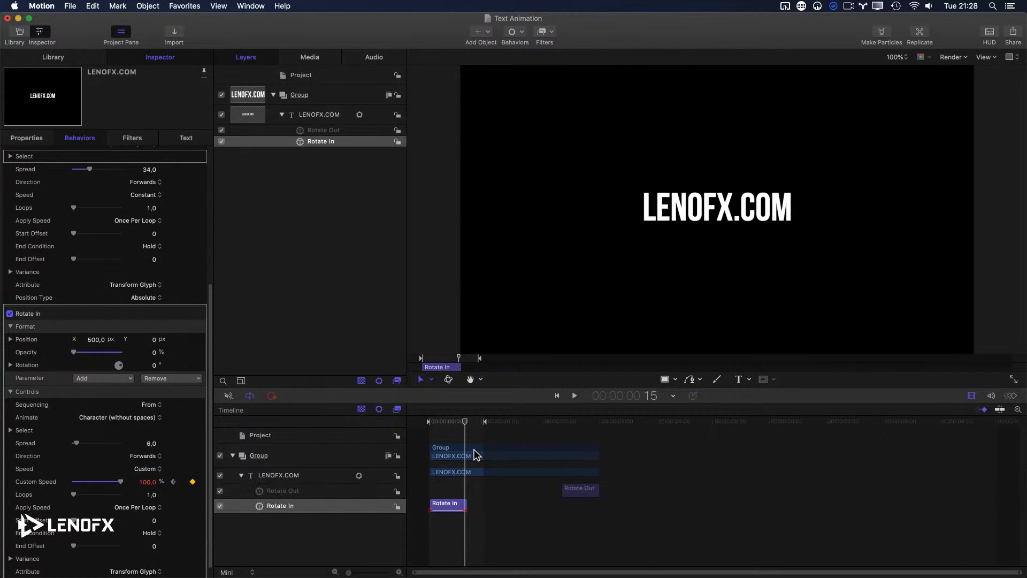
pyautogui.press('super+8')
pyautogui.press('super+7')
pyautogui.click(458, 444)
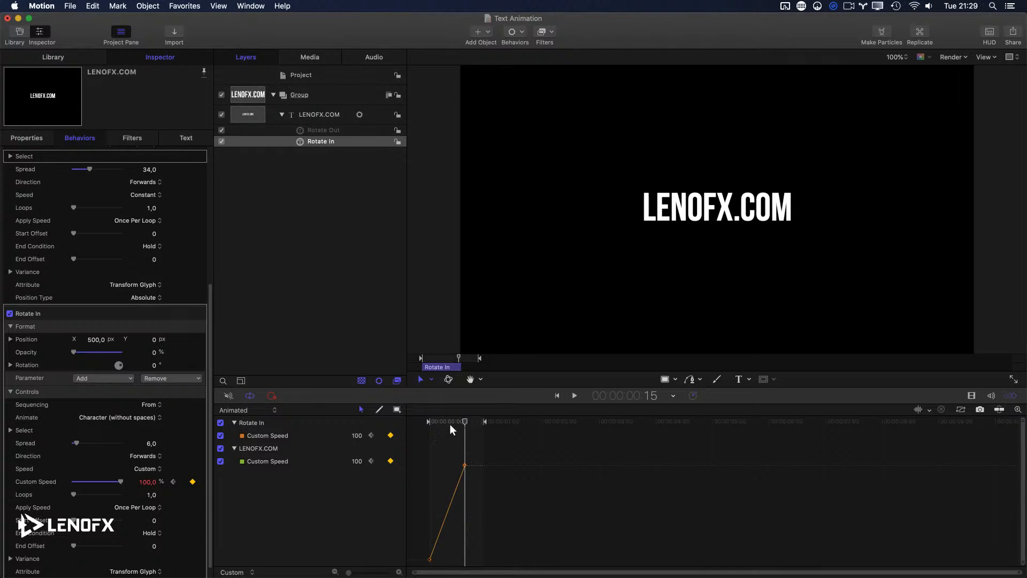
# Reshape the Custom Speed line with Bezier handles on both keyframes, rising steeply at first and easing into the last keyframe, and preview it
pyautogui.moveTo(452, 423); pyautogui.dragTo(373, 424)
pyautogui.press('super+=')
pyautogui.press('super+=')
pyautogui.press('super+=')
pyautogui.press('super+=')
pyautogui.press('super+=')
pyautogui.press('super+=')
pyautogui.press('super+minus')
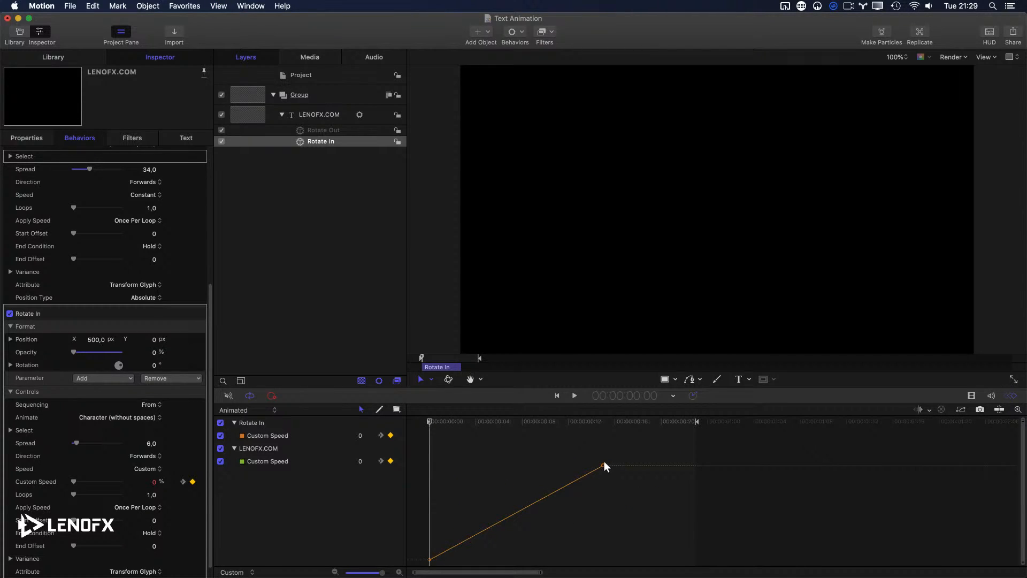
pyautogui.moveTo(602, 466); pyautogui.dragTo(469, 469)
pyautogui.moveTo(491, 529); pyautogui.dragTo(408, 565)
pyautogui.moveTo(487, 528); pyautogui.dragTo(453, 520)
pyautogui.press('space')
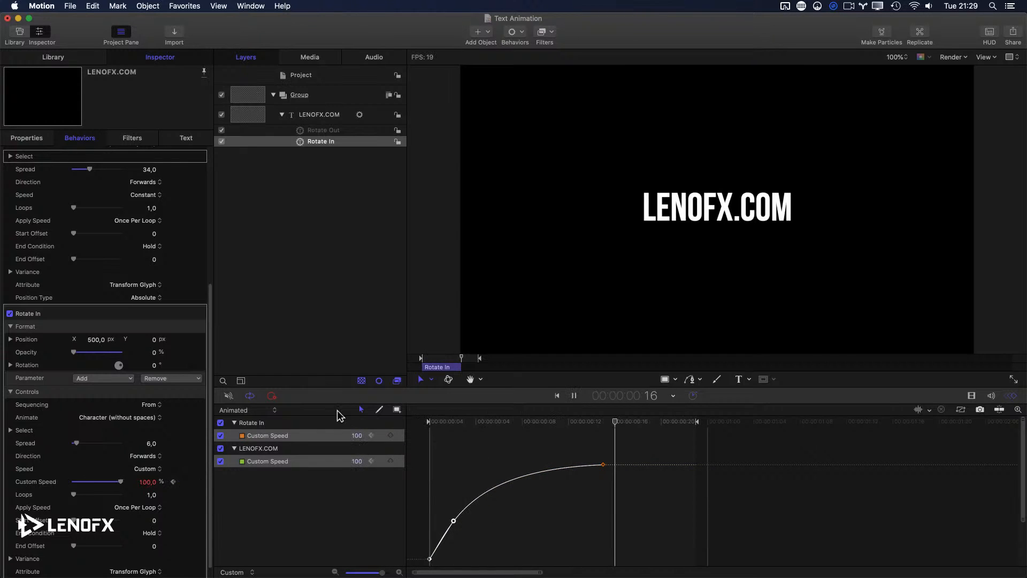
# Set the Rotate In behavior's Apply Speed to Per Object, keep animating by Character (without spaces), and play the animation
pyautogui.scroll(-1, 120, 507)
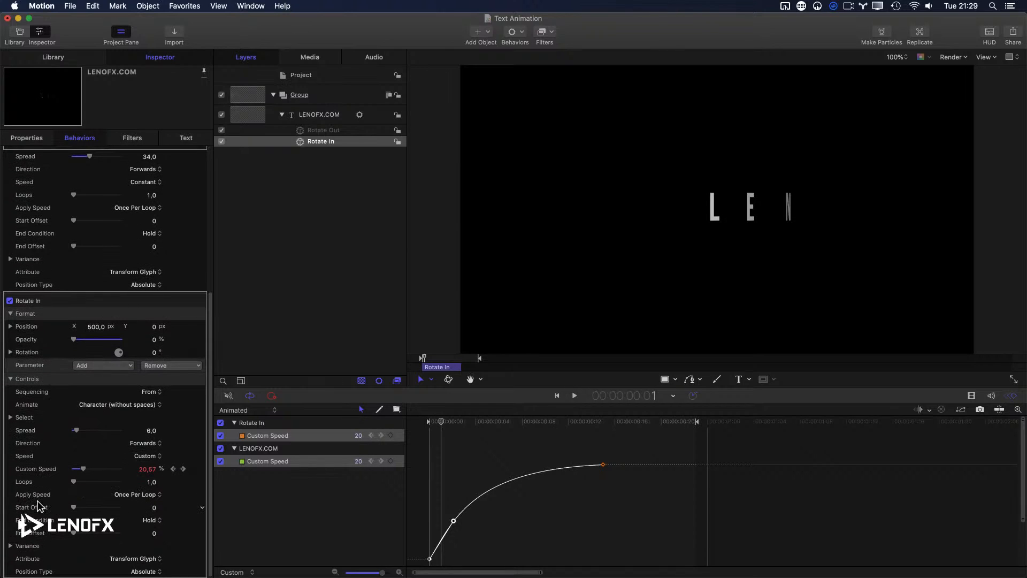
pyautogui.click(121, 497)
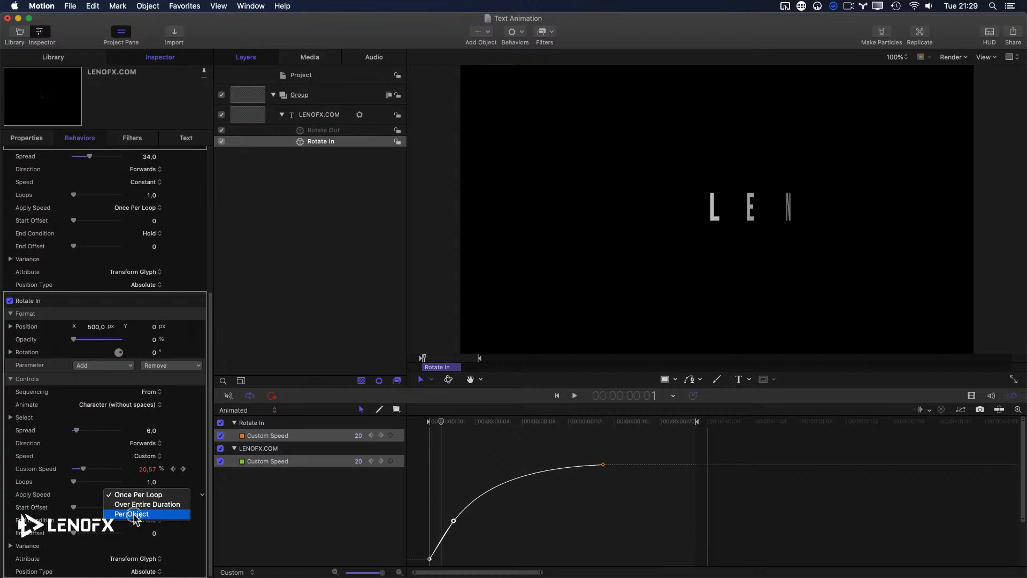
pyautogui.click(132, 514)
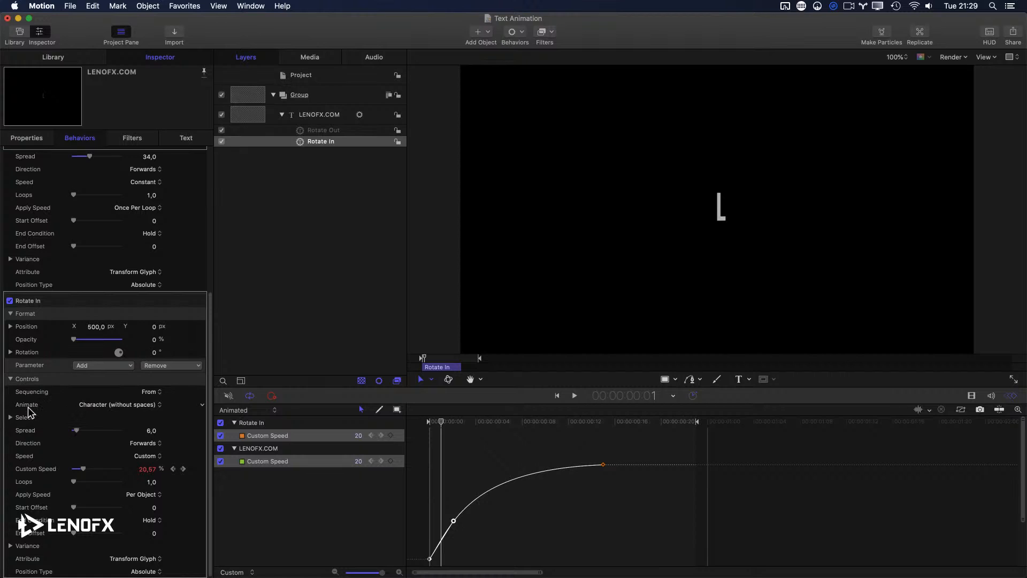
pyautogui.click(104, 407)
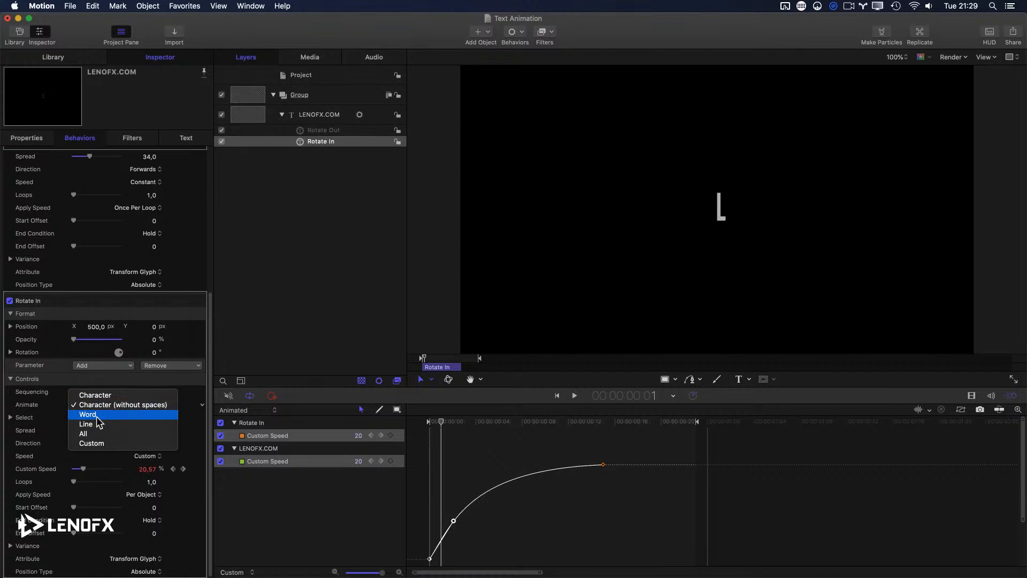
pyautogui.click(539, 533)
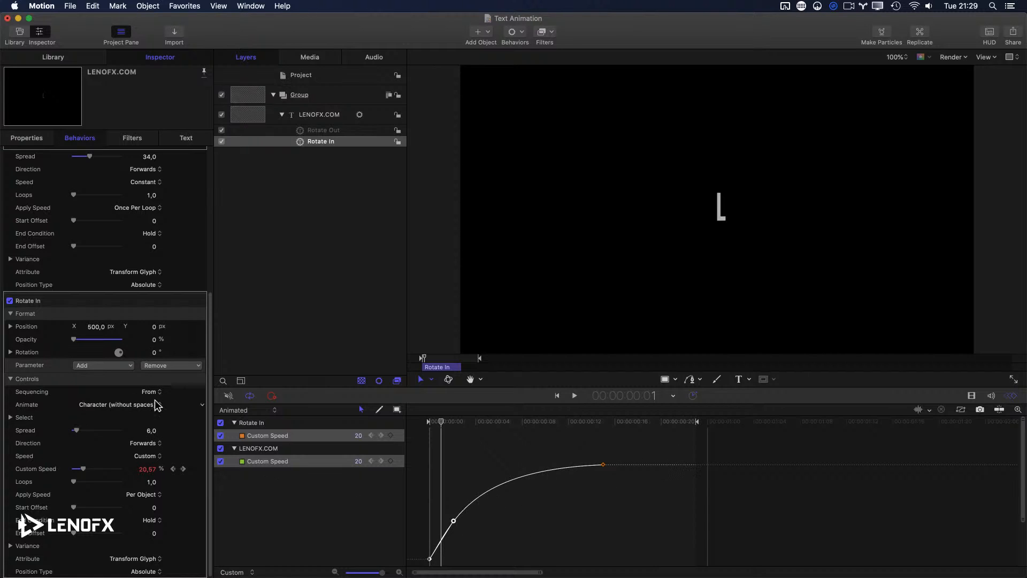
pyautogui.moveTo(453, 415); pyautogui.dragTo(286, 423)
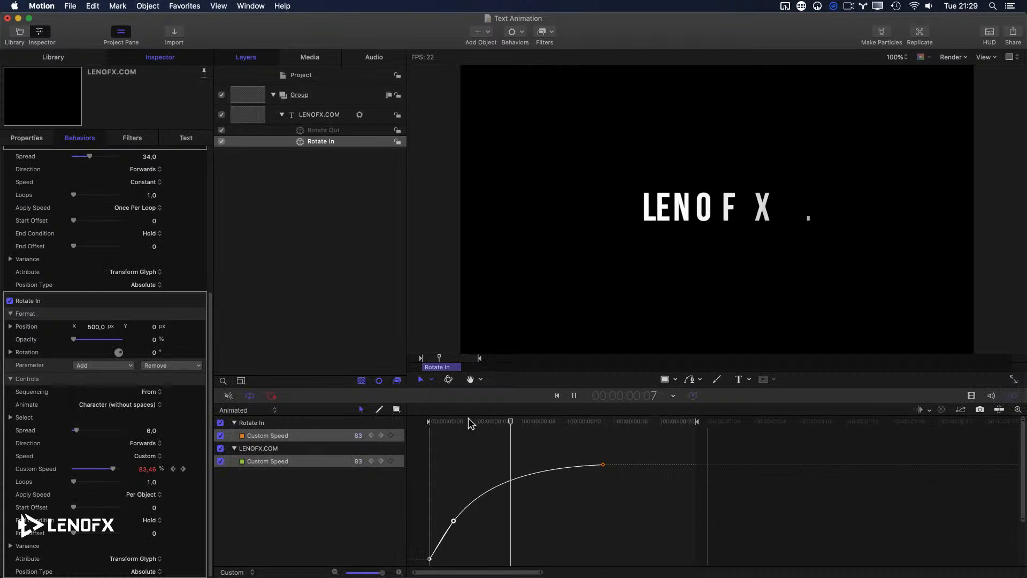
pyautogui.press('space')
# Switch Rotate In's Speed to Constant and Apply Speed to Once Per Loop, and play the animation for comparison
pyautogui.click(146, 456)
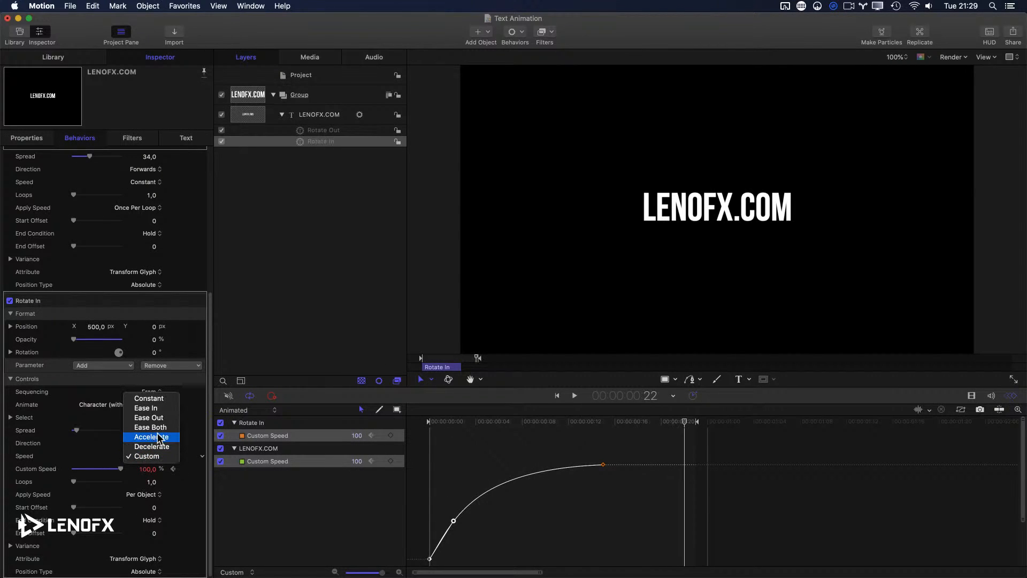
pyautogui.click(149, 398)
pyautogui.click(143, 494)
pyautogui.click(138, 474)
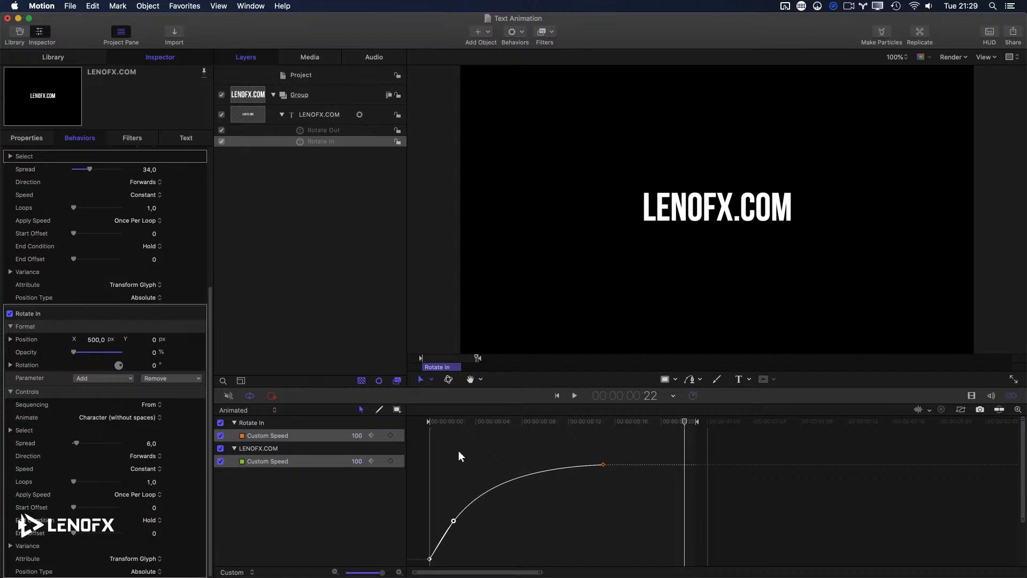
pyautogui.press('space')
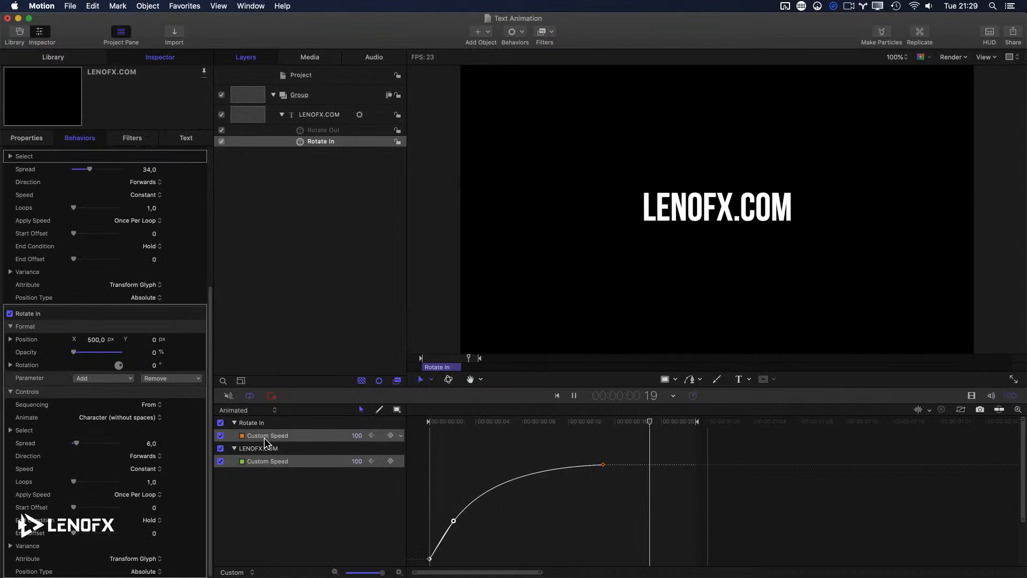
pyautogui.press('space')
# Restore Rotate In's Speed to Custom and Apply Speed to Per Object, and play the animation again
pyautogui.click(143, 469)
pyautogui.click(134, 527)
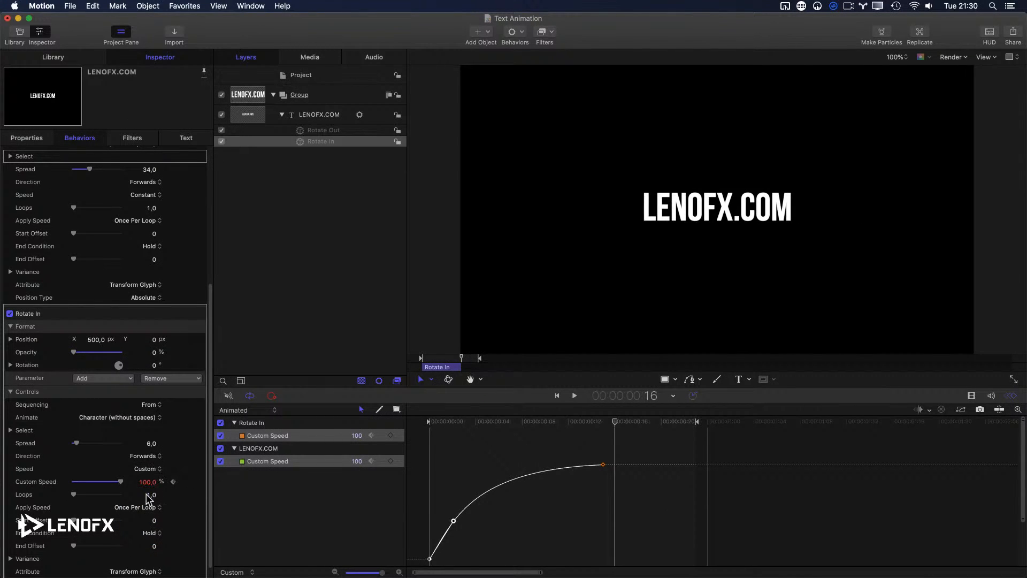
pyautogui.click(140, 507)
pyautogui.click(135, 529)
pyautogui.press('space')
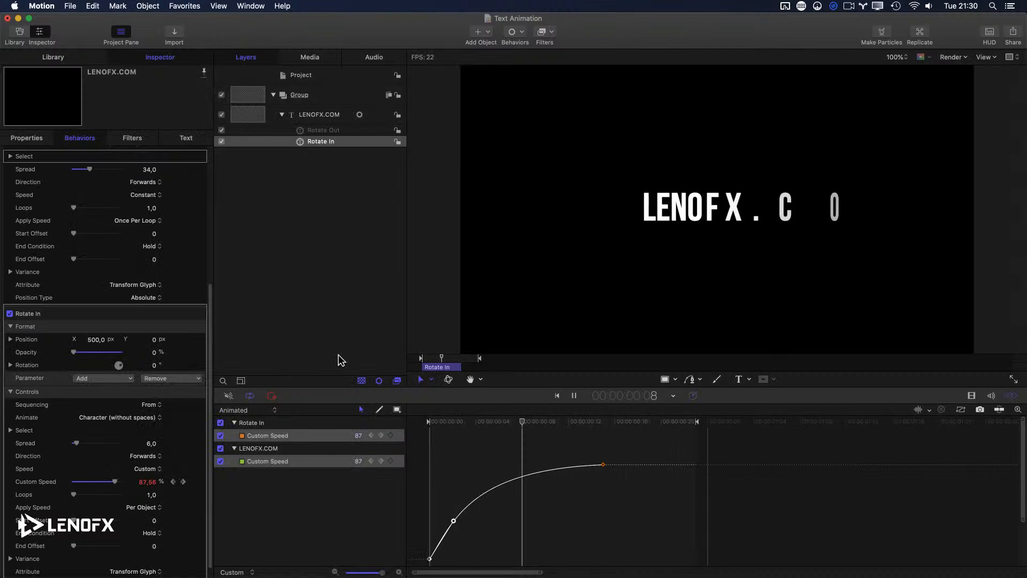
pyautogui.press('space')
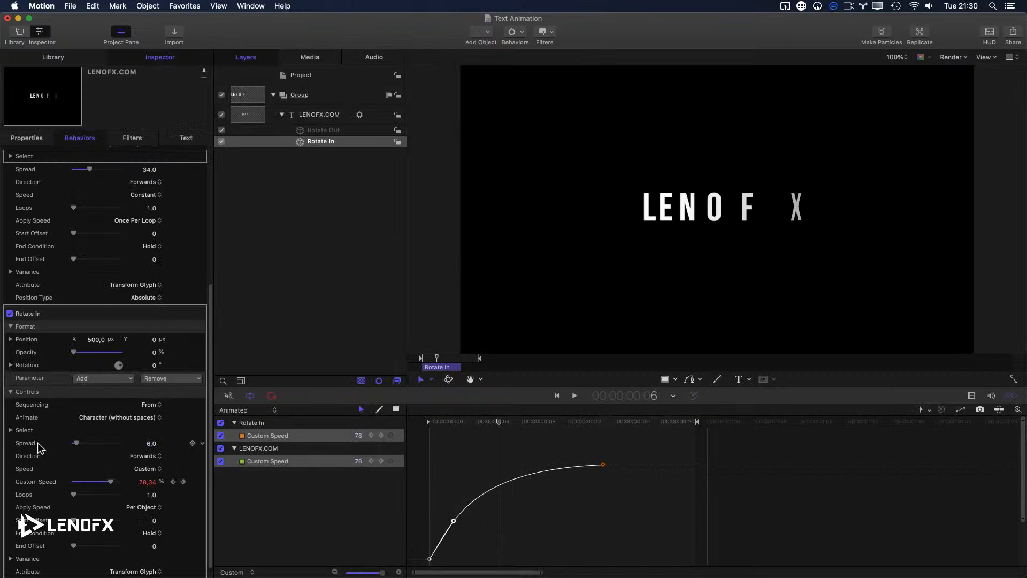
# Raise the Rotate In behavior's Spread to 20 and play the animation
pyautogui.click(147, 444)
pyautogui.click(104, 420)
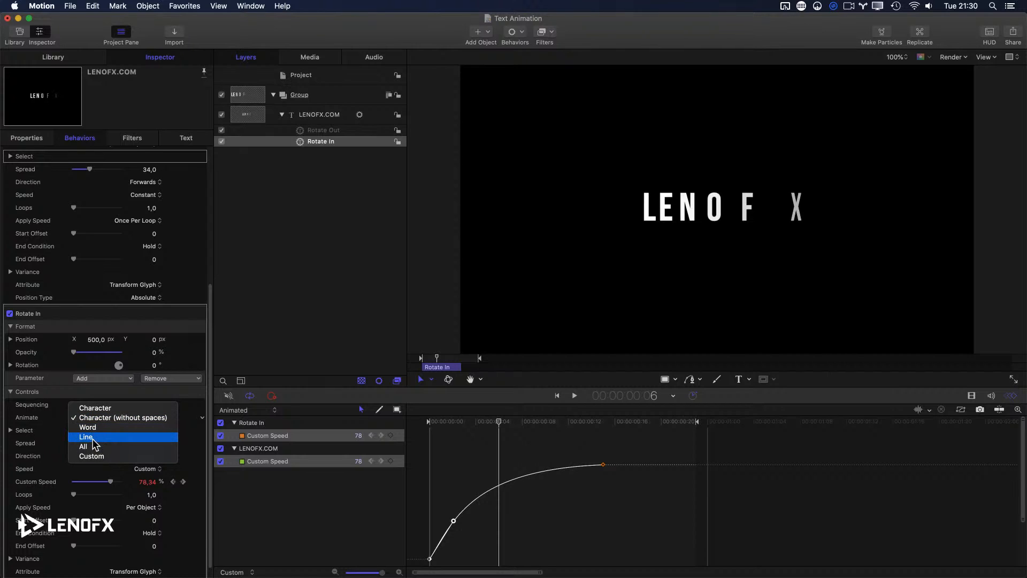
pyautogui.click(58, 443)
pyautogui.click(150, 445)
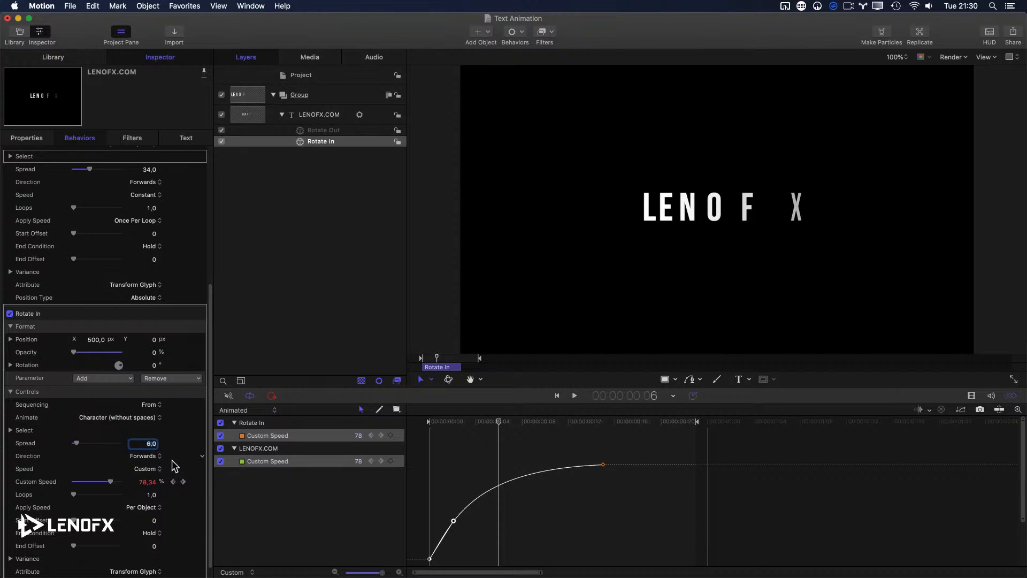
pyautogui.click(428, 425)
pyautogui.moveTo(428, 432); pyautogui.dragTo(500, 433)
pyautogui.click(150, 444)
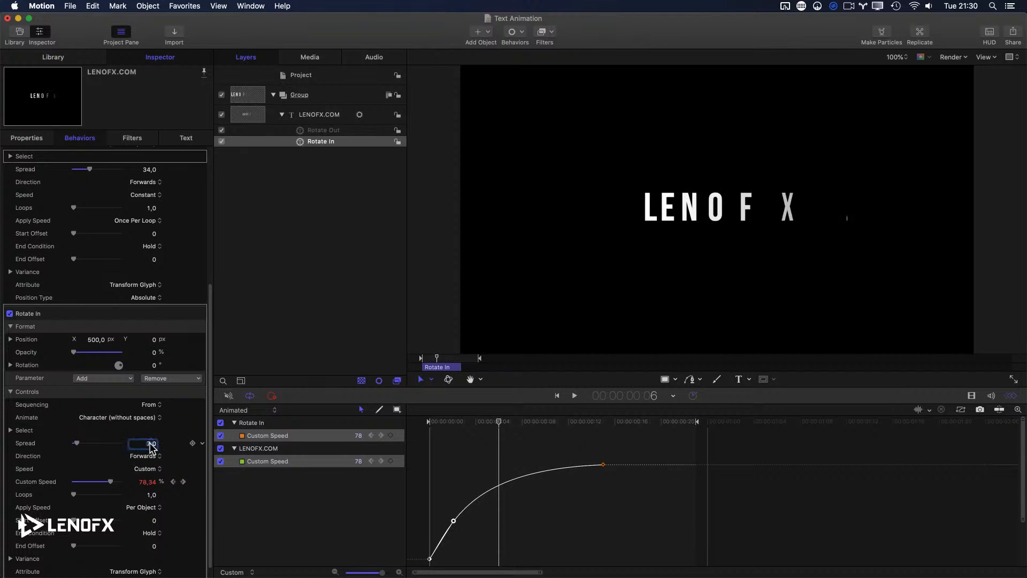
pyautogui.press('Up')
pyautogui.press('Up')
pyautogui.press('Up')
pyautogui.press('Up')
pyautogui.press('Up')
pyautogui.press('Up')
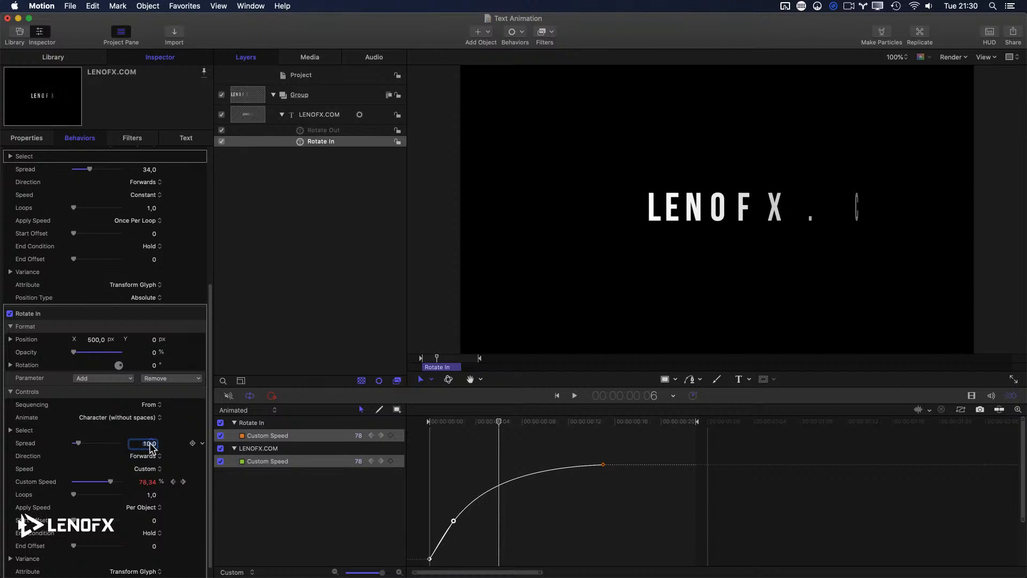
pyautogui.press('Up')
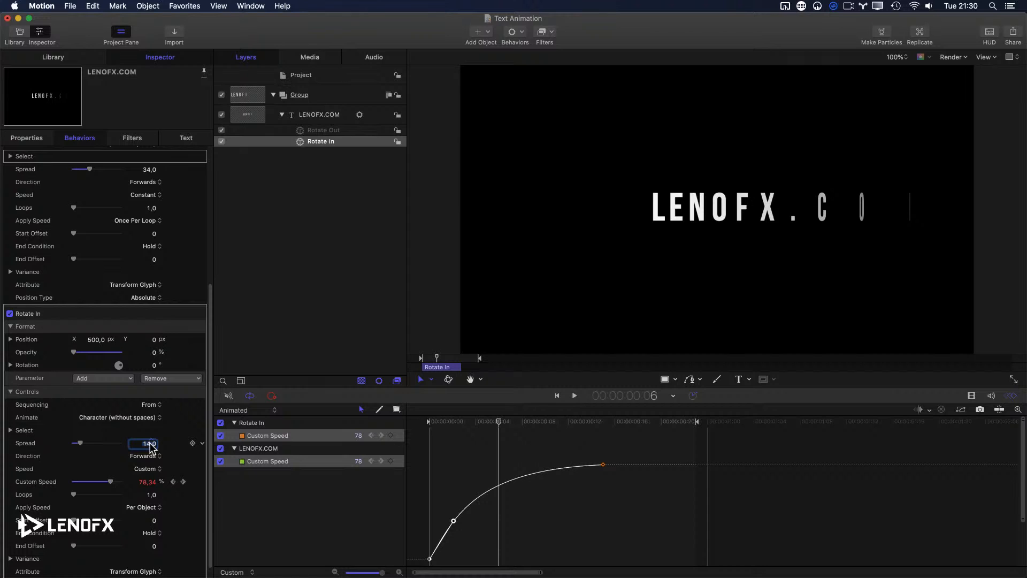
pyautogui.press('Up')
pyautogui.press('Up')
pyautogui.press('Up')
pyautogui.press('Up')
pyautogui.press('Up')
pyautogui.press('Up')
pyautogui.press('space')
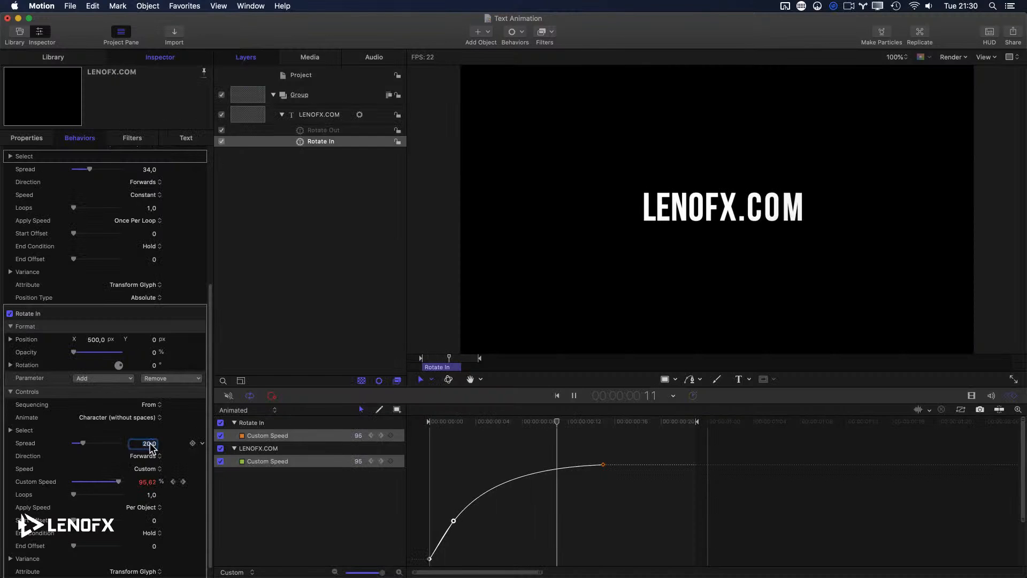
pyautogui.press('space')
# Lower the Rotate In behavior's Spread to 1 and play the animation
pyautogui.write('1')
pyautogui.press('Return')
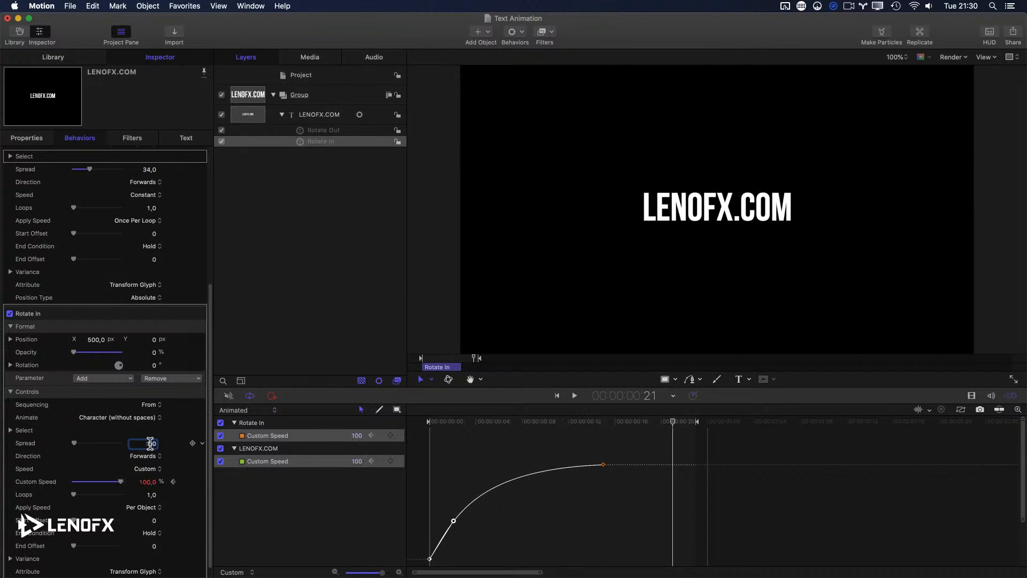
pyautogui.press('space')
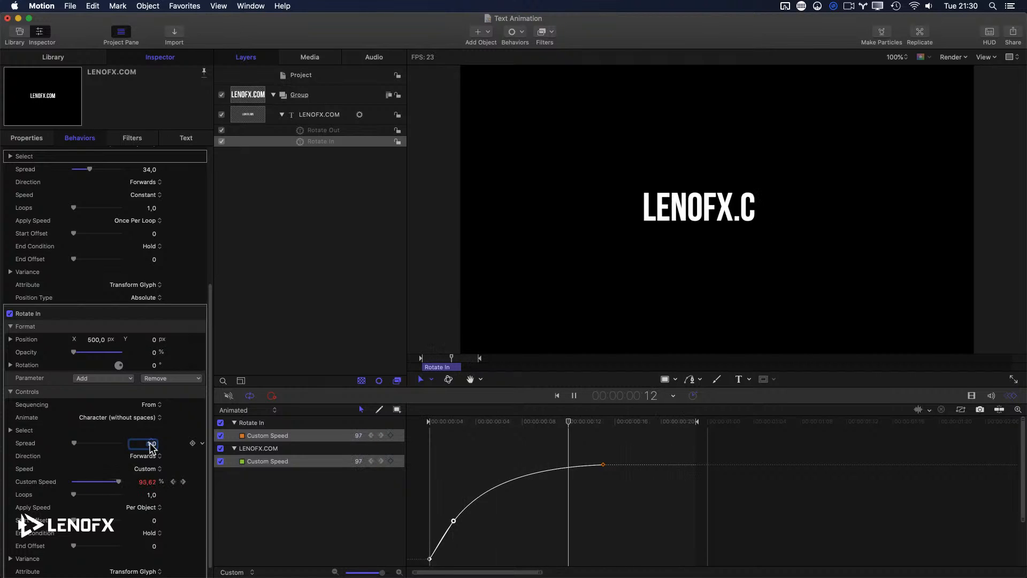
# Set the Rotate In behavior's Spread to 10 and play the text animation from the start
pyautogui.write('10')
pyautogui.press('Return')
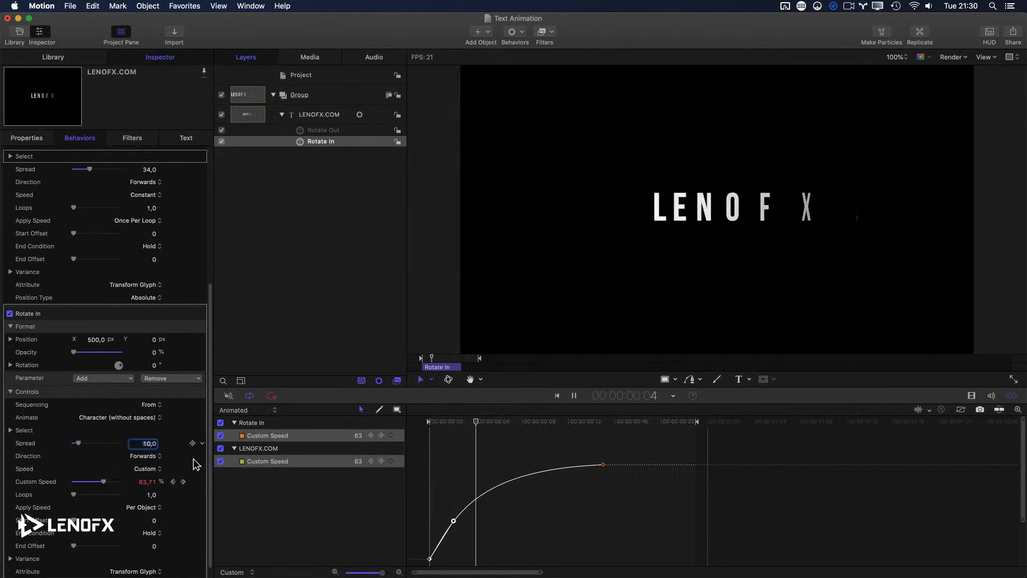
pyautogui.moveTo(474, 420); pyautogui.dragTo(743, 436)
pyautogui.press('Home')
pyautogui.press('space')
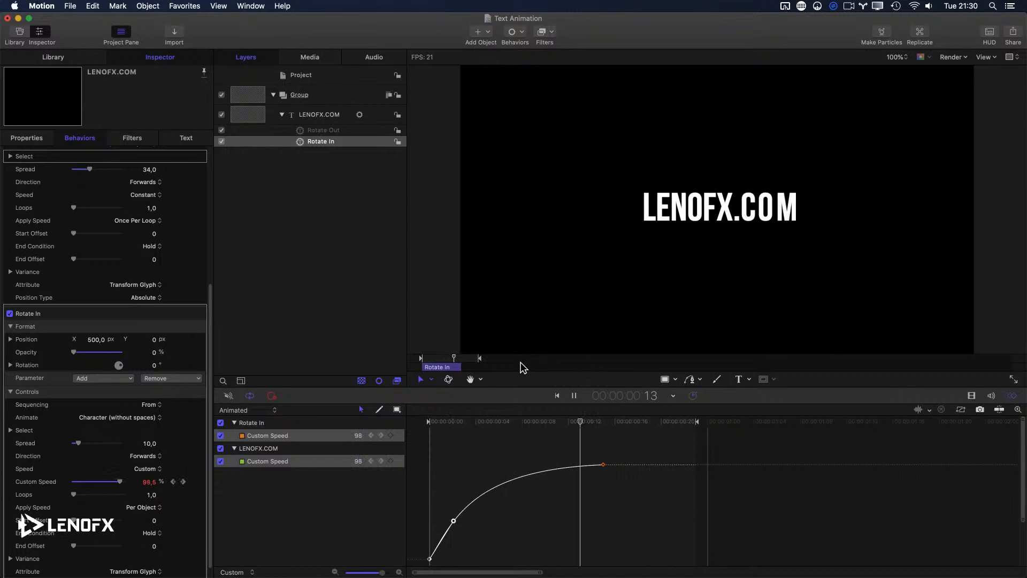
pyautogui.press('space')
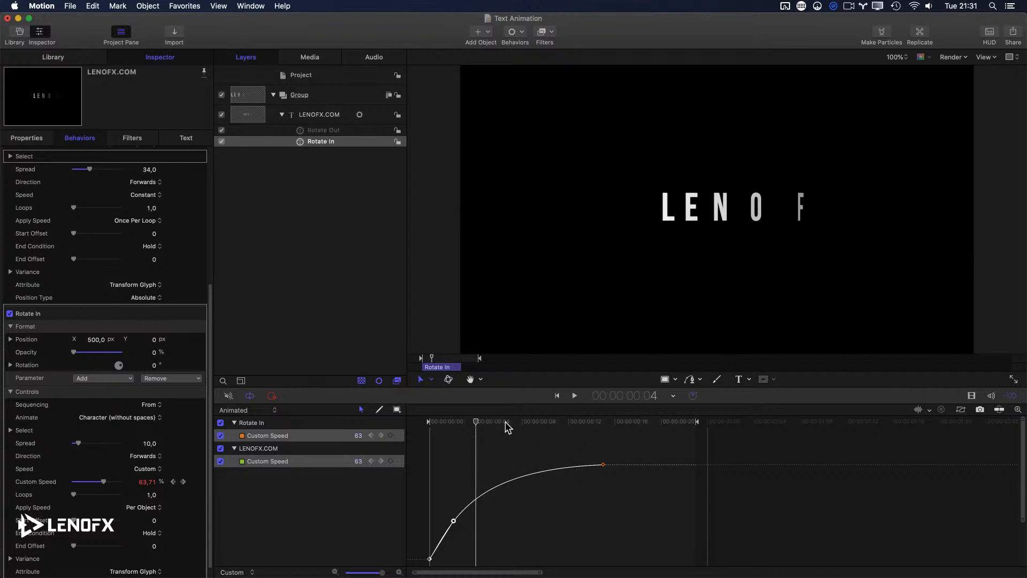
pyautogui.press('space')
pyautogui.hotkey('shift', 'z')
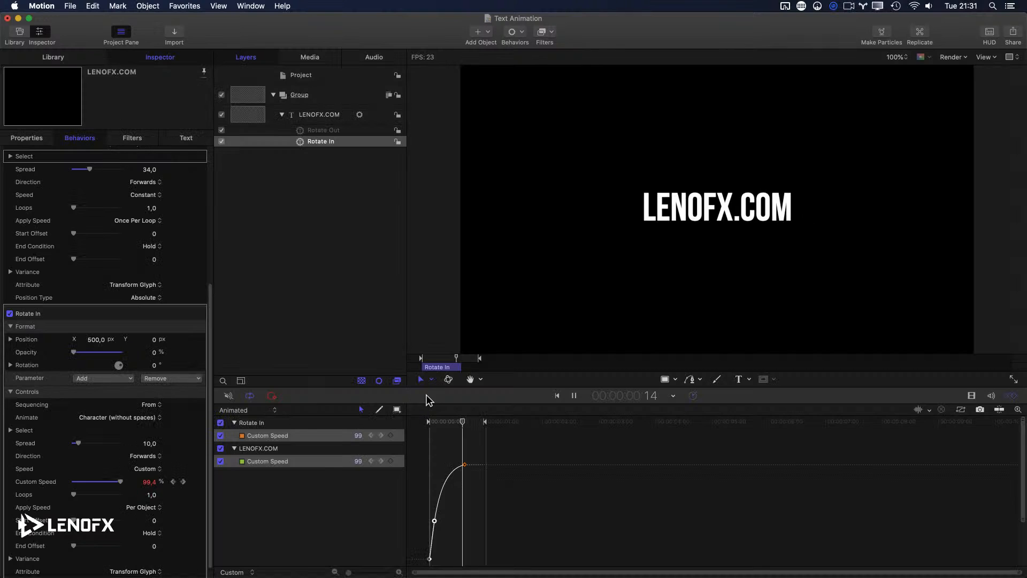
# Reselect the Rotate In behavior and play the text animation several times to review its timing
pyautogui.press('space')
pyautogui.press('space')
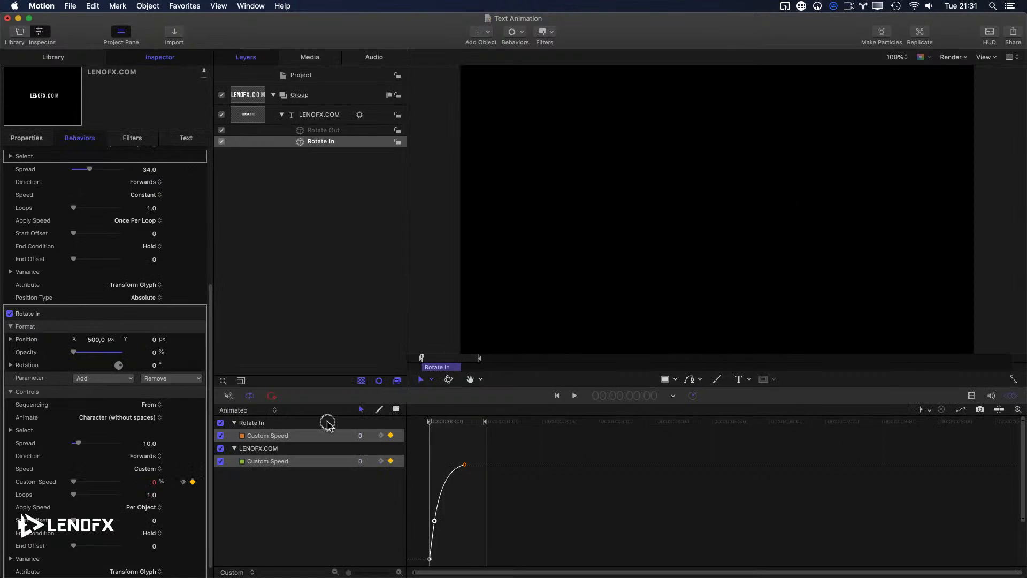
pyautogui.press('space')
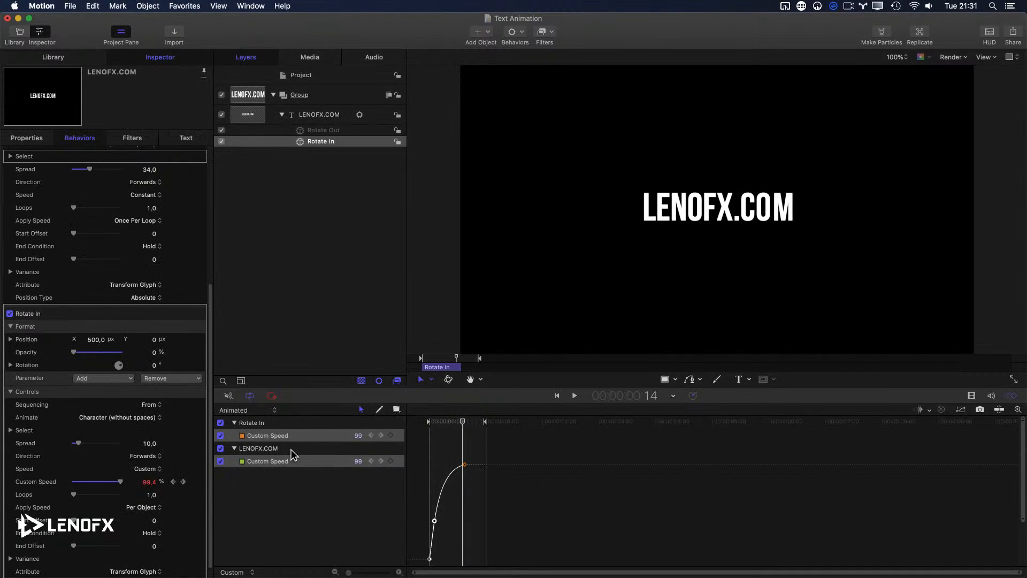
pyautogui.click(315, 154)
pyautogui.click(315, 144)
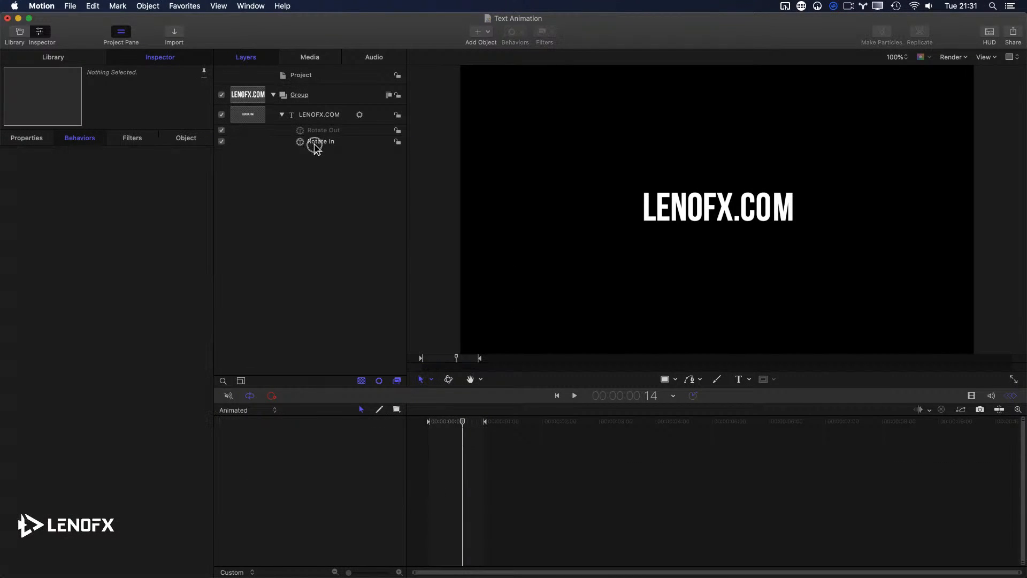
pyautogui.click(458, 421)
pyautogui.press('space')
pyautogui.press('space')
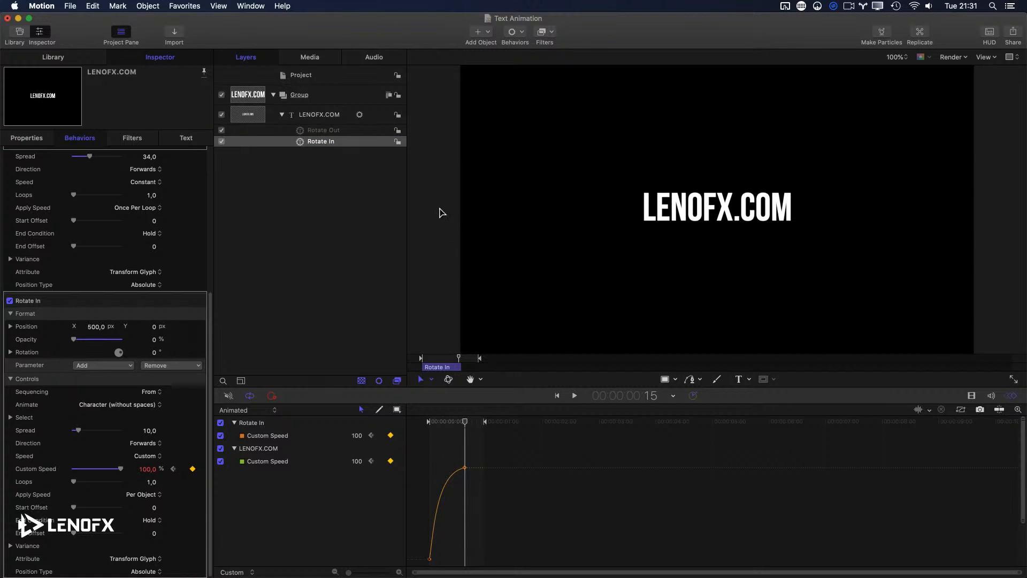
# Switch from the Keyframe Editor to the Timeline and delete the existing Rotate Out behavior from LENOFX.COM
pyautogui.press('super+8')
pyautogui.press('super+7')
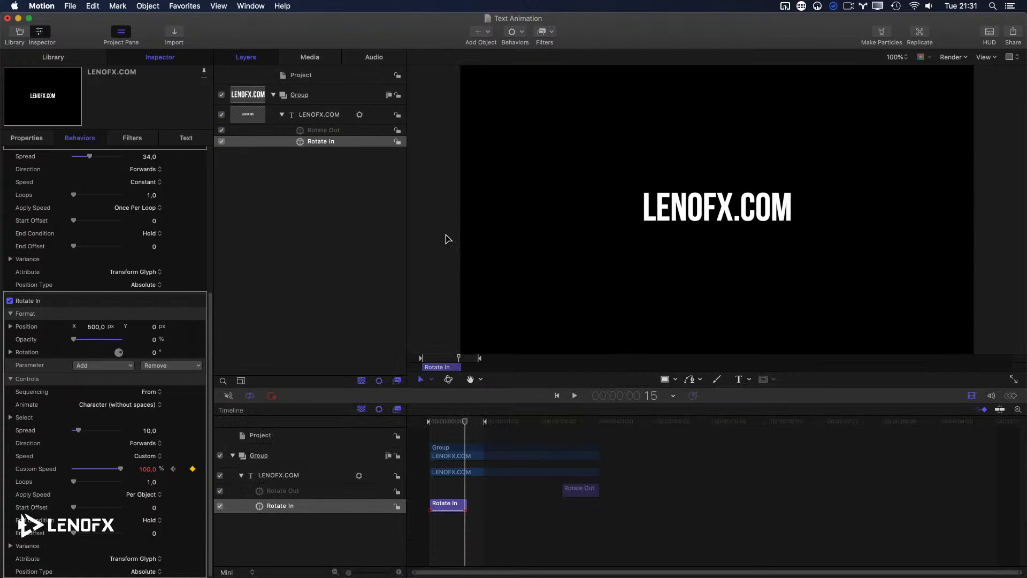
pyautogui.click(311, 489)
pyautogui.press('Delete')
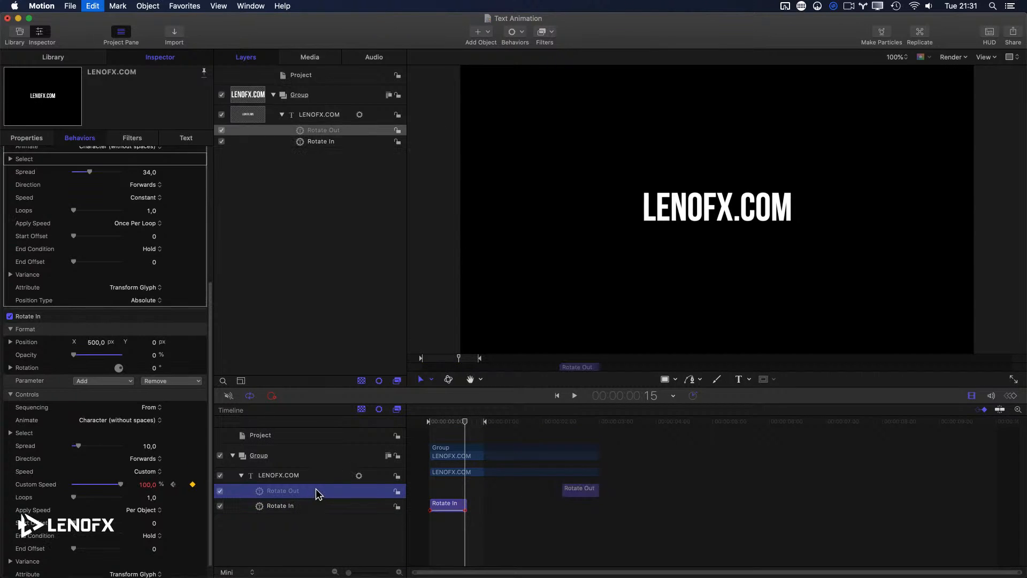
# Duplicate the Rotate In behavior and rename the copy Rotate Out
pyautogui.click(333, 495)
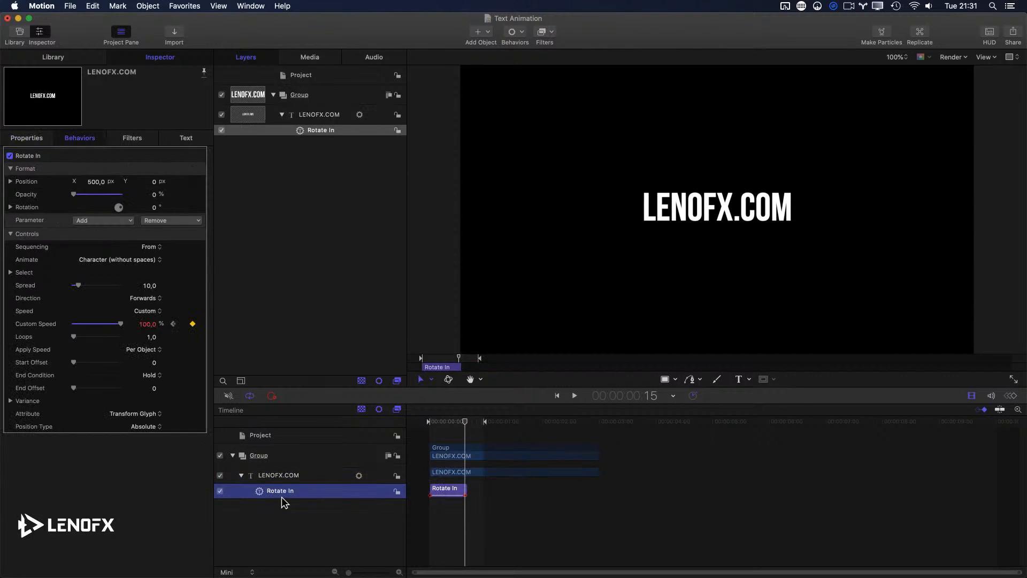
pyautogui.press('super+d')
pyautogui.doubleClick(291, 491)
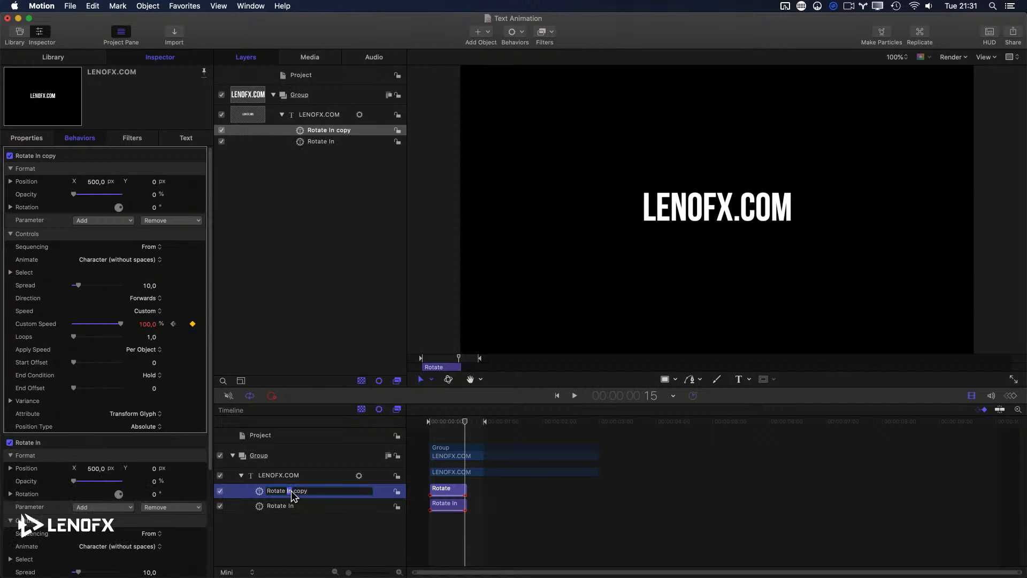
pyautogui.moveTo(288, 490); pyautogui.dragTo(347, 492)
pyautogui.press('Return')
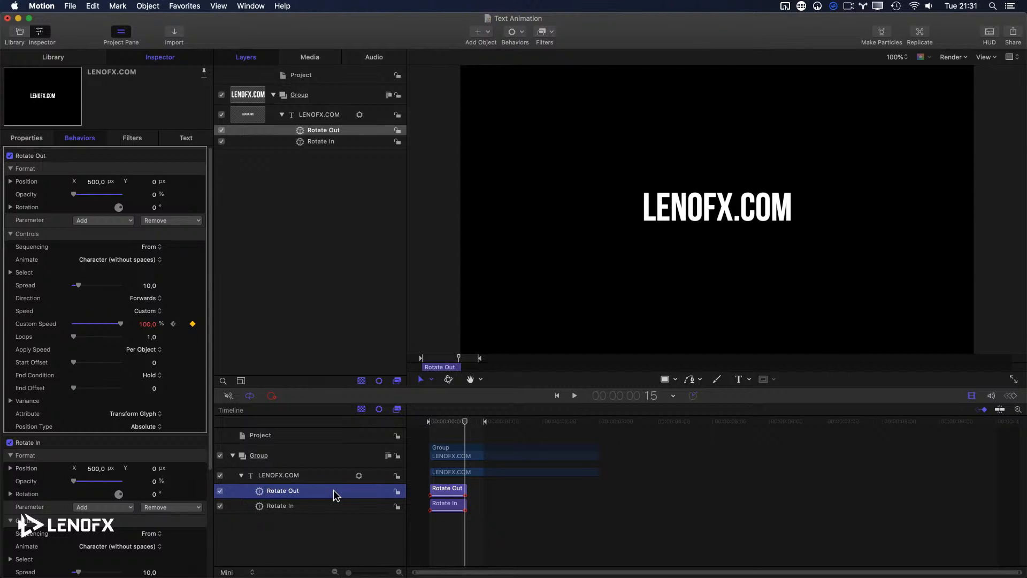
# Move Rotate Out so it ends with the LENOFX.COM layer, and set the play range's out point at 2:23
pyautogui.moveTo(450, 491); pyautogui.dragTo(571, 491)
pyautogui.click(597, 423)
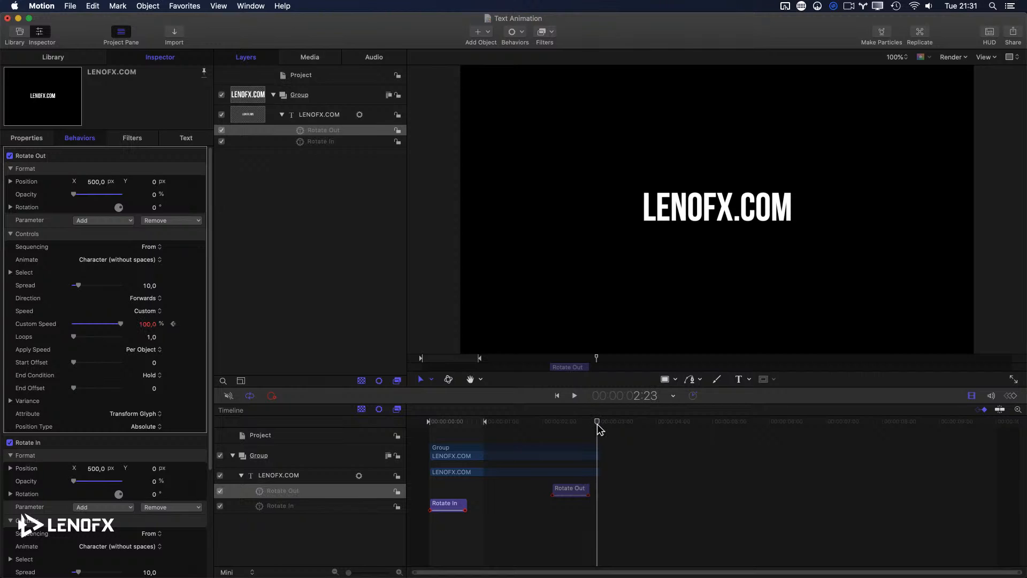
pyautogui.press('alt+super+o')
pyautogui.press('super+=')
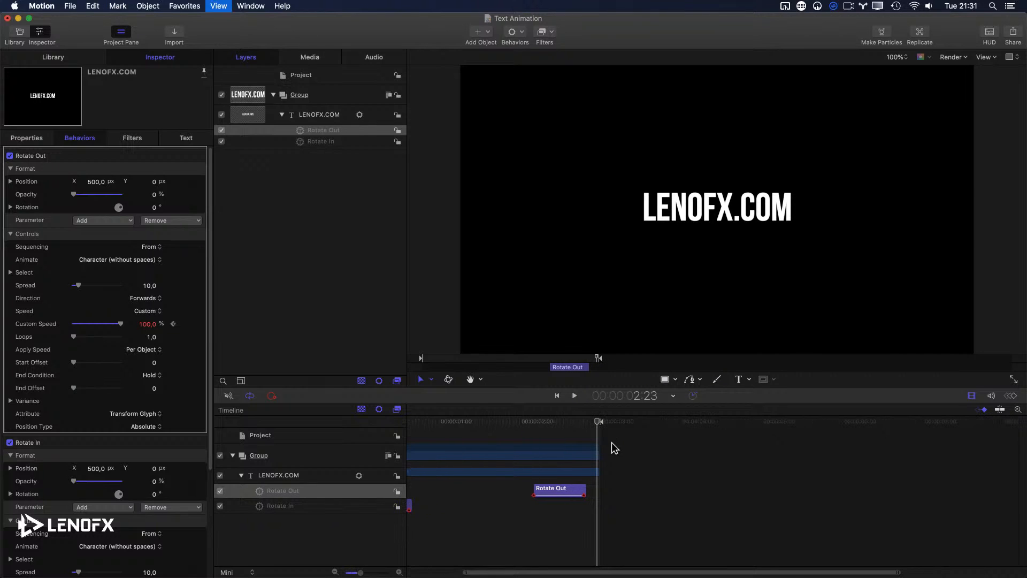
pyautogui.moveTo(562, 423); pyautogui.dragTo(368, 429)
pyautogui.press('Home')
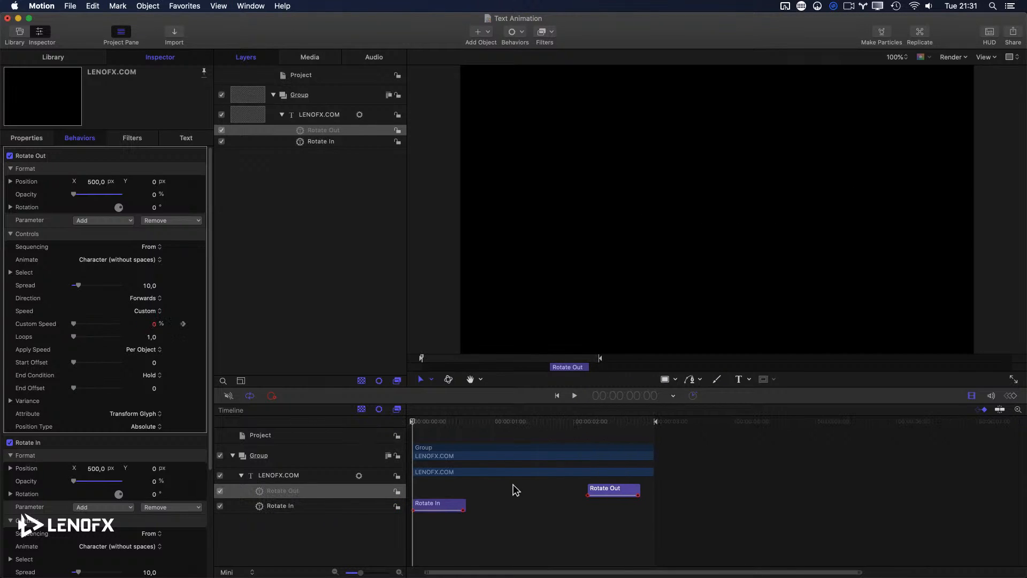
pyautogui.moveTo(627, 495); pyautogui.dragTo(657, 498)
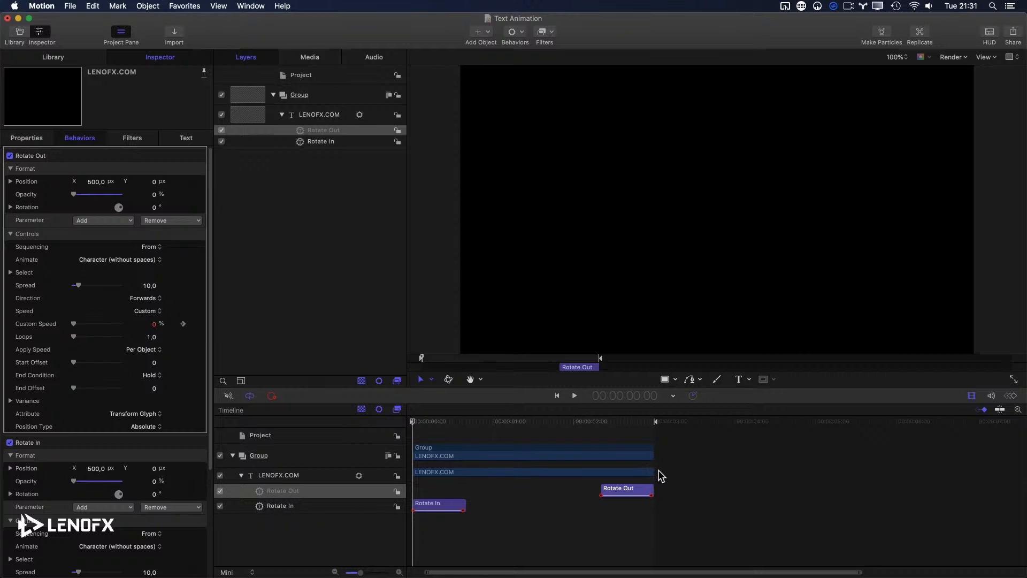
# Check the exit animation around 2:15 and set the Rotate Out behavior's Sequencing to To
pyautogui.click(622, 473)
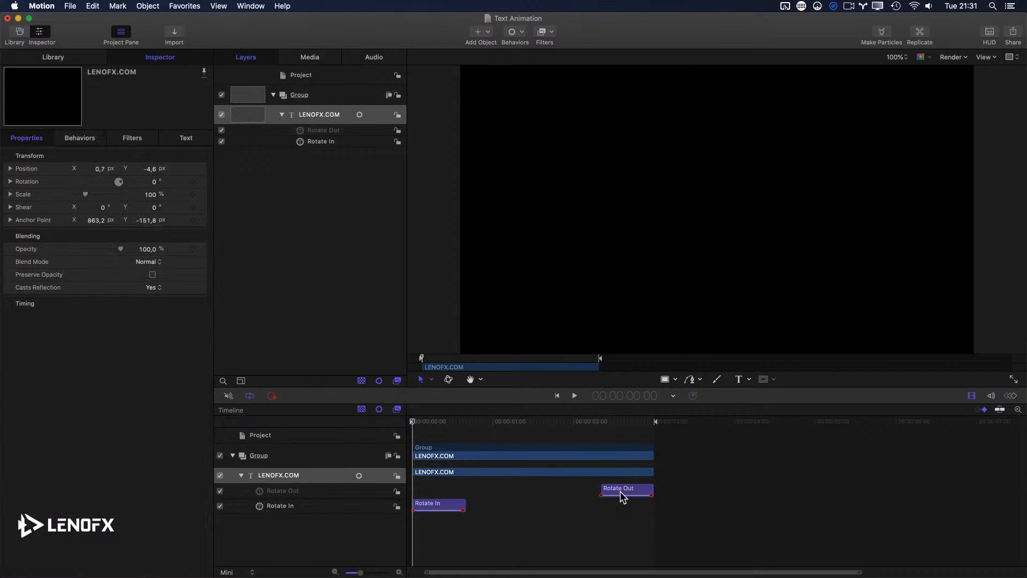
pyautogui.moveTo(606, 427); pyautogui.dragTo(624, 444)
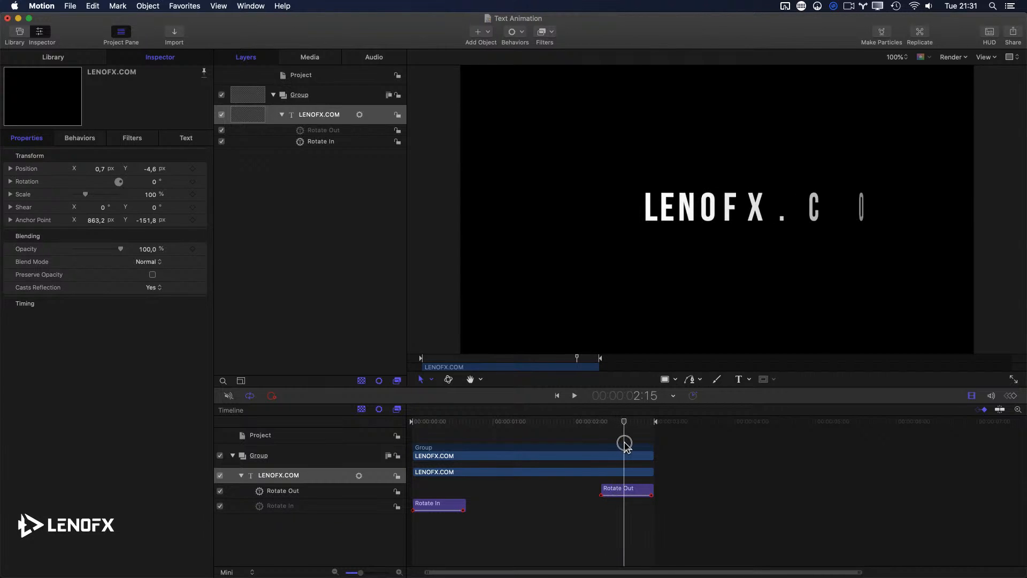
pyautogui.click(328, 131)
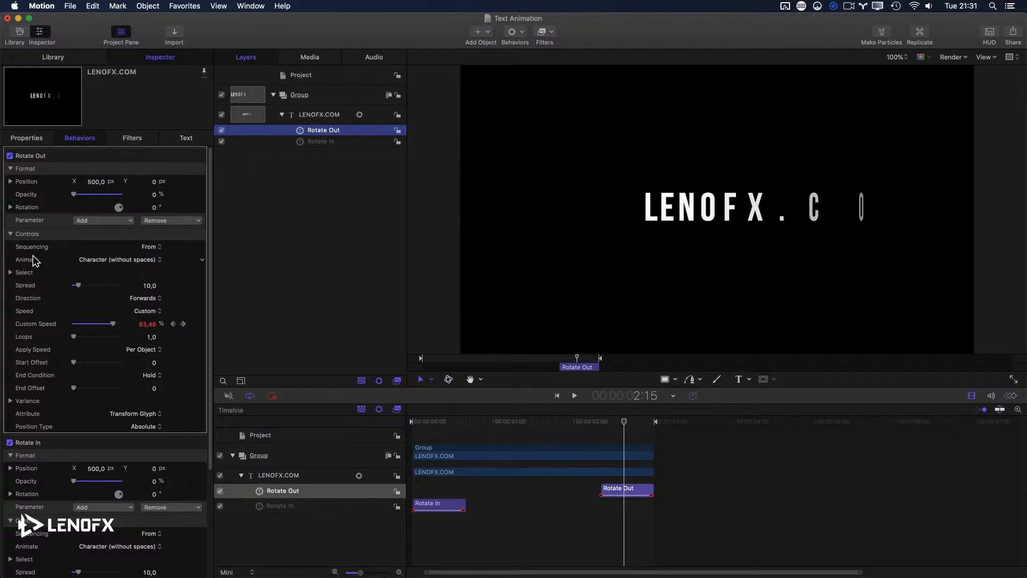
pyautogui.click(149, 247)
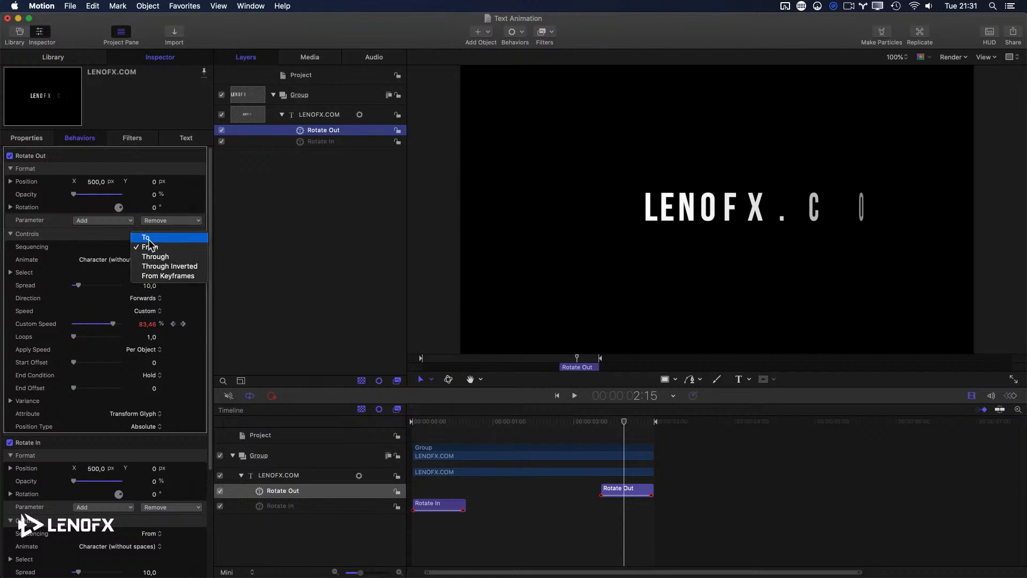
pyautogui.click(155, 237)
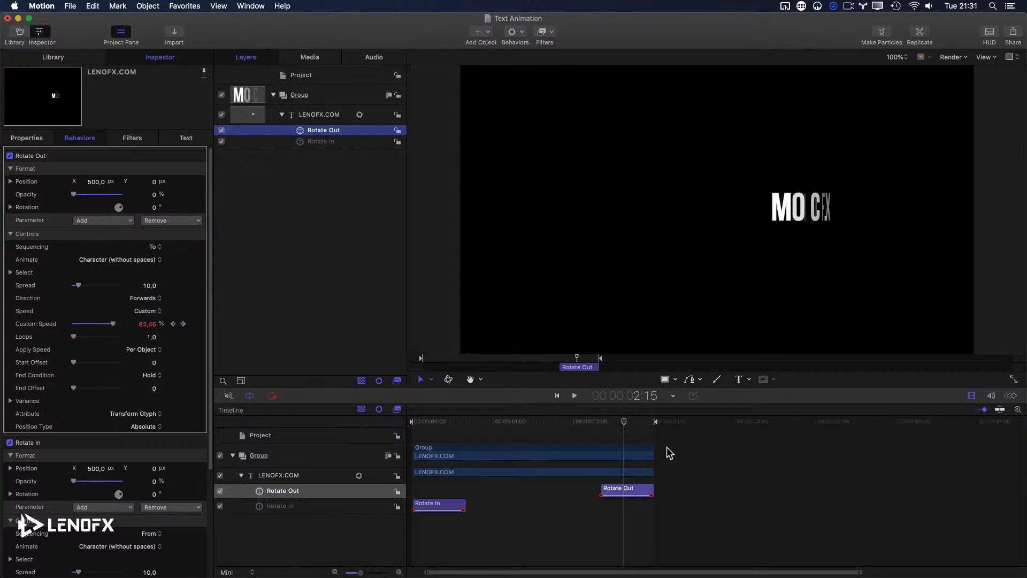
# Play and scrub through the Rotate Out section up to 2:11 to check the order of the disappearing letters
pyautogui.click(583, 421)
pyautogui.press('space')
pyautogui.press('space')
pyautogui.click(582, 426)
pyautogui.moveTo(581, 427); pyautogui.dragTo(612, 428)
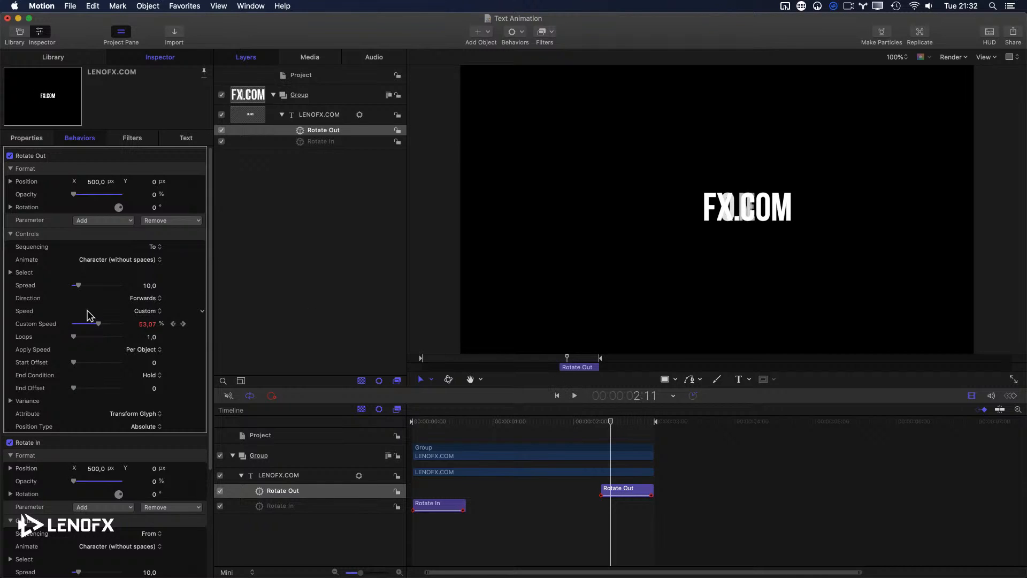
# Set Rotate Out's Direction to Backwards, and scrub through the intro and exit to compare them
pyautogui.click(144, 299)
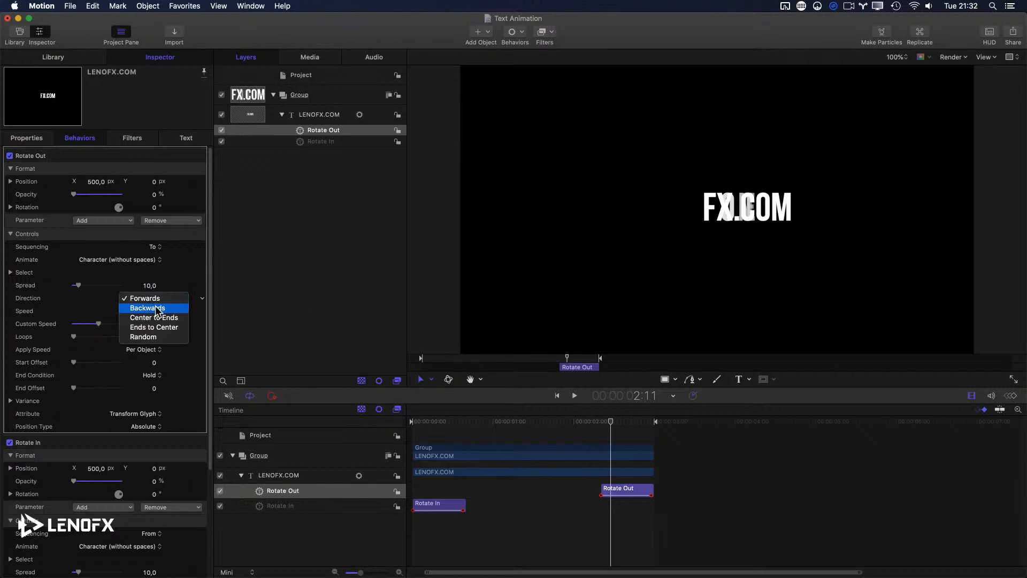
pyautogui.click(145, 309)
pyautogui.moveTo(589, 422); pyautogui.dragTo(443, 445)
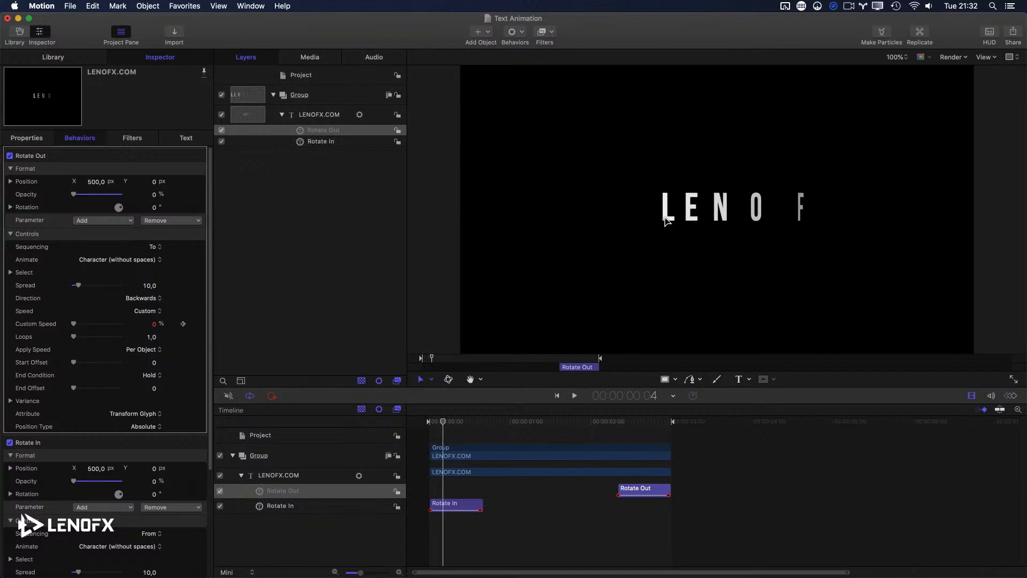
pyautogui.moveTo(615, 421); pyautogui.dragTo(623, 426)
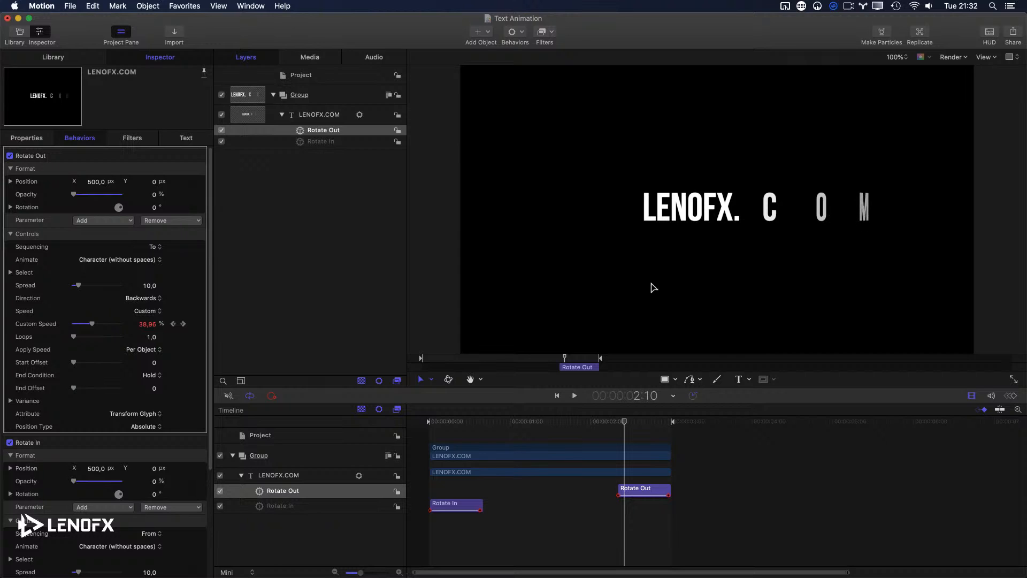
pyautogui.moveTo(638, 426)
pyautogui.mouseDown()
pyautogui.moveTo(596, 420)
pyautogui.moveTo(634, 432)
pyautogui.moveTo(601, 425)
pyautogui.moveTo(642, 424)
pyautogui.moveTo(607, 426)
pyautogui.moveTo(631, 426)
pyautogui.mouseUp()
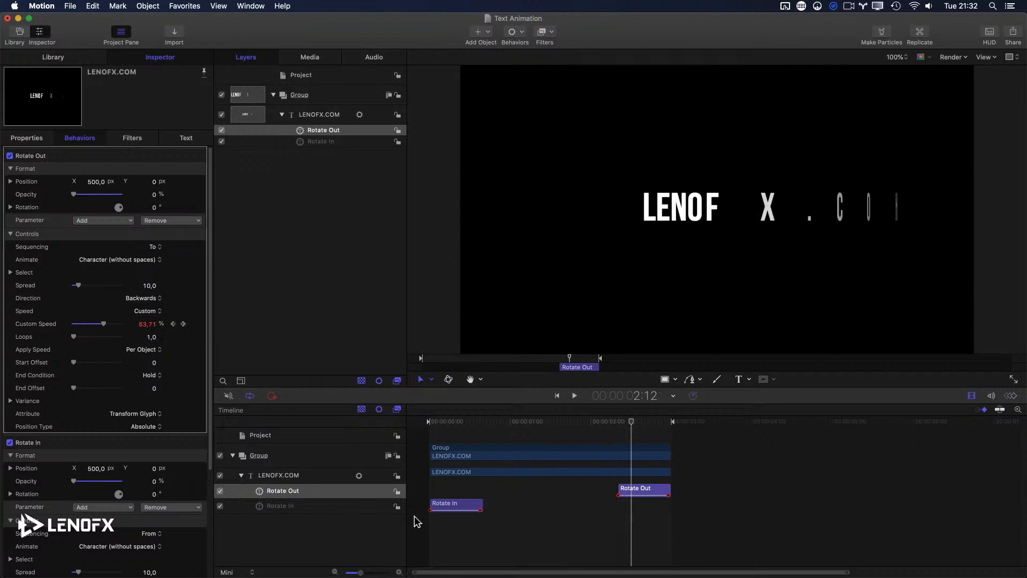
# Show only the Keyframe Editor and enlarge Rotate Out's Custom Speed curve around 2:17
pyautogui.press('super+8')
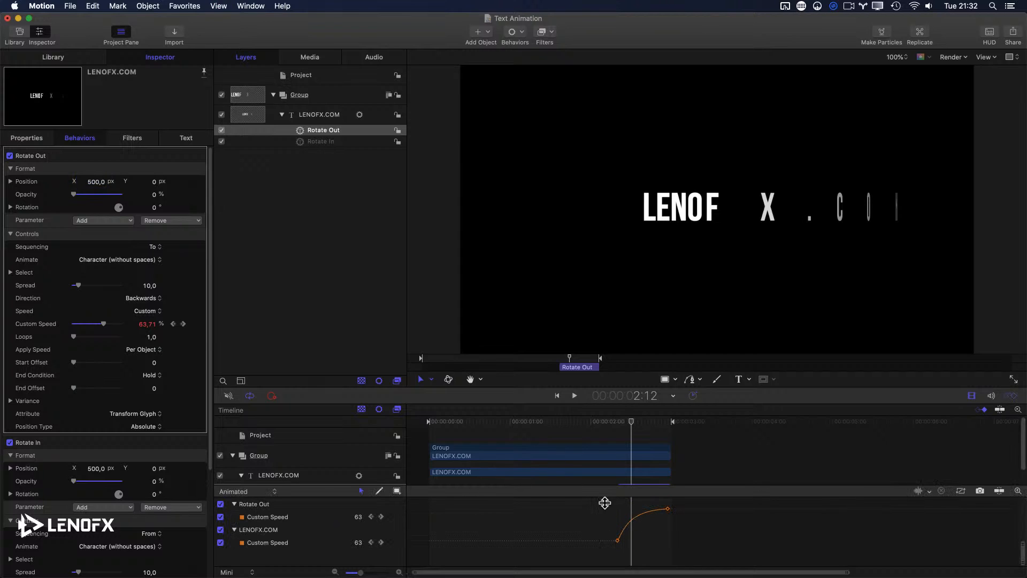
pyautogui.press('super+7')
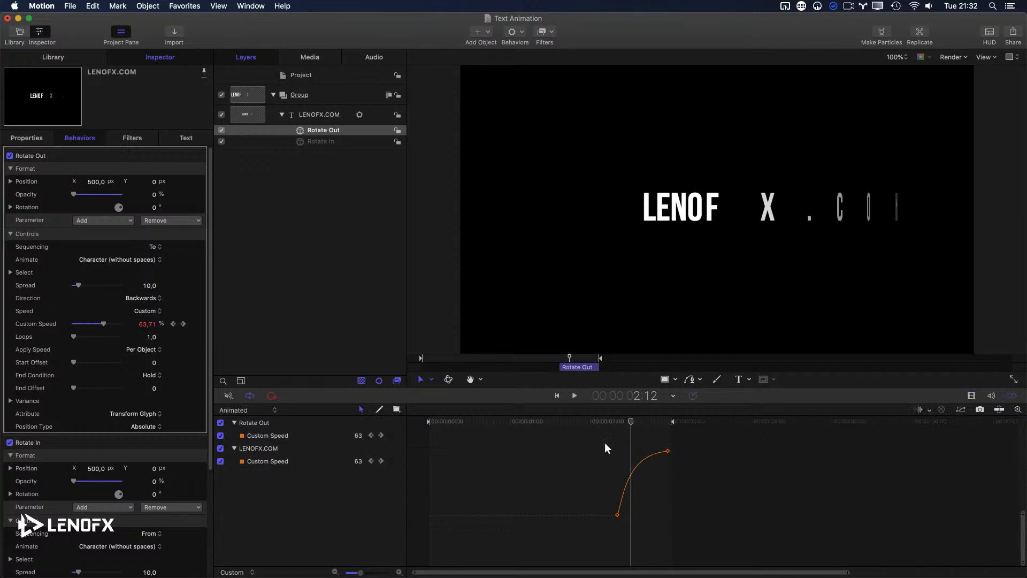
pyautogui.moveTo(633, 423); pyautogui.dragTo(649, 424)
pyautogui.press('super+=')
pyautogui.press('super+=')
pyautogui.press('super+=')
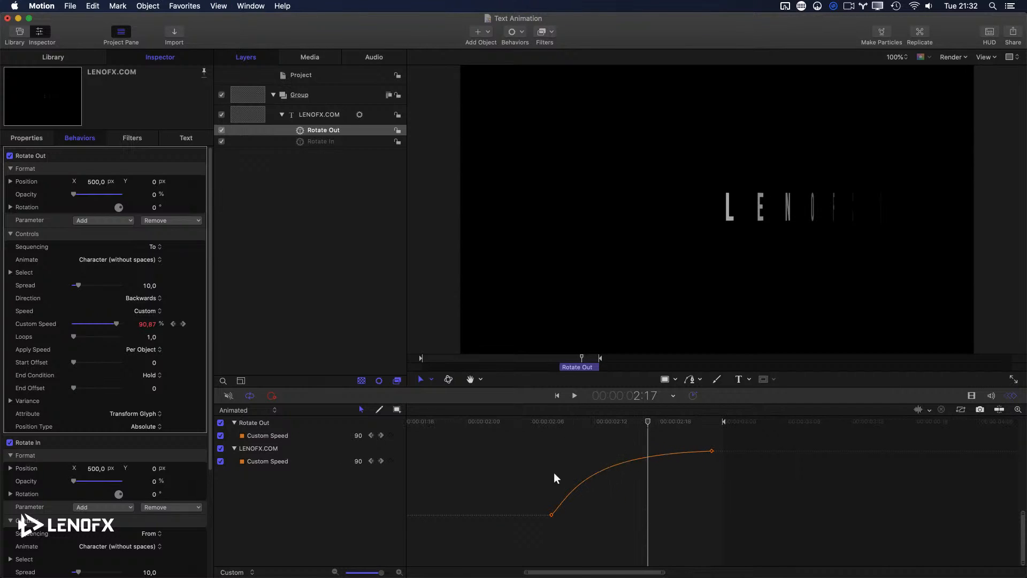
pyautogui.moveTo(663, 573); pyautogui.dragTo(703, 572)
pyautogui.moveTo(523, 574)
pyautogui.mouseDown()
pyautogui.moveTo(592, 567)
pyautogui.moveTo(523, 567)
pyautogui.moveTo(532, 566)
pyautogui.mouseUp()
pyautogui.press('super+equal')
pyautogui.press('super+equal')
pyautogui.press('super+minus')
pyautogui.press('super+minus')
pyautogui.press('super+minus')
pyautogui.press('super+minus')
pyautogui.press('super+minus')
pyautogui.press('super+minus')
pyautogui.press('super+minus')
pyautogui.press('super+equal')
pyautogui.press('super+equal')
pyautogui.press('super+equal')
pyautogui.press('super+equal')
pyautogui.press('super+equal')
pyautogui.press('super+equal')
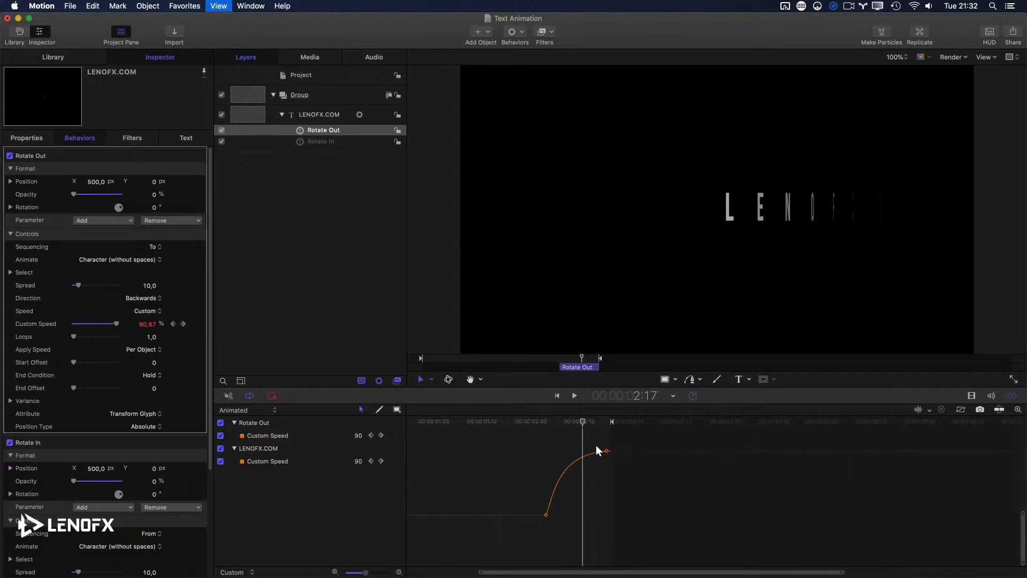
pyautogui.press('super+minus')
pyautogui.press('super+minus')
pyautogui.press('super+minus')
pyautogui.press('super+minus')
pyautogui.press('super+equal')
# Reshape Rotate Out's Custom Speed curve to start slowly and accelerate toward the last keyframe, and play the animation
pyautogui.moveTo(508, 488); pyautogui.dragTo(572, 552)
pyautogui.moveTo(549, 492); pyautogui.dragTo(597, 517)
pyautogui.moveTo(595, 440); pyautogui.dragTo(634, 476)
pyautogui.moveTo(552, 453); pyautogui.dragTo(596, 465)
pyautogui.moveTo(570, 499); pyautogui.dragTo(499, 525)
pyautogui.moveTo(595, 517); pyautogui.dragTo(582, 516)
pyautogui.click(525, 439)
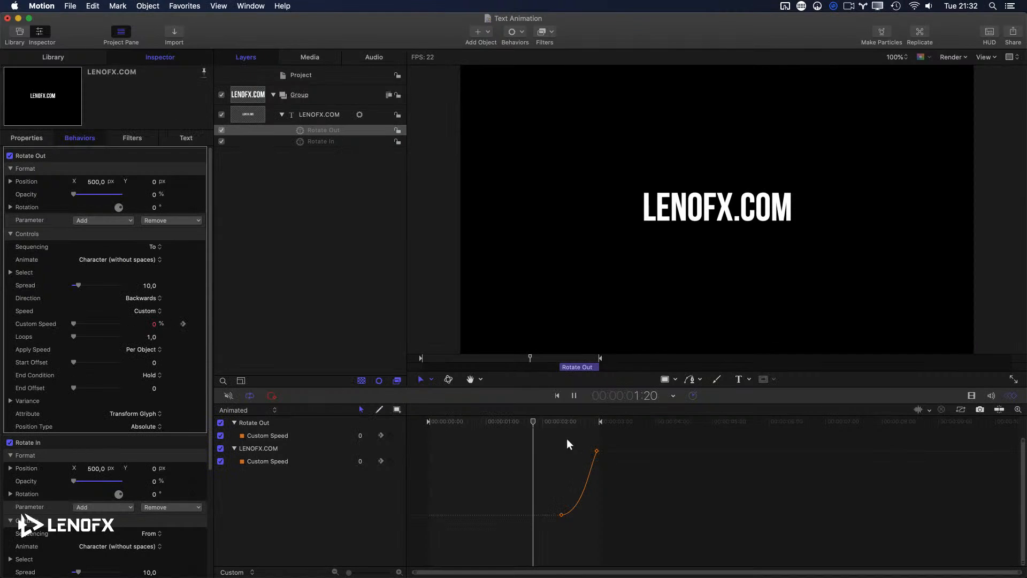
pyautogui.press('space')
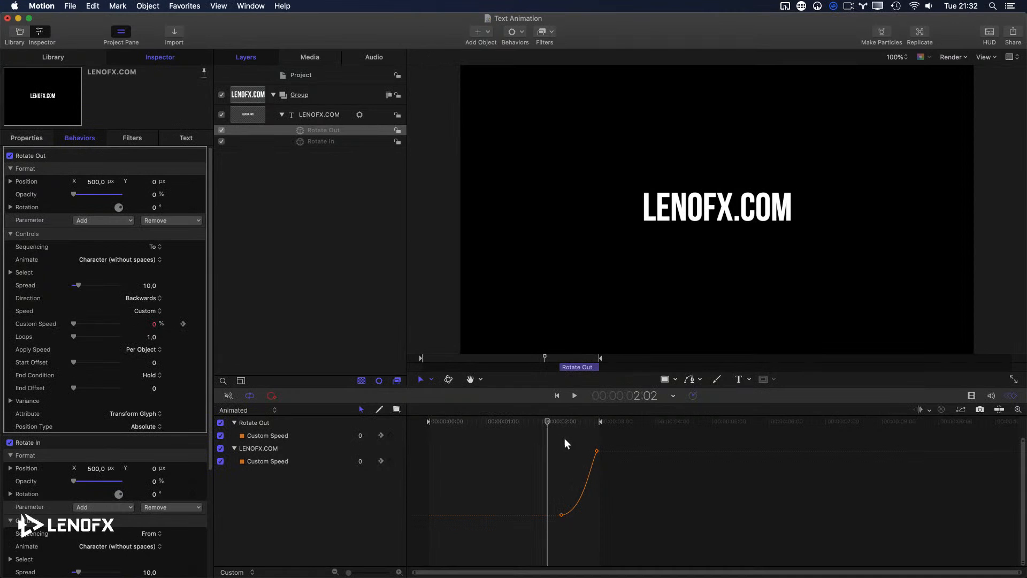
# Set Time View Updating to Don't update in the Time preferences, and move the preferences window away from the canvas
pyautogui.press('super+comma')
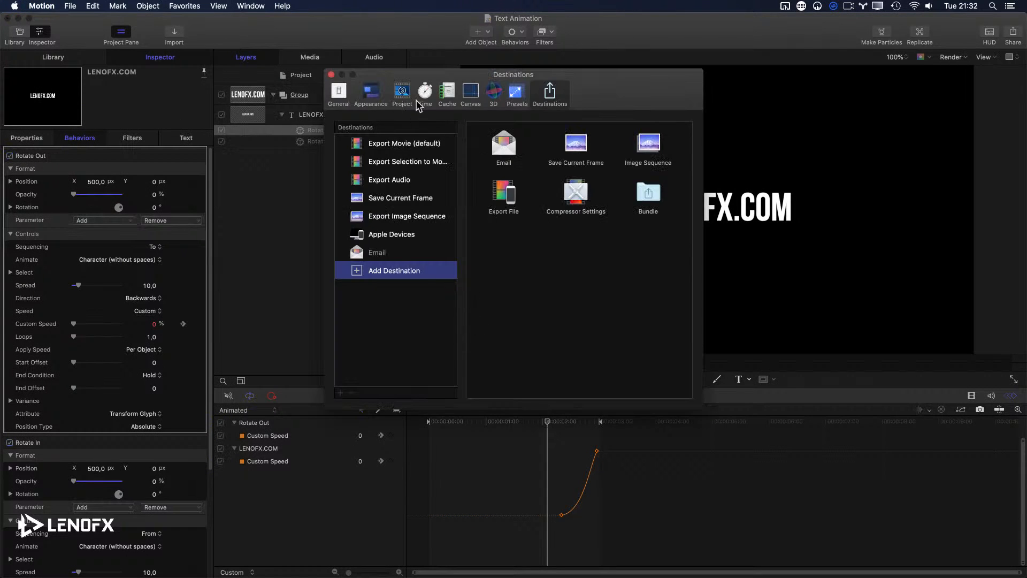
pyautogui.click(402, 92)
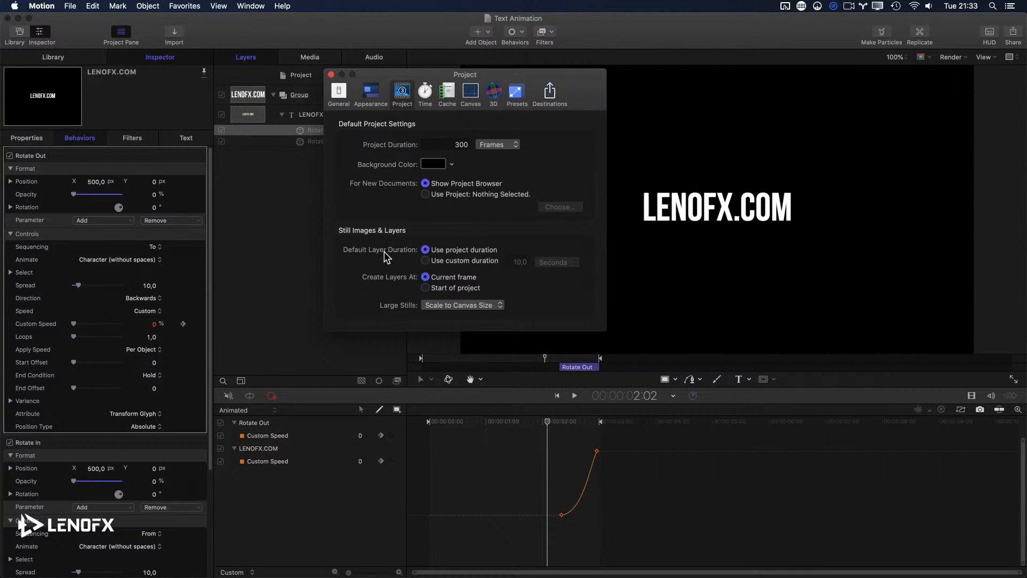
pyautogui.click(427, 96)
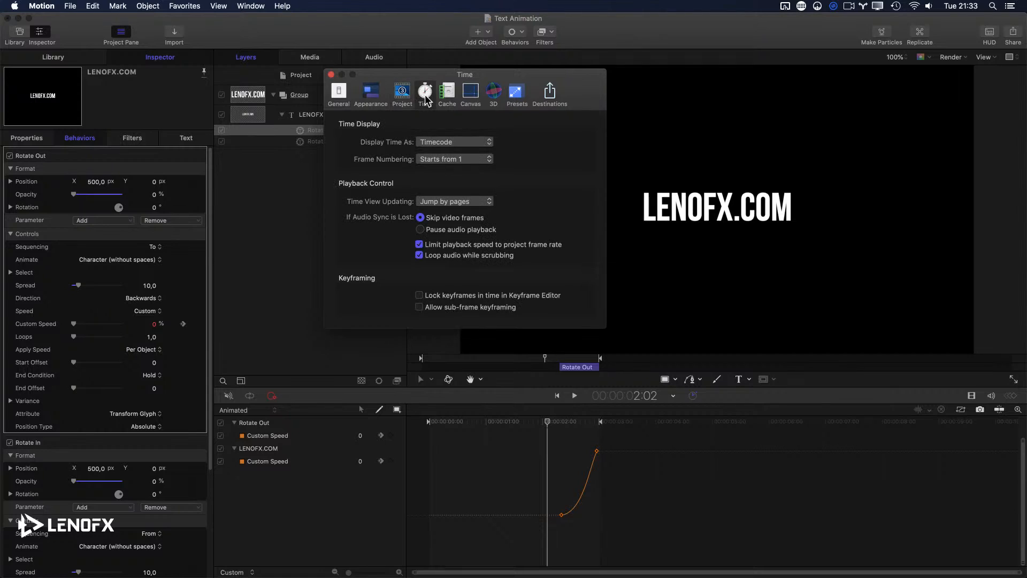
pyautogui.click(459, 202)
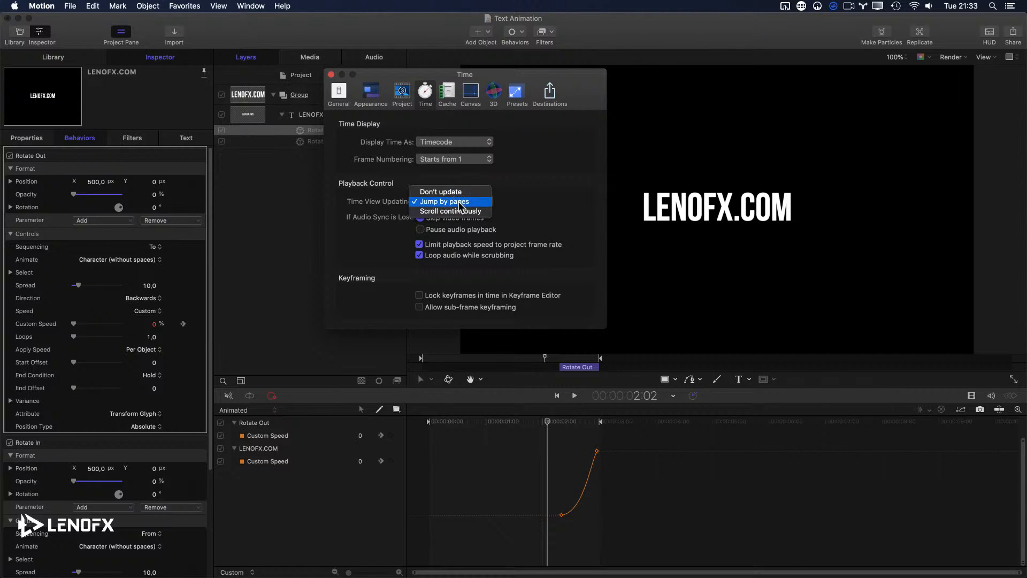
pyautogui.click(440, 192)
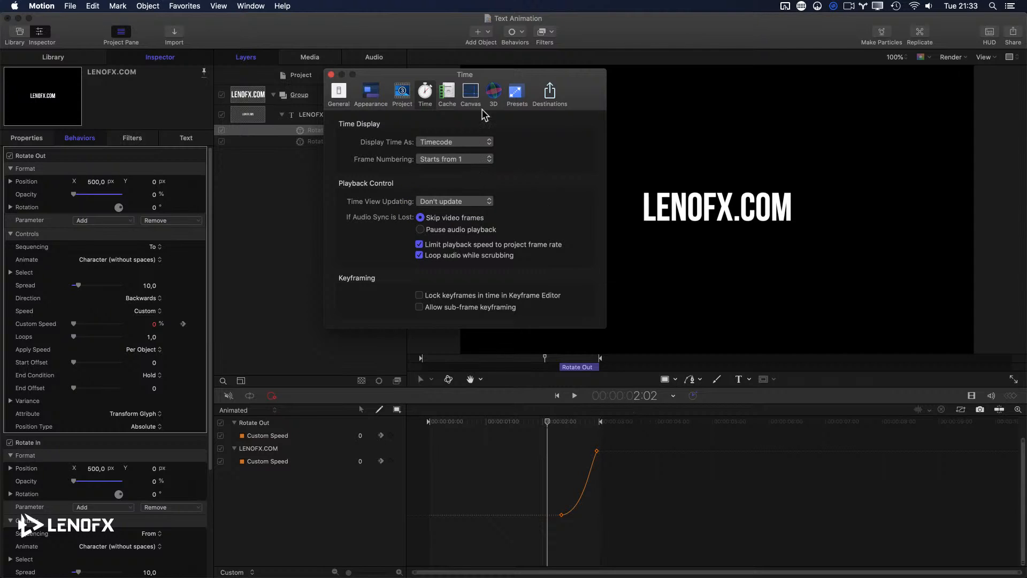
pyautogui.moveTo(324, 75); pyautogui.dragTo(663, 326)
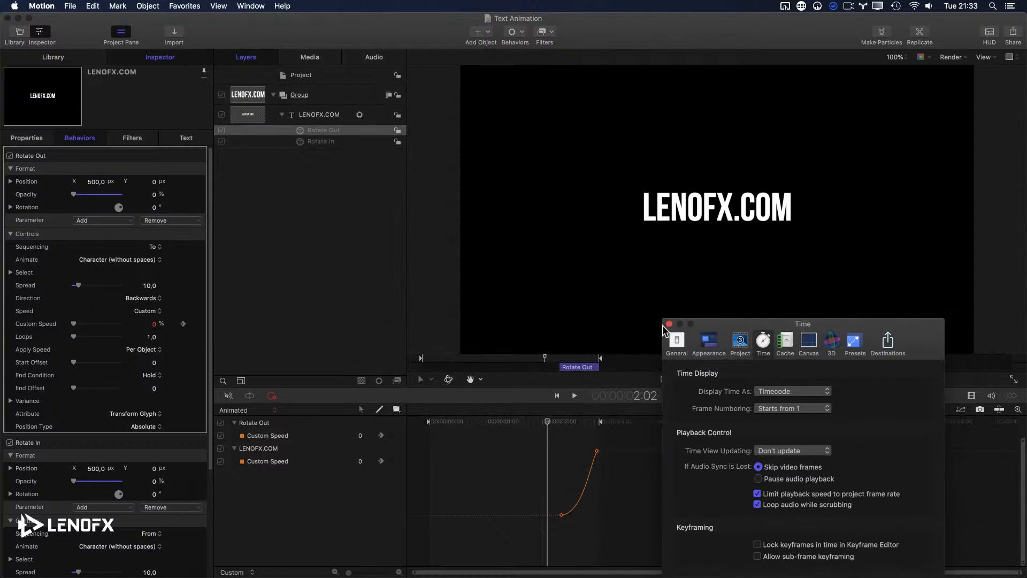
# Close the preferences window, scrub back through the LENOFX.COM animation, and play it from the start to review the intro and exit
pyautogui.click(669, 325)
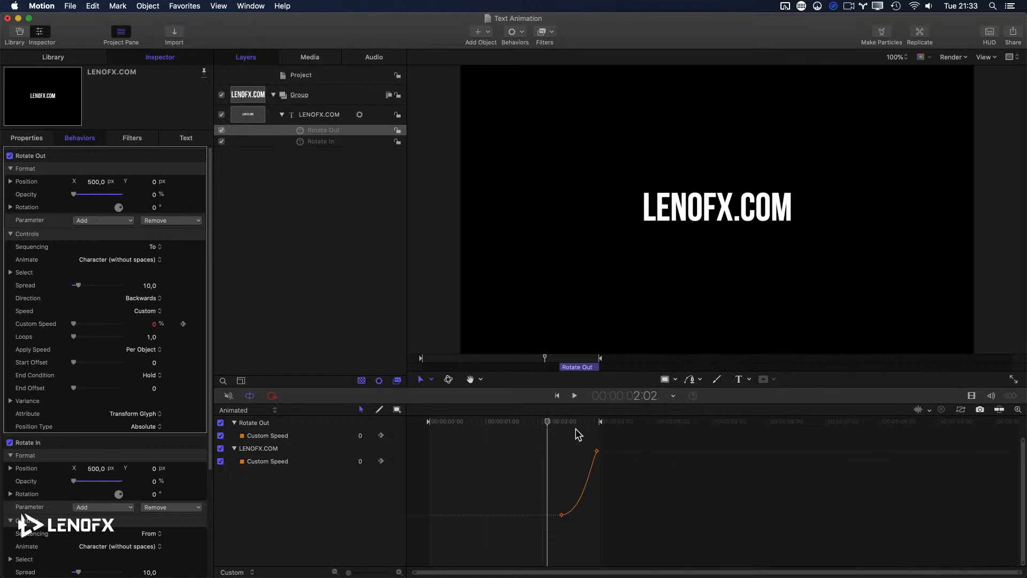
pyautogui.moveTo(545, 419); pyautogui.dragTo(541, 448)
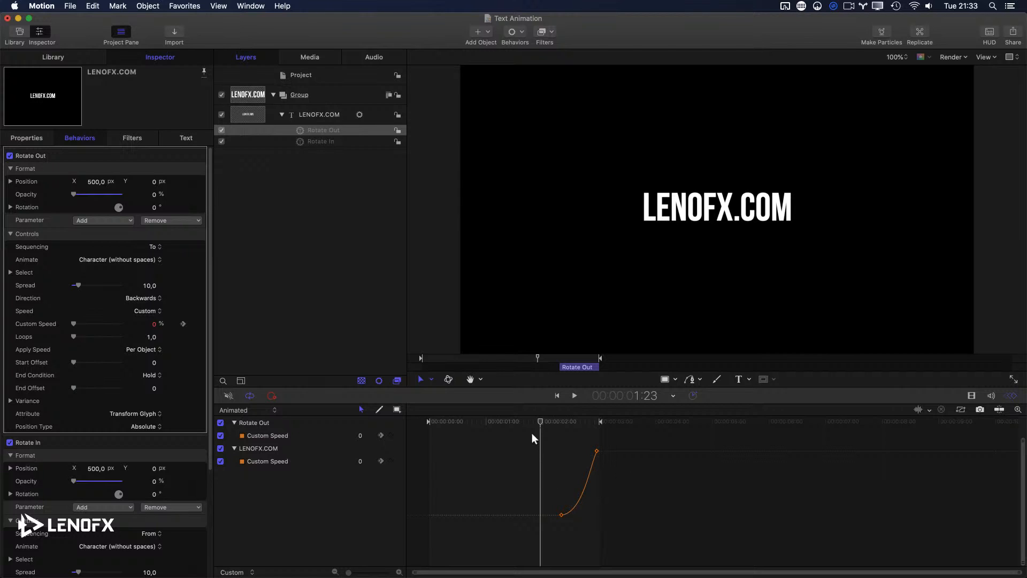
pyautogui.moveTo(532, 432); pyautogui.dragTo(448, 428)
pyautogui.press('space')
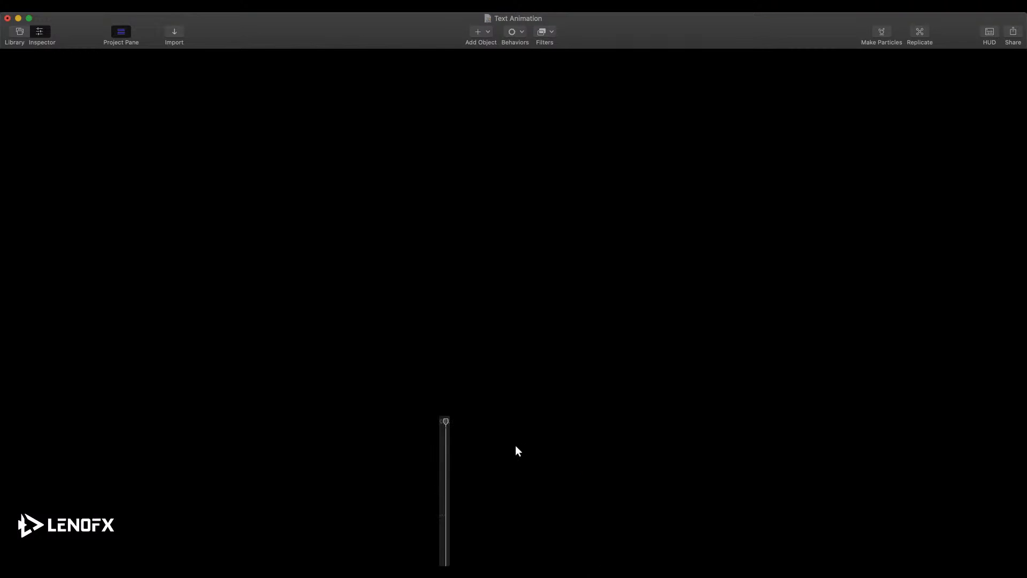
pyautogui.press('space')
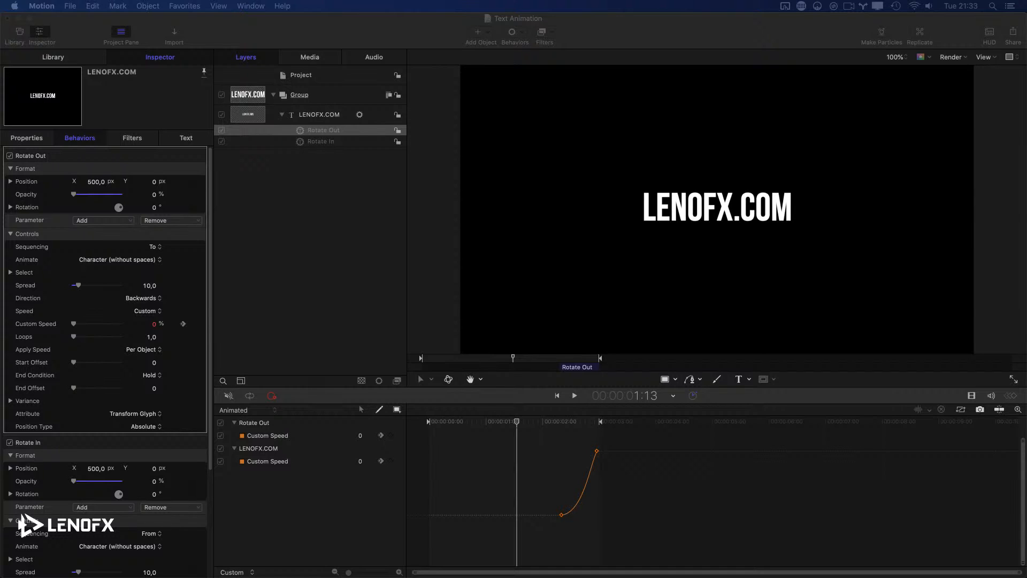
pyautogui.click(449, 436)
pyautogui.press('space')
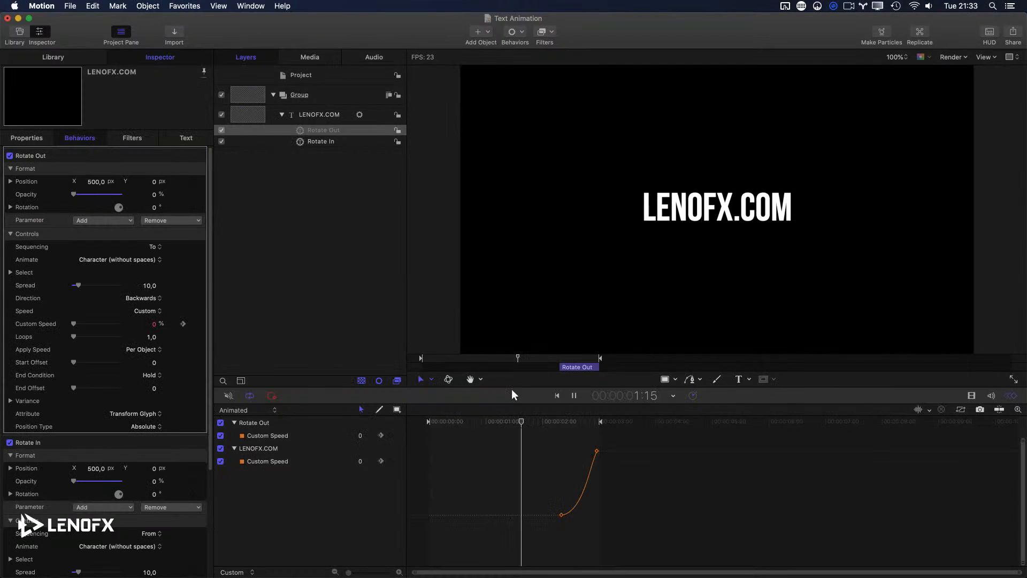
pyautogui.press('space')
pyautogui.moveTo(544, 420); pyautogui.dragTo(387, 429)
pyautogui.press('space')
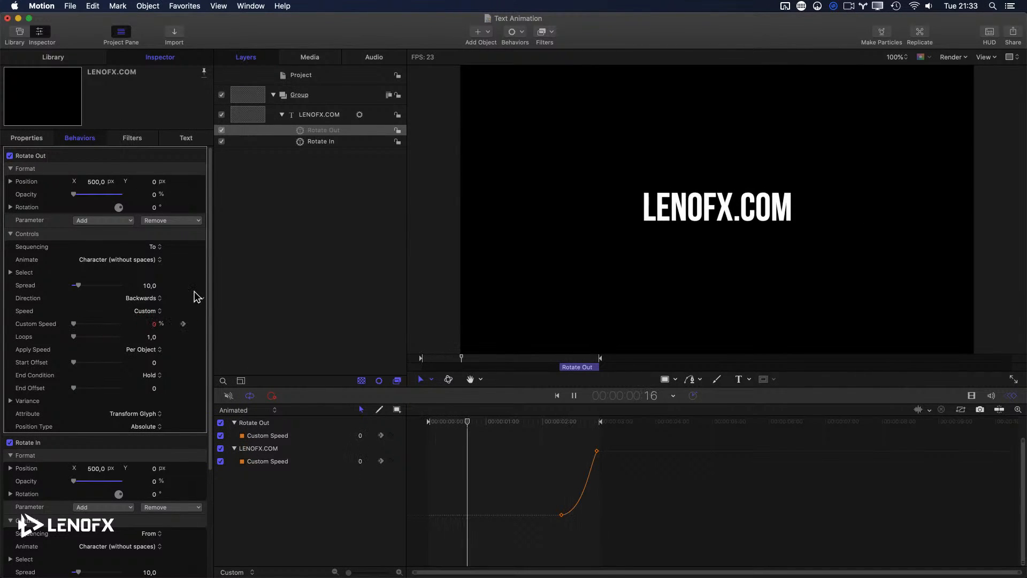
pyautogui.press('space')
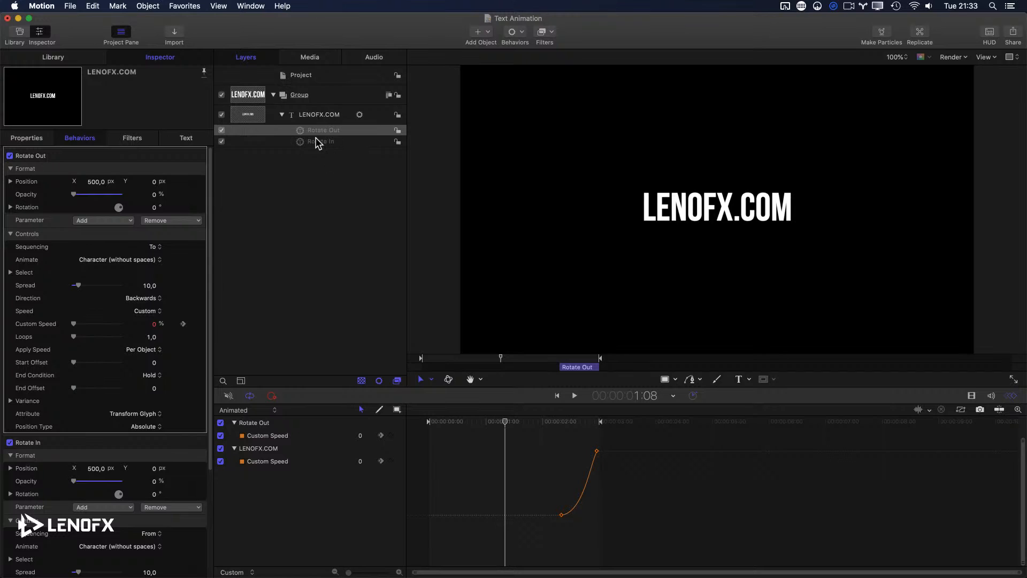
# Duplicate the LENOFX.COM text layer with its behaviors, and hide and collapse the original layer
pyautogui.click(322, 113)
pyautogui.press('cmd+d')
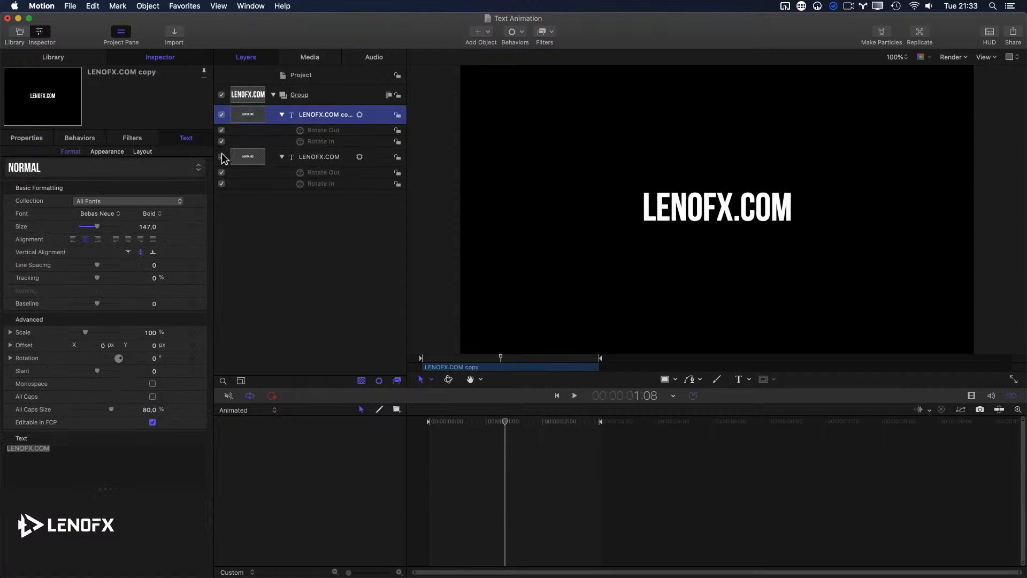
pyautogui.click(221, 156)
pyautogui.click(282, 157)
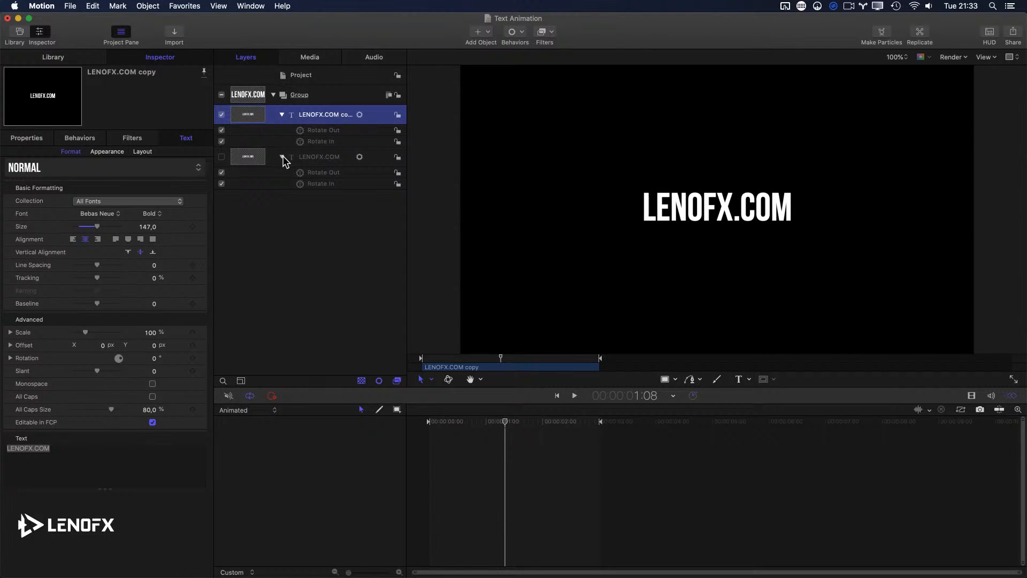
# Replace the duplicated layer's text with a first and last name, with the playhead at a frame where it is fully visible
pyautogui.click(319, 140)
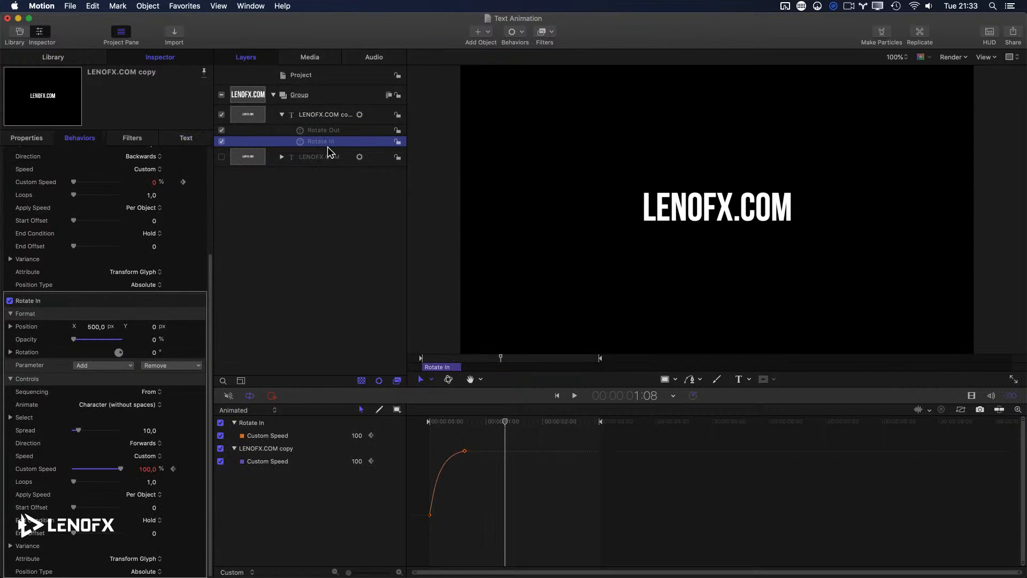
pyautogui.moveTo(472, 421)
pyautogui.mouseDown()
pyautogui.moveTo(436, 422)
pyautogui.moveTo(479, 421)
pyautogui.mouseUp()
pyautogui.click(328, 117)
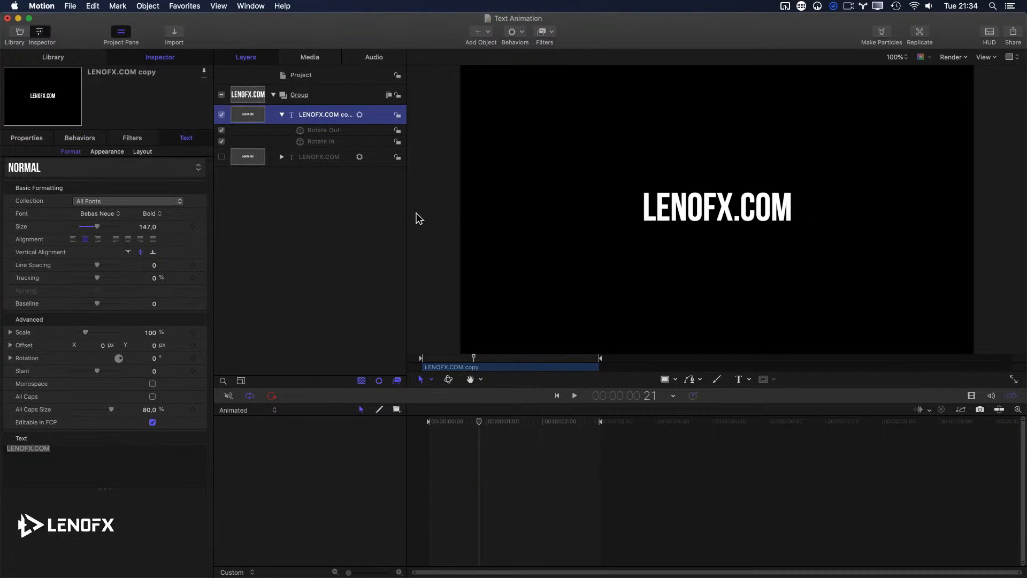
pyautogui.doubleClick(705, 216)
pyautogui.write('leno pro')
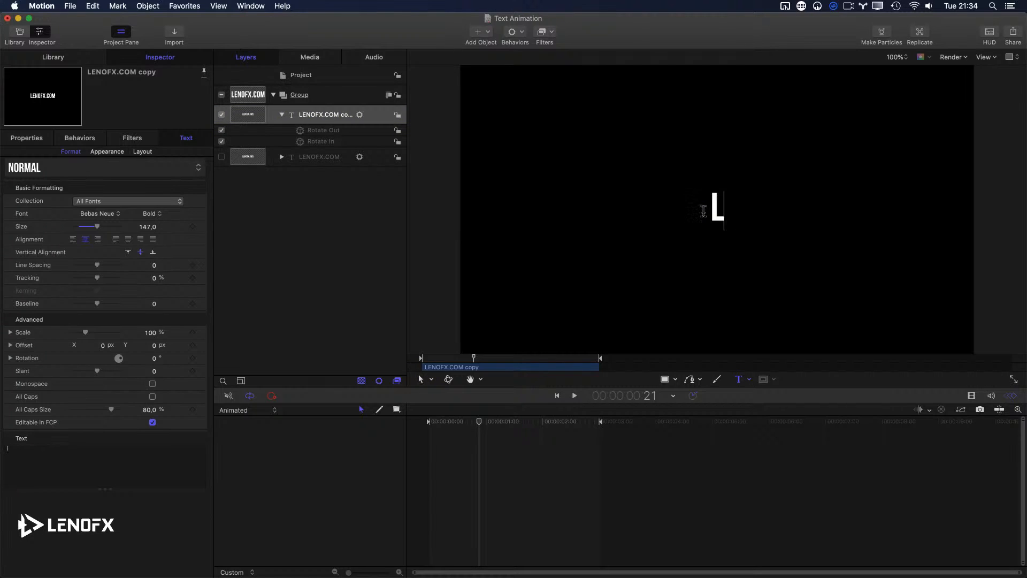
pyautogui.press('BackSpace')
pyautogui.press('BackSpace')
pyautogui.write('orto')
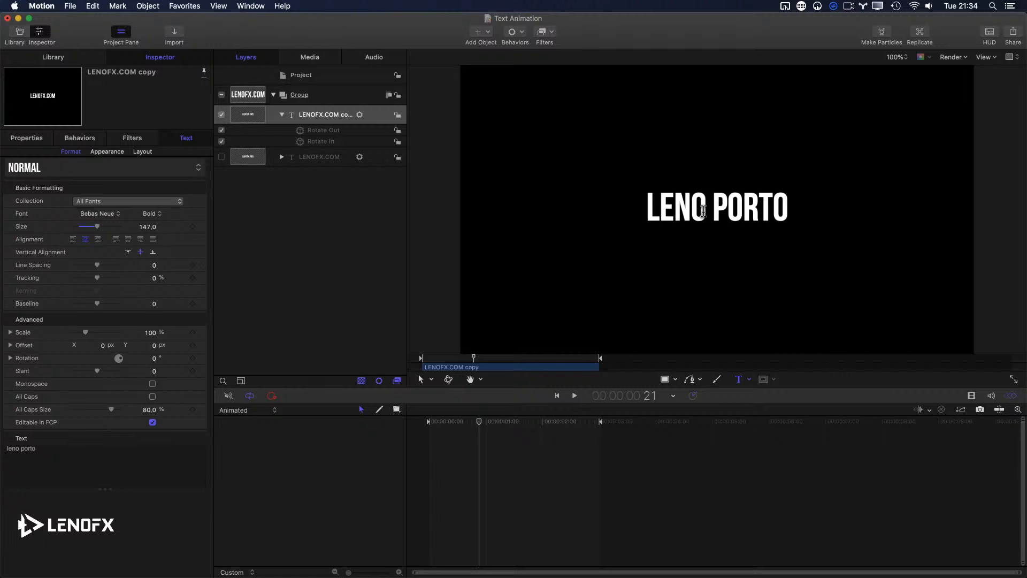
pyautogui.press('Escape')
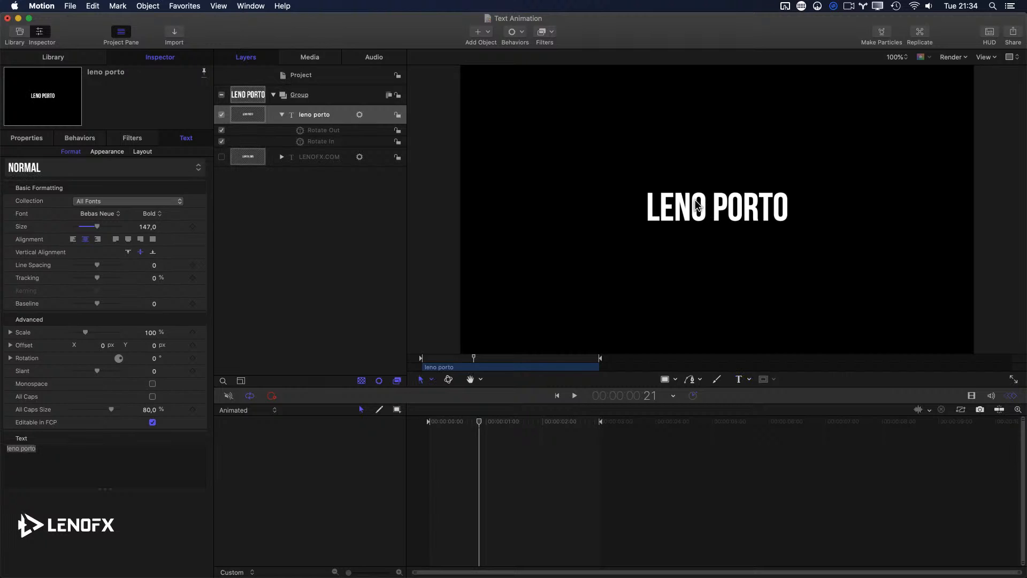
# Set the duplicated text's Rotate In behavior to animate by Word with a Spread of 5, and play it
pyautogui.click(316, 142)
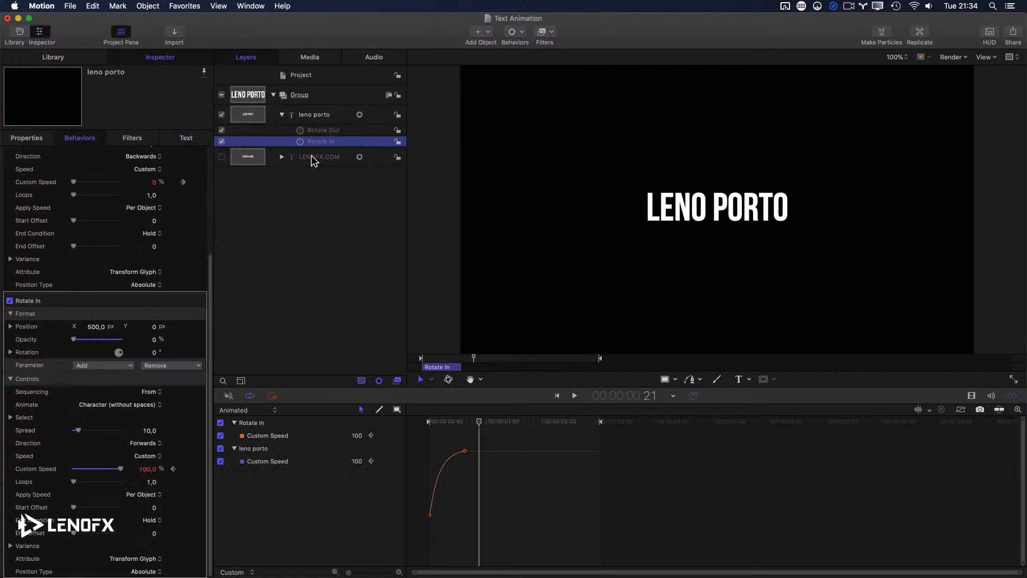
pyautogui.moveTo(479, 422); pyautogui.dragTo(370, 425)
pyautogui.press('space')
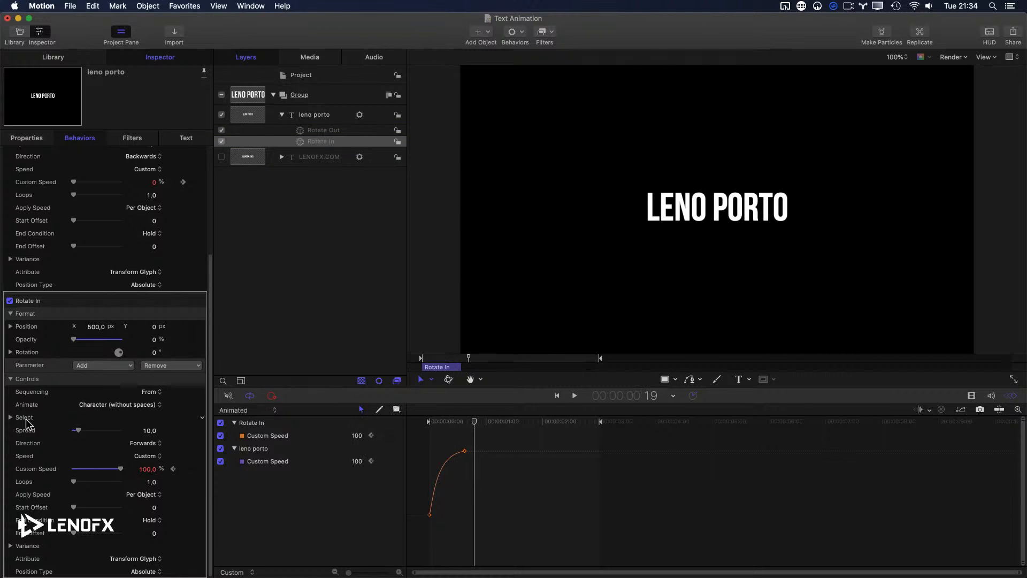
pyautogui.click(107, 406)
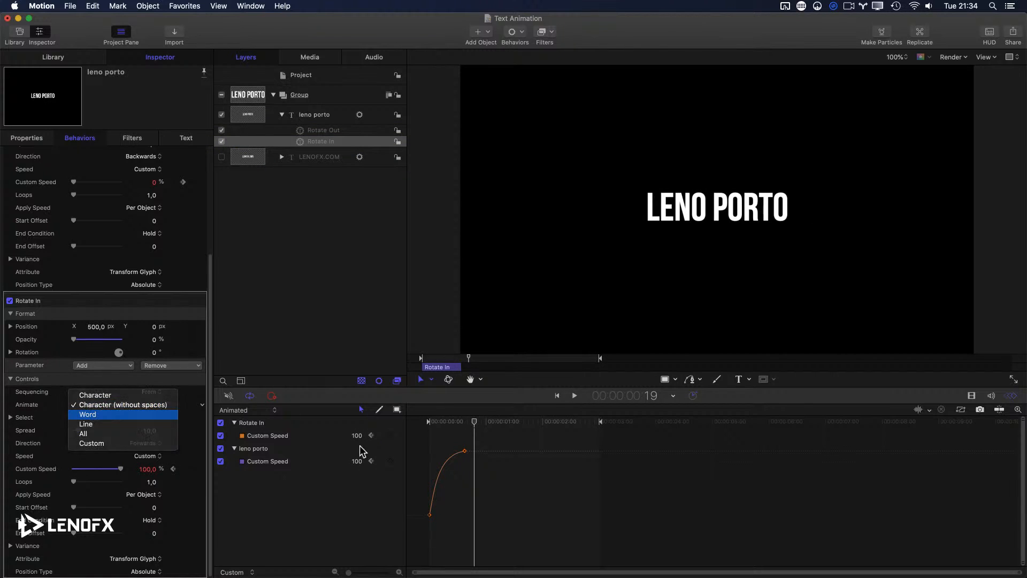
pyautogui.press('Return')
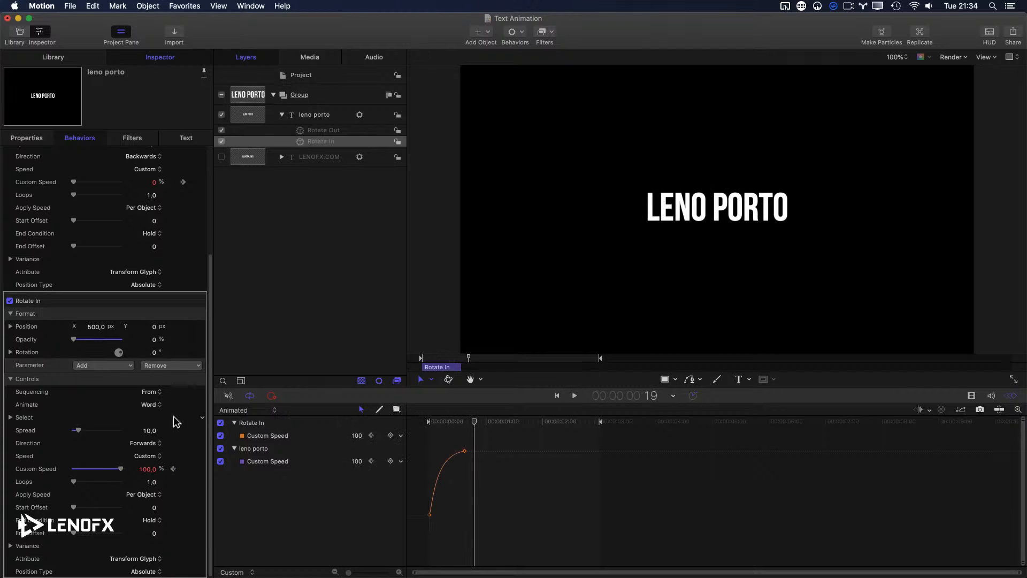
pyautogui.click(159, 431)
pyautogui.press('space')
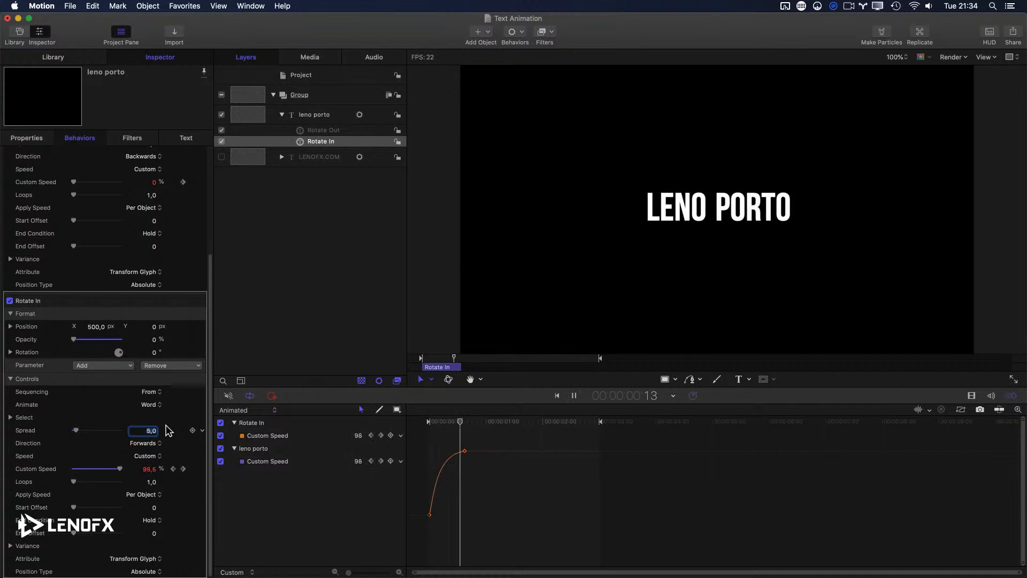
pyautogui.press('space')
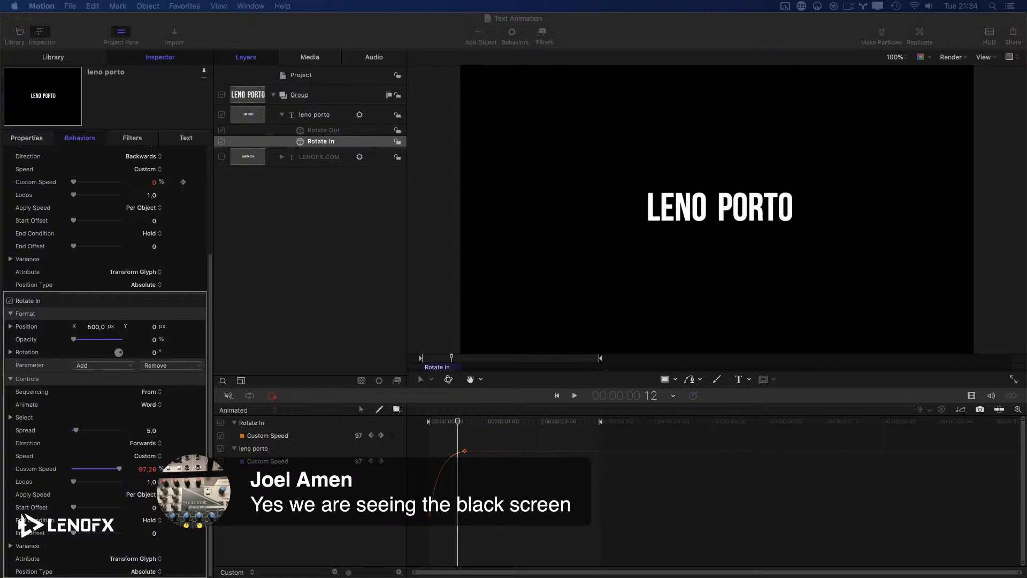
# Replay the word animation, and shorten the play range to end just past one second so that only the intro plays
pyautogui.click(355, 424)
pyautogui.press('Home')
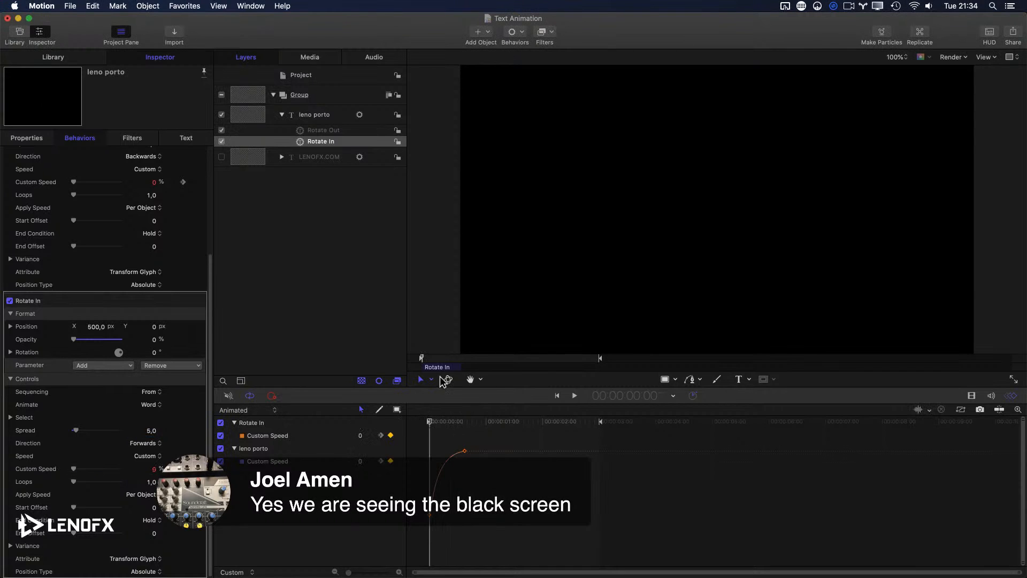
pyautogui.press('space')
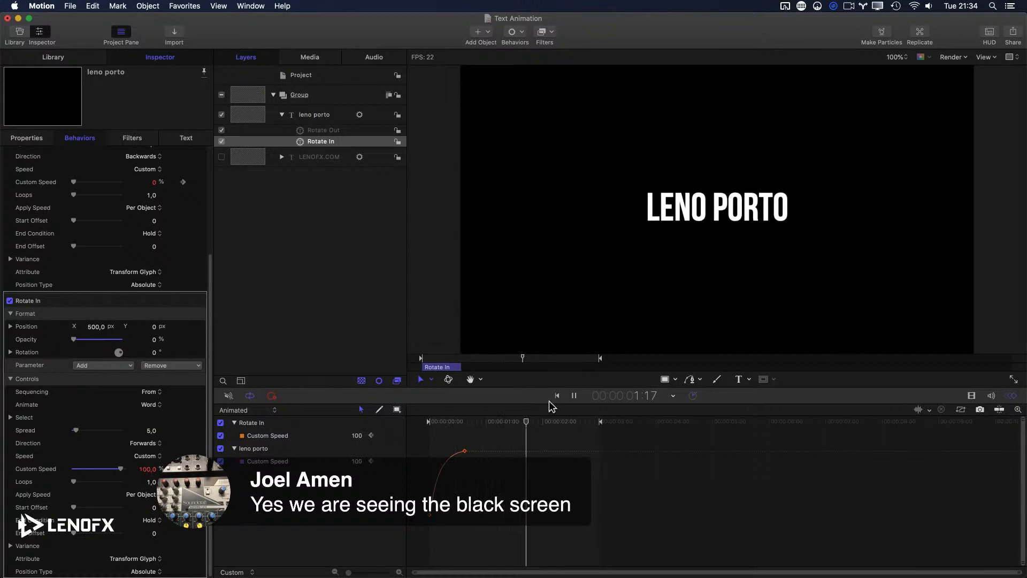
pyautogui.press('space')
pyautogui.moveTo(477, 423); pyautogui.dragTo(497, 425)
pyautogui.press('Home')
pyautogui.press('space')
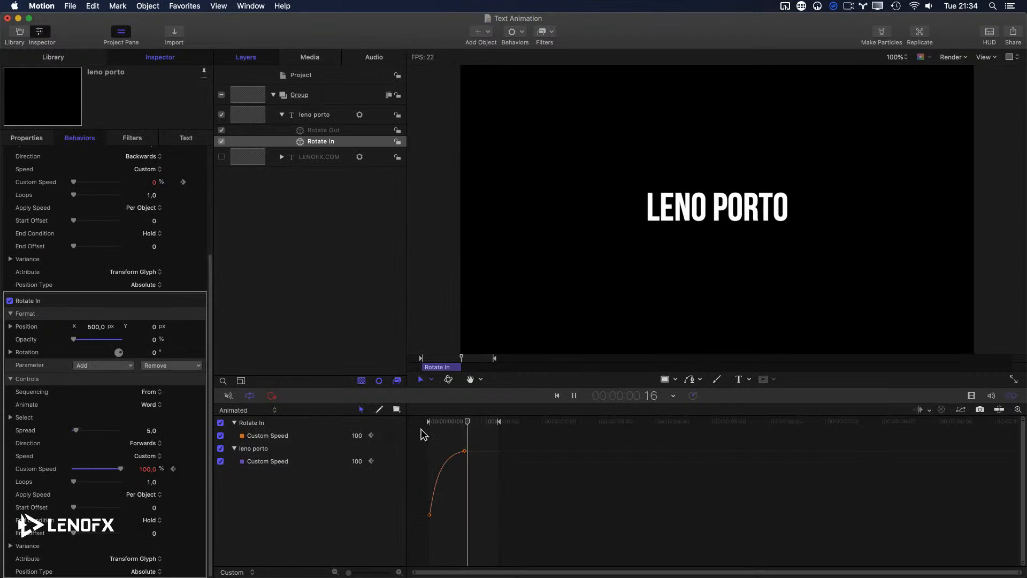
pyautogui.press('space')
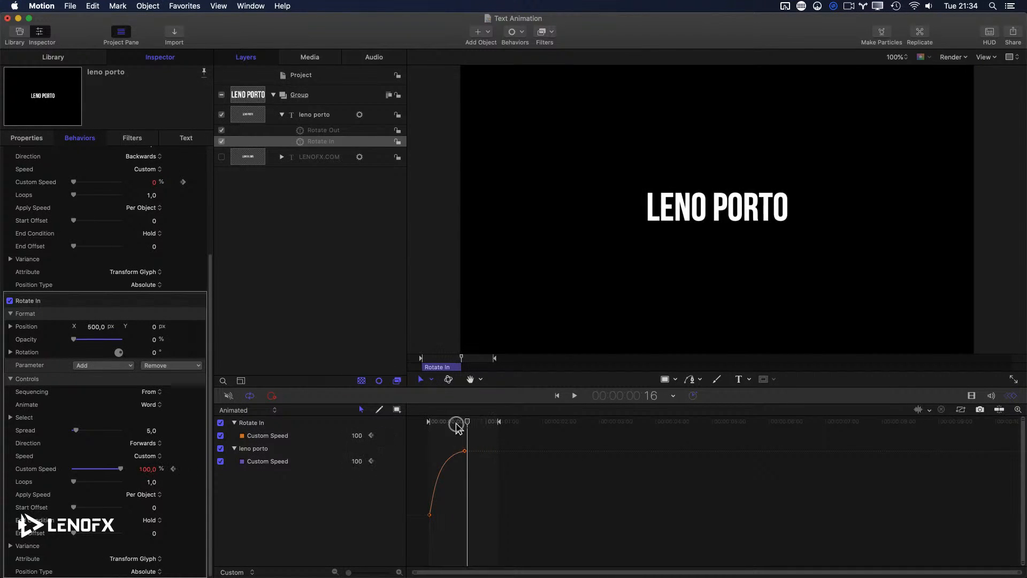
# Play and scrub the word-by-word intro repeatedly from the first frame to examine its movement
pyautogui.press('Home')
pyautogui.press('space')
pyautogui.click(419, 425)
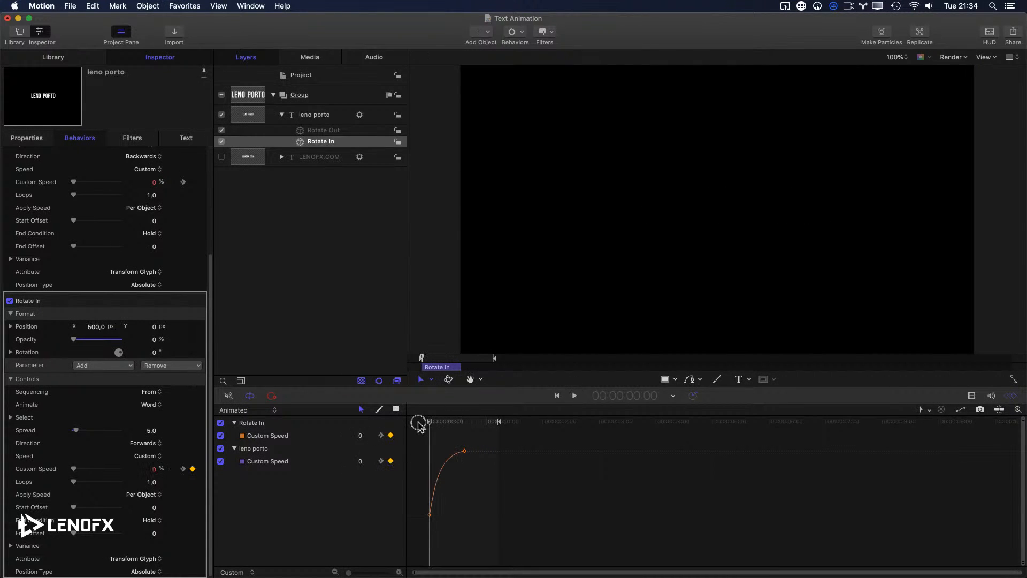
pyautogui.press('space')
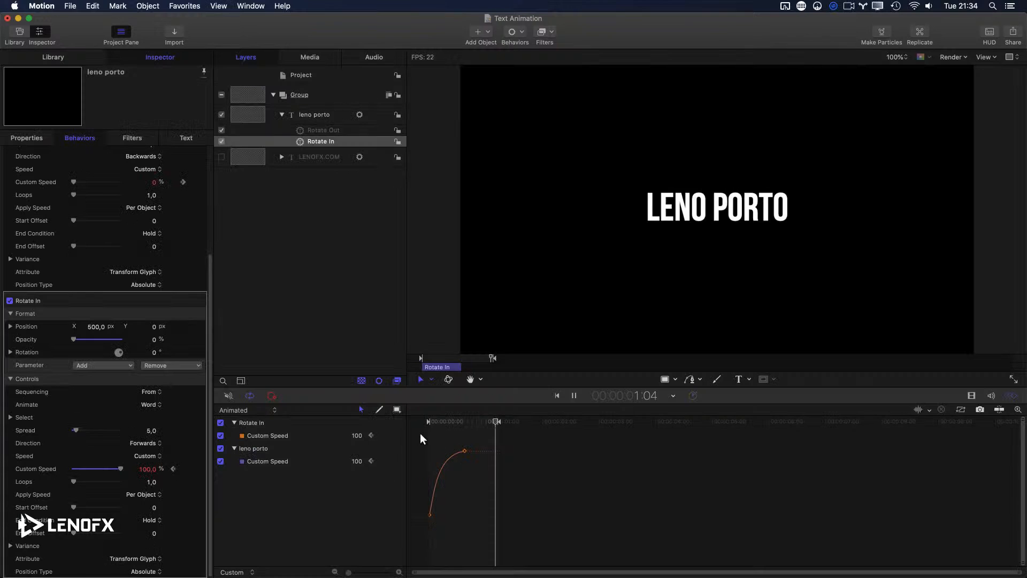
pyautogui.press('space')
pyautogui.moveTo(447, 423); pyautogui.dragTo(399, 438)
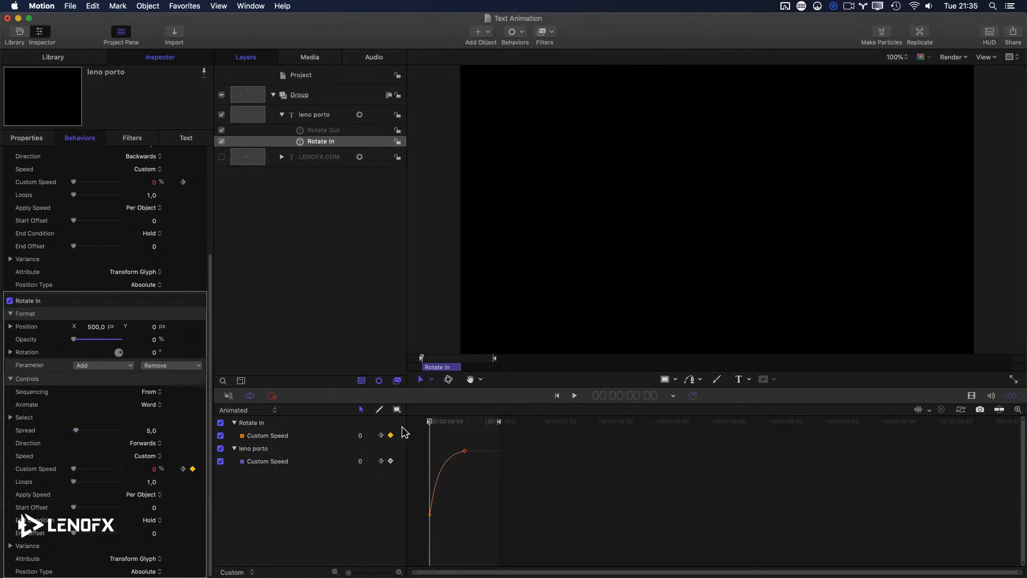
pyautogui.press('space')
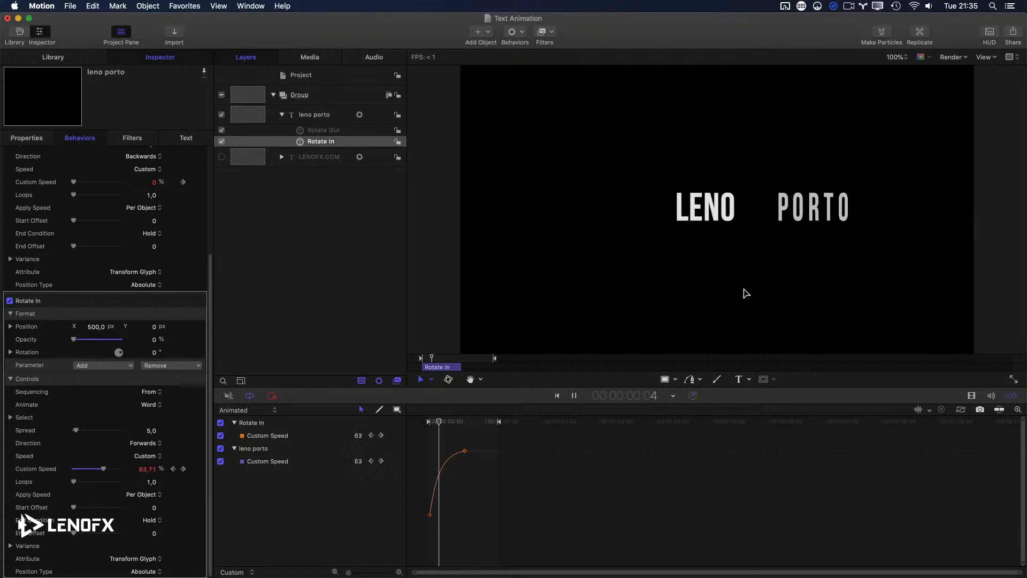
pyautogui.press('space')
pyautogui.moveTo(461, 423); pyautogui.dragTo(348, 422)
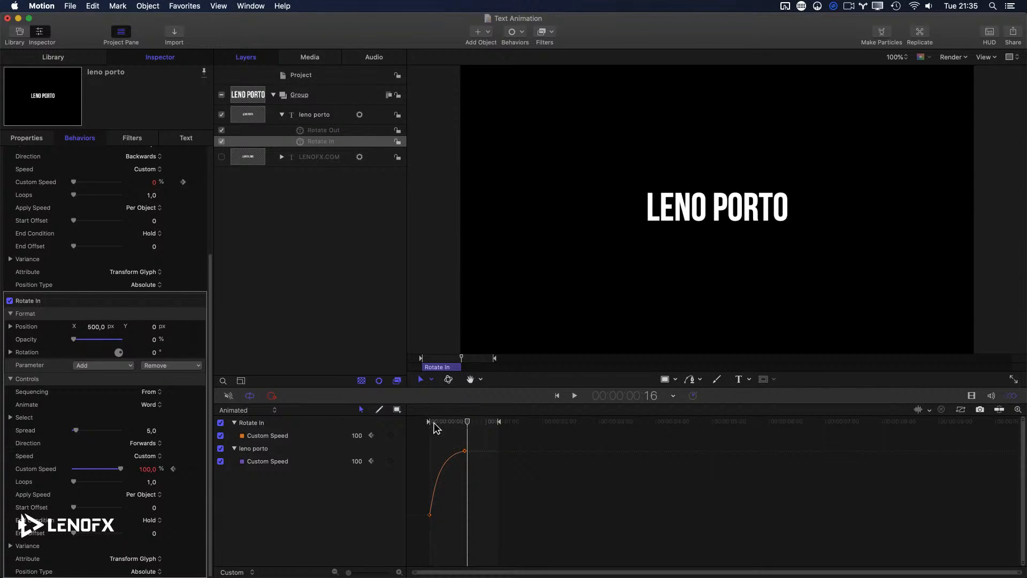
pyautogui.moveTo(443, 425); pyautogui.dragTo(402, 428)
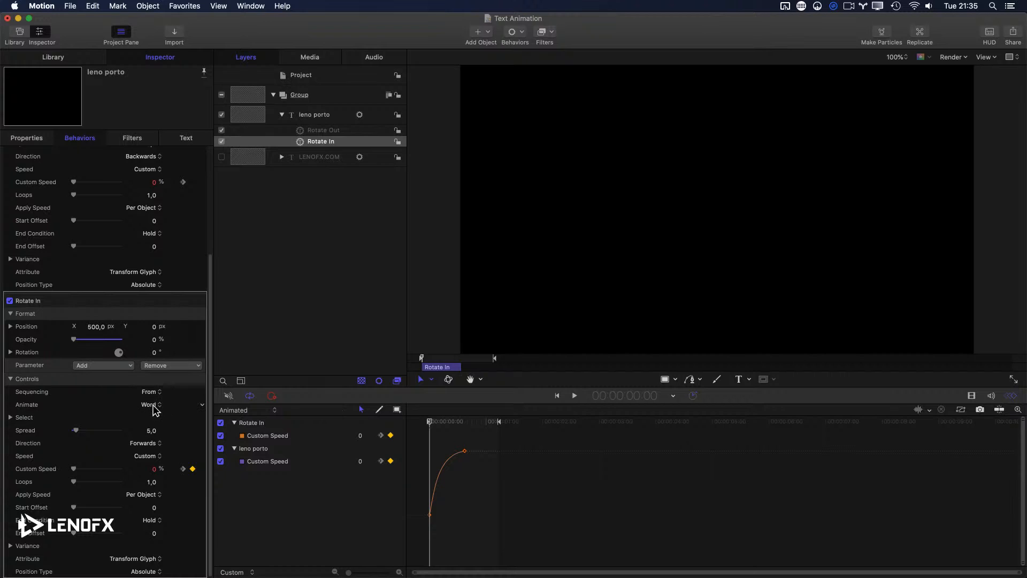
# Set Rotate In's X position to 100 px, and play the intro from the start
pyautogui.click(96, 327)
pyautogui.moveTo(468, 425); pyautogui.dragTo(425, 436)
pyautogui.click(96, 327)
pyautogui.moveTo(484, 421); pyautogui.dragTo(429, 422)
pyautogui.press('space')
pyautogui.press('space')
# Set Rotate In's X position to 1000 px, and play the intro
pyautogui.click(99, 327)
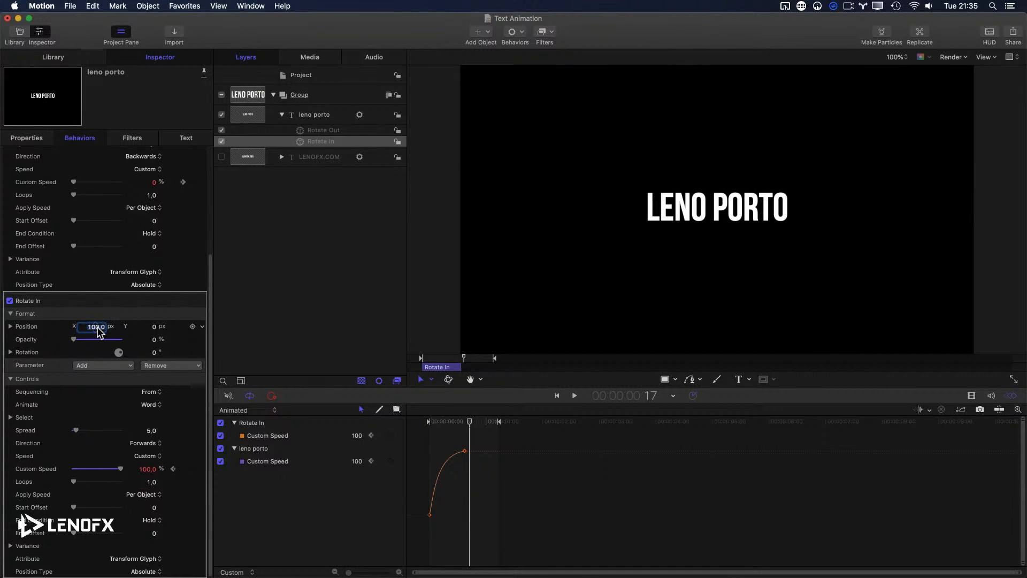
pyautogui.write('1000')
pyautogui.press('Return')
pyautogui.press('space')
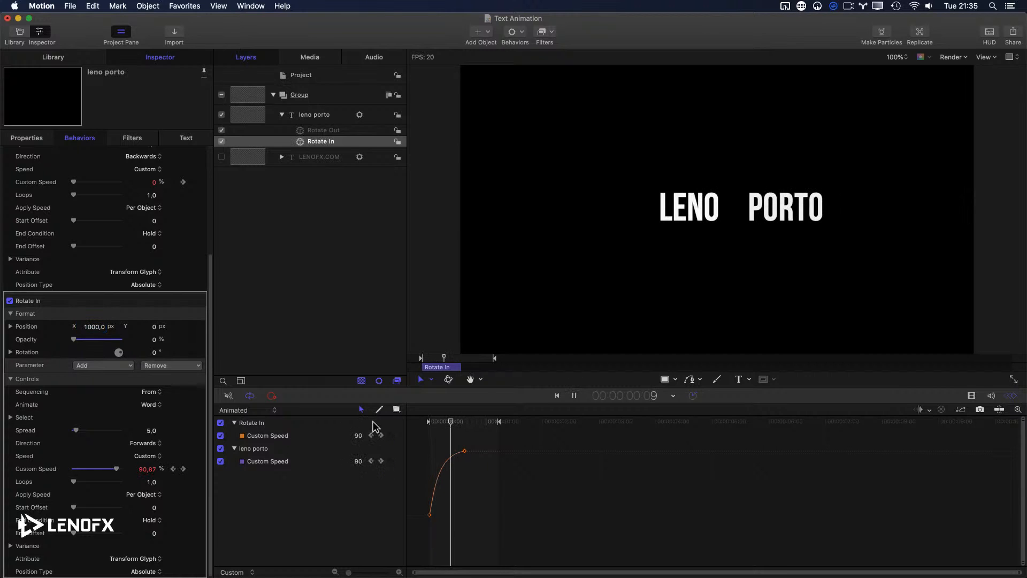
# Set Rotate In's X position to 200 px, and play the intro to check the subtler slide
pyautogui.click(94, 326)
pyautogui.write('200')
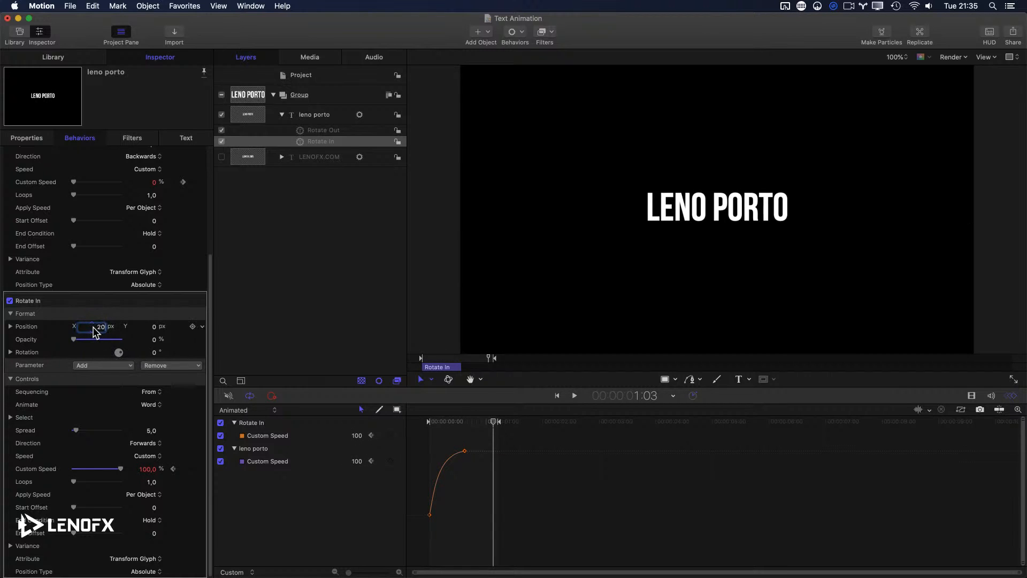
pyautogui.press('Return')
pyautogui.press('space')
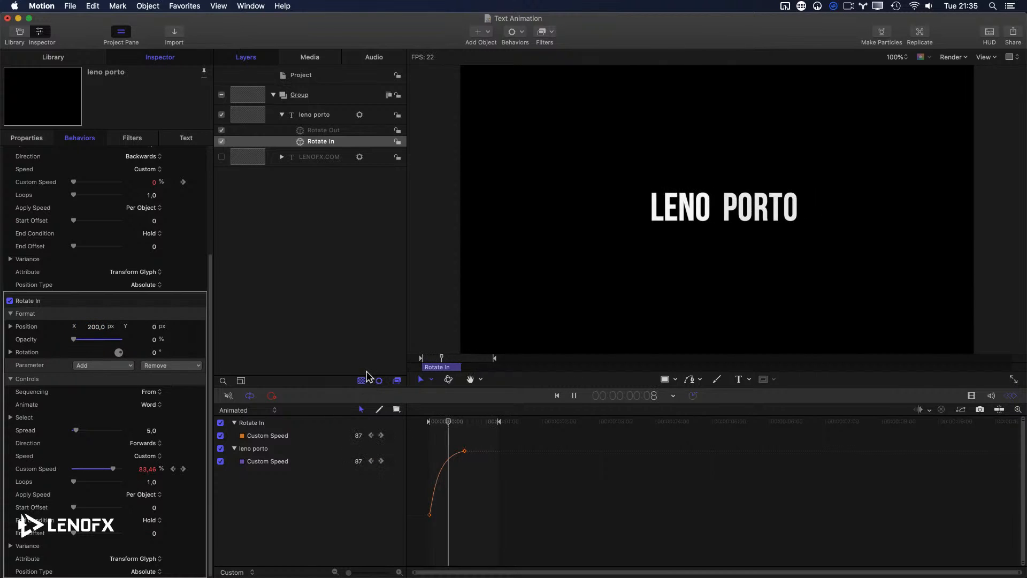
pyautogui.press('space')
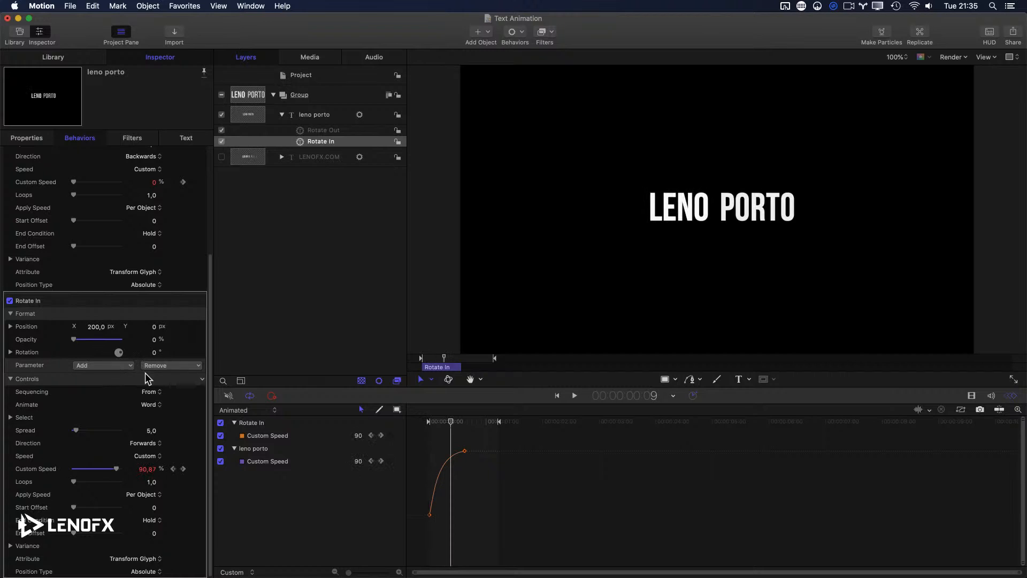
# Remove the Rotation parameter from Rotate In's format settings, and play the intro from the first frame
pyautogui.click(171, 366)
pyautogui.moveTo(176, 376)
pyautogui.click(227, 394)
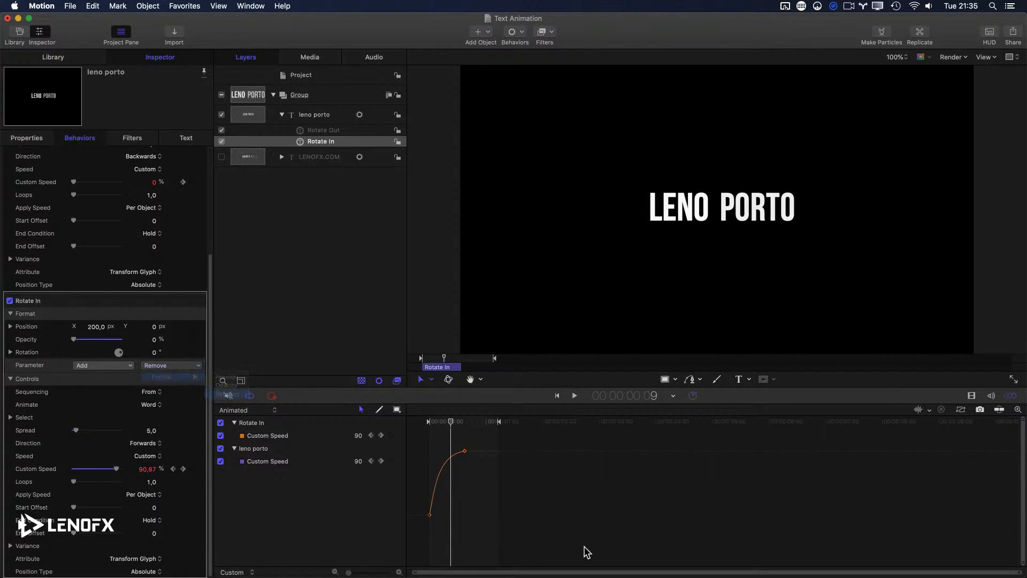
pyautogui.press('Home')
pyautogui.press('space')
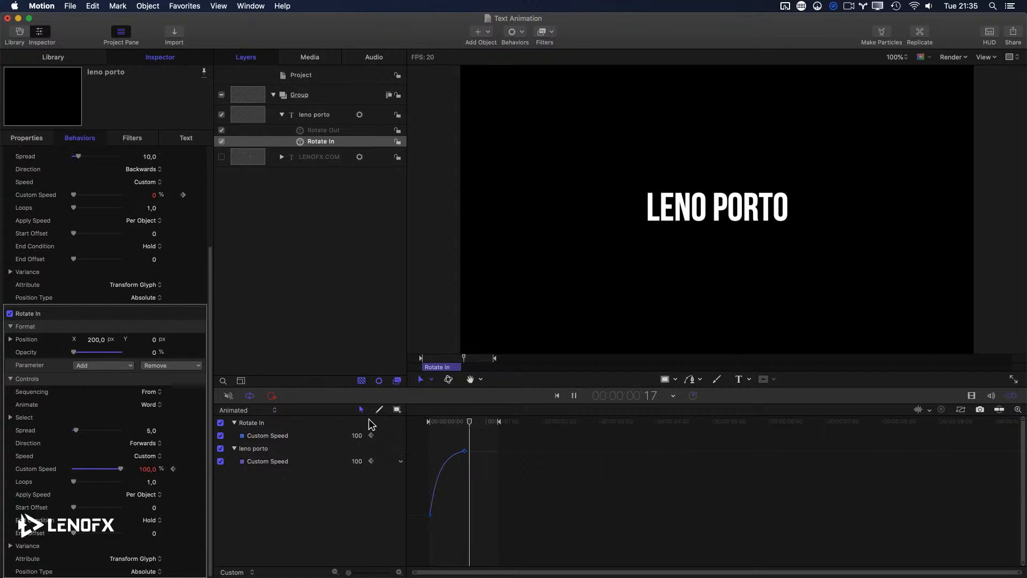
pyautogui.press('space')
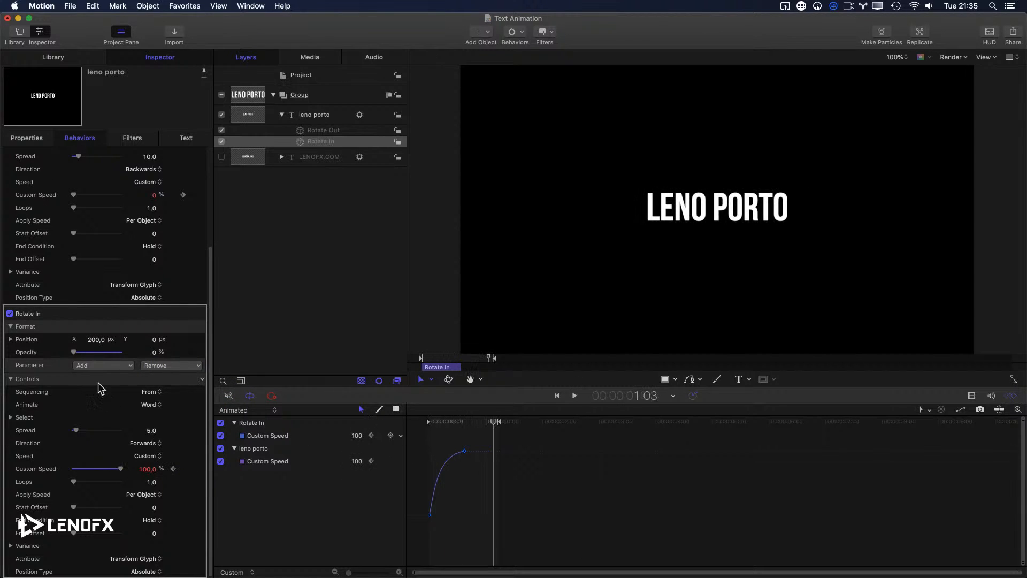
# Set Rotate In's X position to 0 and Y position to -200 px, and play the intro
pyautogui.click(97, 340)
pyautogui.write('0')
pyautogui.press('Return')
pyautogui.write('200,0')
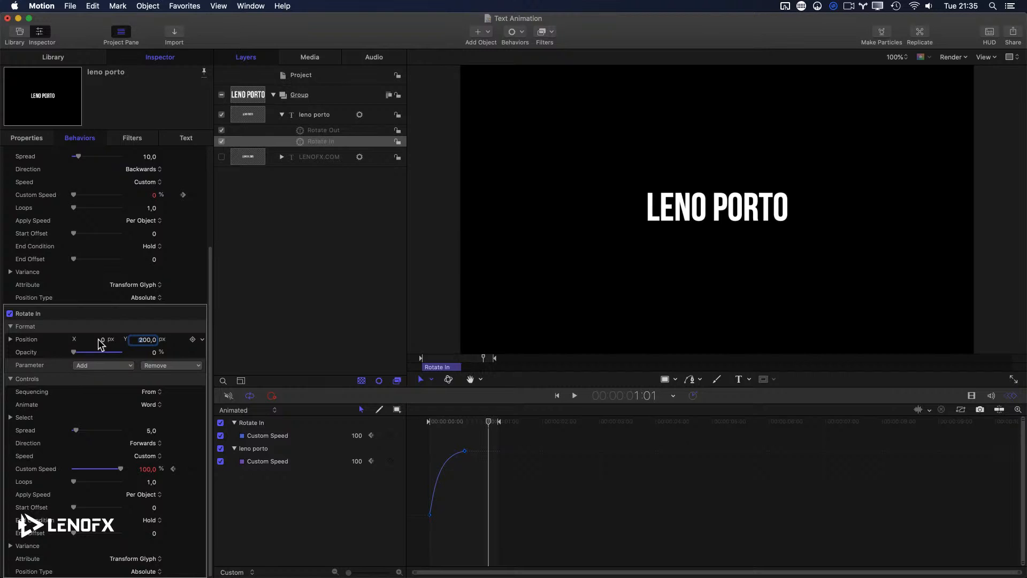
pyautogui.press('BackSpace')
pyautogui.press('BackSpace')
pyautogui.press('BackSpace')
pyautogui.press('BackSpace')
pyautogui.press('BackSpace')
pyautogui.write('-200')
pyautogui.press('Return')
pyautogui.press('space')
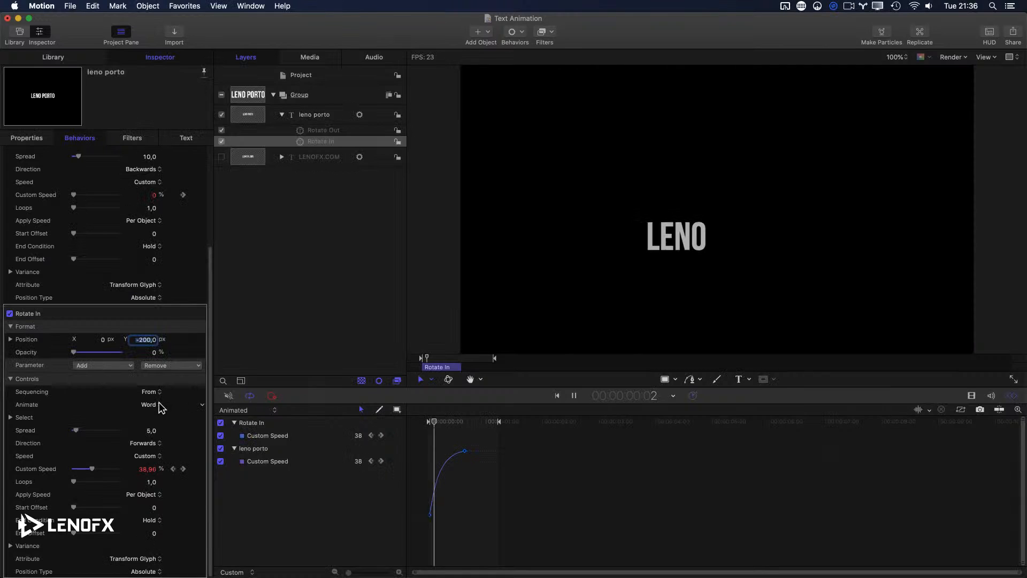
# Set Rotate In to animate by Character (without spaces), play the intro, and return to the first frame
pyautogui.click(159, 406)
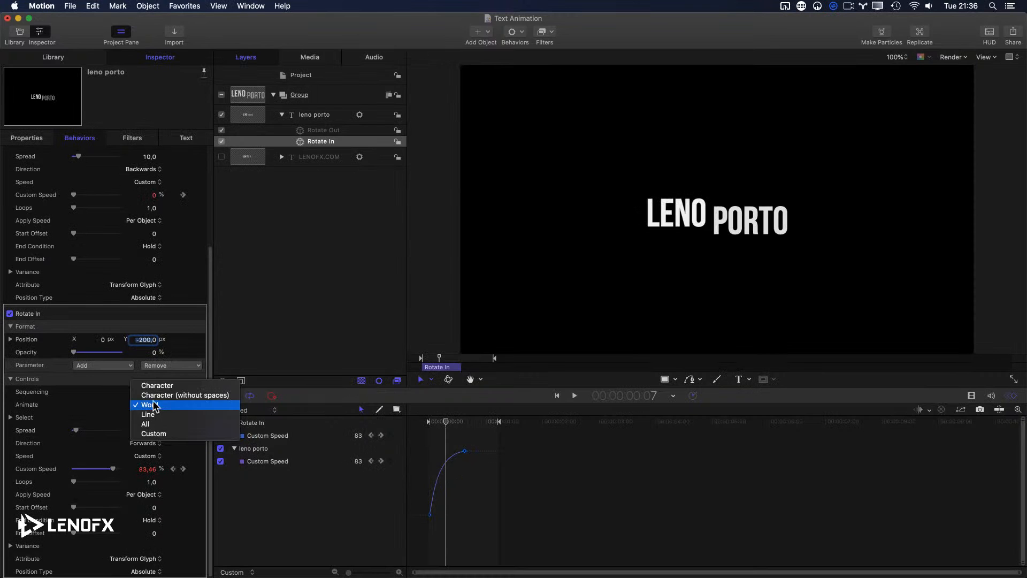
pyautogui.click(179, 399)
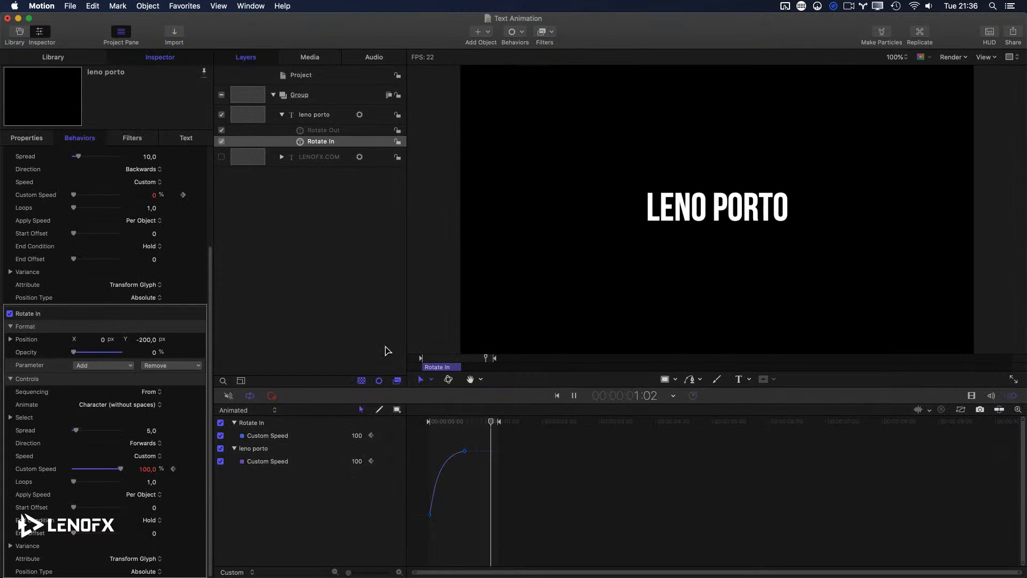
pyautogui.press('space')
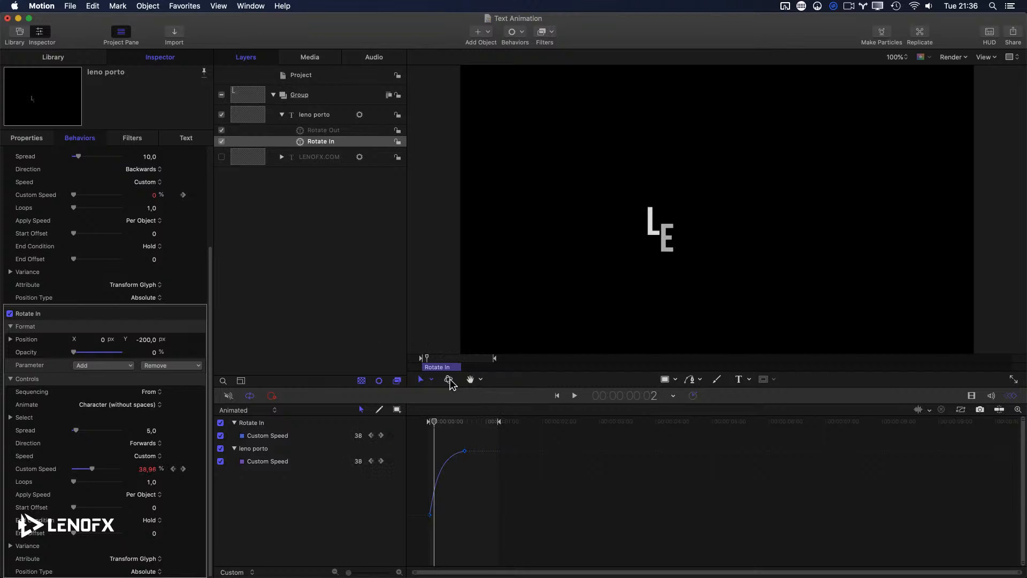
pyautogui.press('Home')
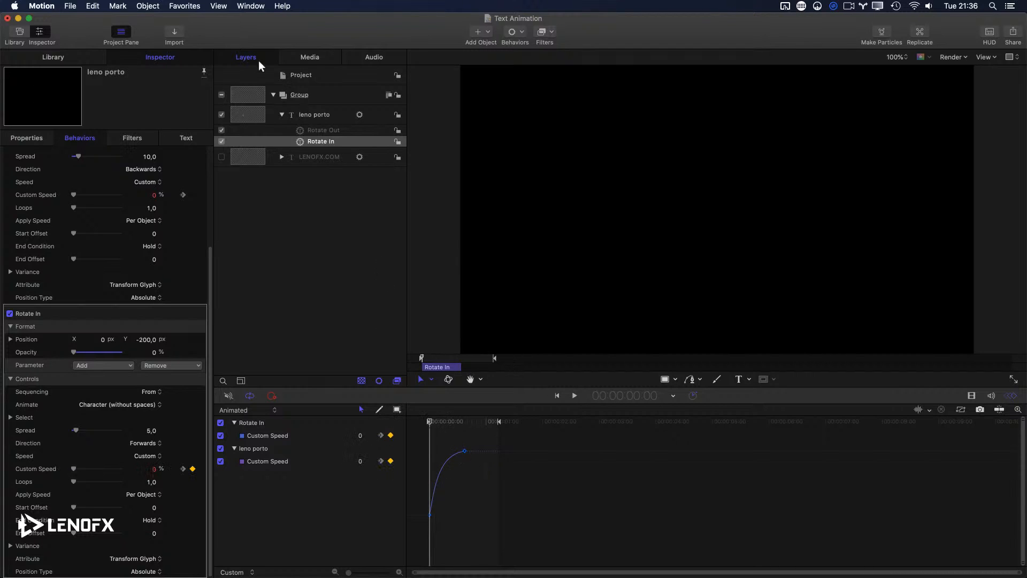
# Turn off loop playback, and play the character-by-character intro to check its movement
pyautogui.click(217, 5)
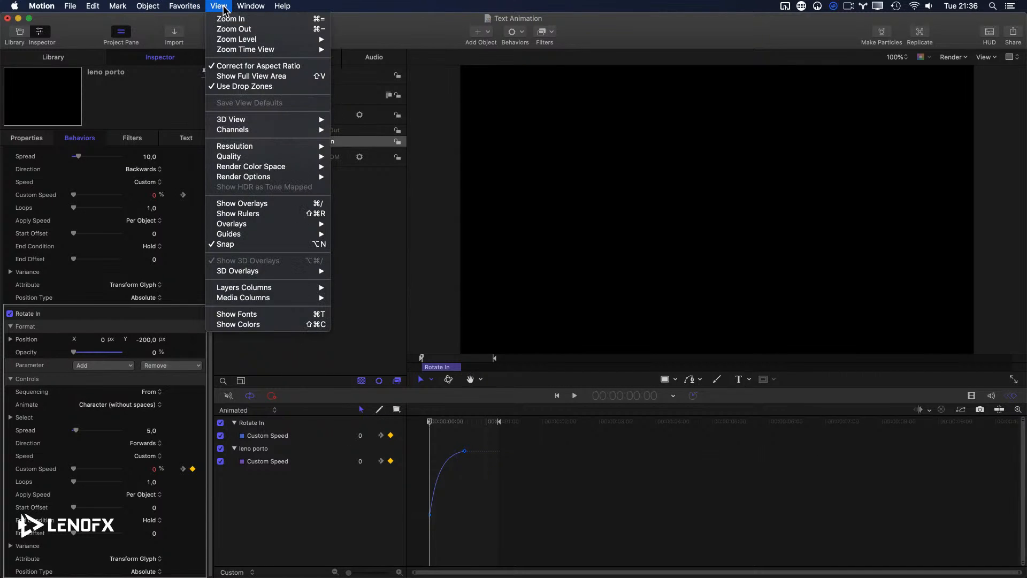
pyautogui.moveTo(242, 10)
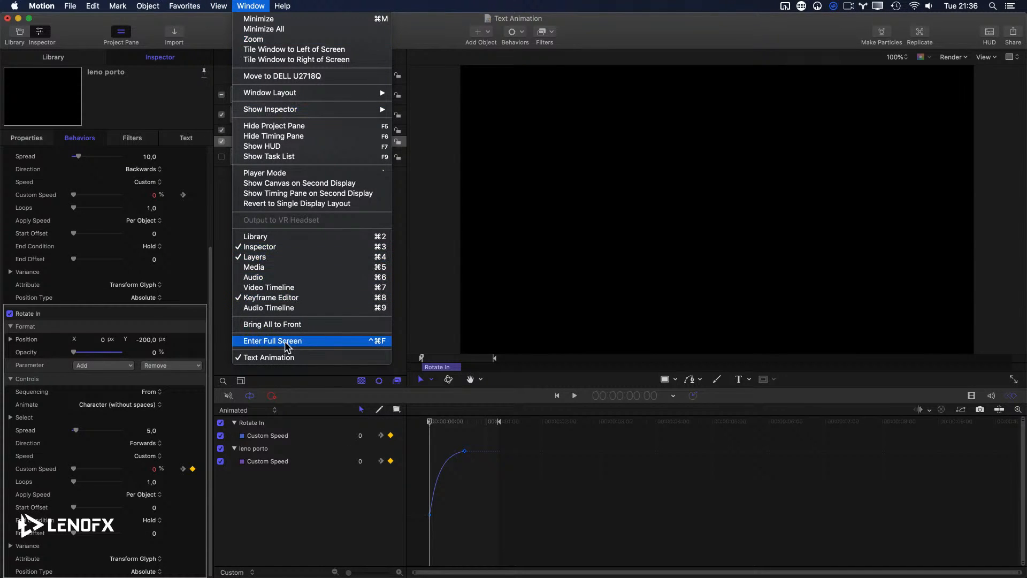
pyautogui.moveTo(284, 110)
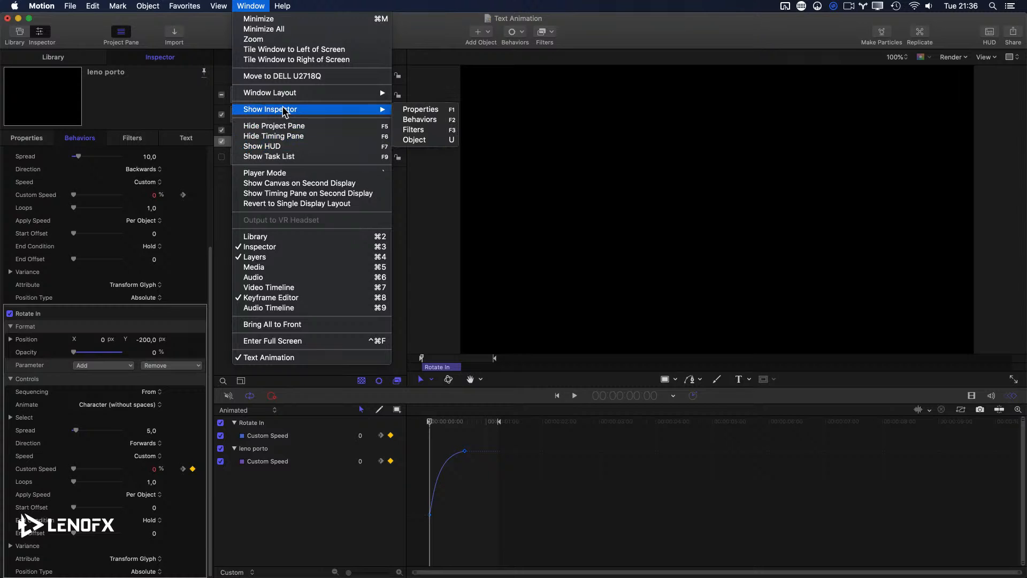
pyautogui.moveTo(115, 8)
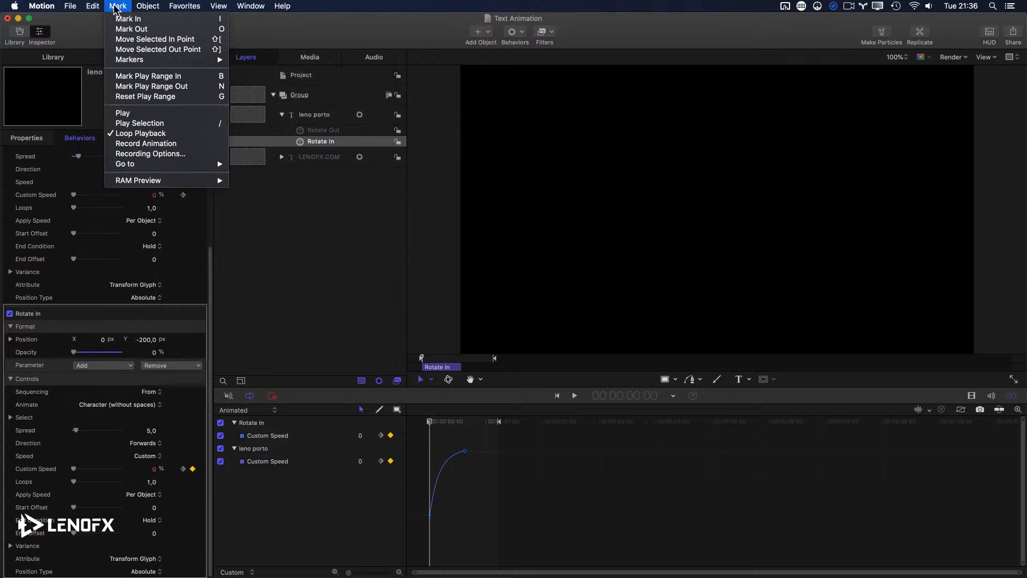
pyautogui.click(142, 140)
pyautogui.press('space')
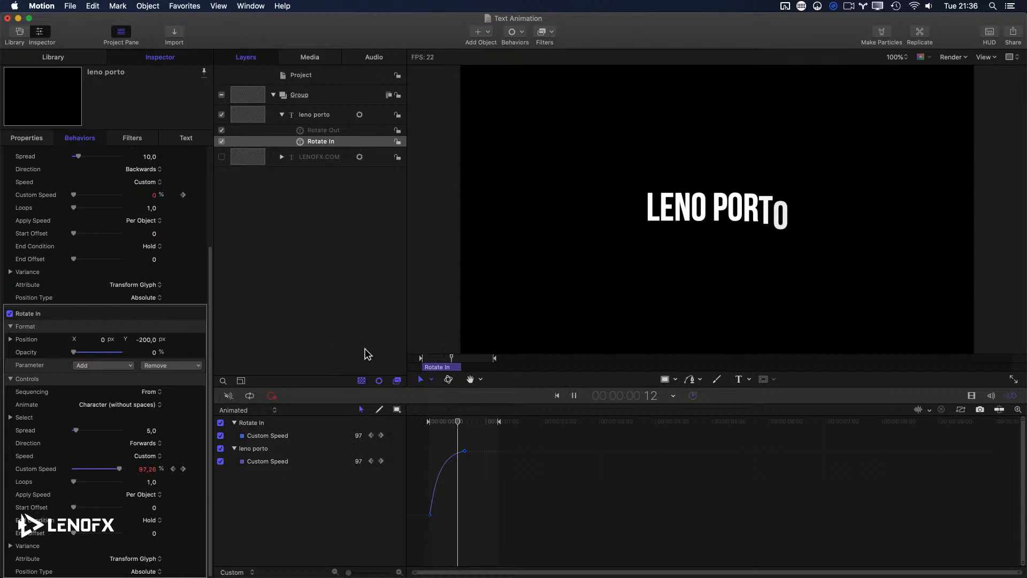
pyautogui.press('space')
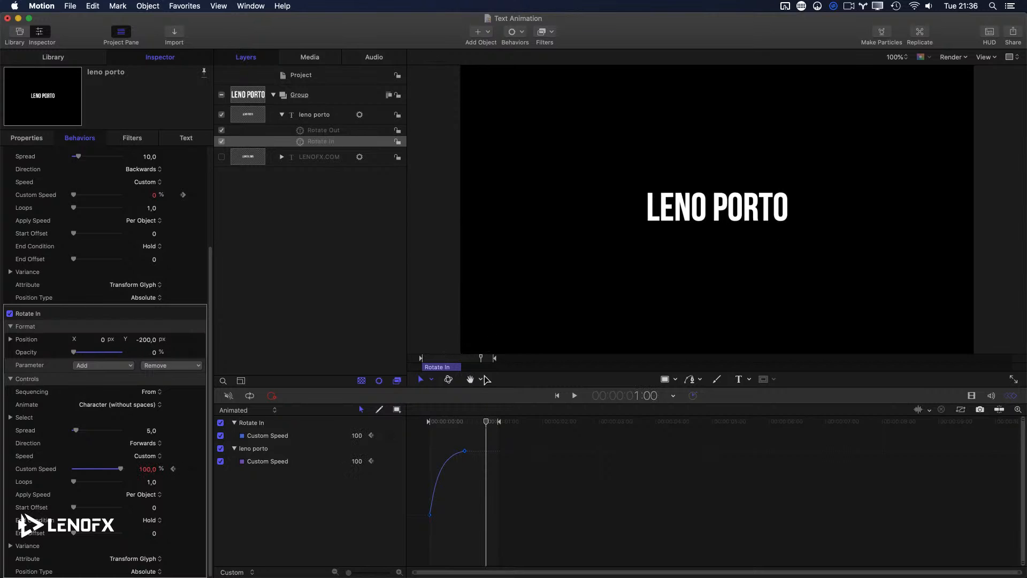
pyautogui.press('space')
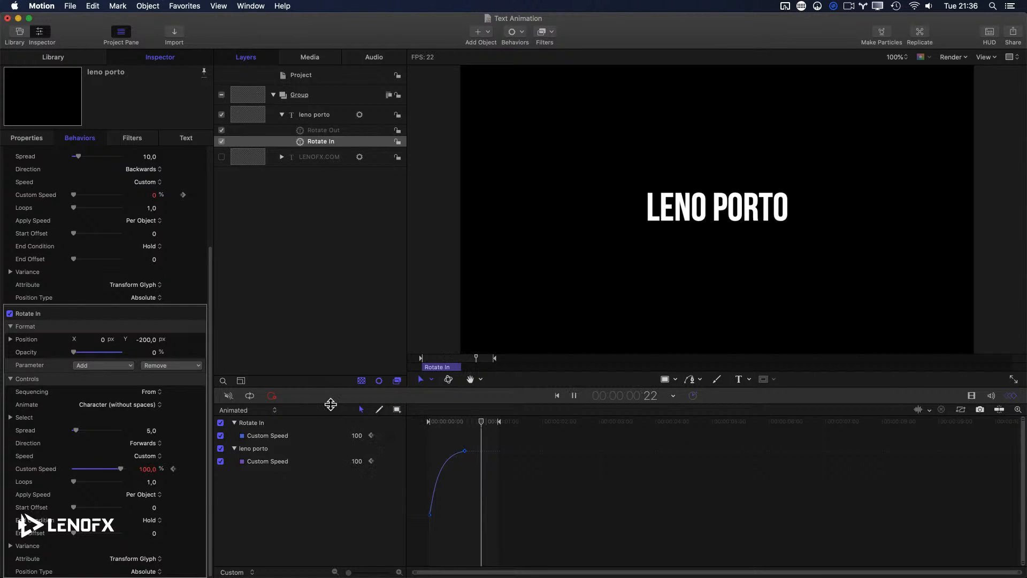
pyautogui.press('space')
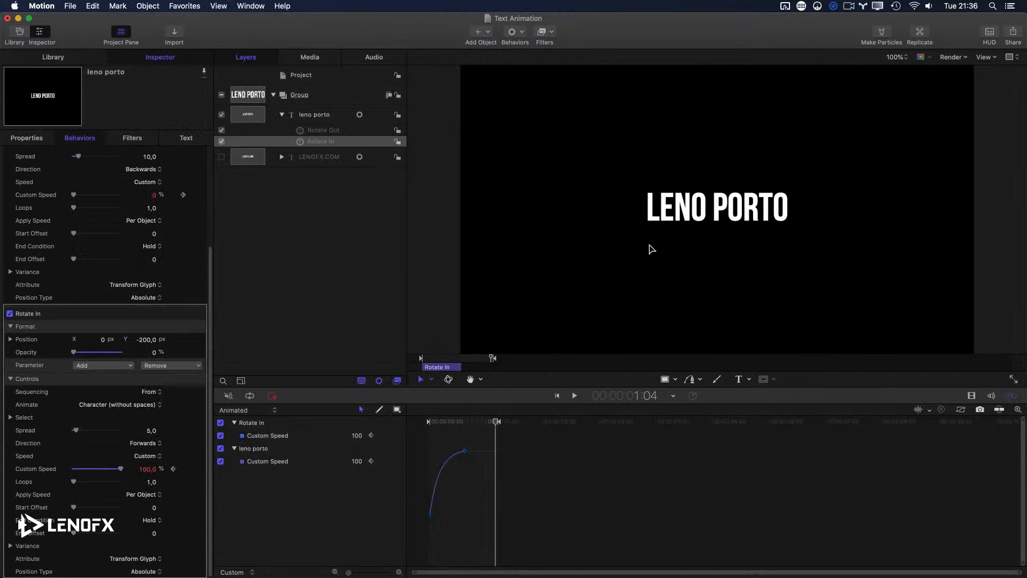
# Collapse the enabled name text layer's behaviors and duplicate that layer
pyautogui.click(281, 116)
pyautogui.click(297, 114)
pyautogui.click(316, 96)
pyautogui.click(340, 114)
pyautogui.press('super+d')
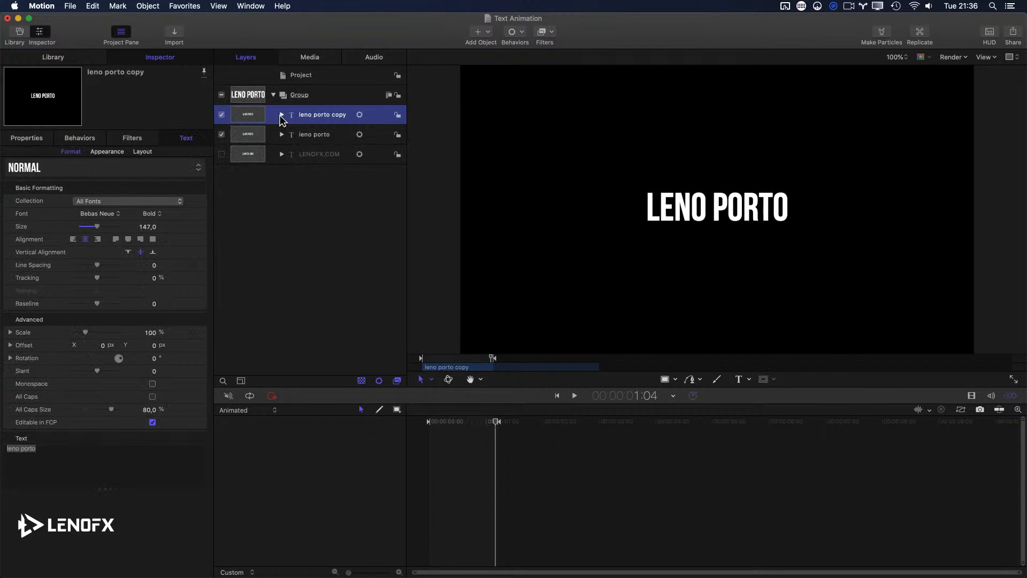
# Delete the Rotate Out and Rotate In behaviors from the duplicated text layer
pyautogui.click(281, 116)
pyautogui.click(321, 142)
pyautogui.keyDown('shift'); pyautogui.click(337, 132); pyautogui.keyUp('shift')
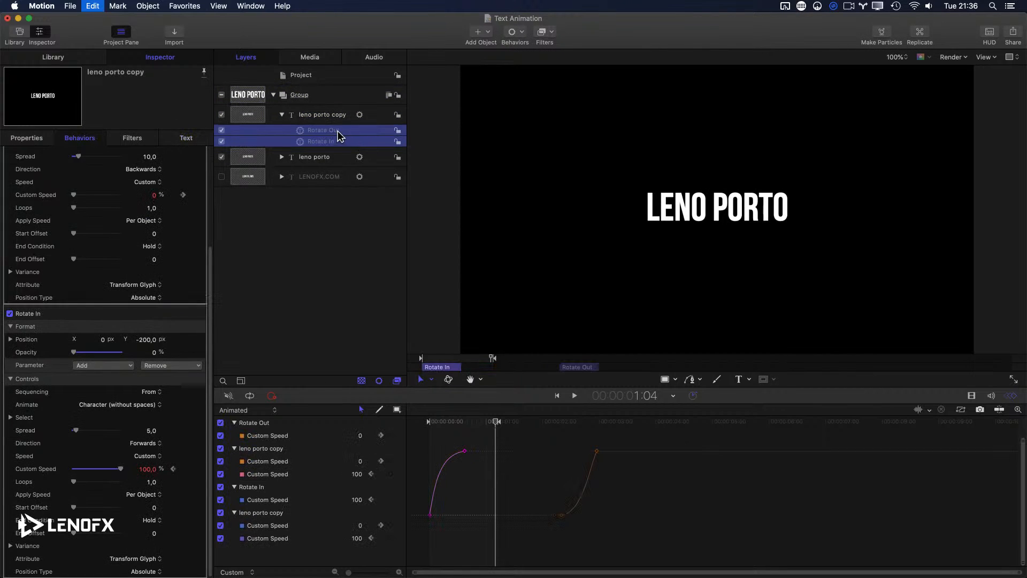
pyautogui.press('Delete')
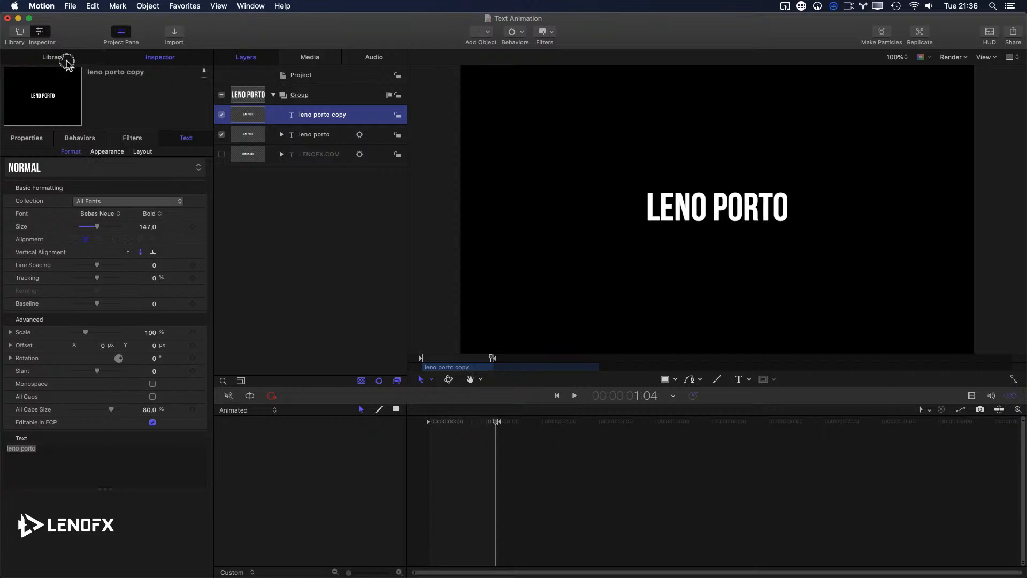
# Browse the Text-Energetic sequence behaviors in the Library, previewing presets such as Awaken Out, Blast Out, Bounce In, Deal In and Dolly In
pyautogui.click(102, 57)
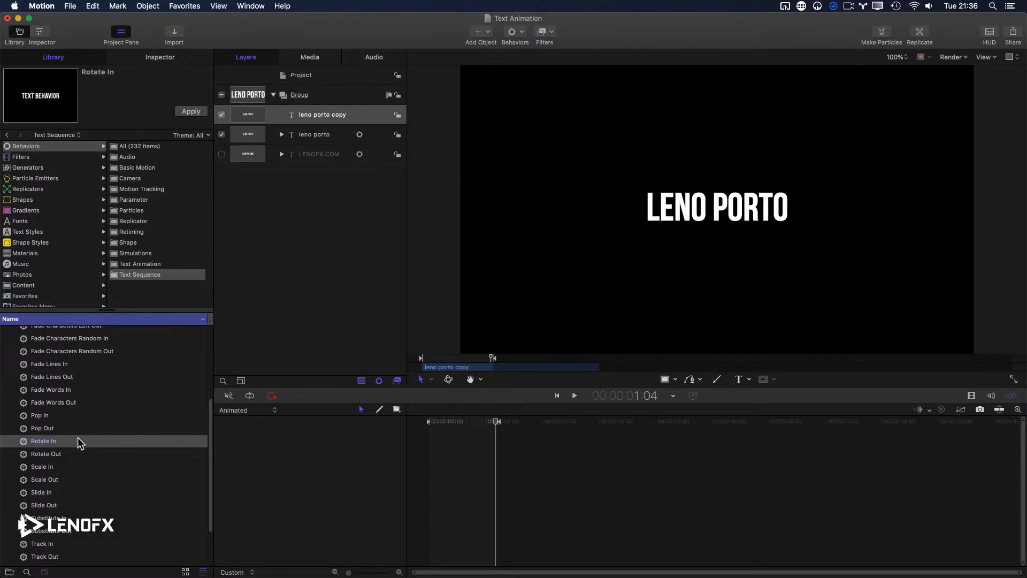
pyautogui.click(120, 273)
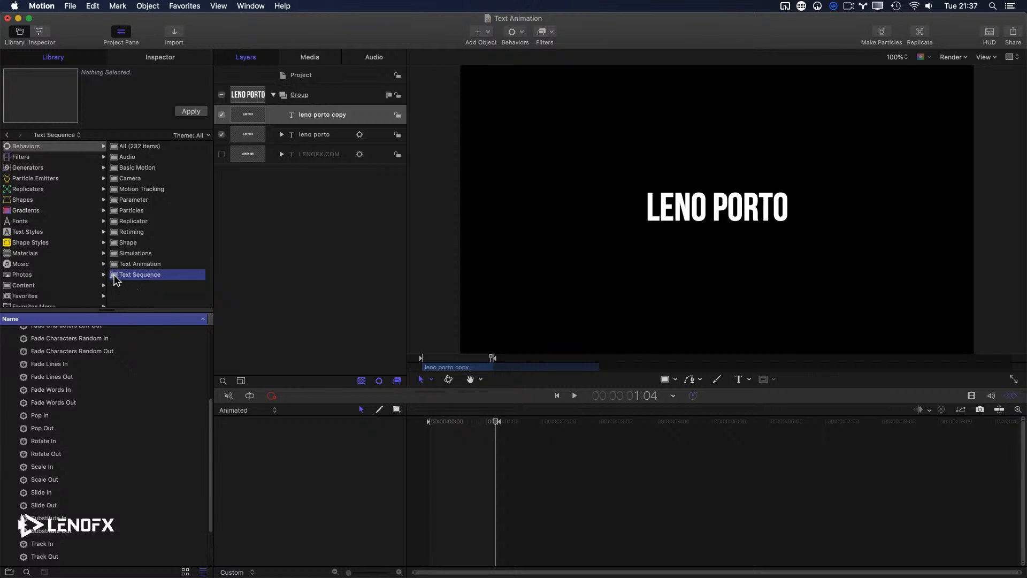
pyautogui.click(117, 267)
pyautogui.click(117, 275)
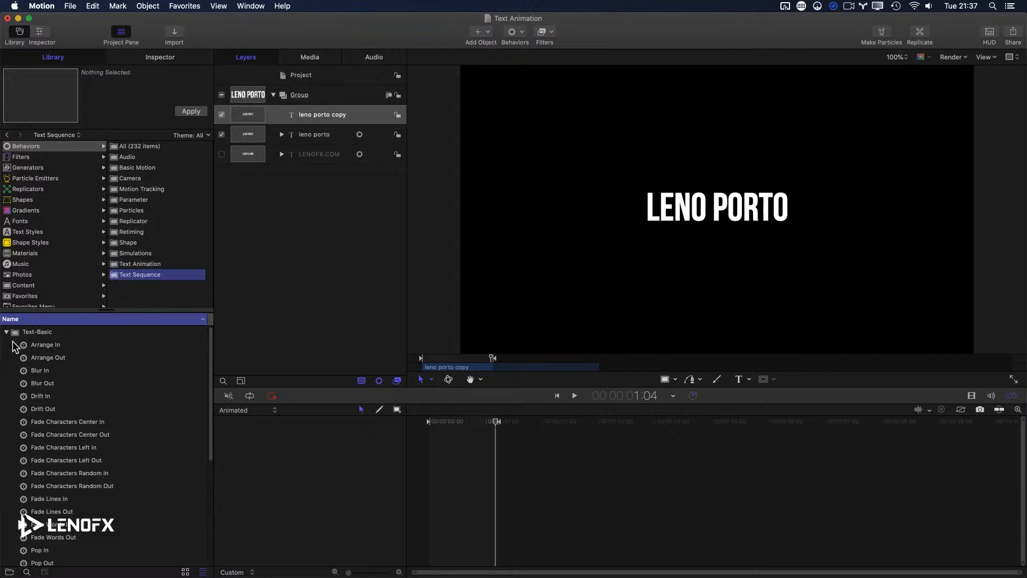
pyautogui.click(7, 332)
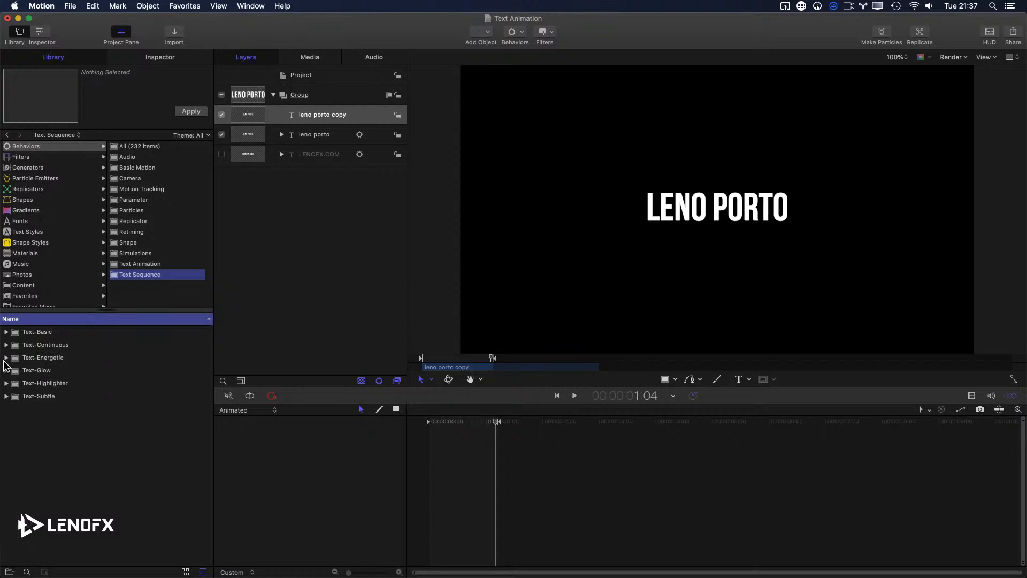
pyautogui.click(6, 357)
pyautogui.click(47, 383)
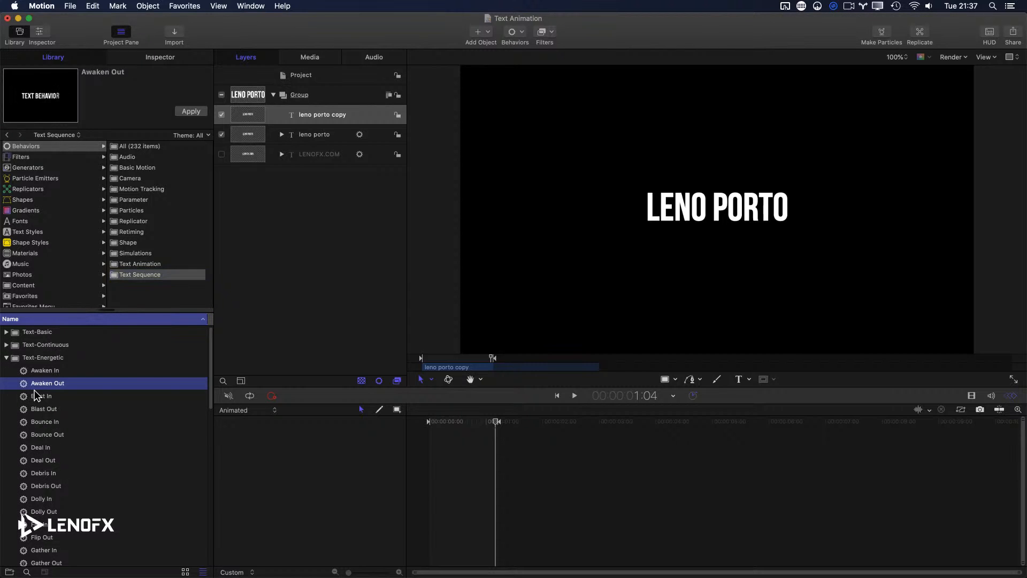
pyautogui.moveTo(47, 378); pyautogui.dragTo(49, 376)
pyautogui.click(51, 409)
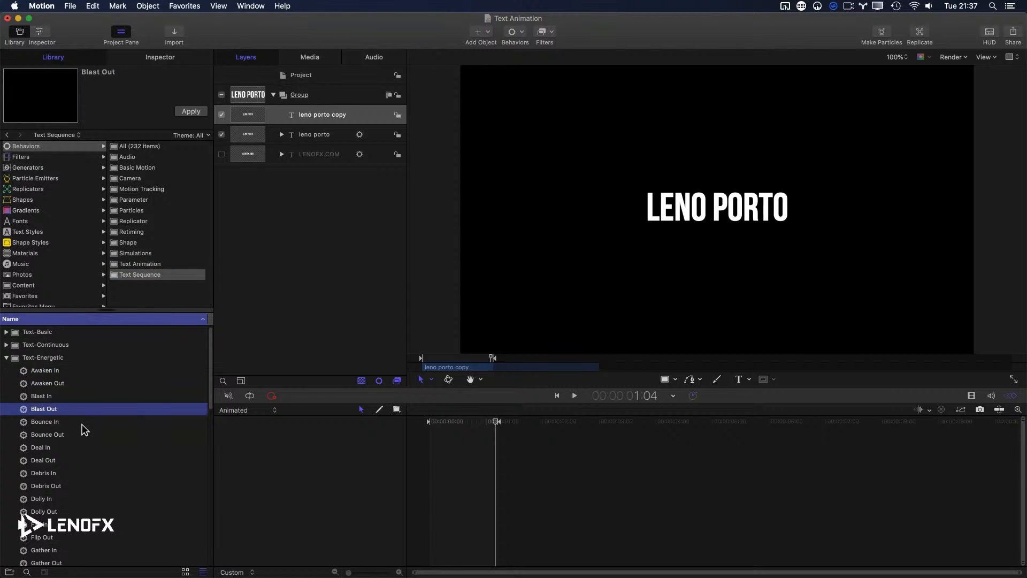
pyautogui.click(49, 422)
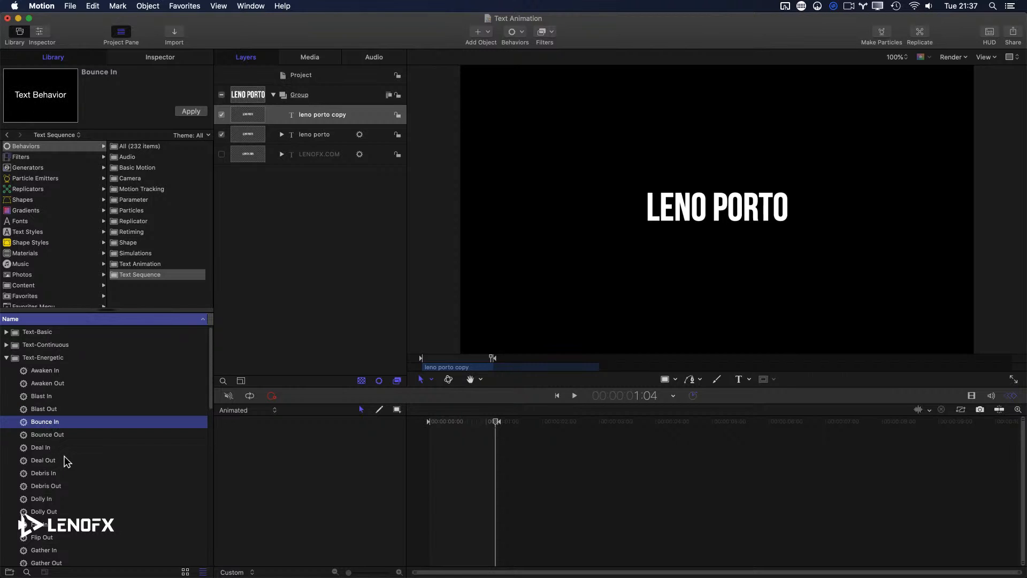
pyautogui.click(56, 448)
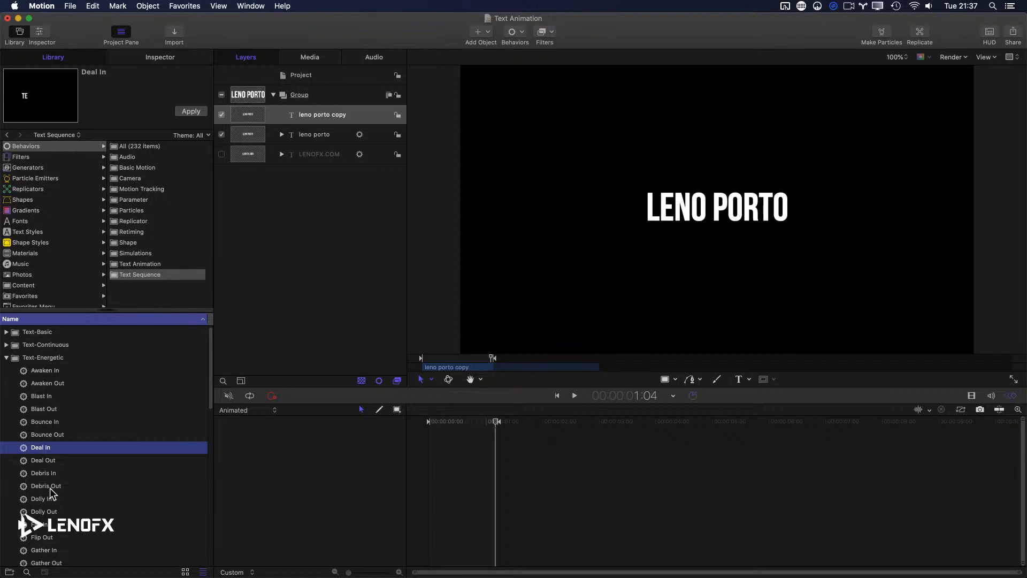
pyautogui.click(64, 499)
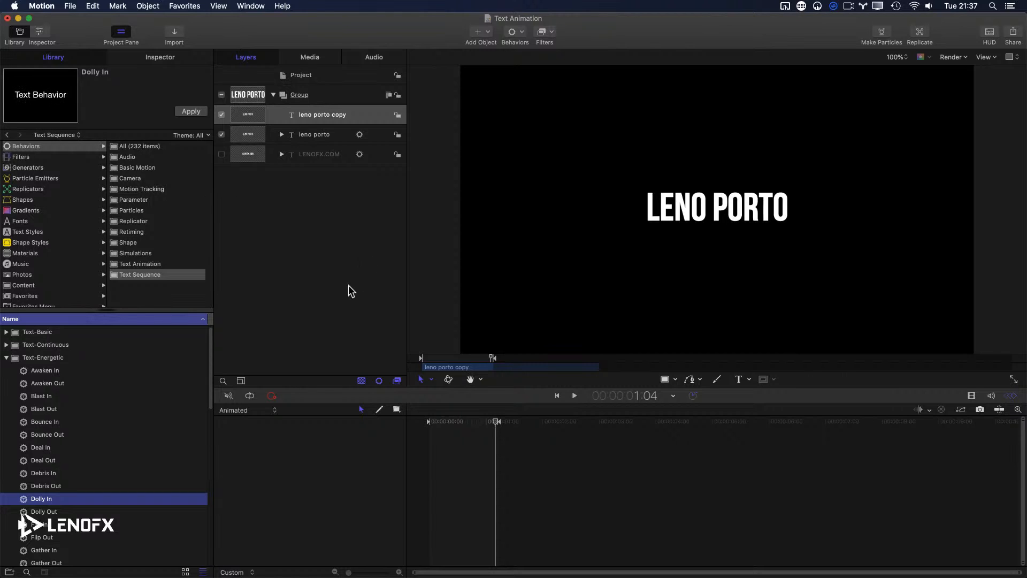
# Add the Sequence Text behavior from the Text Animation category to the duplicated text layer
pyautogui.click(295, 115)
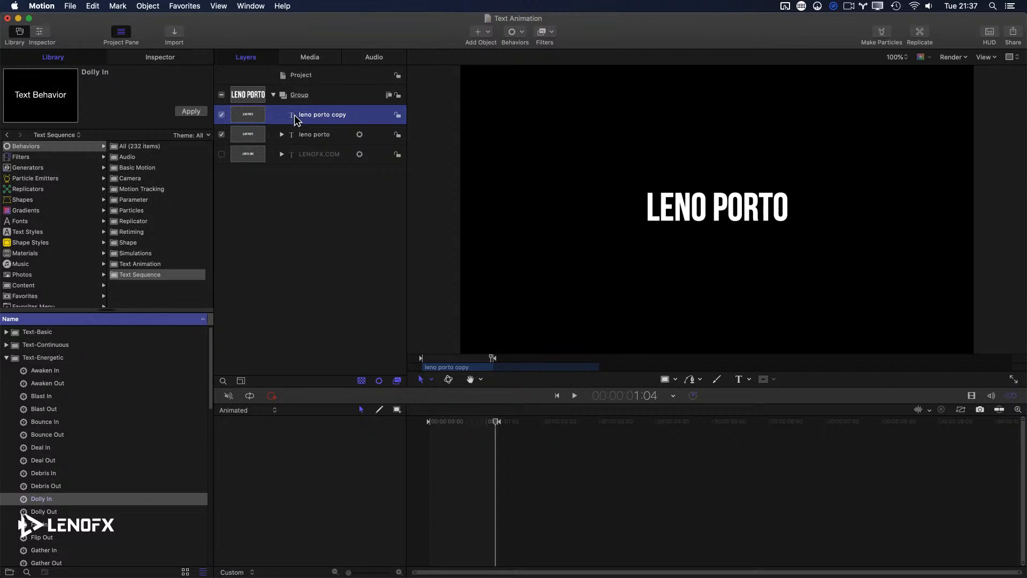
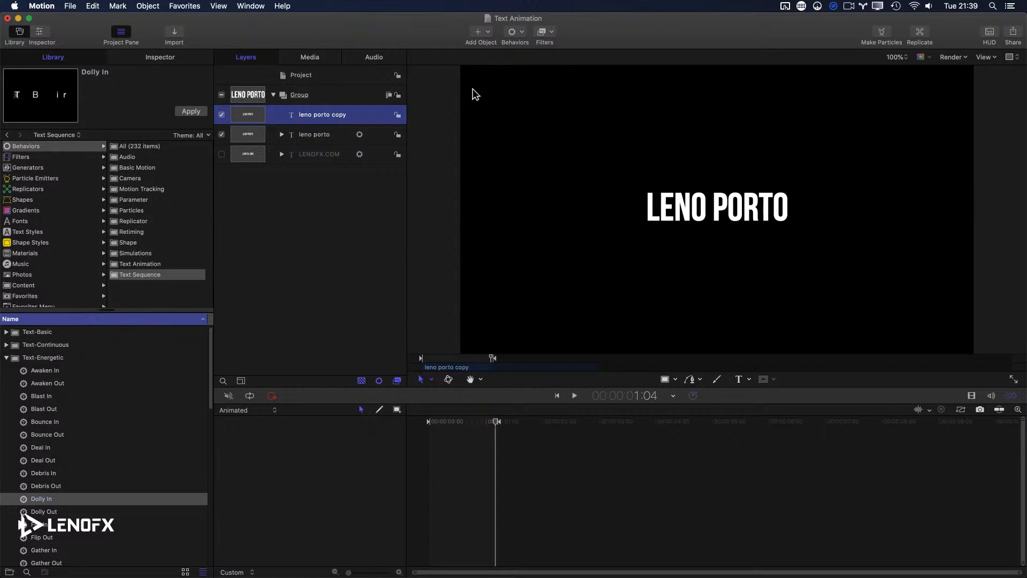
pyautogui.click(515, 33)
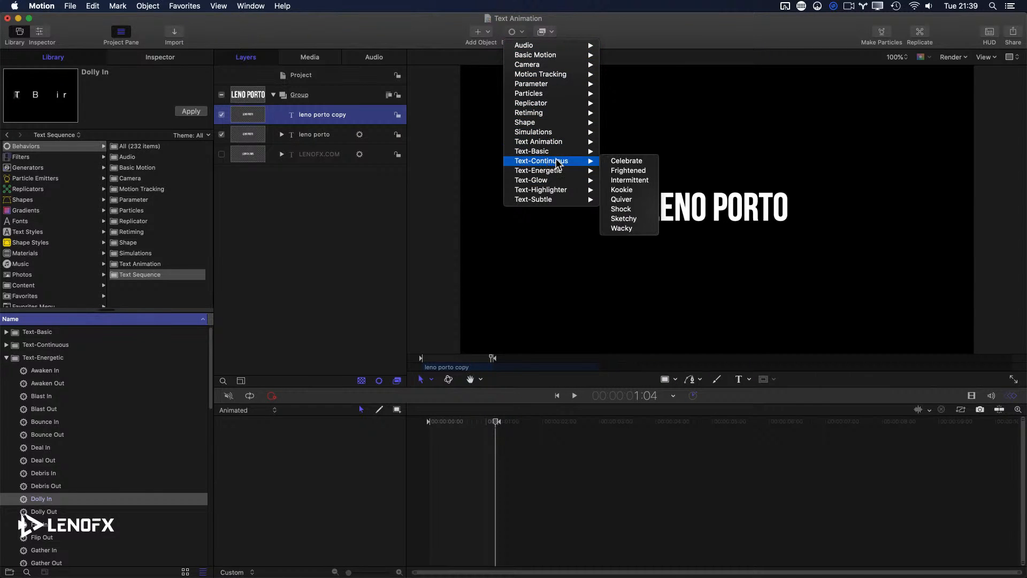
pyautogui.moveTo(559, 157)
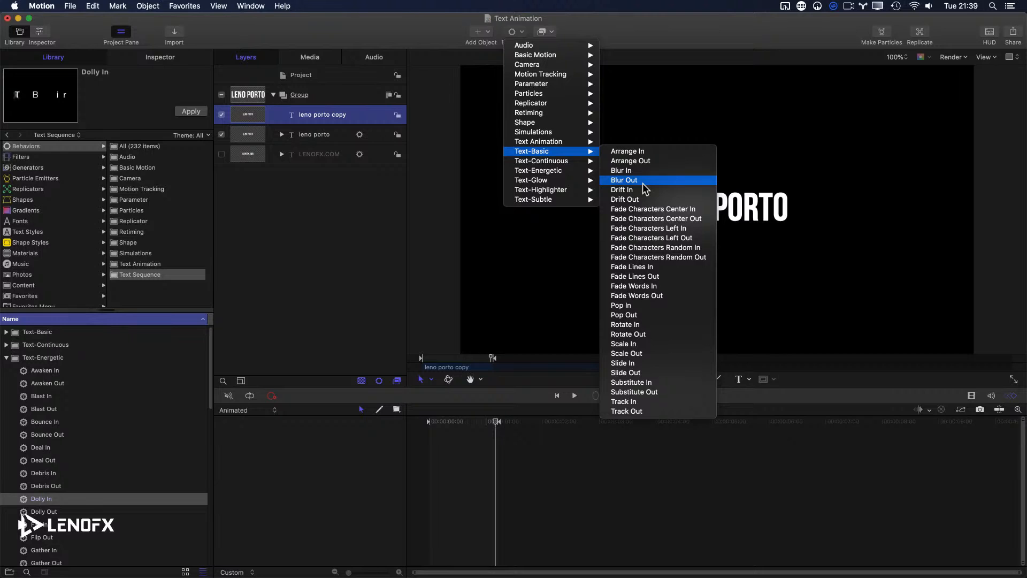
pyautogui.moveTo(537, 143)
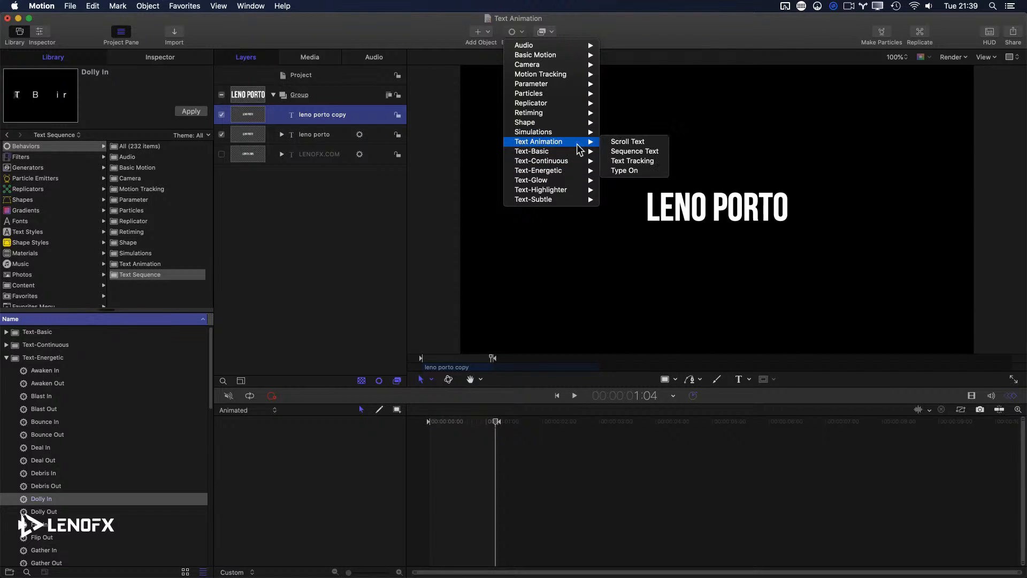
pyautogui.click(634, 151)
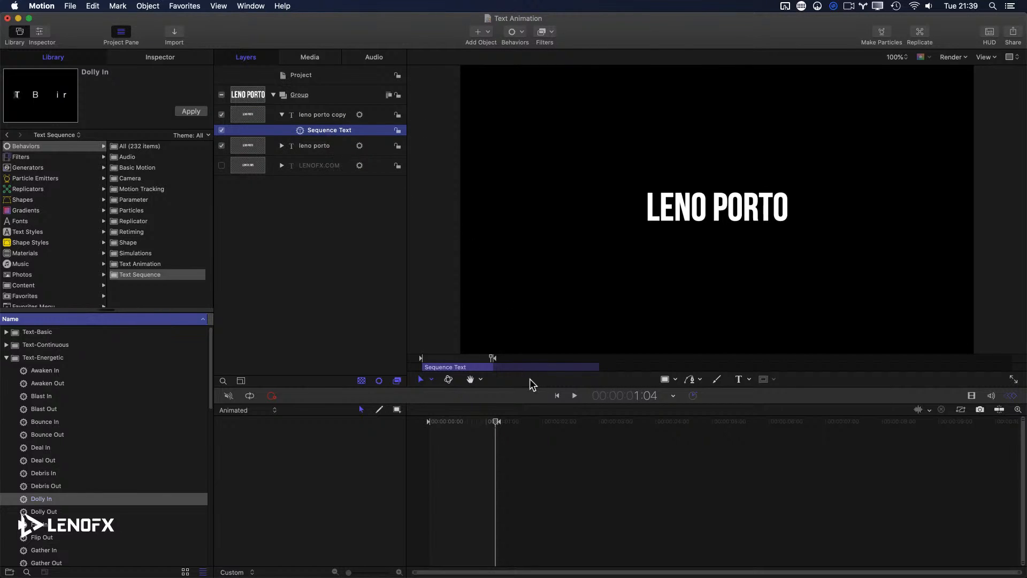
# Show the timeline instead of the keyframe editor, select the duplicated text layer and place the playhead at frame 23
pyautogui.press('super+8')
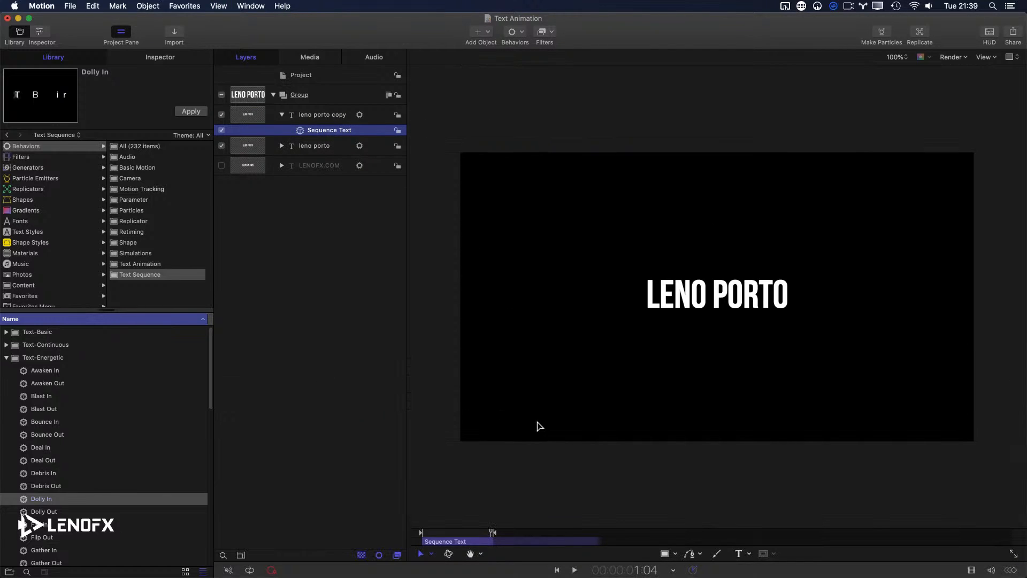
pyautogui.press('super+7')
pyautogui.moveTo(529, 422); pyautogui.dragTo(595, 421)
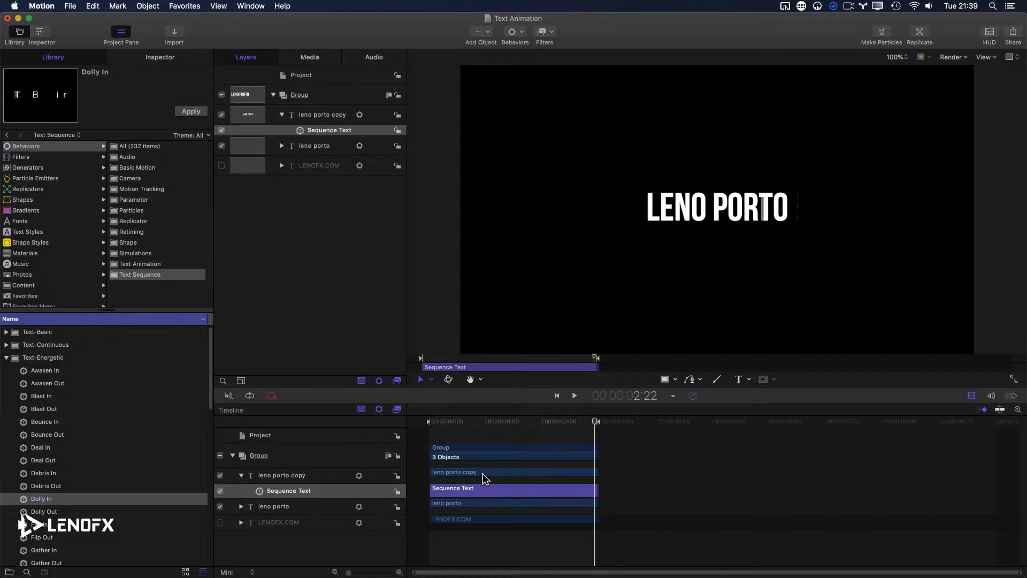
pyautogui.click(464, 473)
pyautogui.click(424, 426)
pyautogui.moveTo(423, 427); pyautogui.dragTo(484, 421)
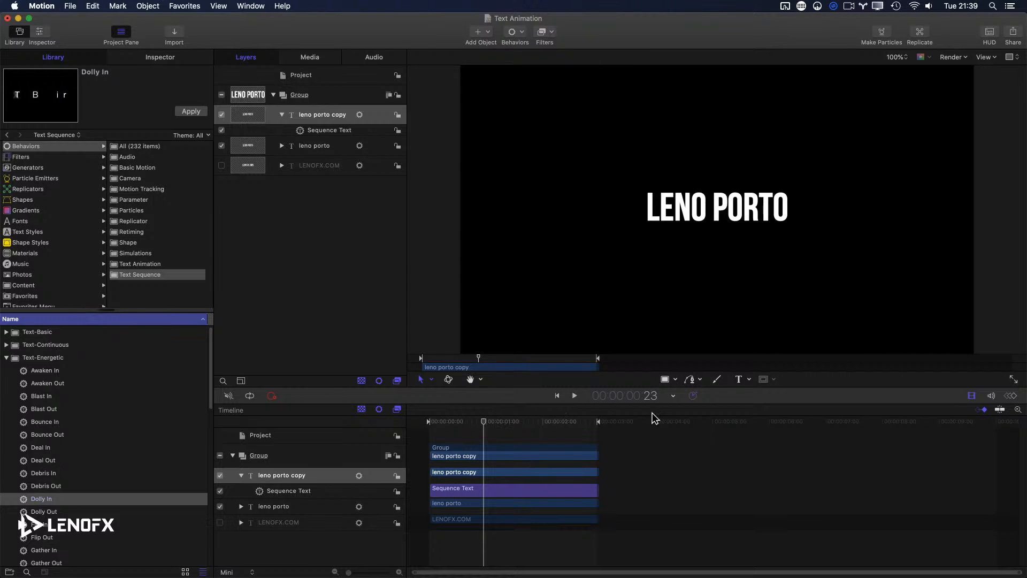
# Try trimming the duplicated text layer's end to frame 23, and undo the trims
pyautogui.press('o')
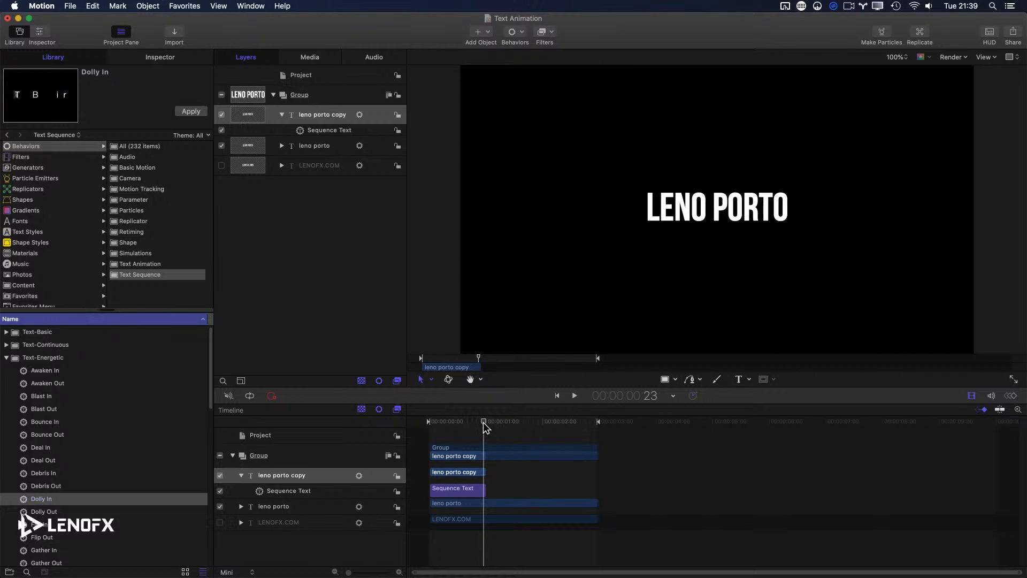
pyautogui.click(321, 493)
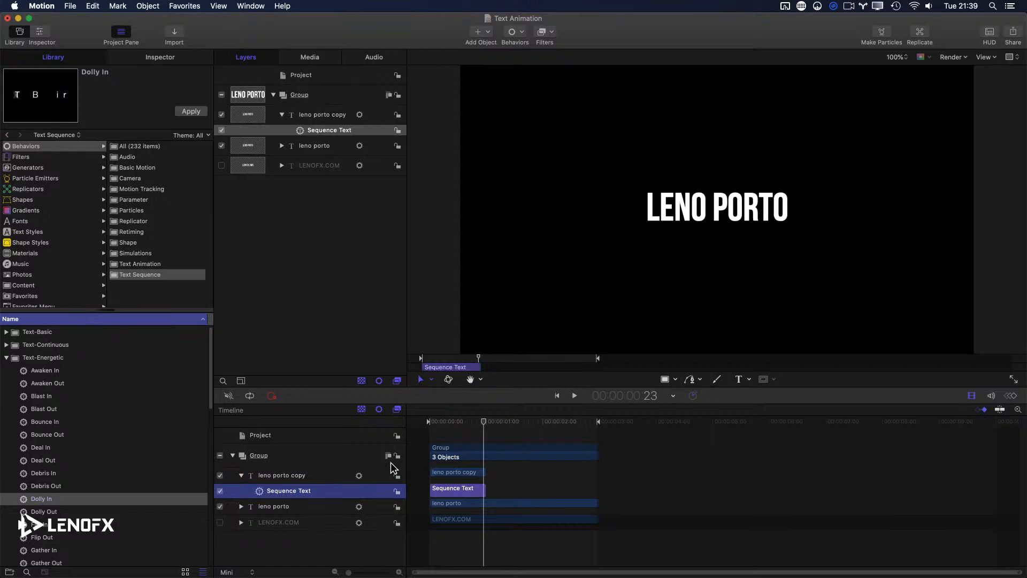
pyautogui.press('super+z')
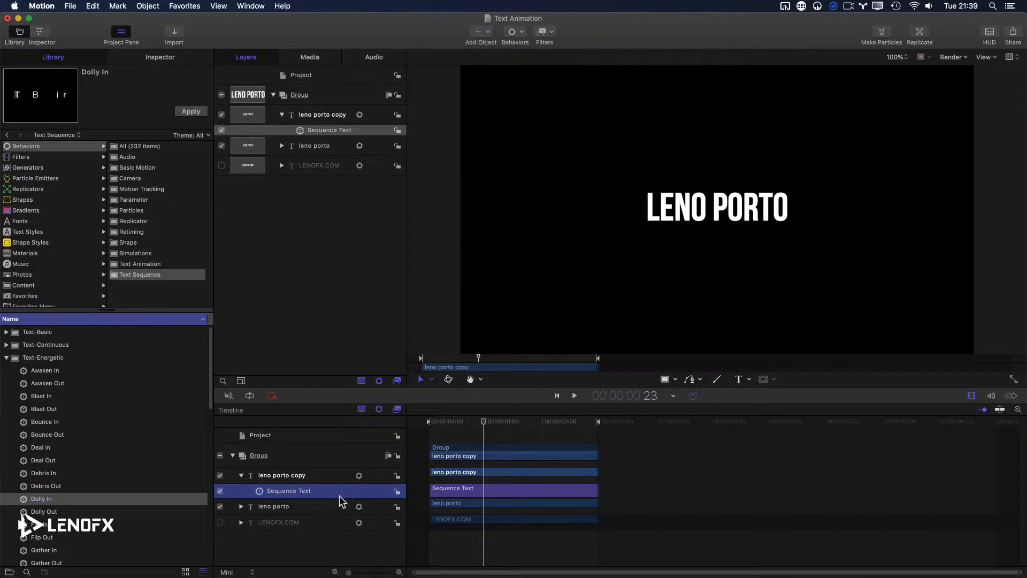
pyautogui.press('o')
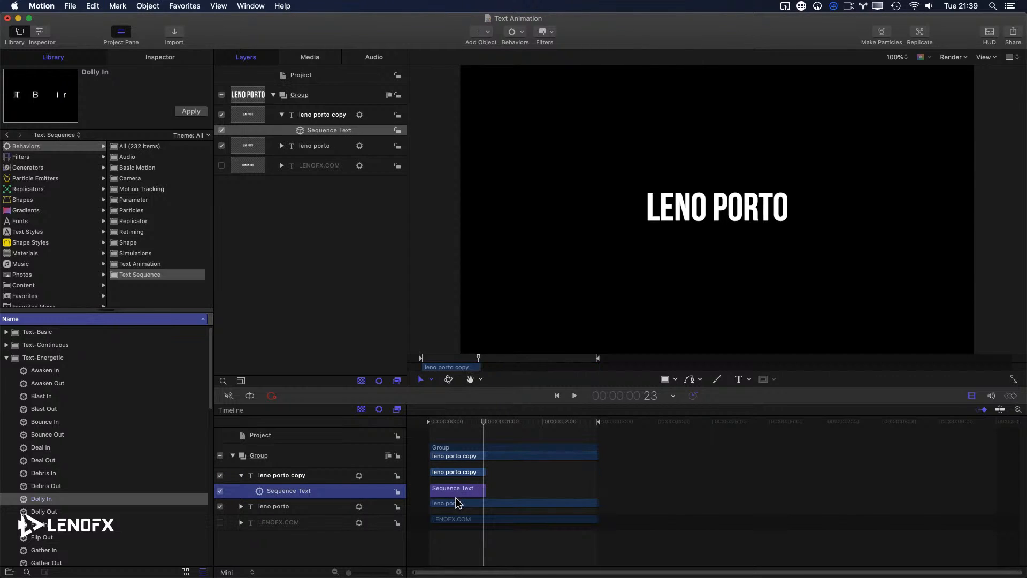
pyautogui.press('super+z')
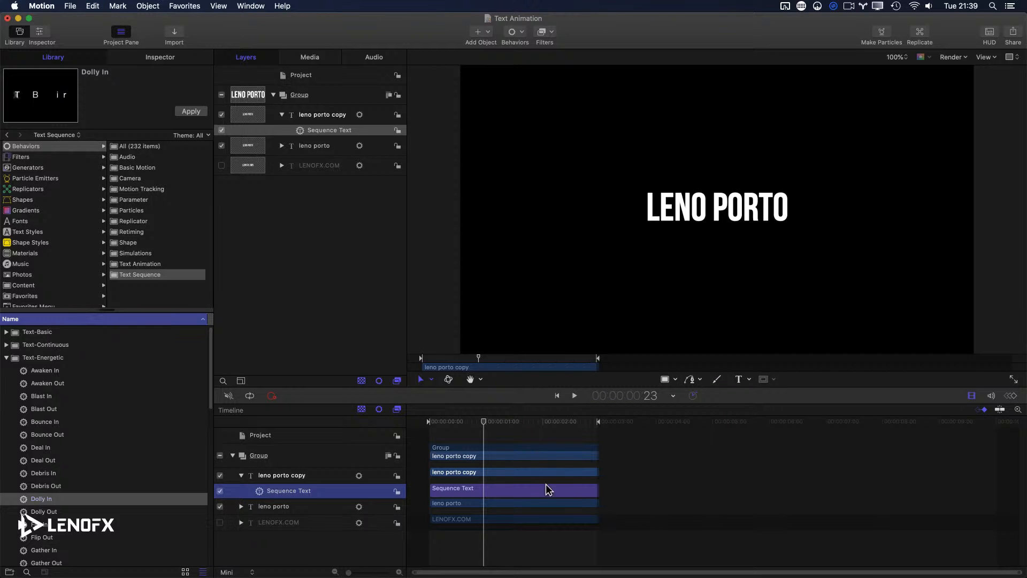
# Trim only the Sequence Text behavior so that it ends at frame 23
pyautogui.moveTo(598, 492)
pyautogui.mouseDown()
pyautogui.moveTo(481, 496)
pyautogui.moveTo(602, 479)
pyautogui.mouseUp()
pyautogui.click(485, 471)
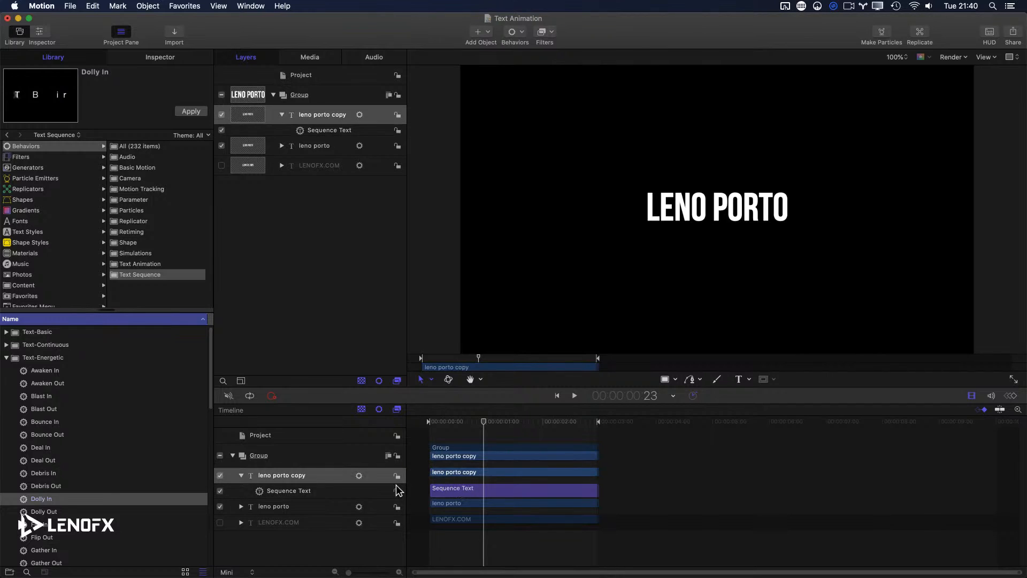
pyautogui.click(321, 491)
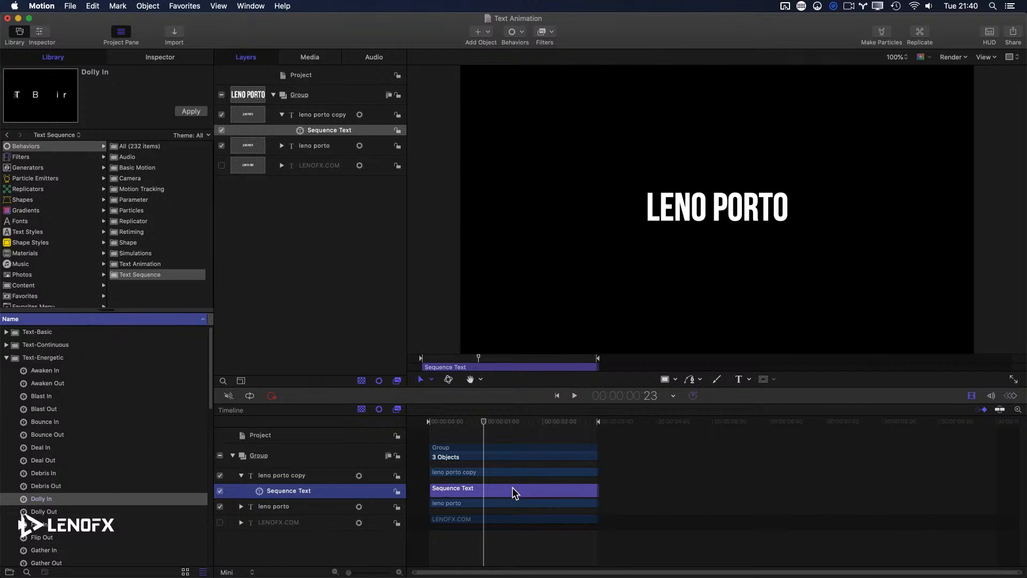
pyautogui.press('o')
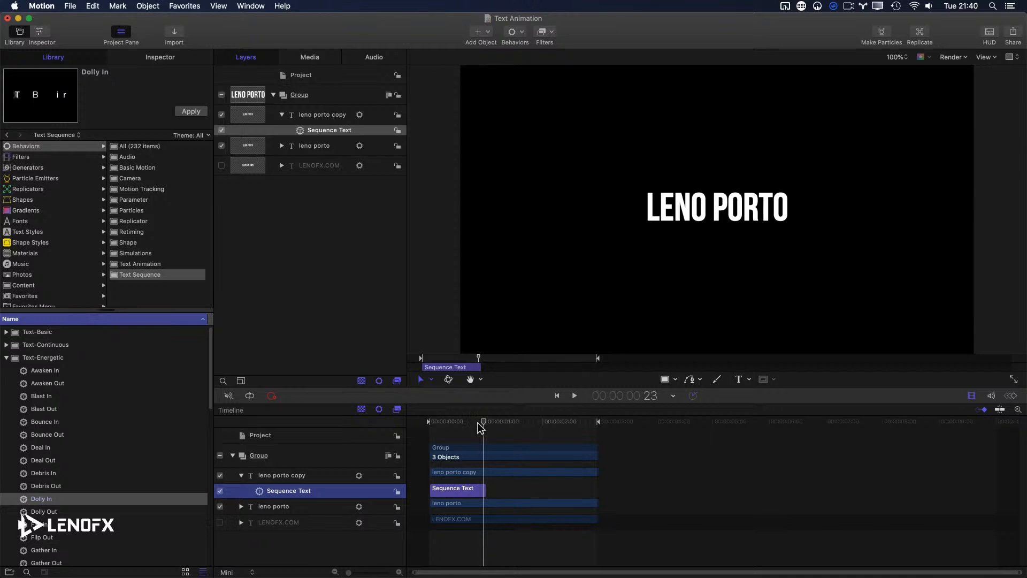
# Disable the original name text layer below the duplicate and play the animation
pyautogui.moveTo(434, 421); pyautogui.dragTo(464, 421)
pyautogui.click(306, 149)
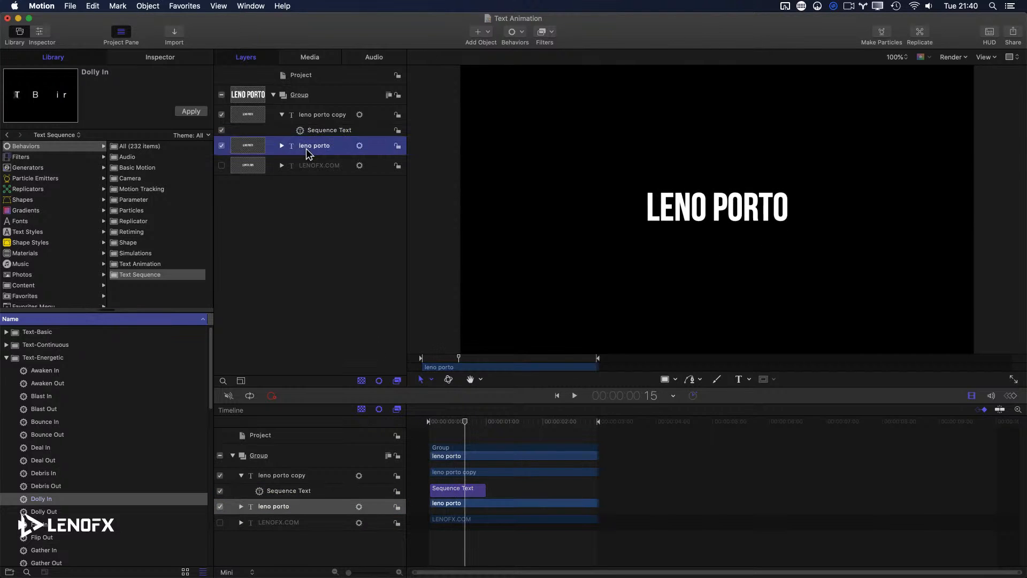
pyautogui.hotkey('ctrl', 't')
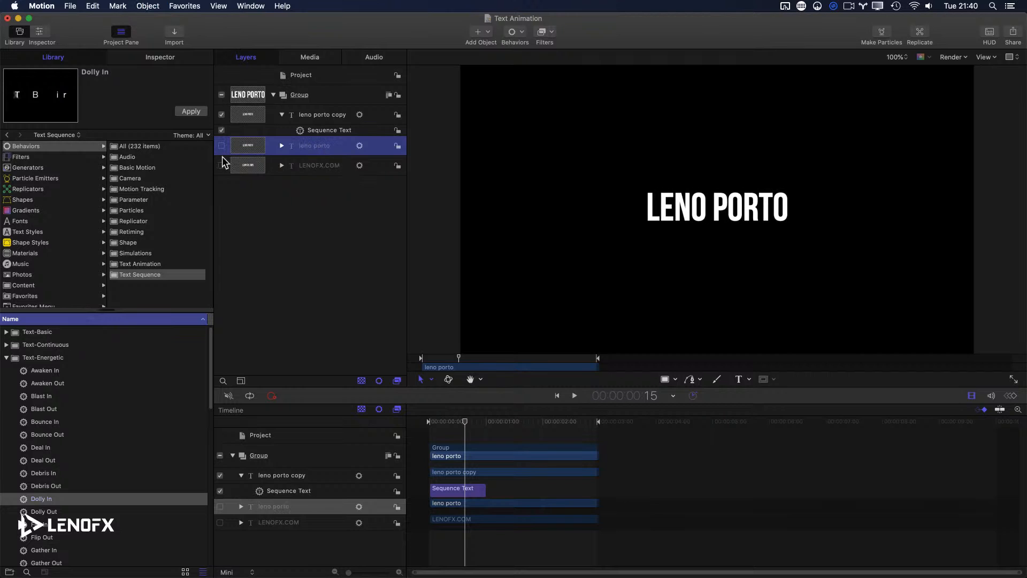
pyautogui.click(221, 146)
pyautogui.click(221, 147)
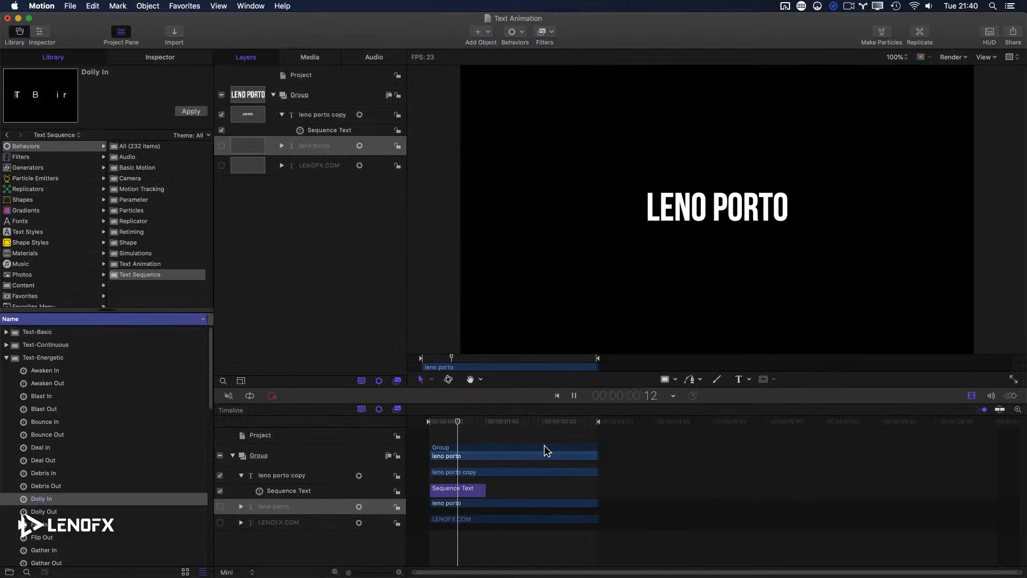
# Add the Format Opacity parameter to the Sequence Text behavior
pyautogui.click(455, 490)
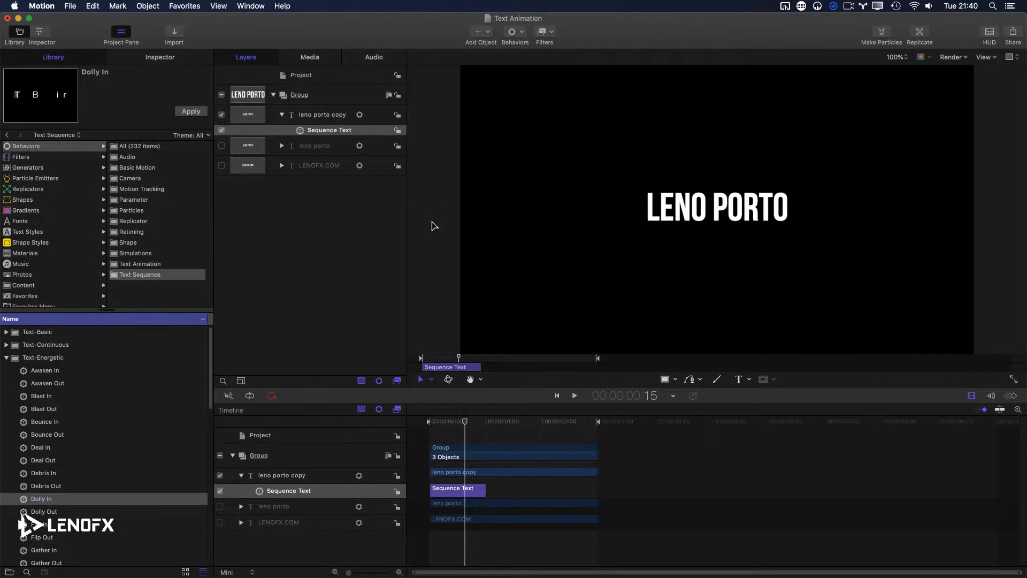
pyautogui.click(298, 131)
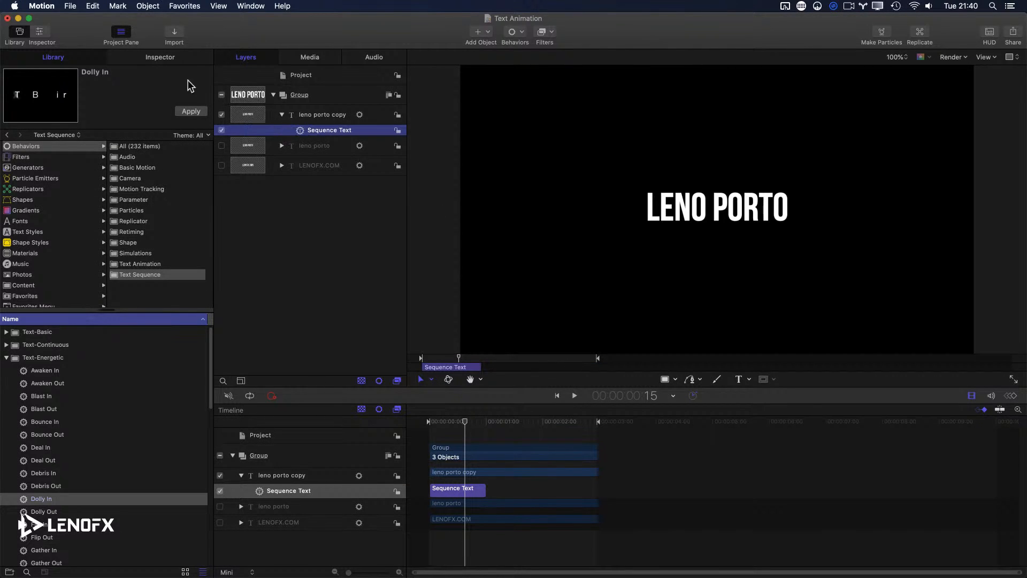
pyautogui.press('super+3')
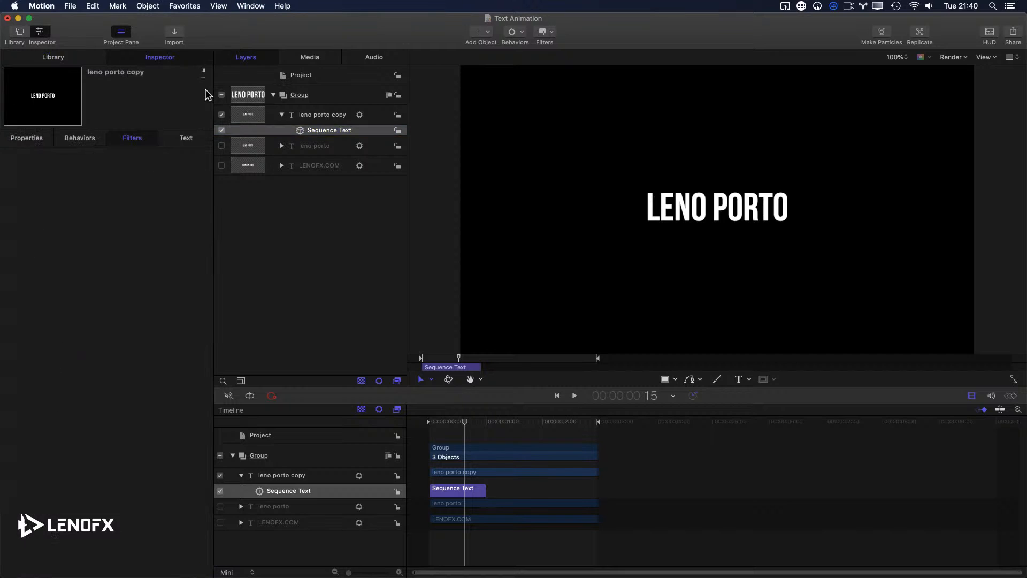
pyautogui.press('F2')
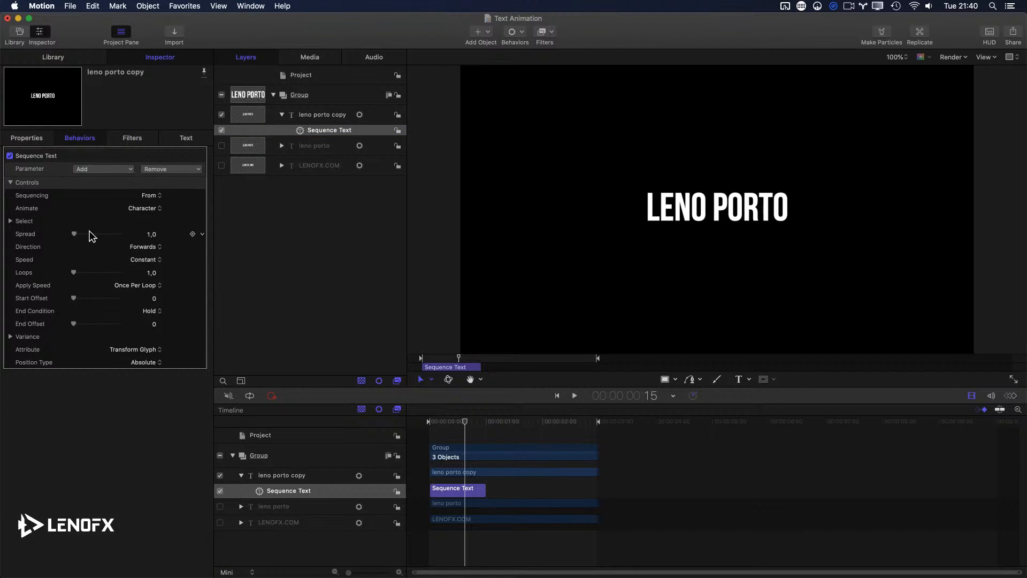
pyautogui.click(118, 170)
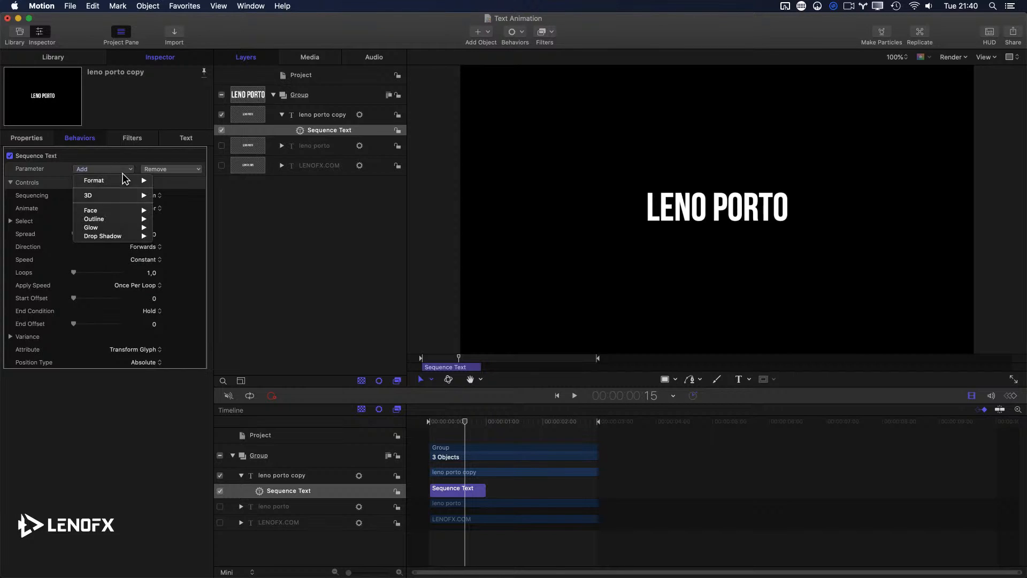
pyautogui.moveTo(114, 186)
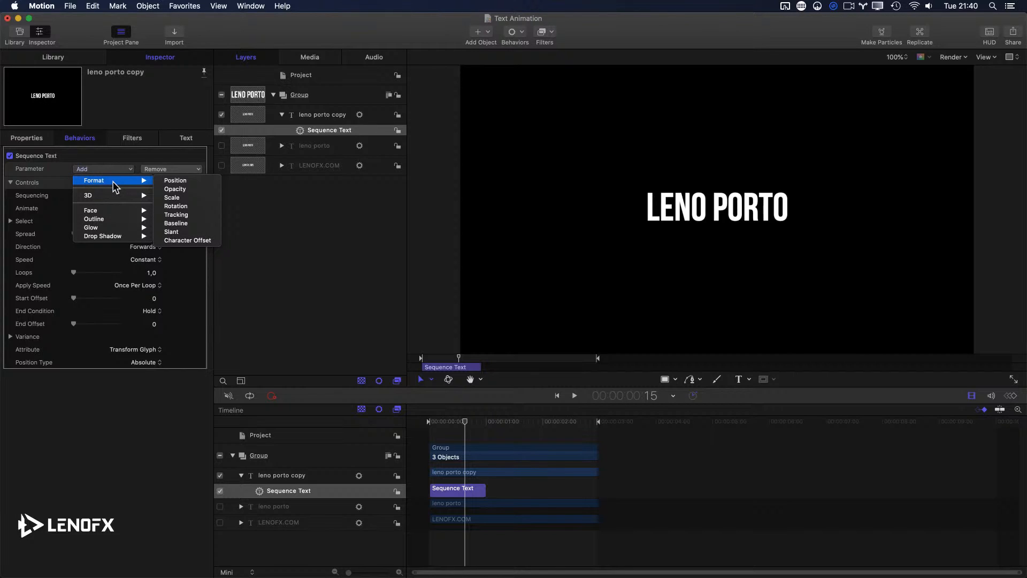
pyautogui.click(174, 189)
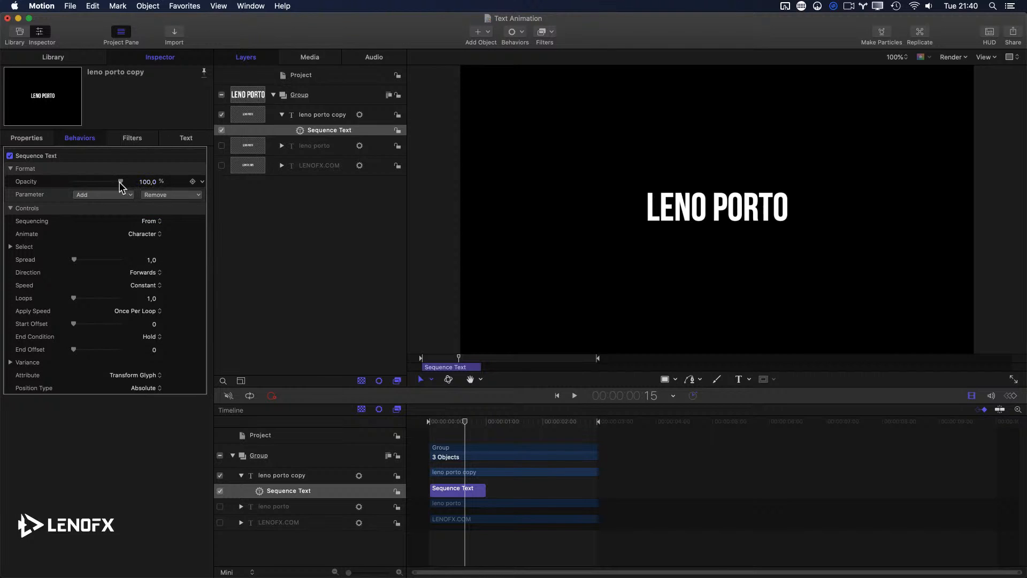
# Shorten the play range to end at 1:03, just past the Sequence Text behavior, and play it
pyautogui.moveTo(465, 425); pyautogui.dragTo(489, 428)
pyautogui.press('super+alt+o')
pyautogui.press('space')
pyautogui.press('space')
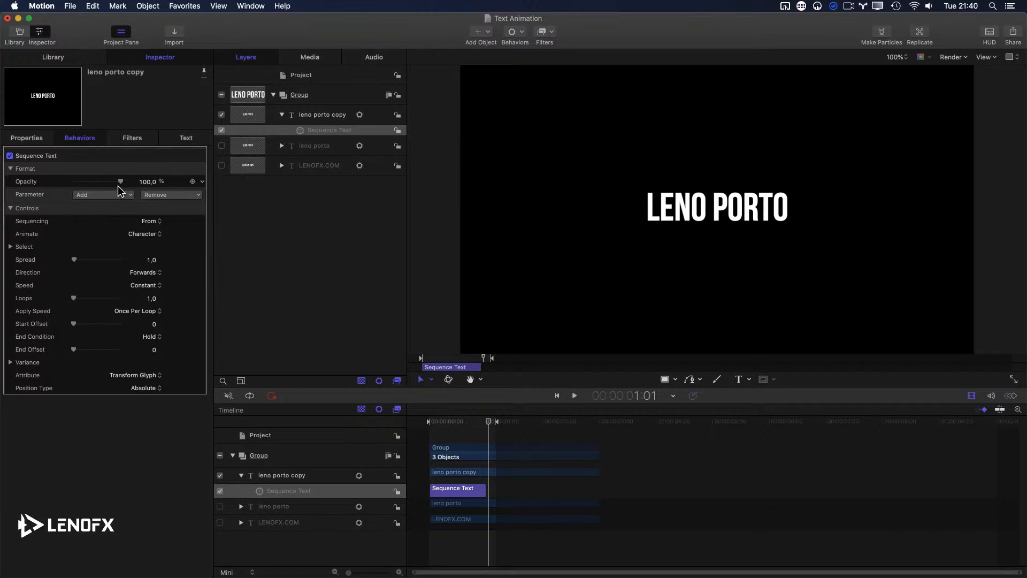
# Set the Sequence Text opacity to 0% and play the animation from the start
pyautogui.moveTo(119, 182); pyautogui.dragTo(20, 184)
pyautogui.press('Home')
pyautogui.press('space')
pyautogui.press('space')
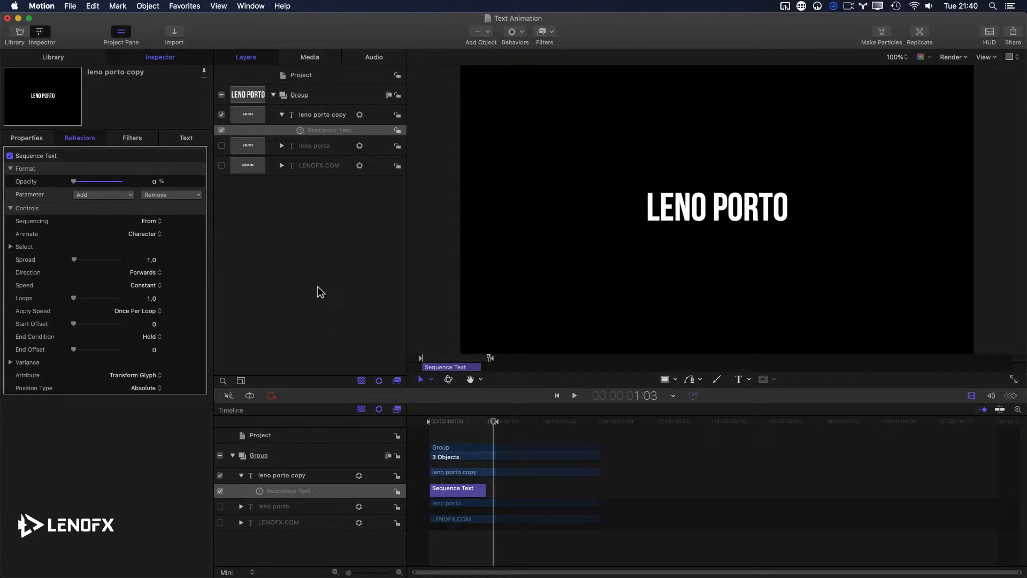
# Set the Sequence Text behavior to animate by Word and preview it
pyautogui.click(150, 233)
pyautogui.click(158, 255)
pyautogui.press('space')
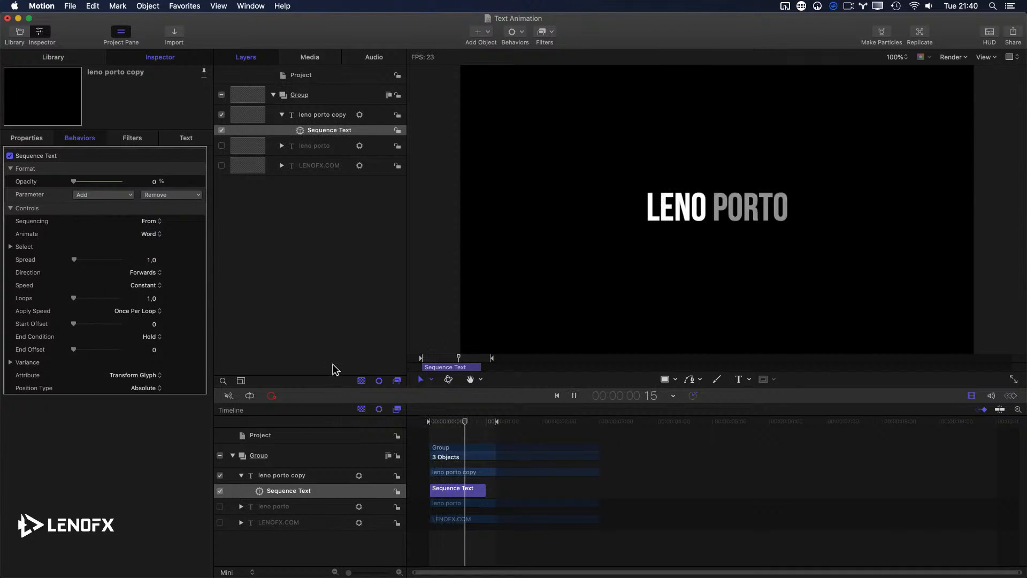
# Set the Sequence Text spread to 2 and preview the animation
pyautogui.click(151, 260)
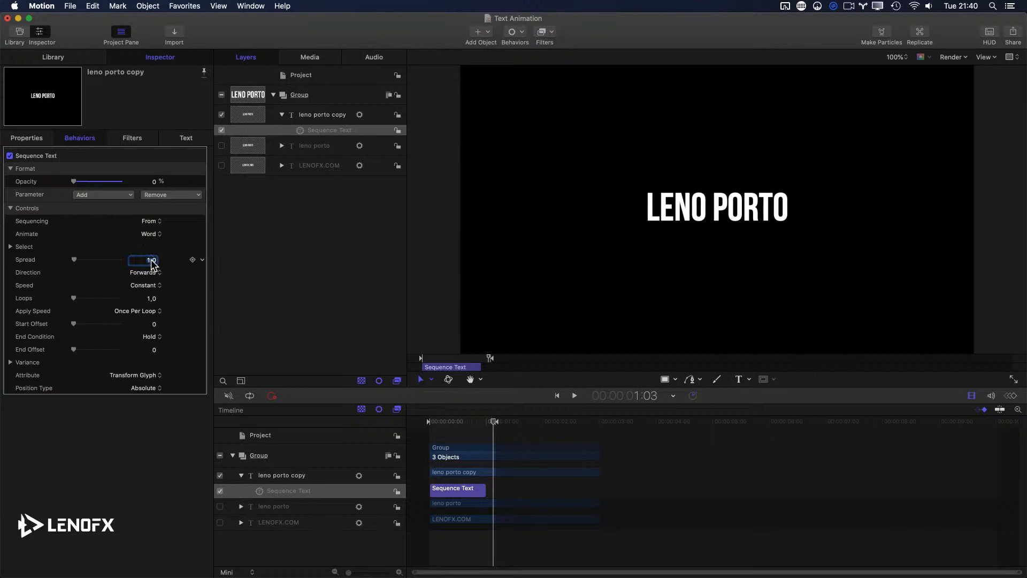
pyautogui.write('2')
pyautogui.press('Return')
pyautogui.press('space')
pyautogui.press('space')
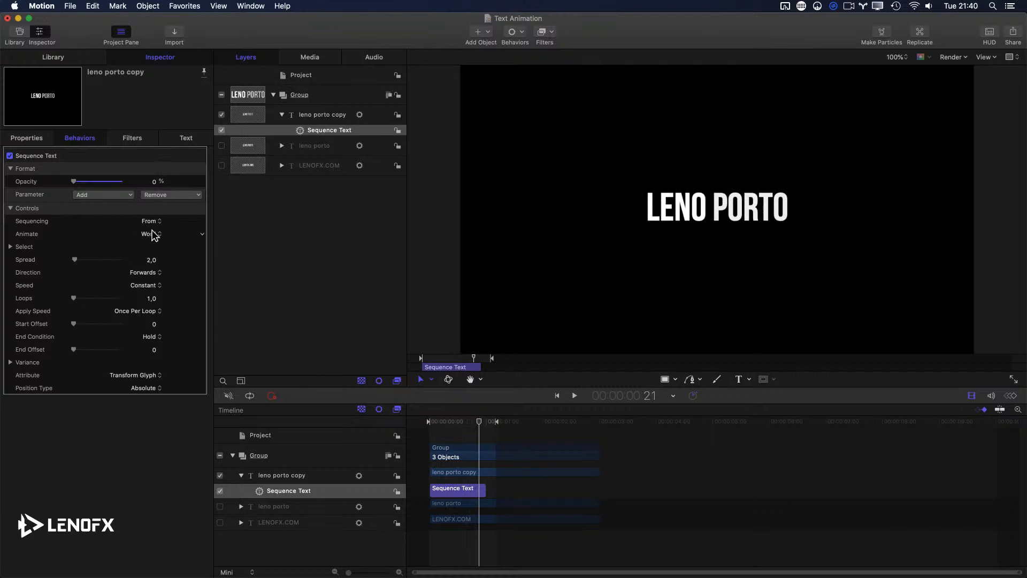
# Set the Sequence Text behavior to animate by Character (without spaces) and preview it
pyautogui.click(152, 234)
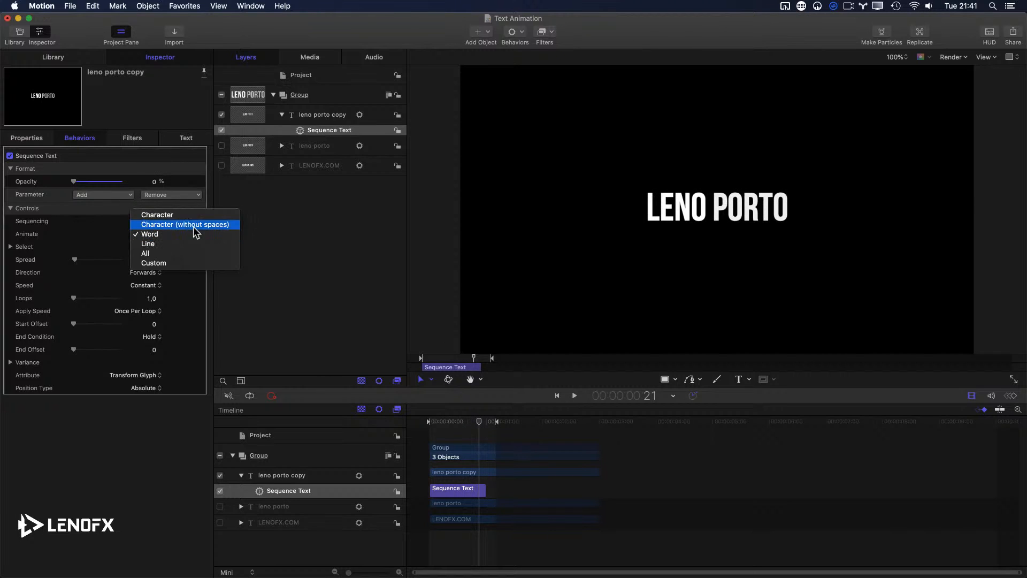
pyautogui.click(195, 229)
pyautogui.press('space')
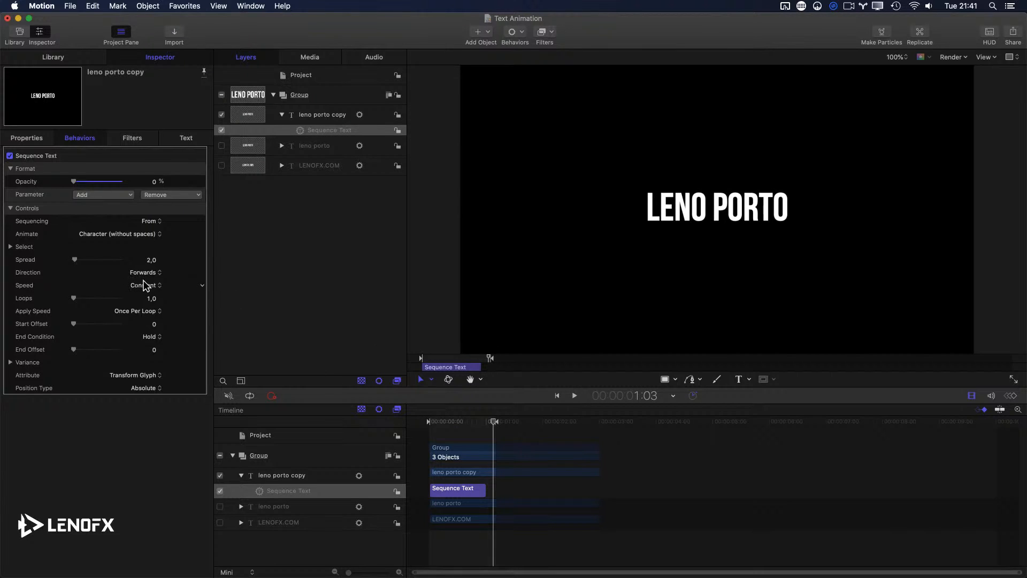
# Change the sequence direction to Backwards and play back the text animation
pyautogui.click(158, 273)
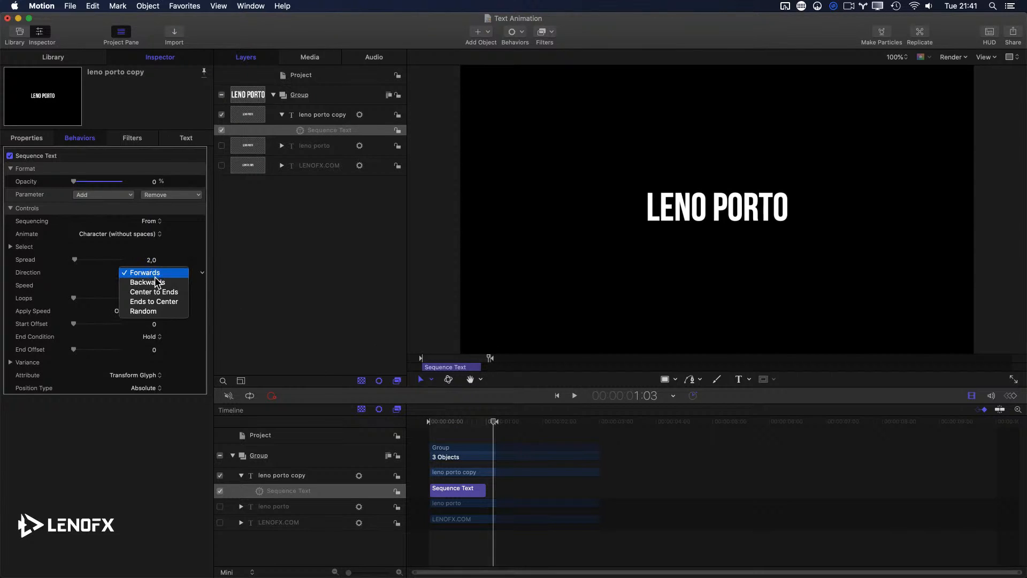
pyautogui.click(150, 282)
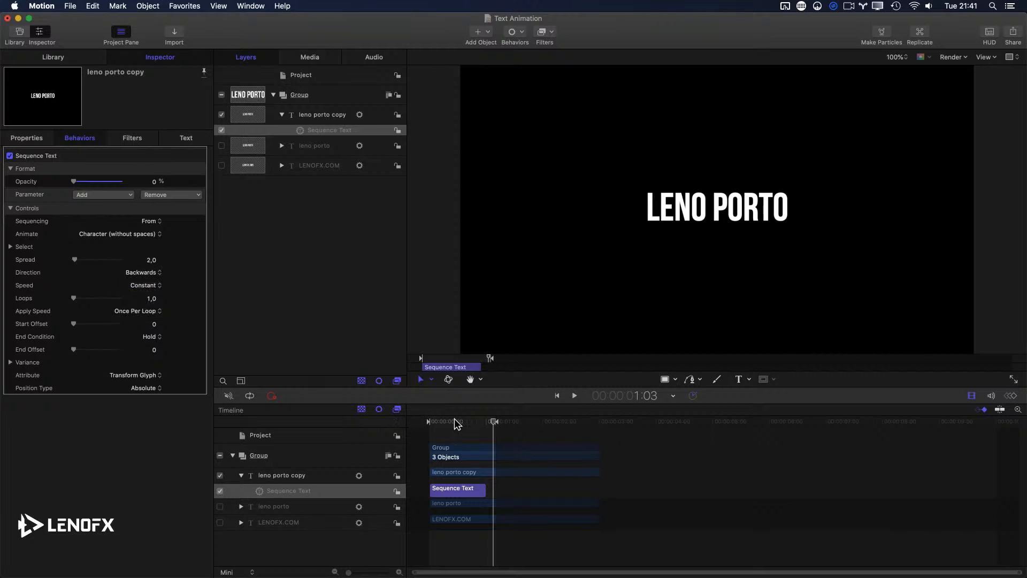
pyautogui.click(452, 422)
pyautogui.press('space')
pyautogui.click(438, 422)
pyautogui.press('space')
# Set the Sequence Text speed to Ease In and preview the animation
pyautogui.click(141, 286)
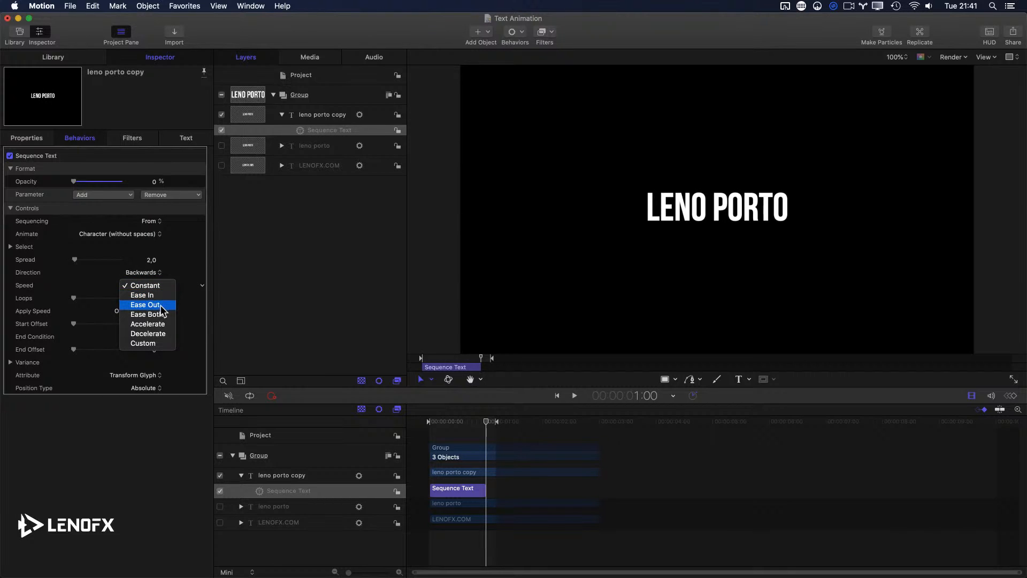
pyautogui.click(142, 294)
pyautogui.click(434, 423)
pyautogui.press('space')
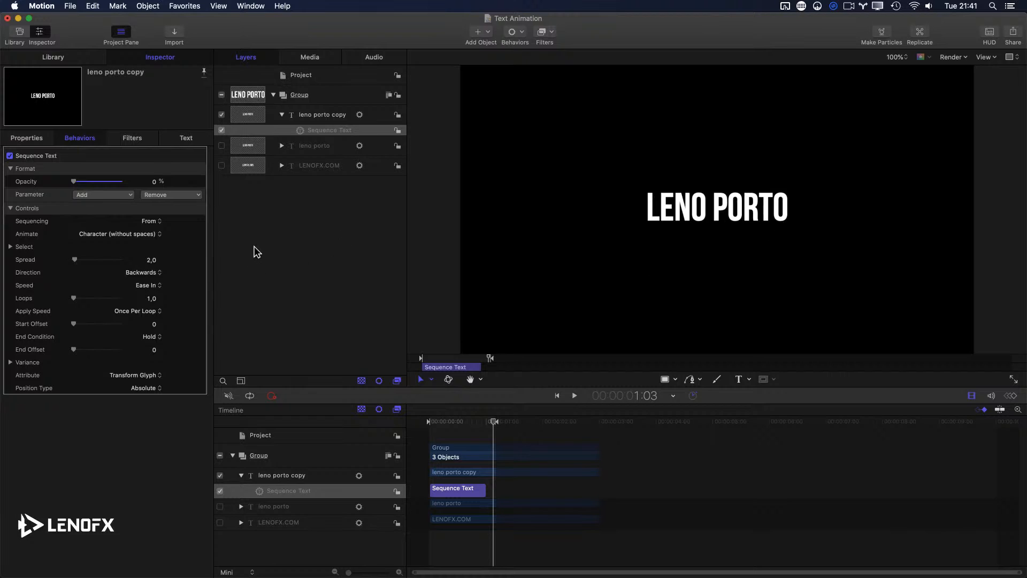
# Try the Ease Out and Ease Both speeds on the Sequence Text behavior, previewing the animation with each
pyautogui.click(158, 287)
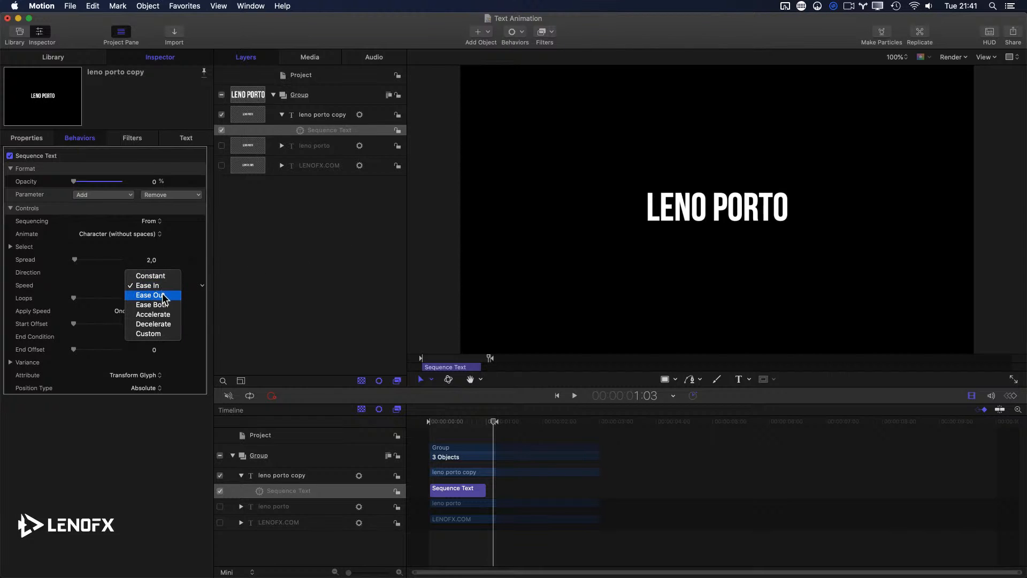
pyautogui.click(160, 295)
pyautogui.press('space')
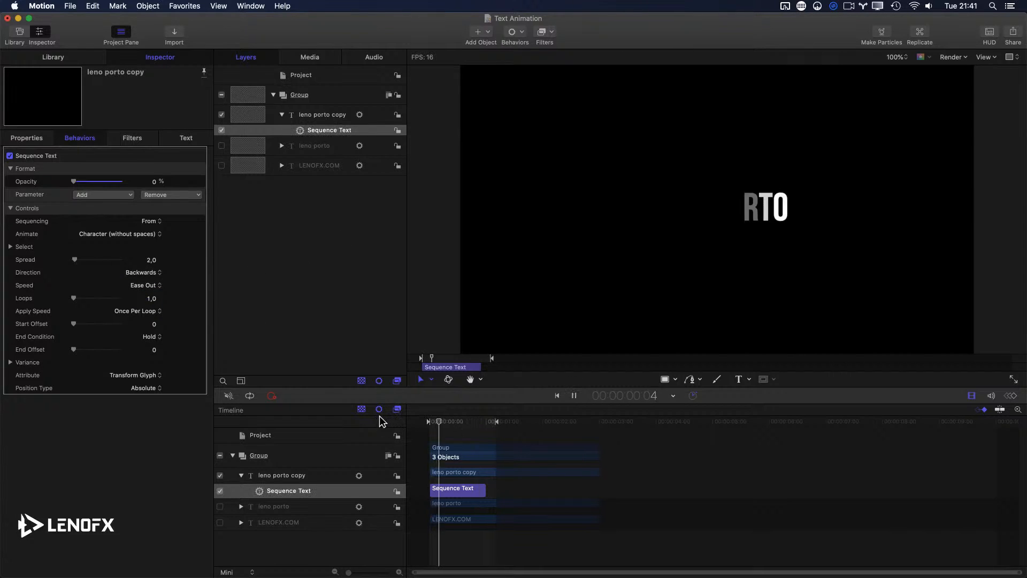
pyautogui.click(148, 286)
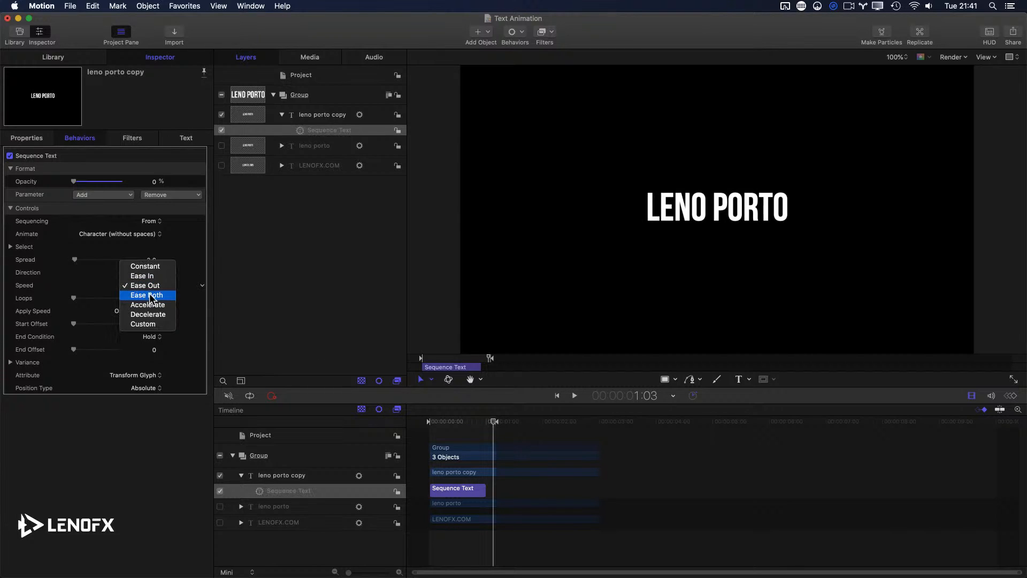
pyautogui.click(150, 295)
pyautogui.press('space')
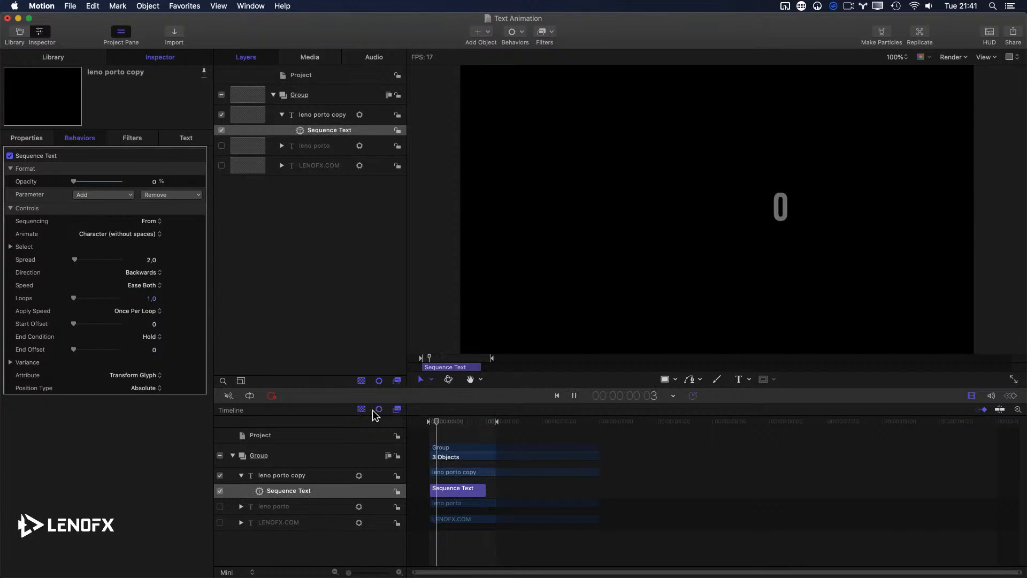
# Try the Accelerate and Decelerate speeds on the Sequence Text behavior and play back each from the start
pyautogui.click(143, 285)
pyautogui.click(148, 296)
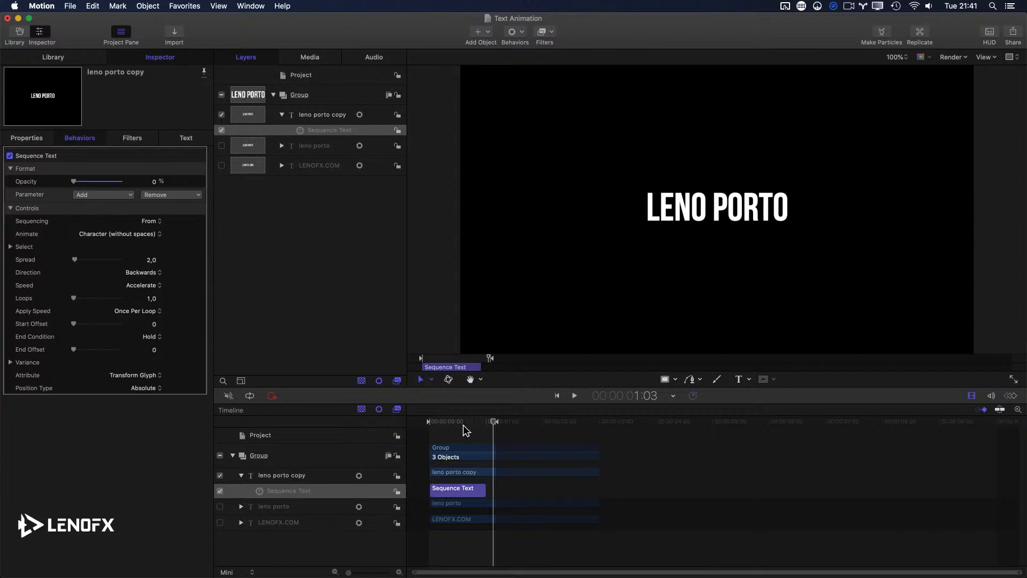
pyautogui.press('space')
pyautogui.click(144, 286)
pyautogui.click(141, 296)
pyautogui.click(433, 421)
pyautogui.press('space')
# Set the Sequence Text speed to Custom and move its end keyframe close to the end of the behavior
pyautogui.click(158, 287)
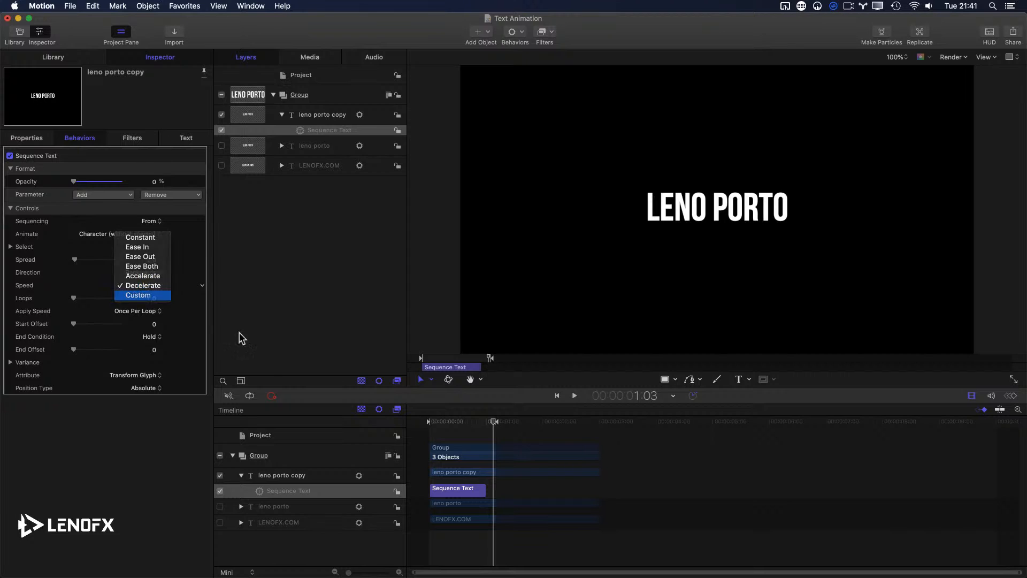
pyautogui.click(150, 299)
pyautogui.press('space')
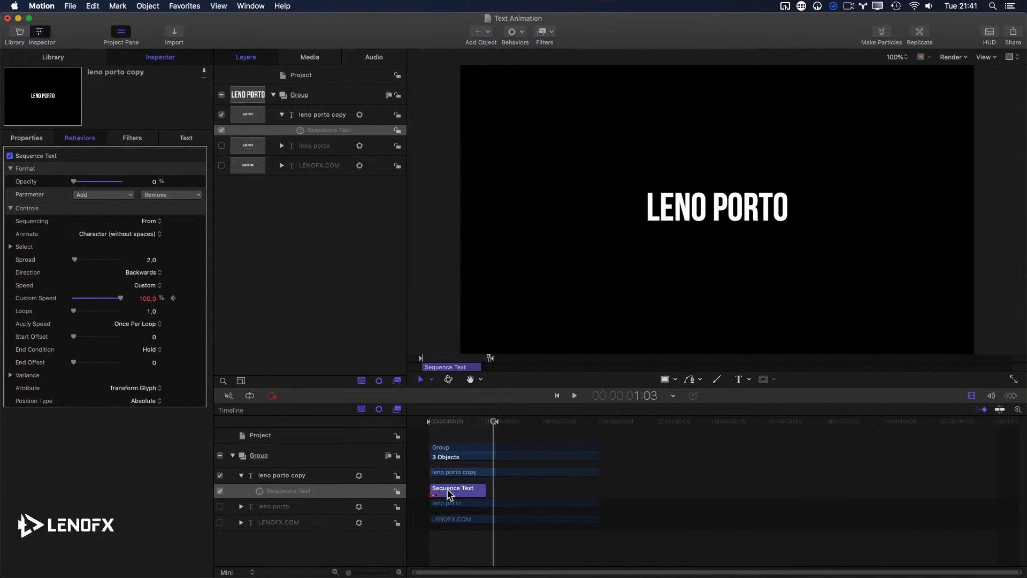
pyautogui.moveTo(437, 496); pyautogui.dragTo(482, 496)
# Show the Custom Speed curve in the Keyframe Editor, bend it into a fast start with a smooth finish, and preview it
pyautogui.press('super+7')
pyautogui.press('super+7')
pyautogui.press('super+8')
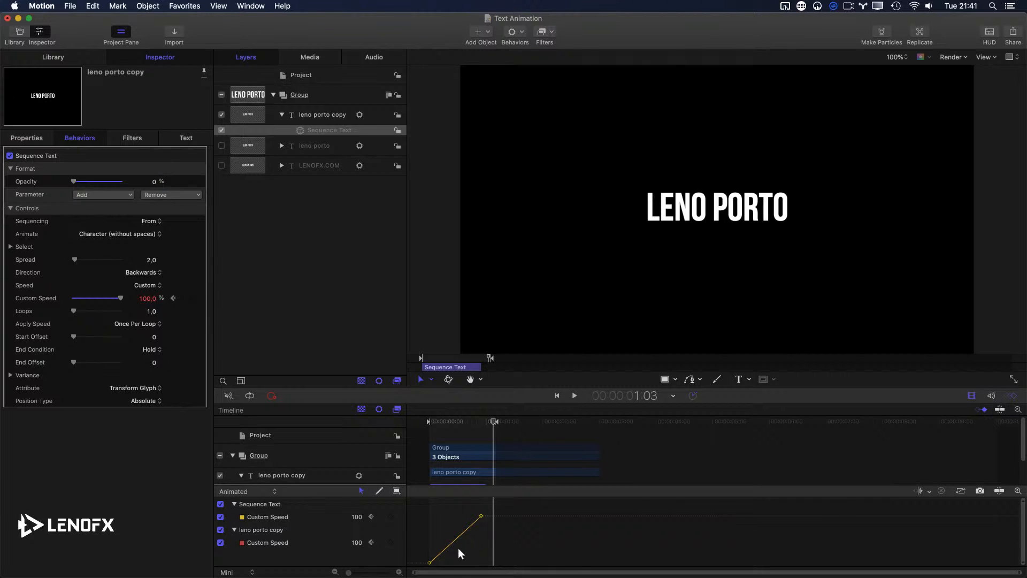
pyautogui.click(482, 517)
pyautogui.moveTo(481, 516); pyautogui.dragTo(446, 516)
pyautogui.moveTo(467, 554); pyautogui.dragTo(435, 536)
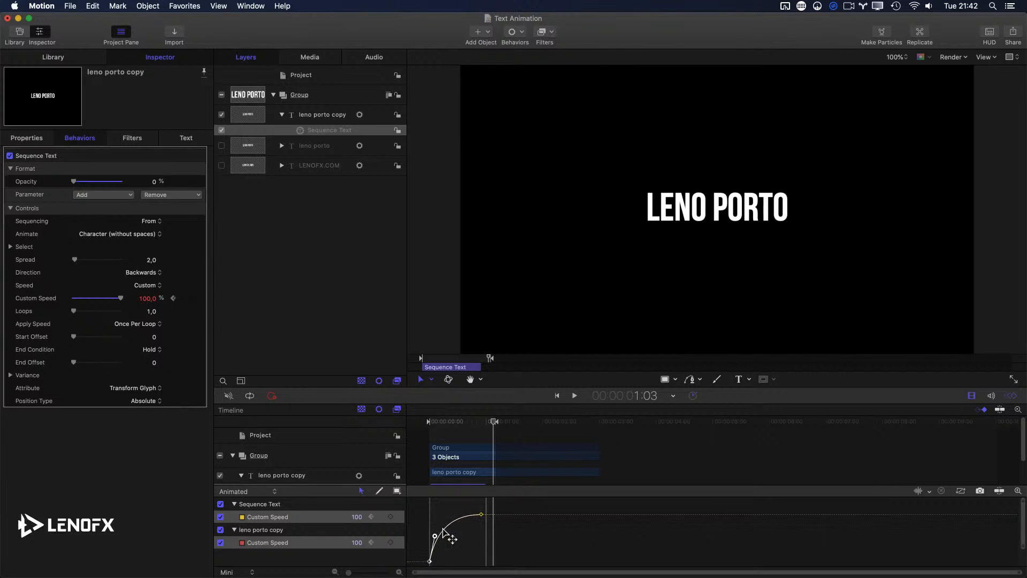
pyautogui.press('space')
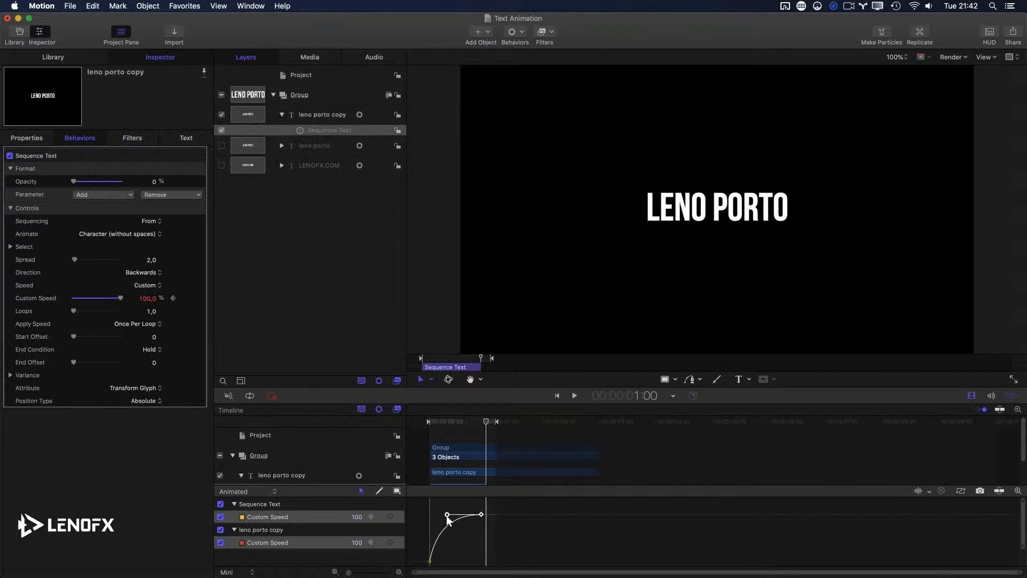
pyautogui.moveTo(448, 522); pyautogui.dragTo(451, 515)
# Set Apply Speed to Per Object and play the text animation from the beginning
pyautogui.click(137, 324)
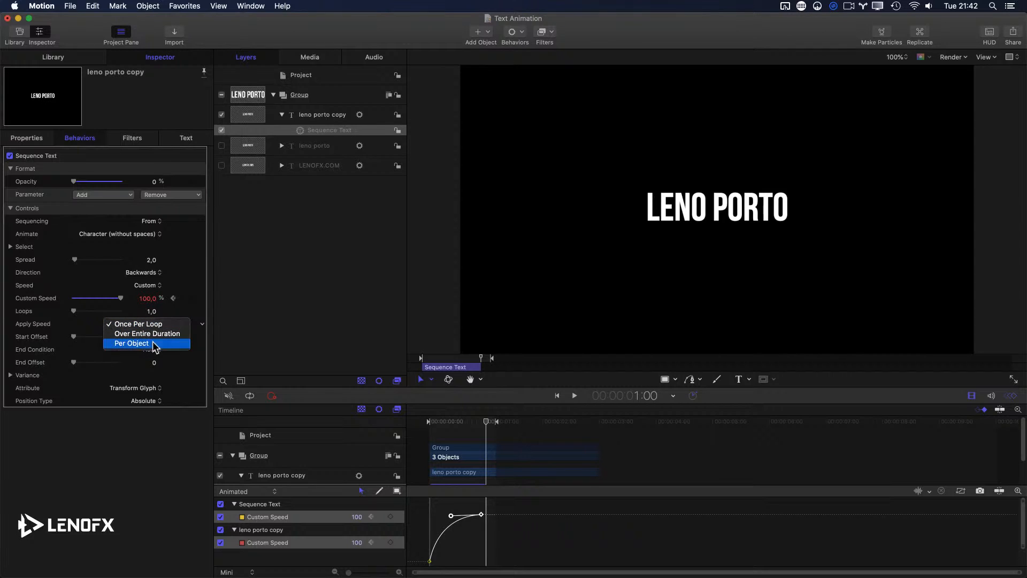
pyautogui.click(144, 344)
pyautogui.click(132, 342)
pyautogui.click(407, 424)
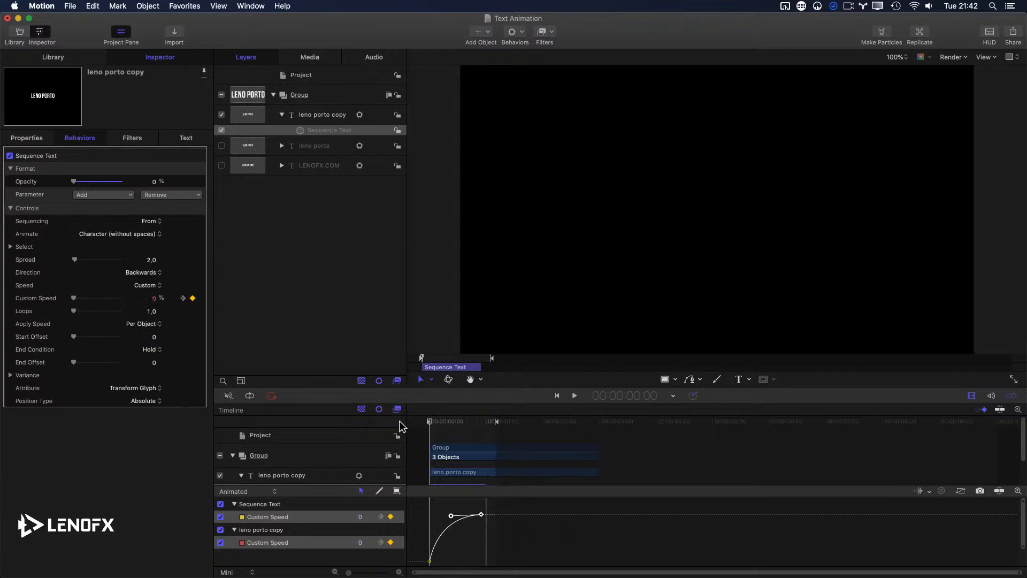
pyautogui.press('space')
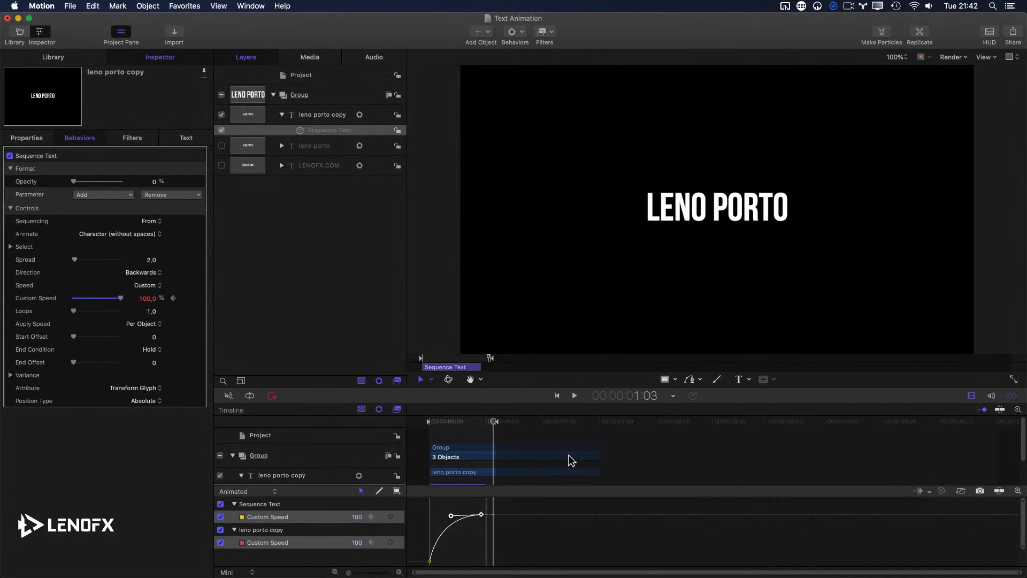
# Add a Position format parameter to Sequence Text, set its X offset to 804.2 px, and preview the animation
pyautogui.click(445, 423)
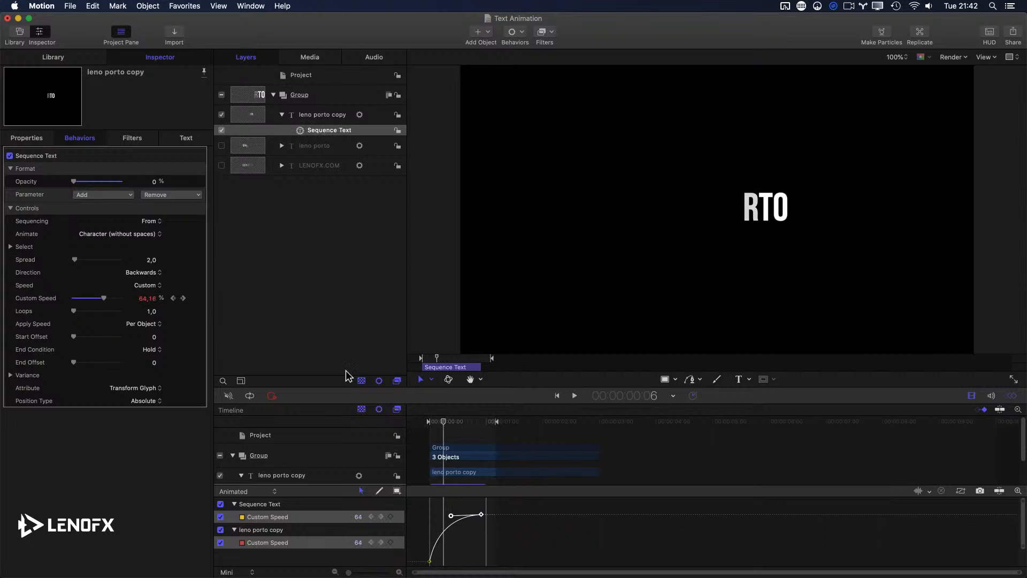
pyautogui.click(95, 194)
pyautogui.moveTo(119, 206)
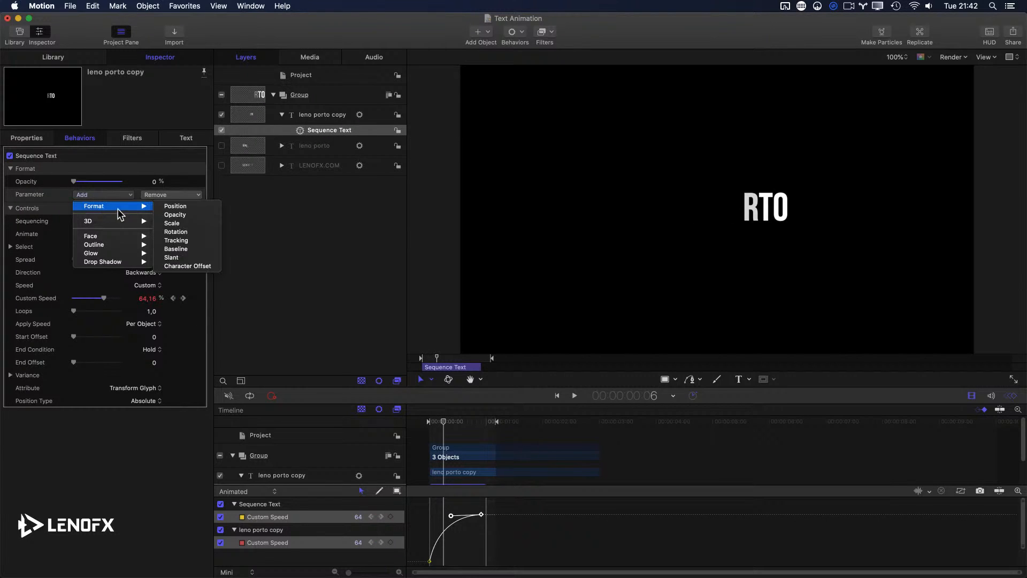
pyautogui.click(195, 207)
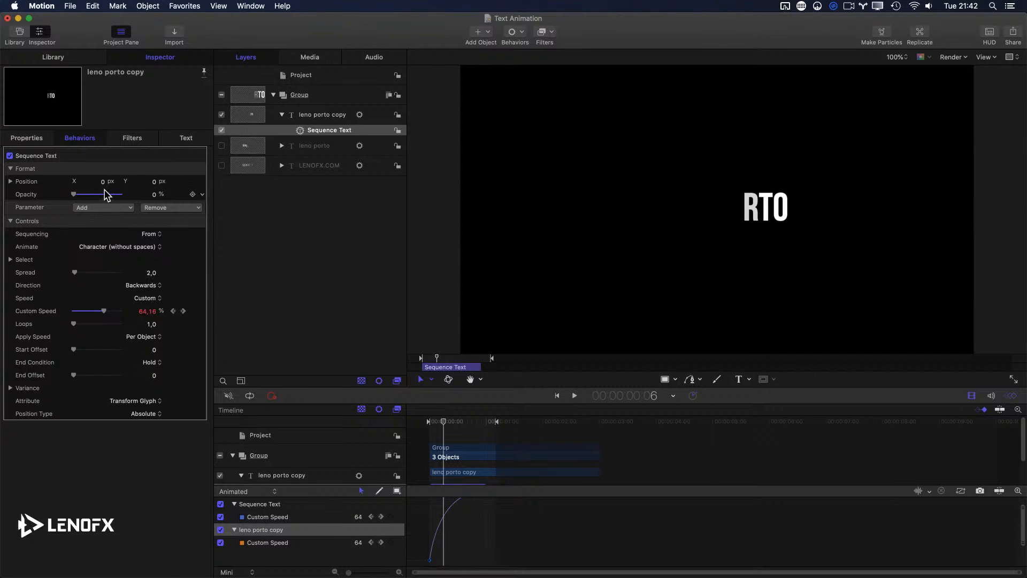
pyautogui.moveTo(102, 182); pyautogui.dragTo(105, 183)
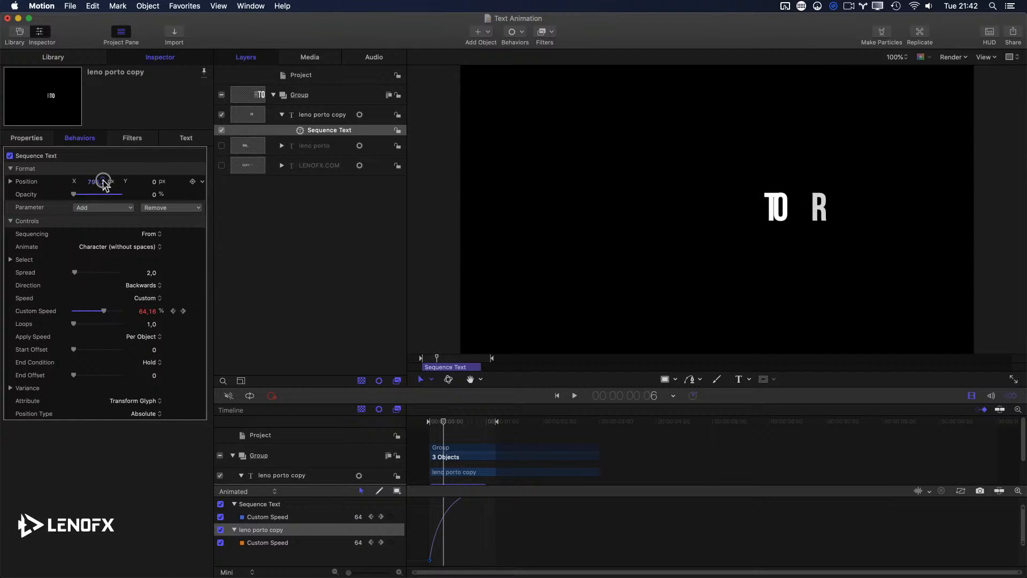
pyautogui.press('space')
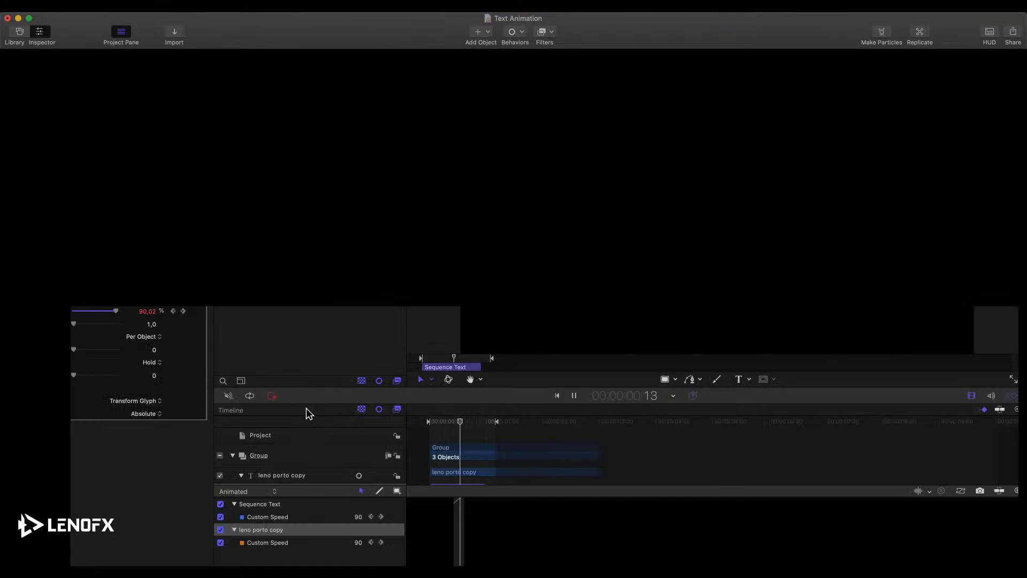
# Change the Sequence Text direction to Forwards and preview the animation
pyautogui.click(153, 285)
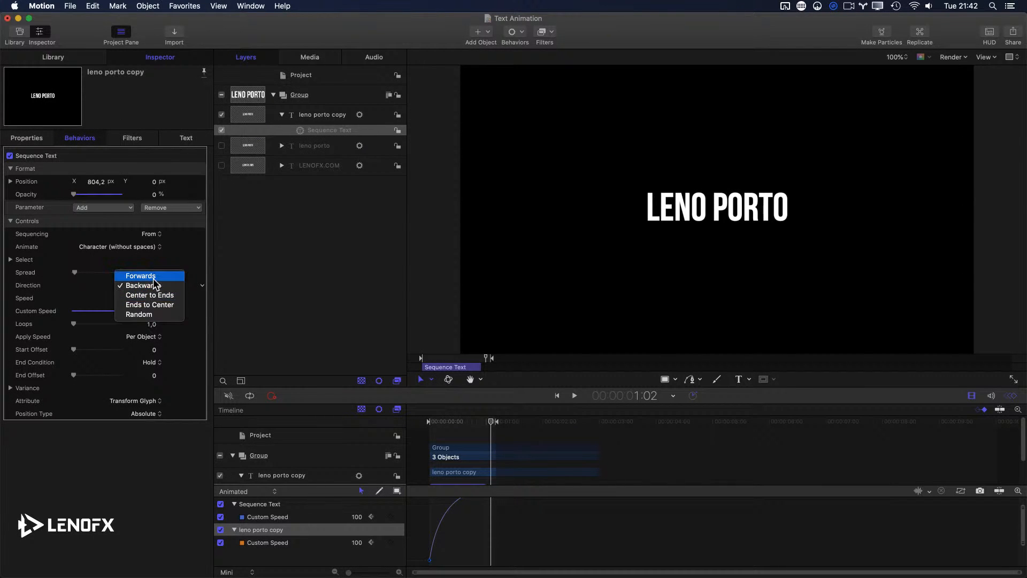
pyautogui.click(154, 276)
pyautogui.press('space')
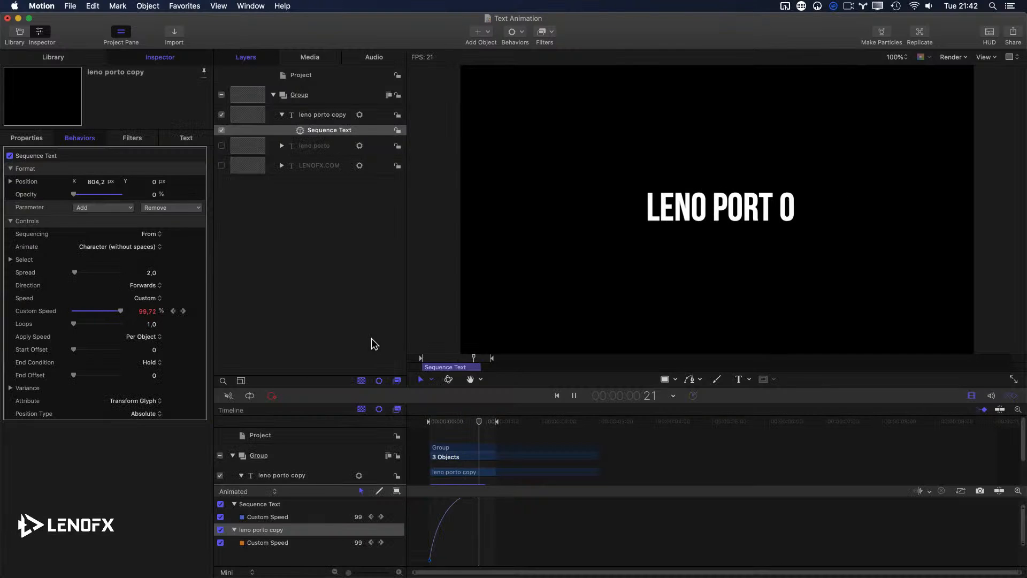
# Try animating the text by Word, play it back, and return the Animate setting to Character (without spaces)
pyautogui.click(137, 254)
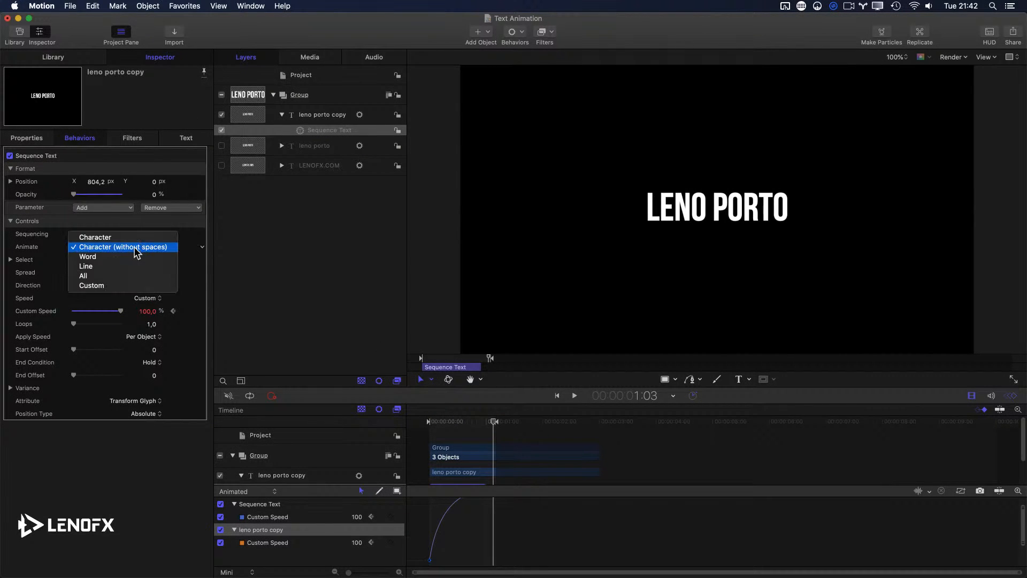
pyautogui.click(153, 257)
pyautogui.press('space')
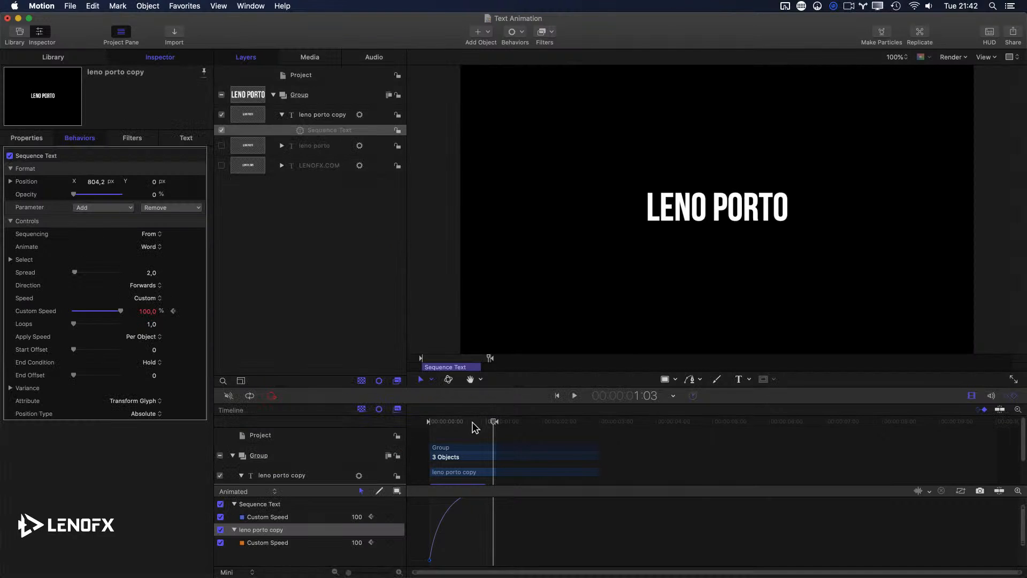
pyautogui.press('space')
pyautogui.moveTo(447, 422); pyautogui.dragTo(413, 424)
pyautogui.press('space')
pyautogui.click(151, 247)
pyautogui.click(155, 233)
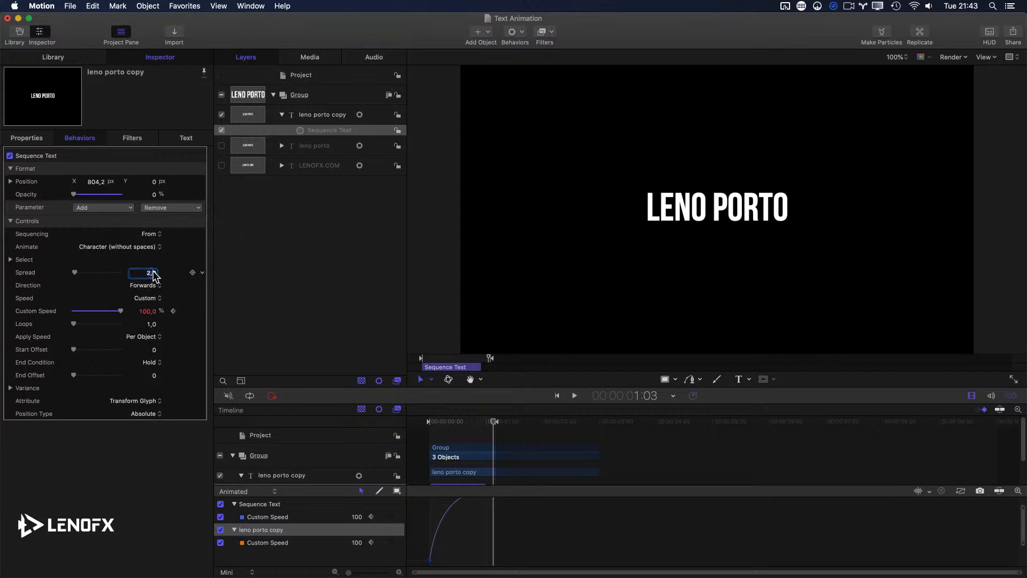
# Set the Sequence Text spread to 10, play the animation, and scrub back to frame 4
pyautogui.press('space')
pyautogui.press('space')
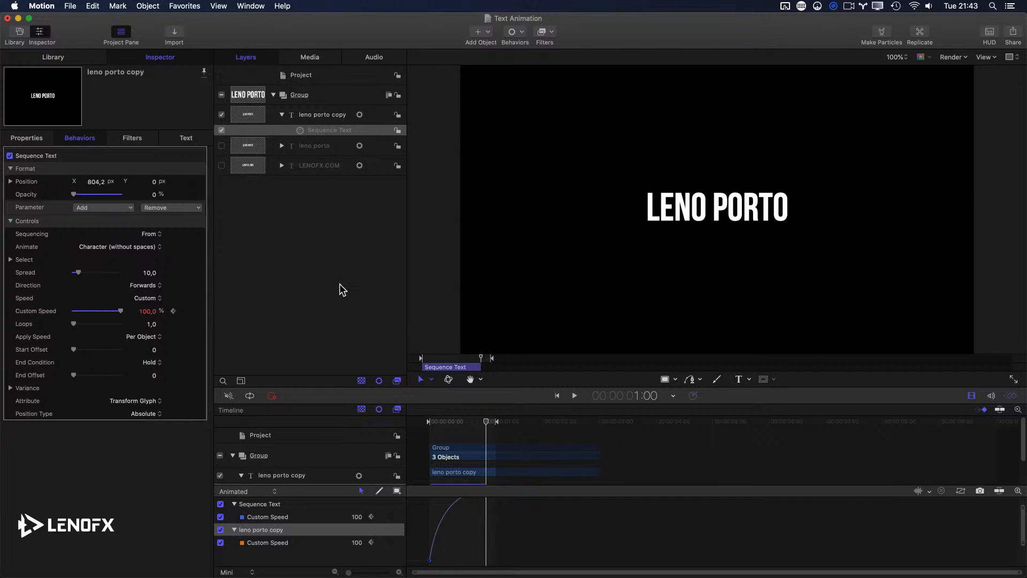
pyautogui.moveTo(465, 422); pyautogui.dragTo(438, 421)
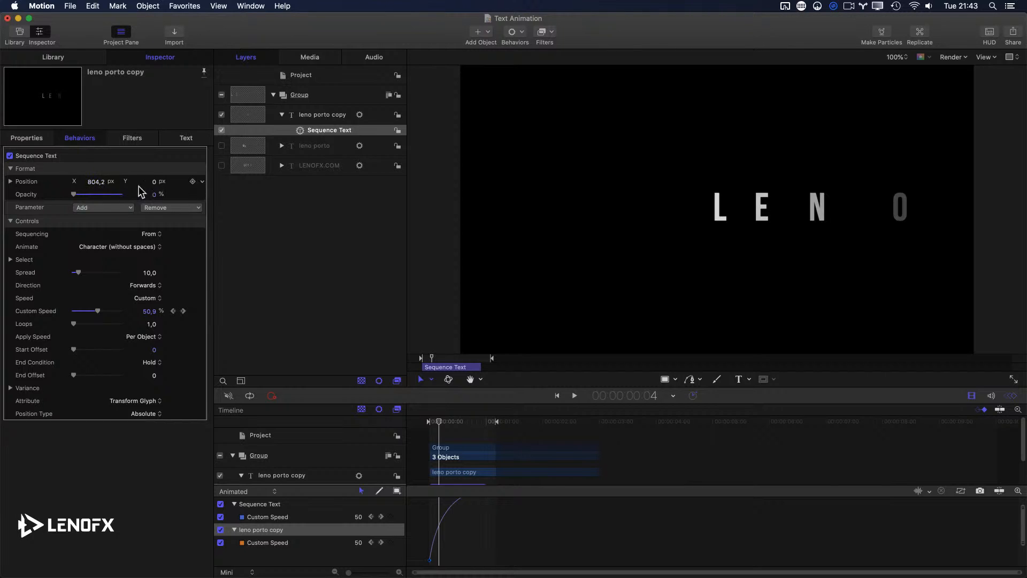
pyautogui.click(21, 138)
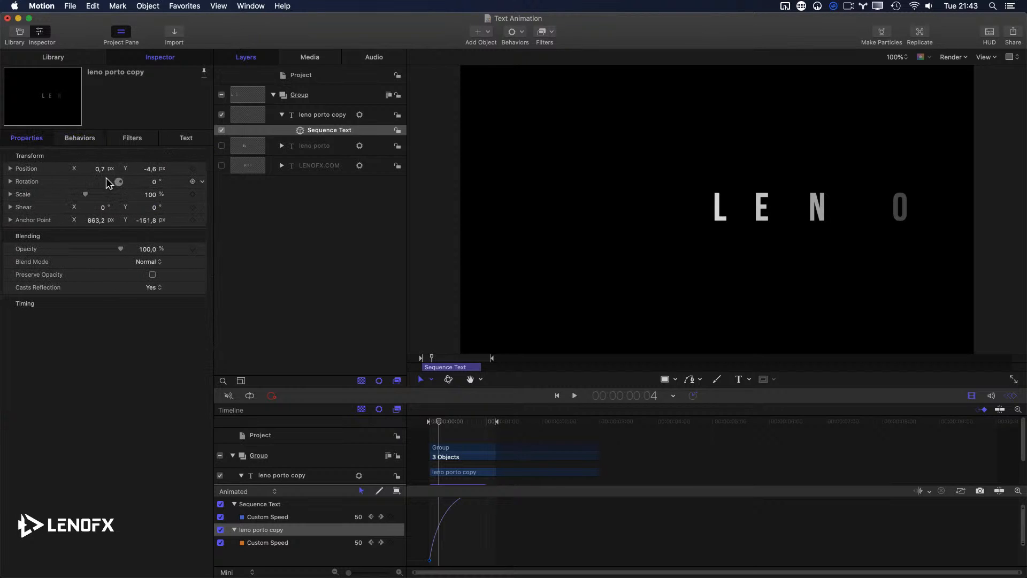
pyautogui.click(80, 138)
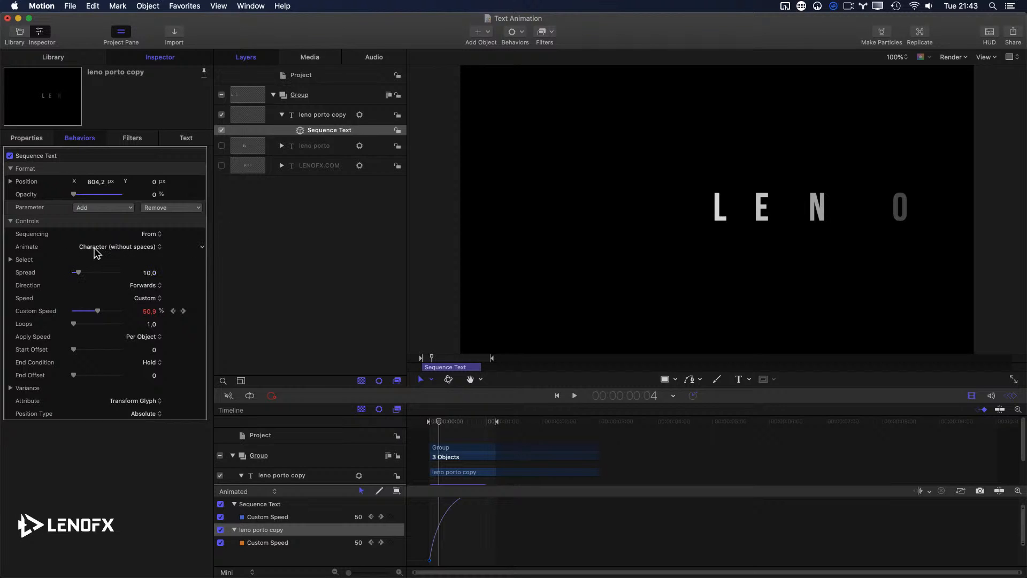
pyautogui.click(118, 247)
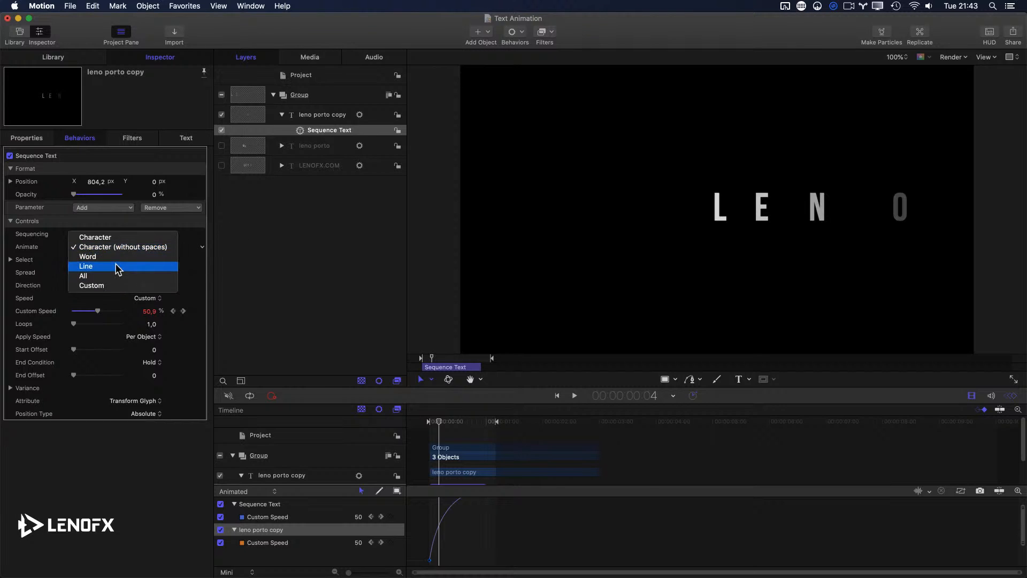
pyautogui.click(20, 280)
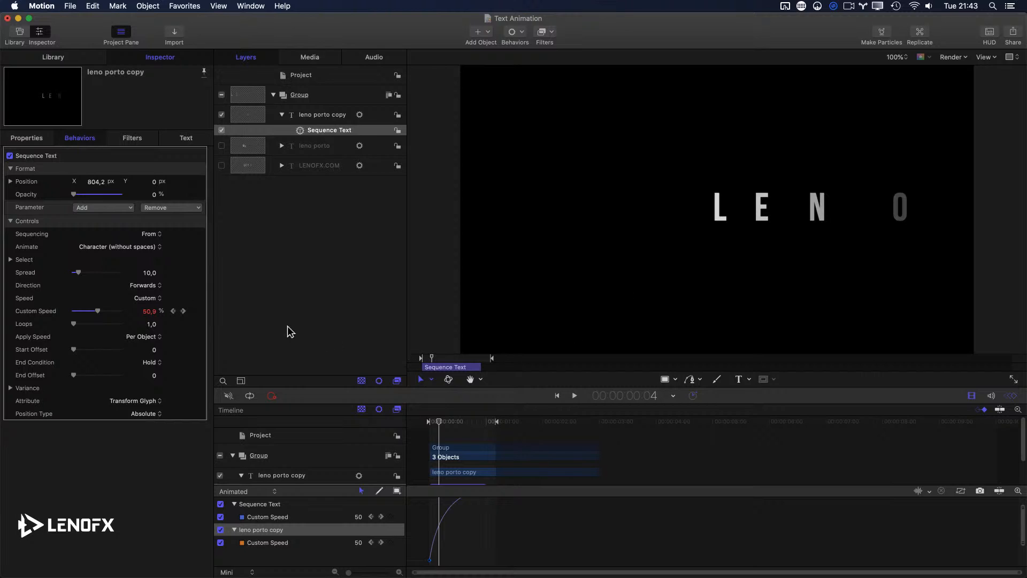
# Set the direction to Ends to Center and the position offset to X 0, Y 200 px, and preview the animation
pyautogui.click(143, 286)
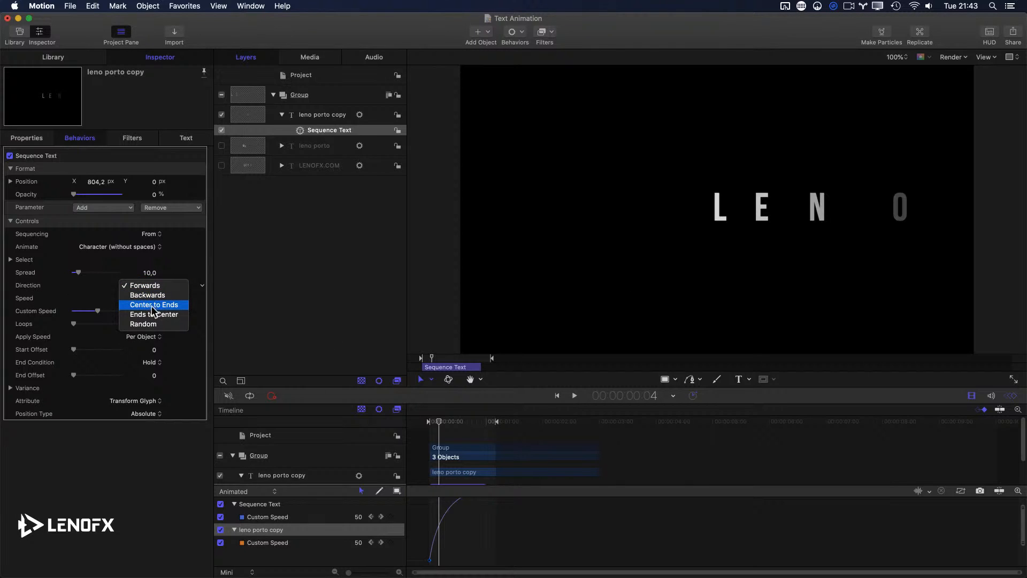
pyautogui.click(152, 315)
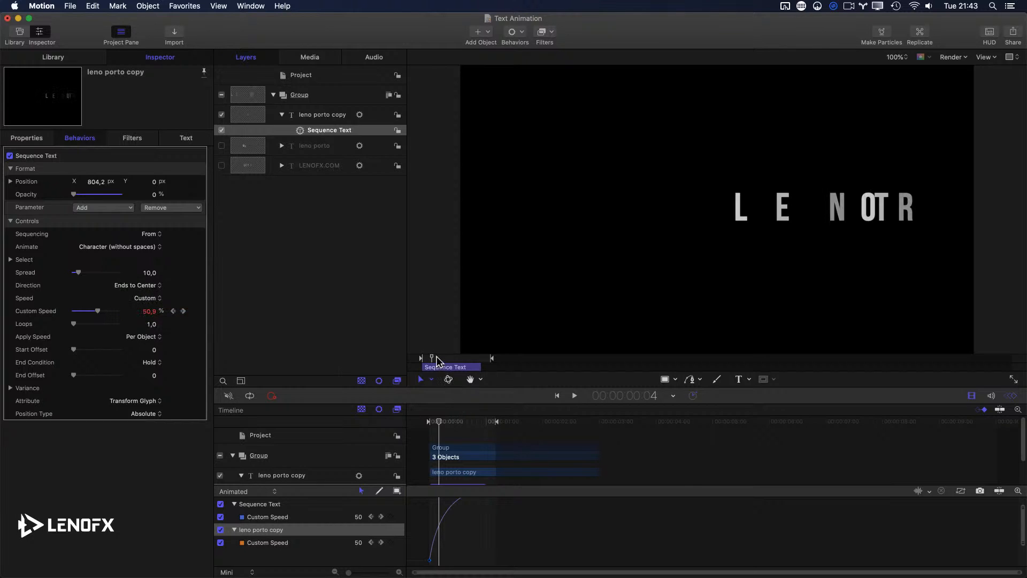
pyautogui.click(97, 181)
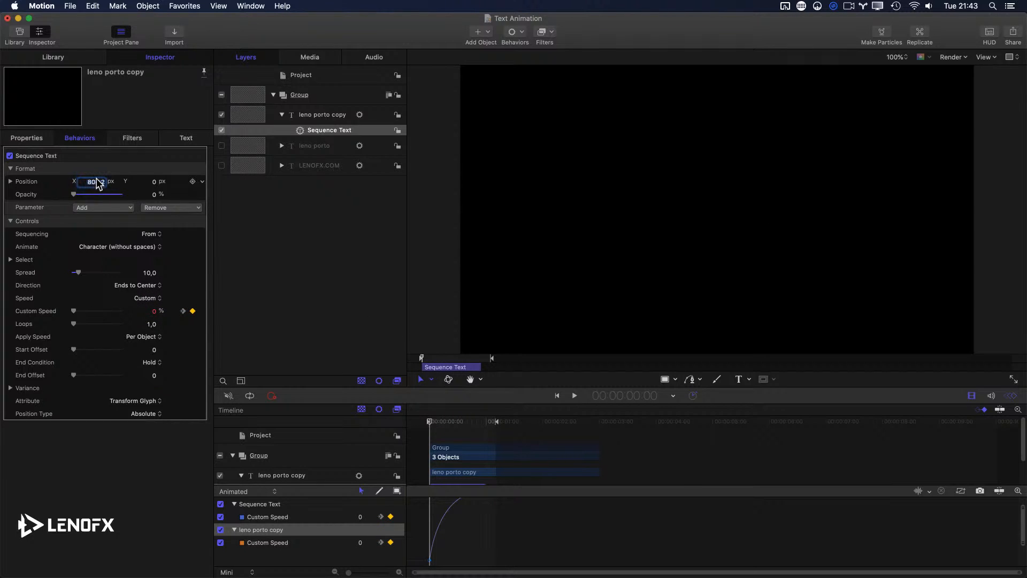
pyautogui.press('Tab')
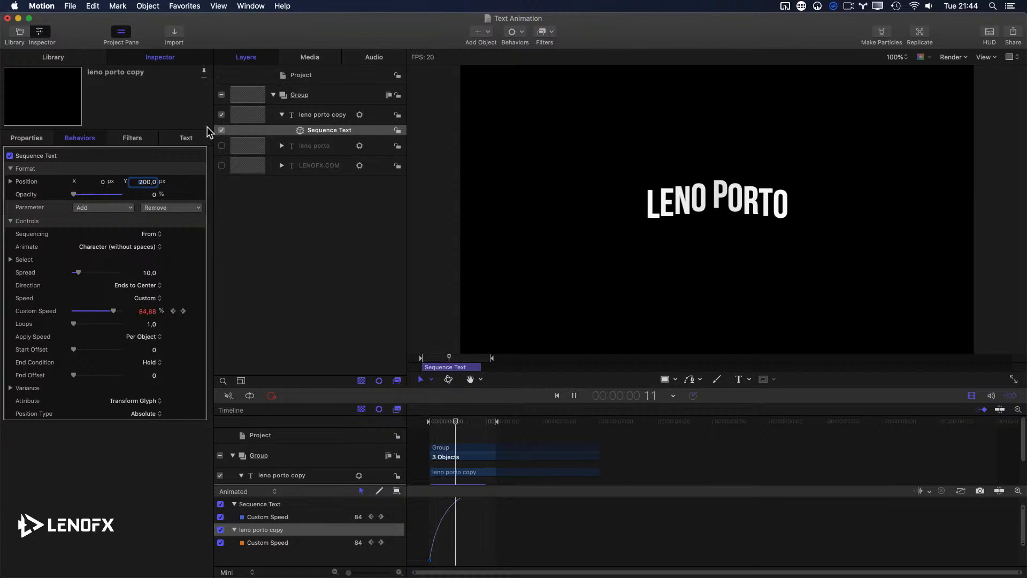
# Change the Sequence Text direction to Center to Ends
pyautogui.click(154, 286)
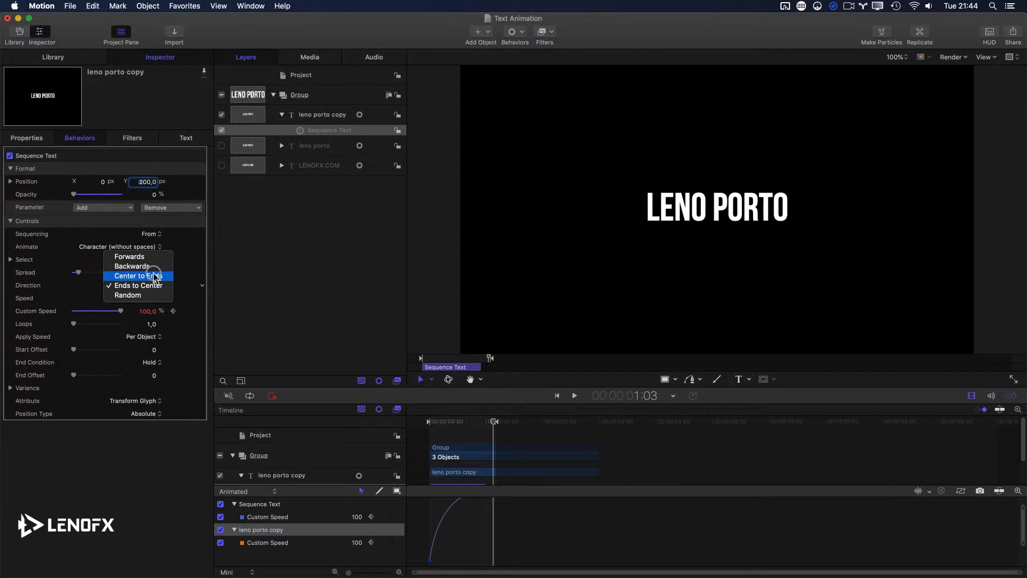
pyautogui.click(153, 275)
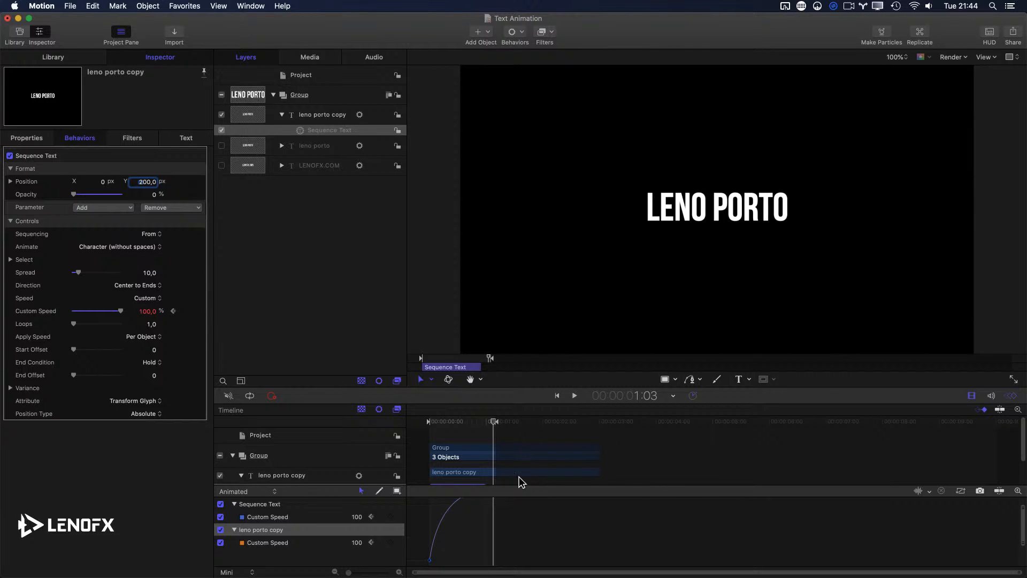
# Play the animation, add a Scale parameter to the Sequence Text behavior, and set it to 0%
pyautogui.press('space')
pyautogui.press('Home')
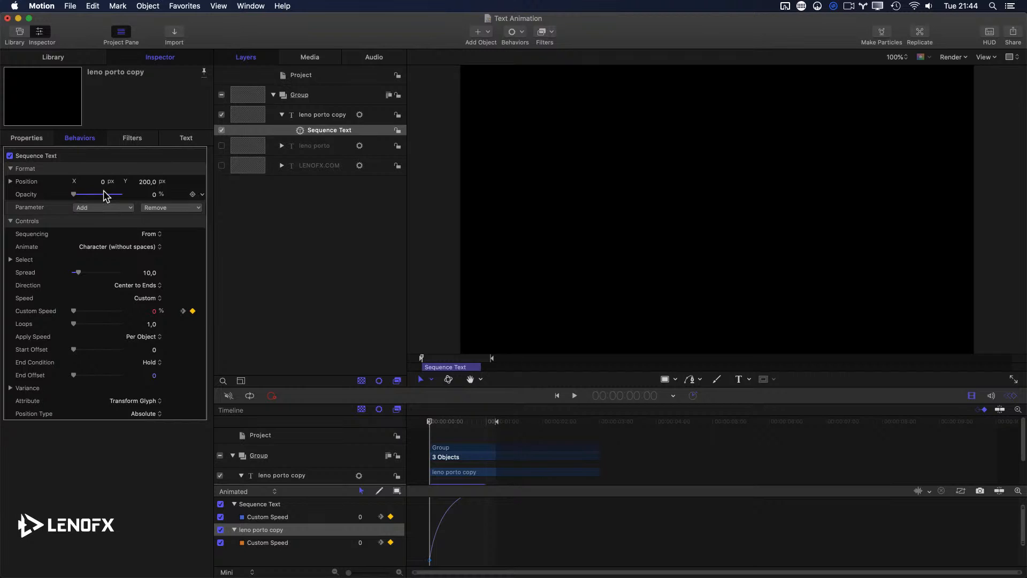
pyautogui.press('space')
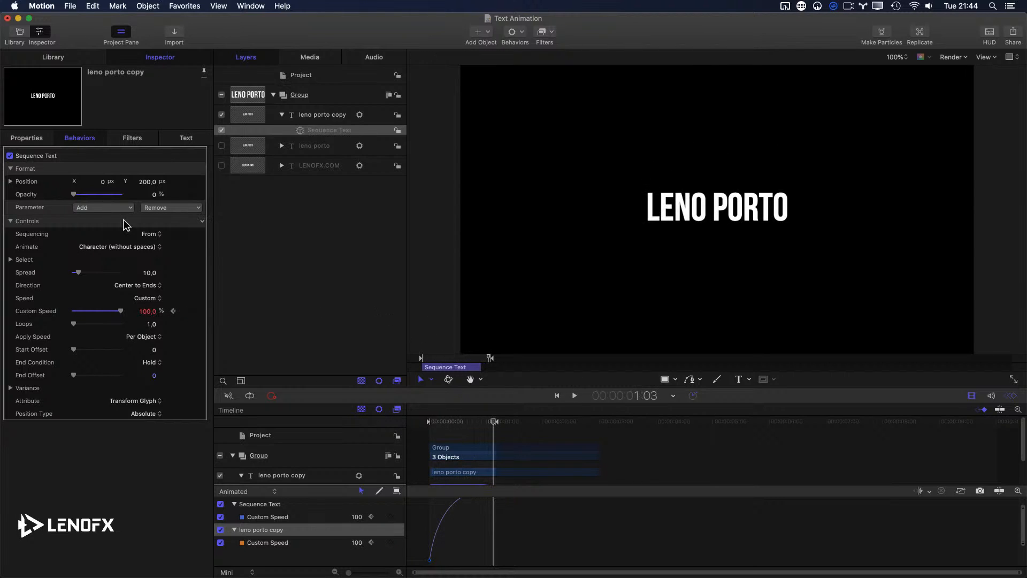
pyautogui.click(108, 208)
pyautogui.moveTo(123, 219)
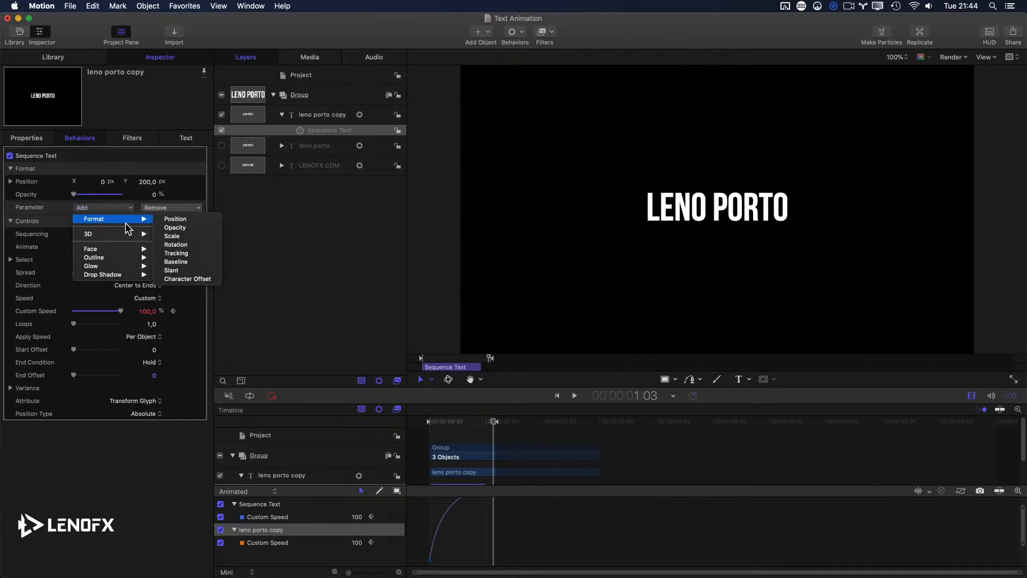
pyautogui.click(172, 236)
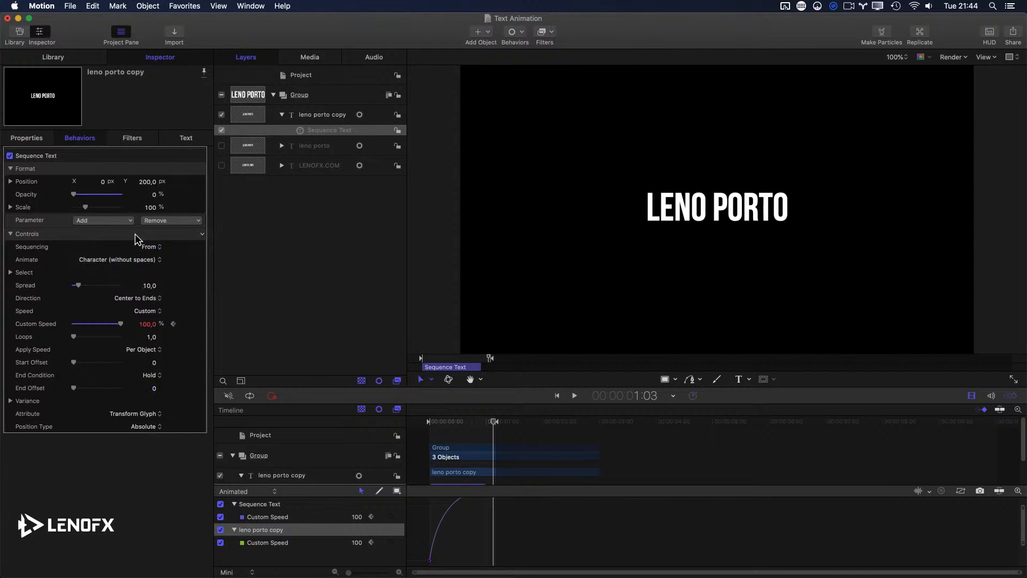
pyautogui.moveTo(85, 207); pyautogui.dragTo(259, 209)
# Remove the Opacity parameter from the Sequence Text behavior and preview the animation
pyautogui.click(192, 220)
pyautogui.moveTo(195, 232)
pyautogui.click(225, 241)
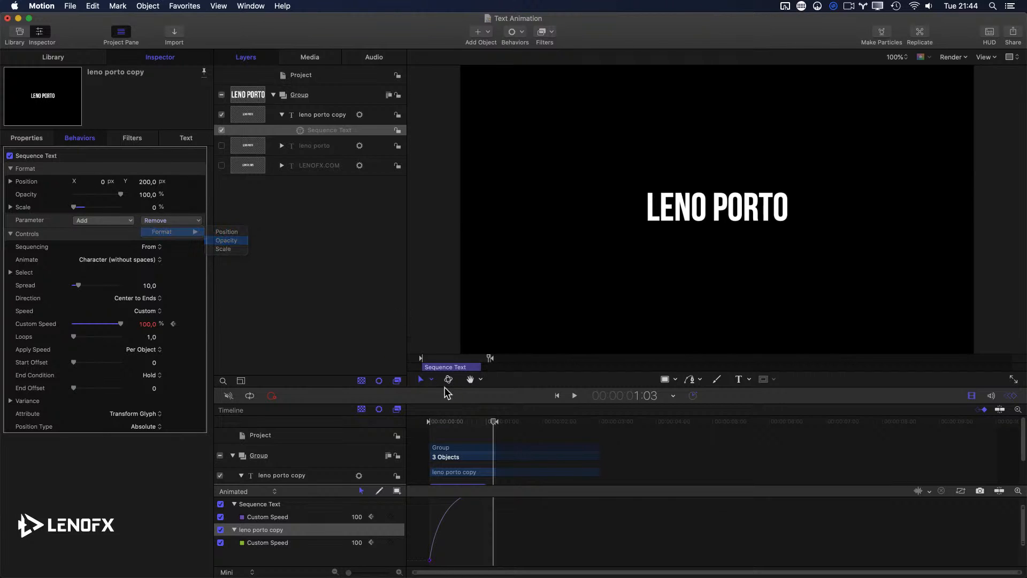
pyautogui.press('space')
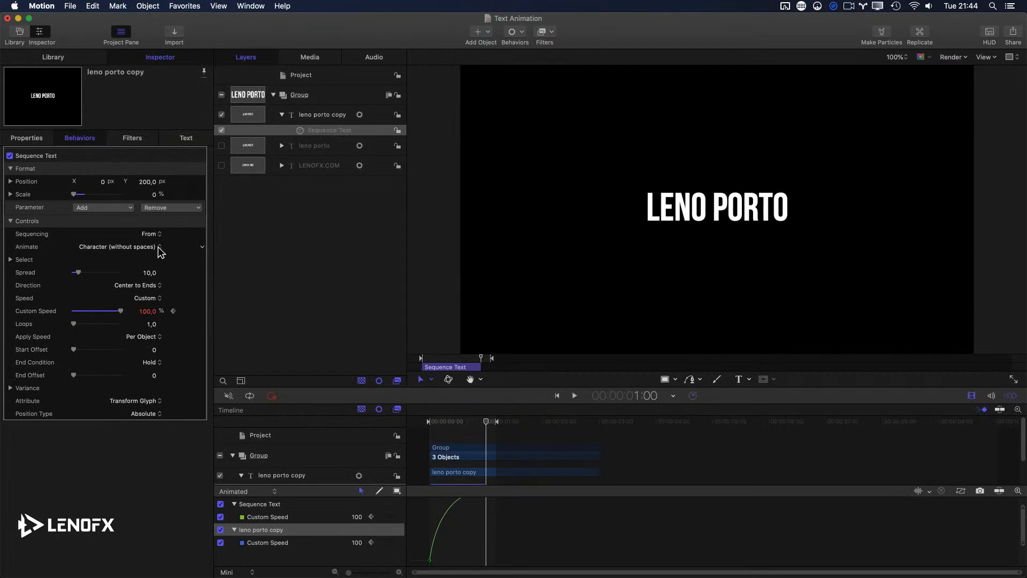
# Set the text layout's Anchor Point to Word and play the animation
pyautogui.click(186, 139)
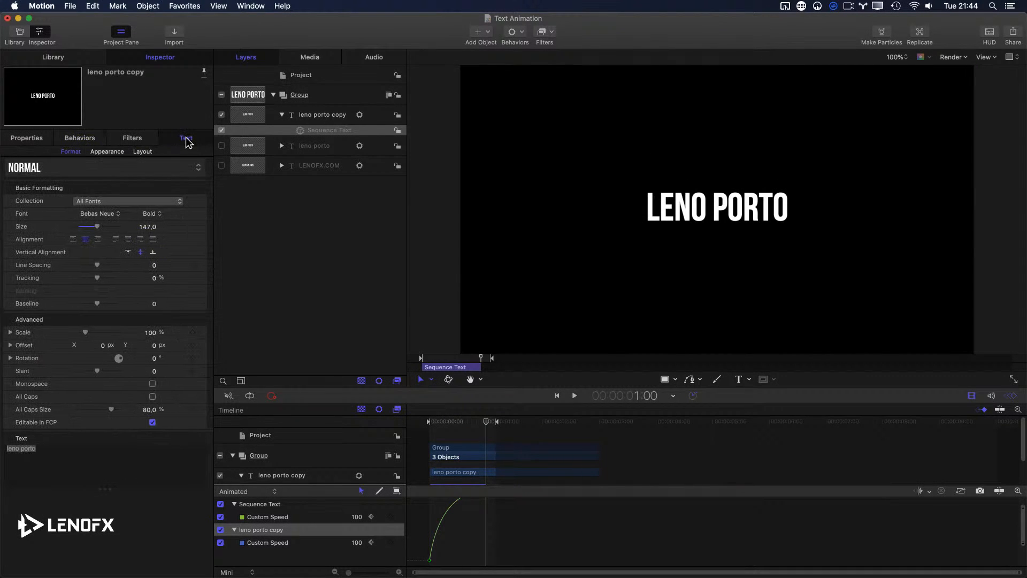
pyautogui.click(141, 152)
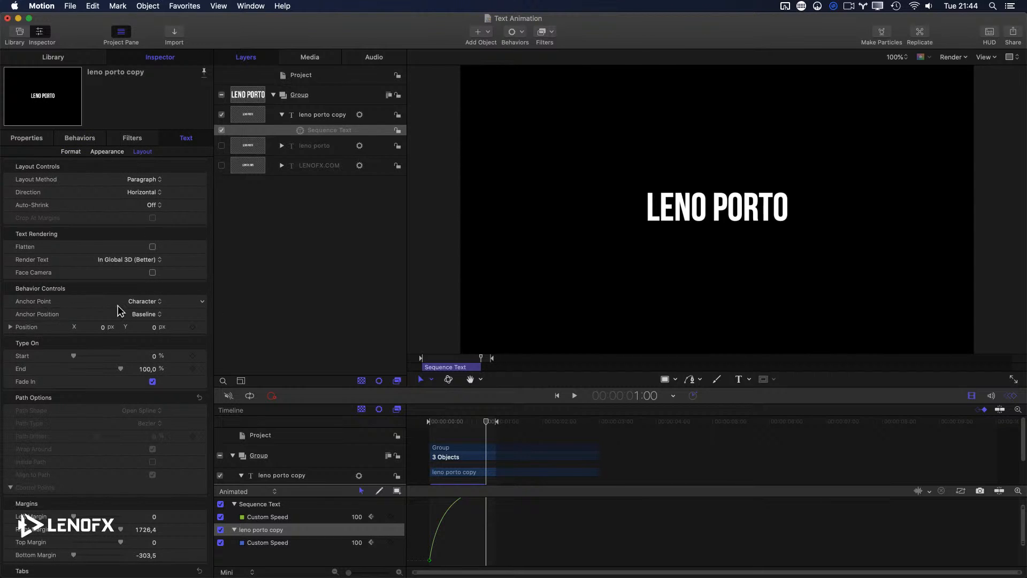
pyautogui.click(150, 302)
pyautogui.click(147, 310)
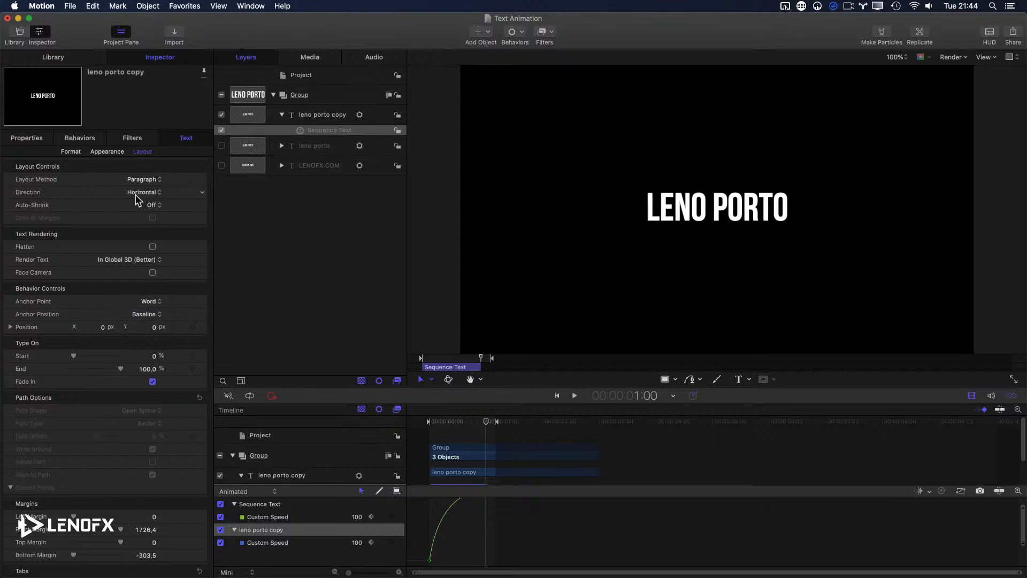
pyautogui.press('space')
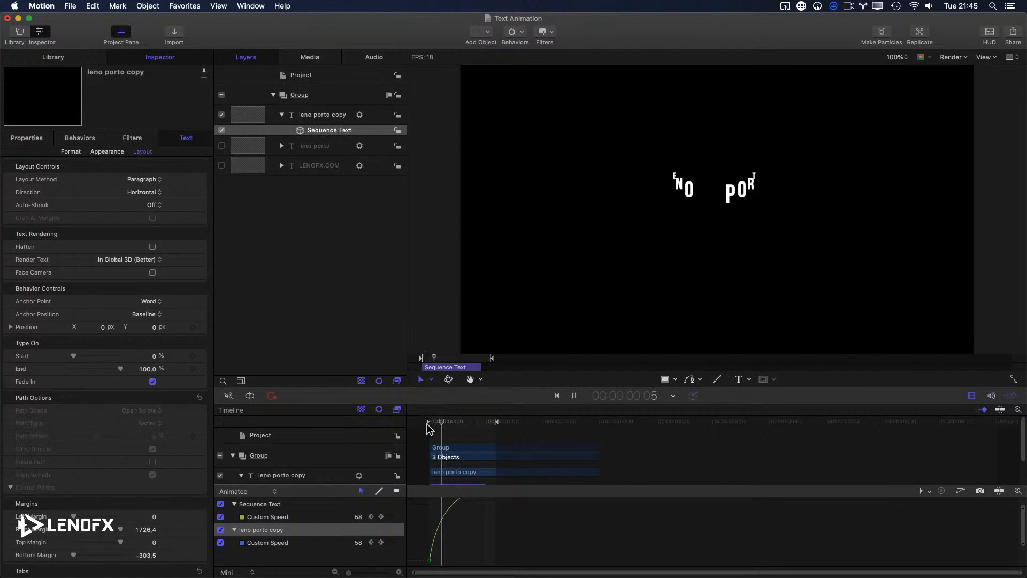
pyautogui.press('space')
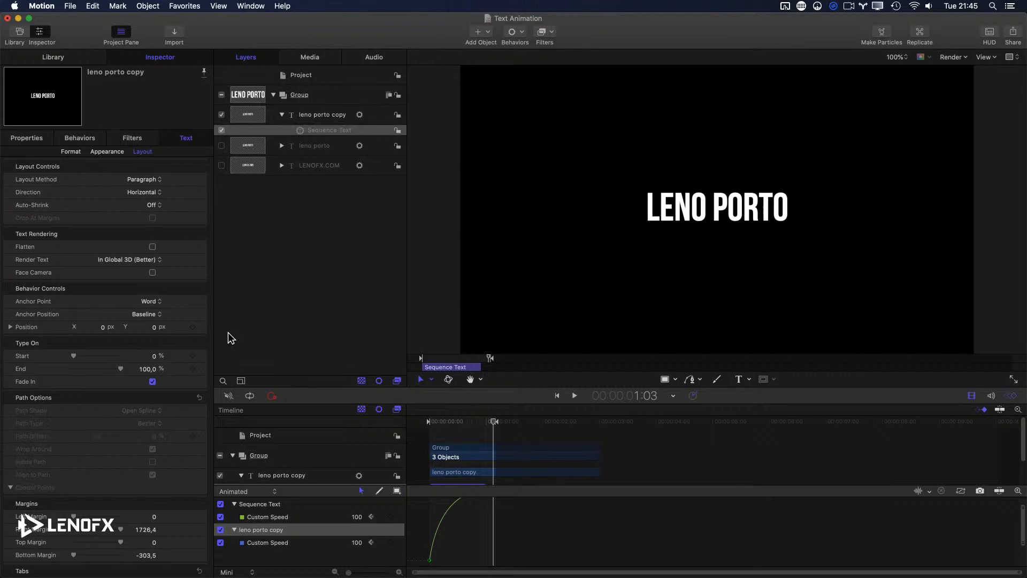
pyautogui.click(155, 304)
pyautogui.click(157, 305)
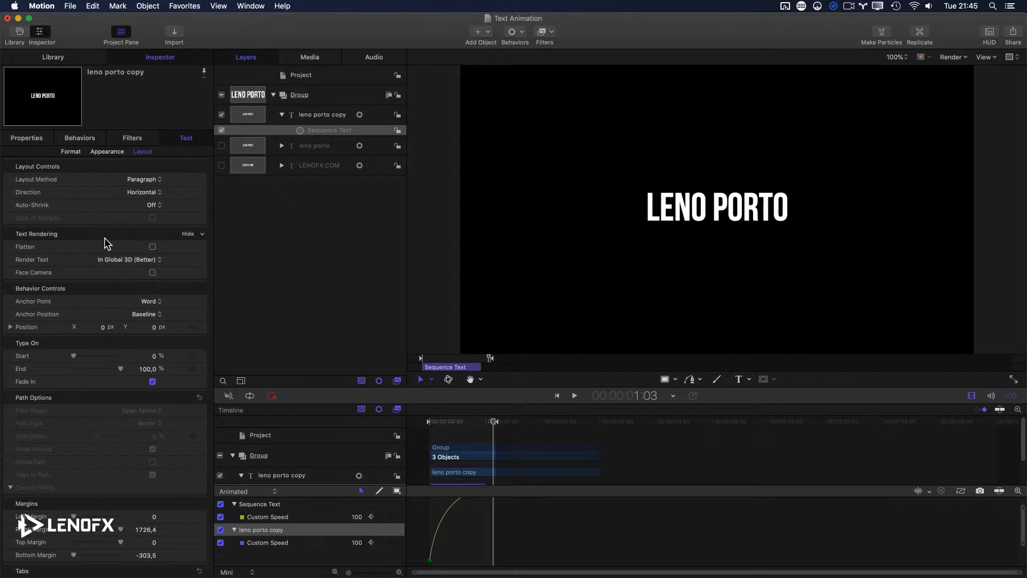
# Inspect the text at frame 10, set the Sequence Text Animate option to Word, and replay from the start
pyautogui.moveTo(445, 424)
pyautogui.mouseDown()
pyautogui.moveTo(436, 421)
pyautogui.moveTo(472, 424)
pyautogui.moveTo(444, 428)
pyautogui.moveTo(466, 426)
pyautogui.moveTo(453, 422)
pyautogui.mouseUp()
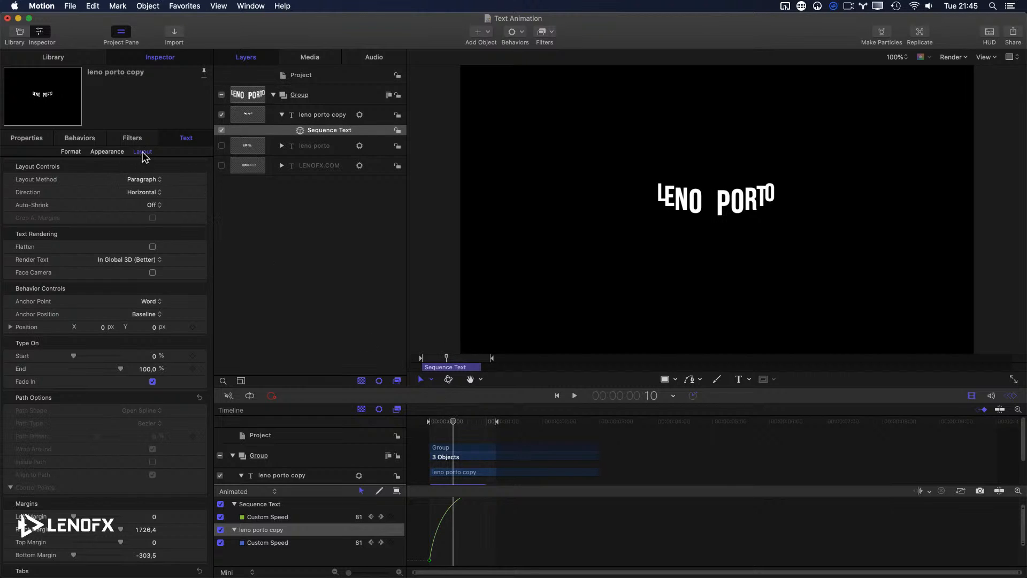
pyautogui.click(74, 152)
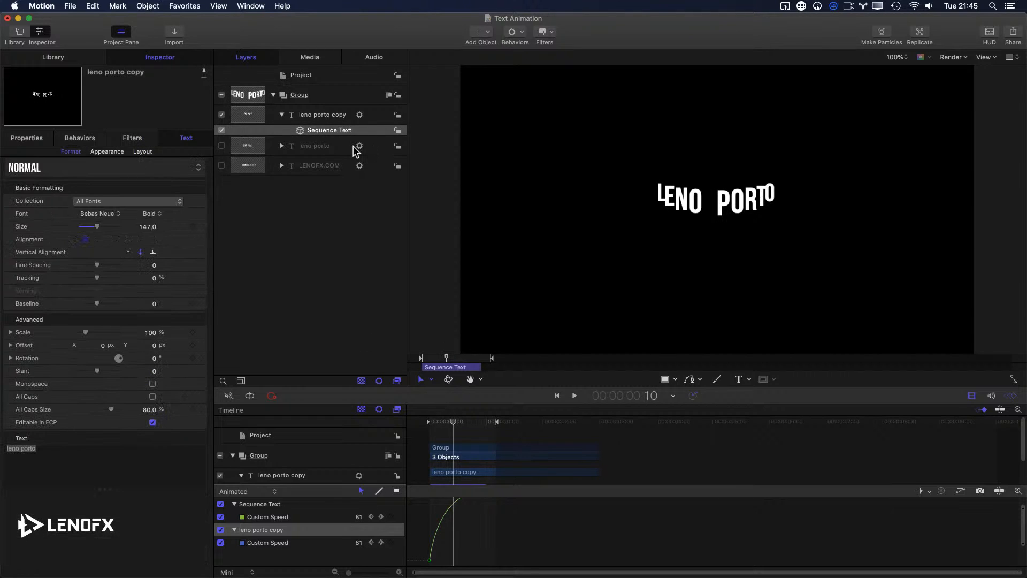
pyautogui.click(303, 132)
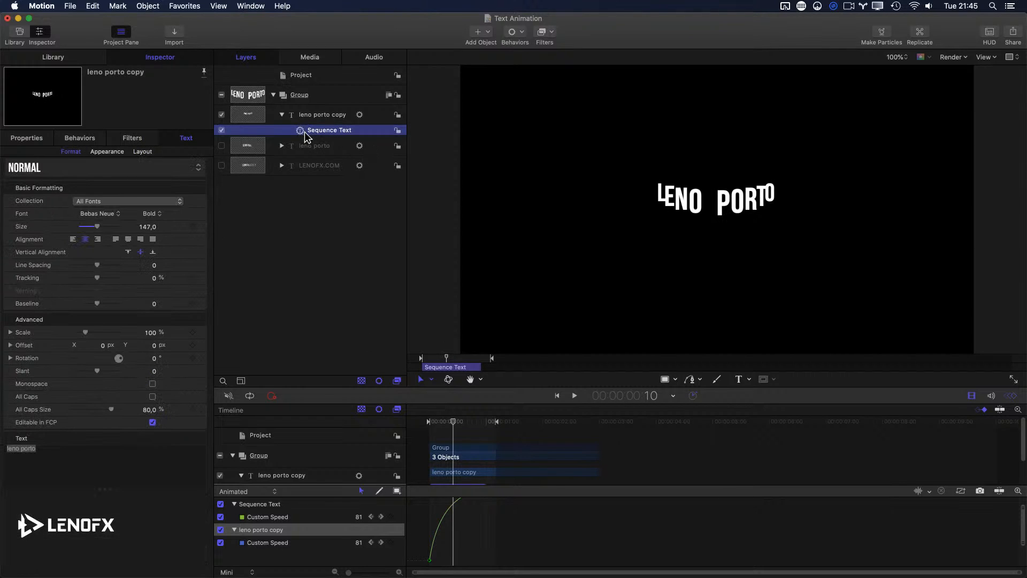
pyautogui.click(87, 138)
pyautogui.click(134, 247)
pyautogui.click(132, 257)
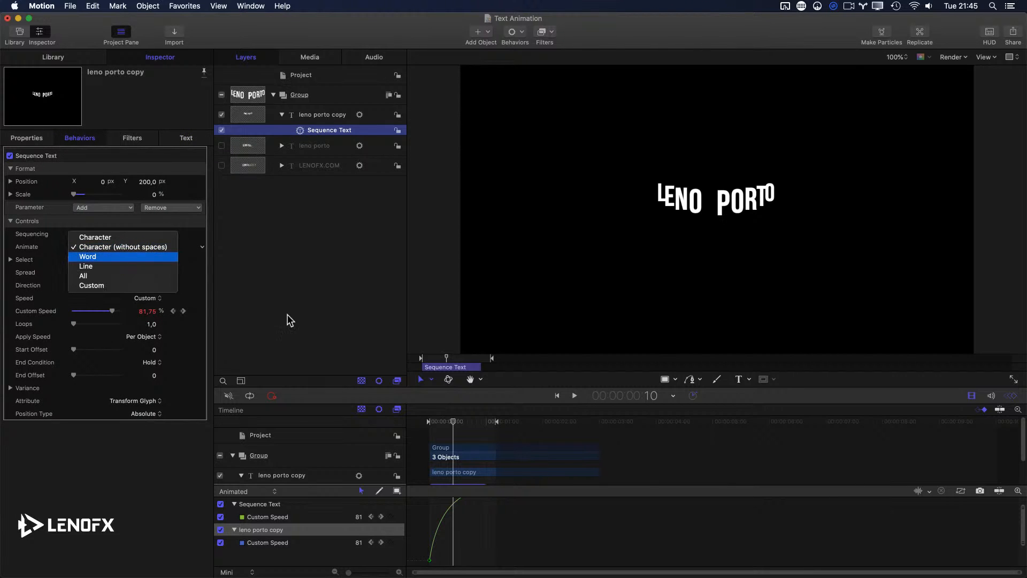
pyautogui.moveTo(445, 358); pyautogui.dragTo(351, 357)
pyautogui.press('space')
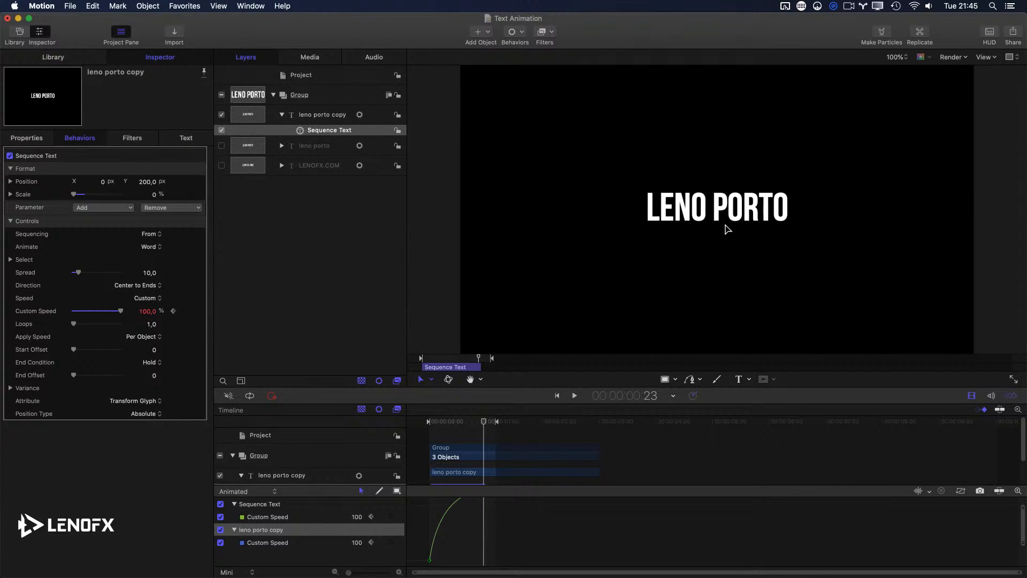
# Try the Character anchor point in the text layout and return it to Word
pyautogui.click(184, 138)
pyautogui.click(142, 152)
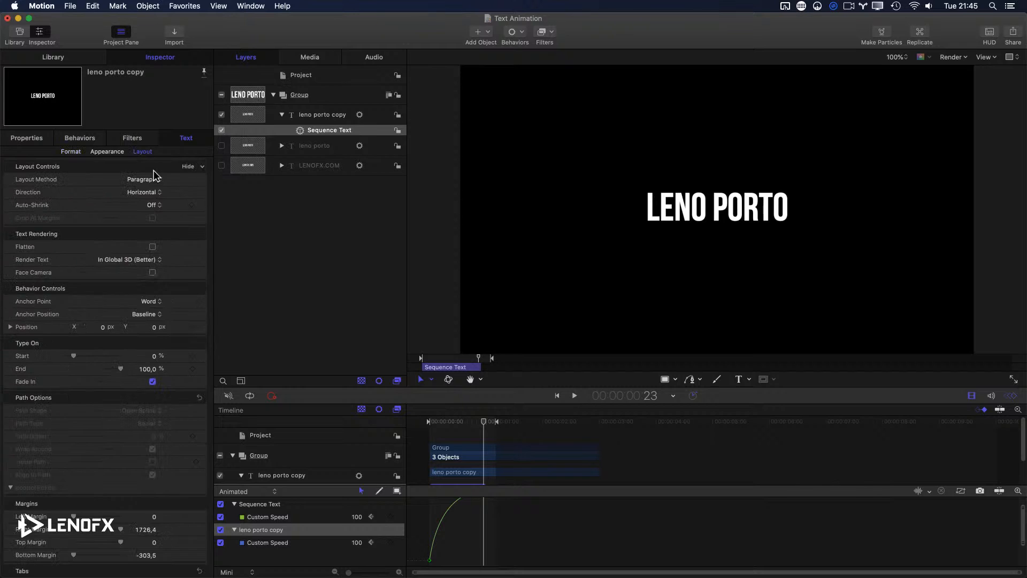
pyautogui.click(154, 302)
pyautogui.click(147, 291)
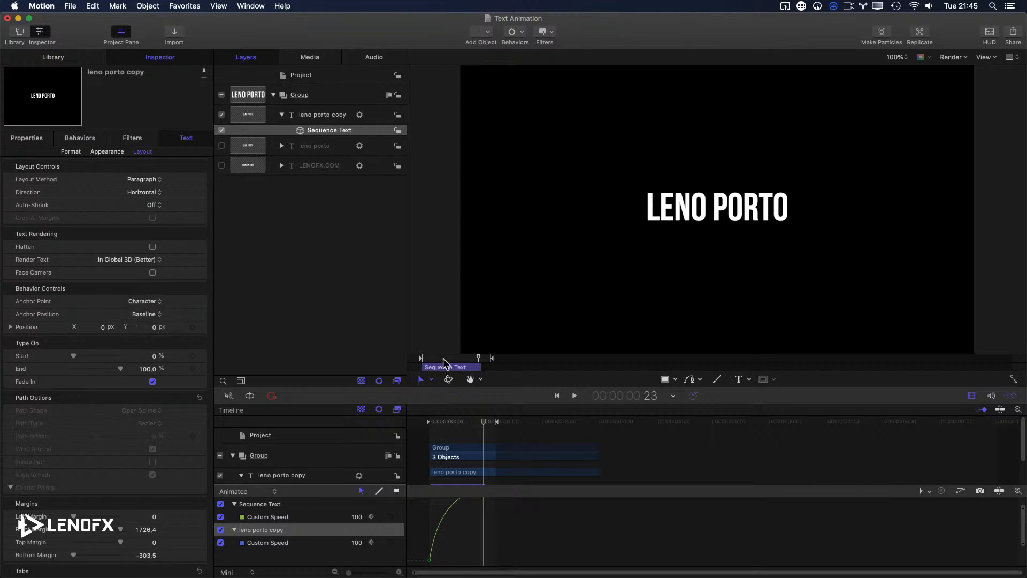
pyautogui.click(153, 306)
pyautogui.click(152, 311)
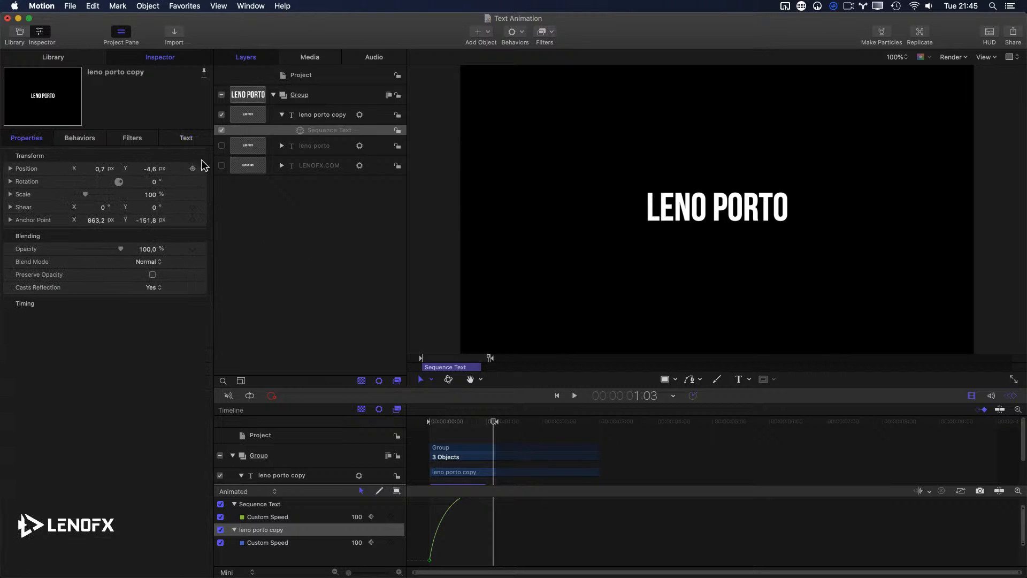
# Set the Sequence Text spread to 2, extend the play range to about 1:08, and preview from the start
pyautogui.click(78, 149)
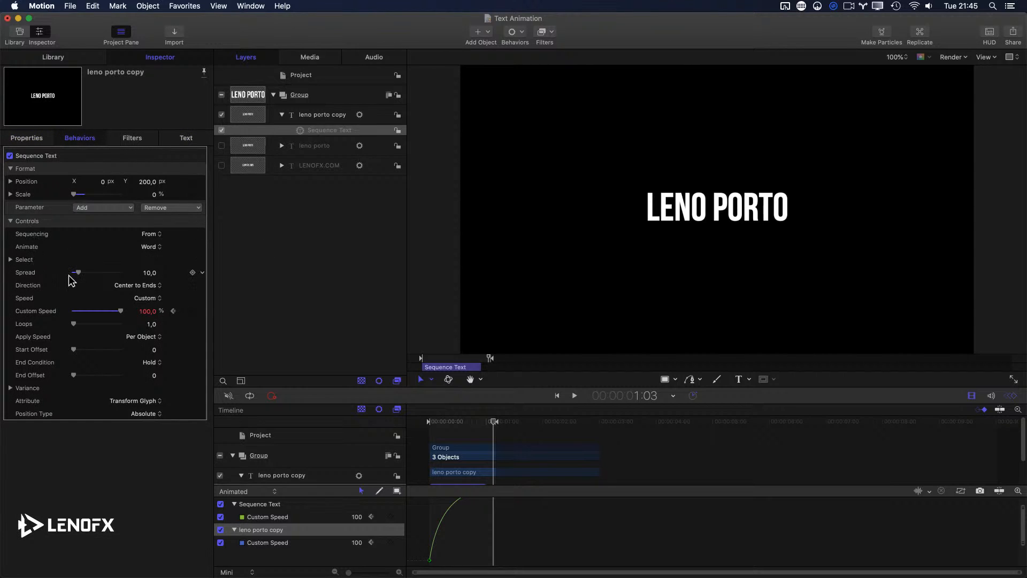
pyautogui.click(153, 274)
pyautogui.write('2')
pyautogui.press('Return')
pyautogui.press('space')
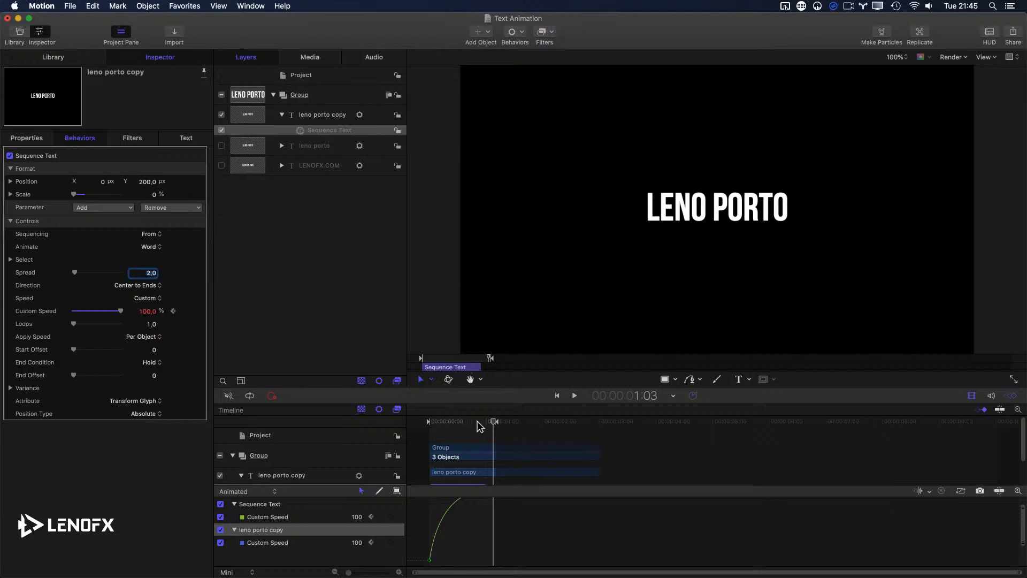
pyautogui.moveTo(482, 424); pyautogui.dragTo(284, 426)
pyautogui.press('space')
pyautogui.press('space')
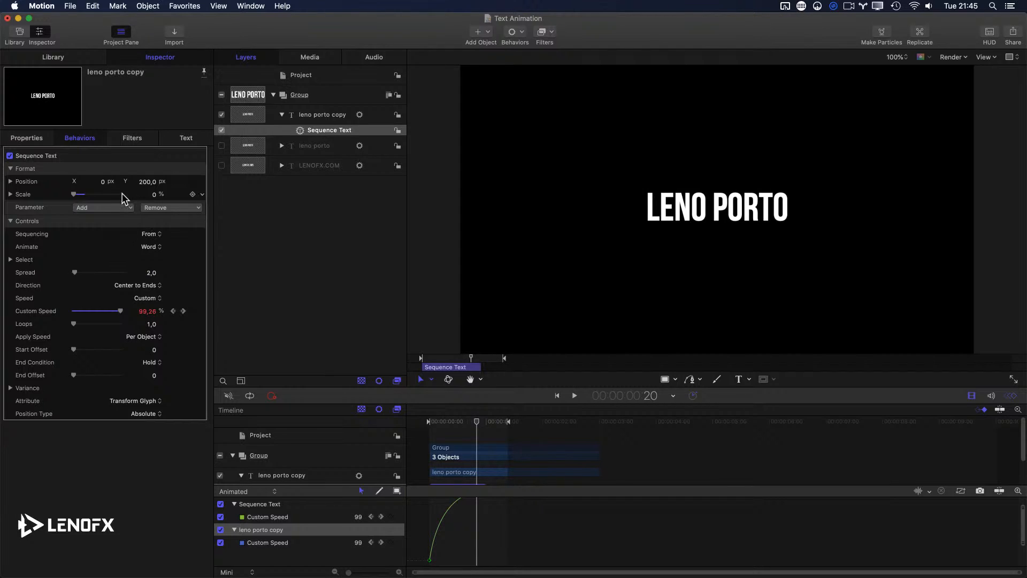
# Set the Sequence Text spread to 1 and play the animation
pyautogui.click(154, 273)
pyautogui.press('space')
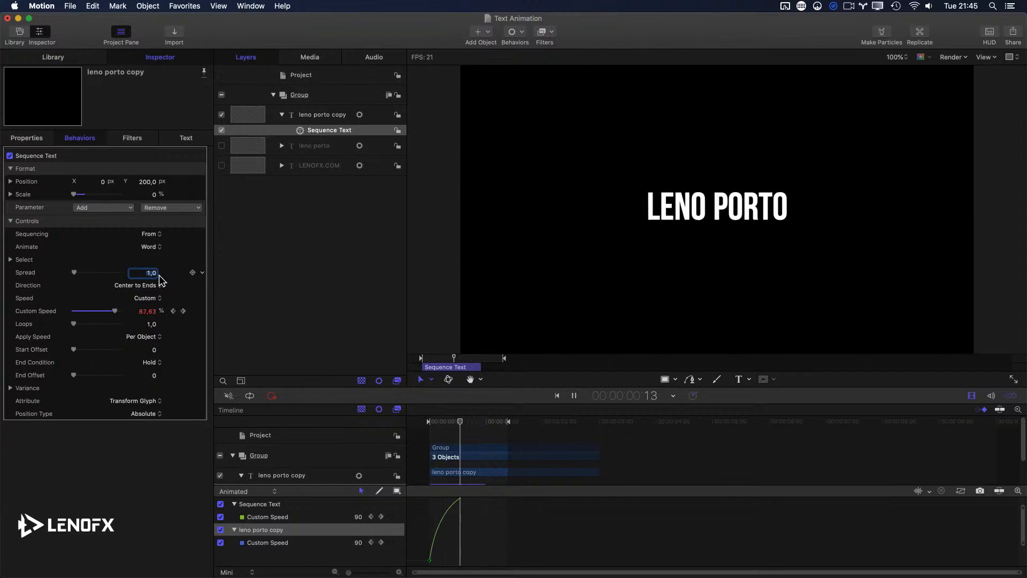
pyautogui.press('space')
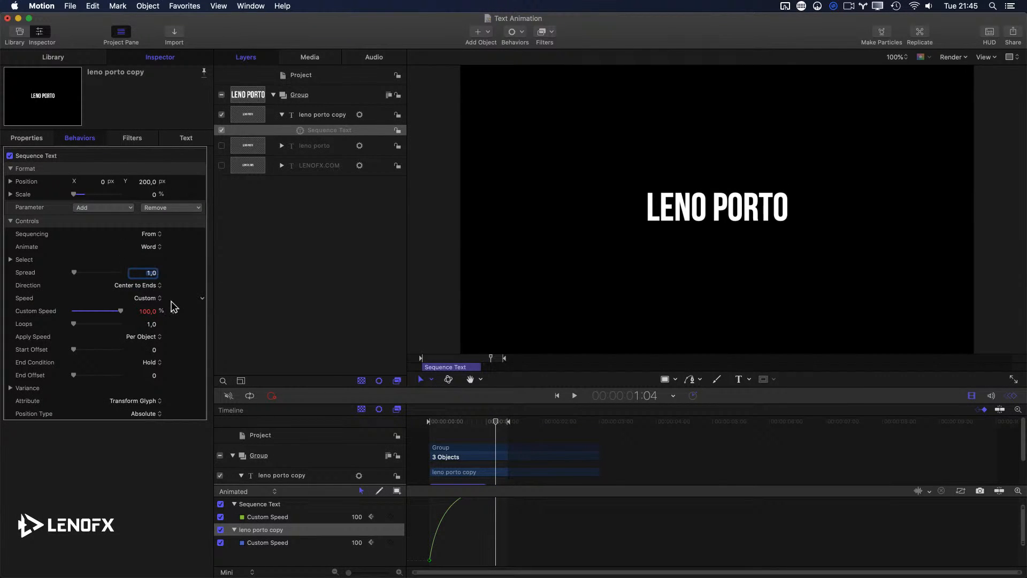
pyautogui.press('space')
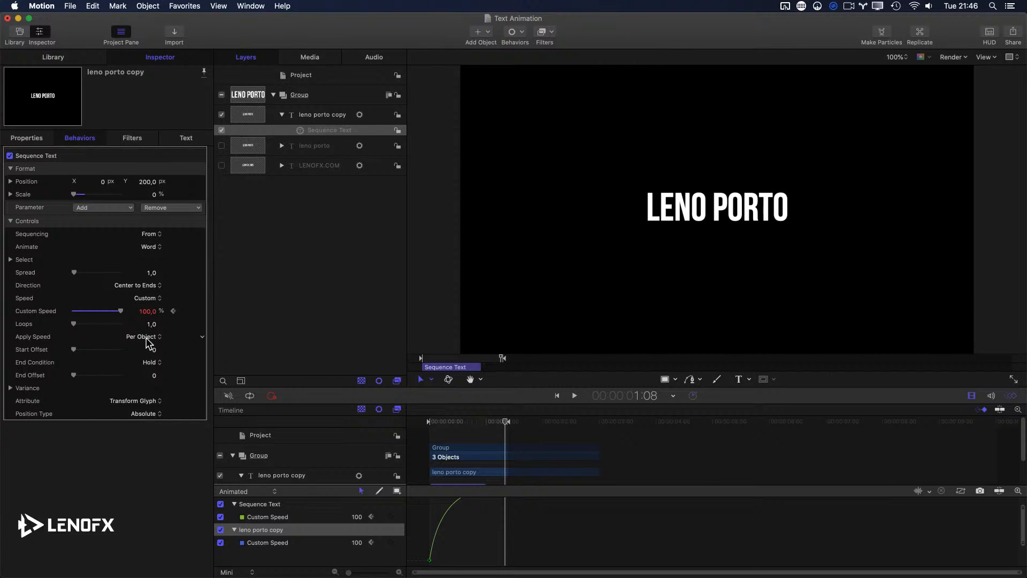
# Set the Sequence Text direction to Forwards and play the animation from the start
pyautogui.click(132, 287)
pyautogui.click(160, 264)
pyautogui.press('Home')
pyautogui.press('space')
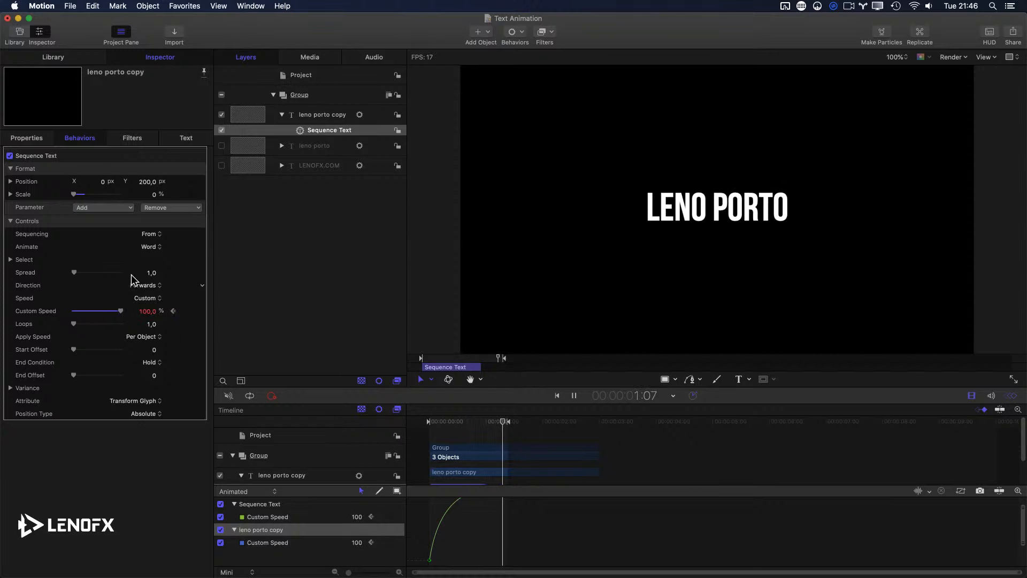
pyautogui.press('space')
# Set the Sequence Text spread to 5 and preview the word animation
pyautogui.click(152, 273)
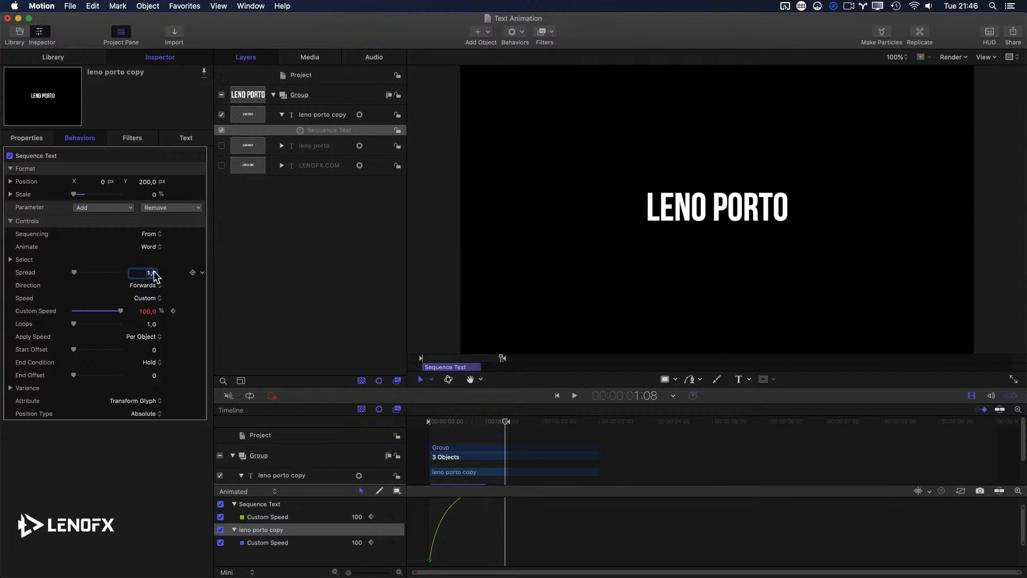
pyautogui.press('space')
pyautogui.press('Home')
pyautogui.press('space')
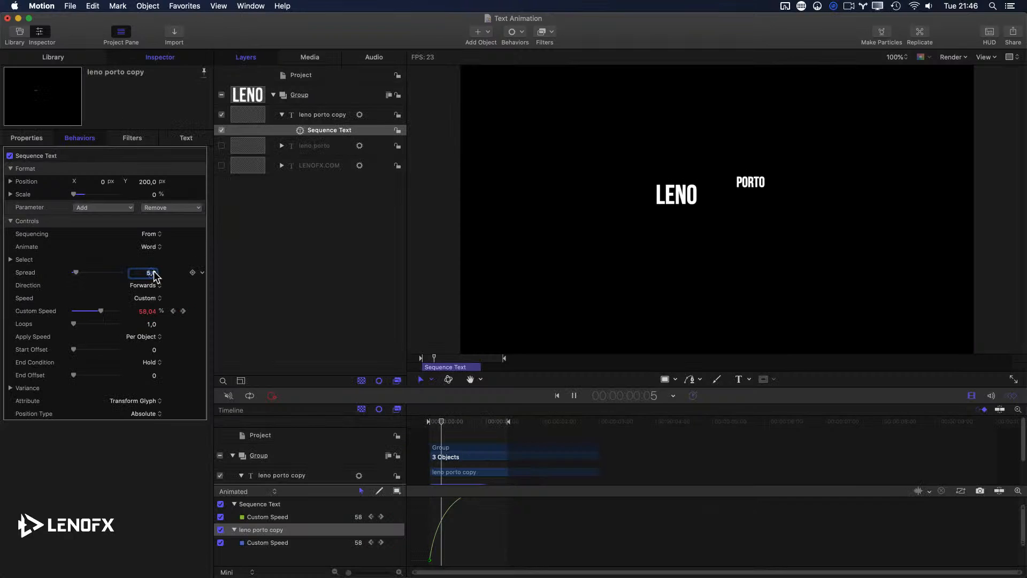
# Set the Sequence Text scale to 25% and play the animation from the start
pyautogui.click(155, 195)
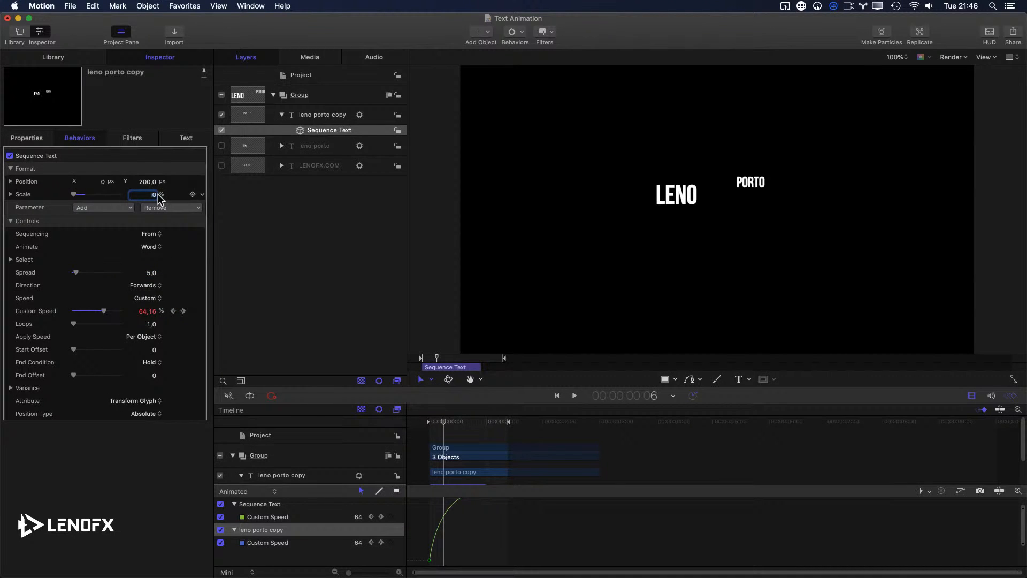
pyautogui.moveTo(458, 422); pyautogui.dragTo(261, 419)
pyautogui.press('space')
# Add an Opacity parameter at 0% to the Sequence Text behavior, set its scale to 50%, and preview the animation
pyautogui.click(103, 207)
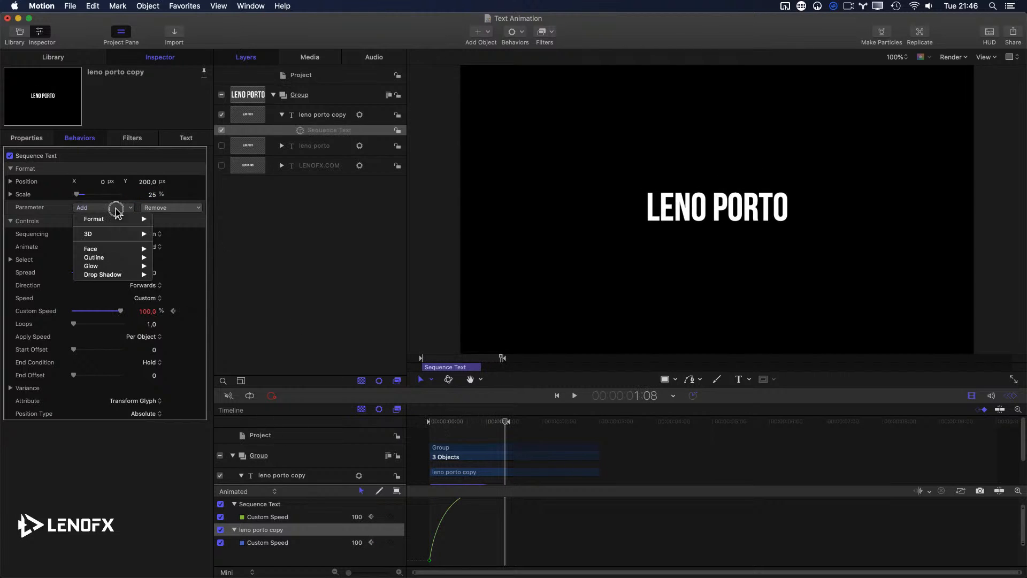
pyautogui.moveTo(115, 218)
pyautogui.click(177, 227)
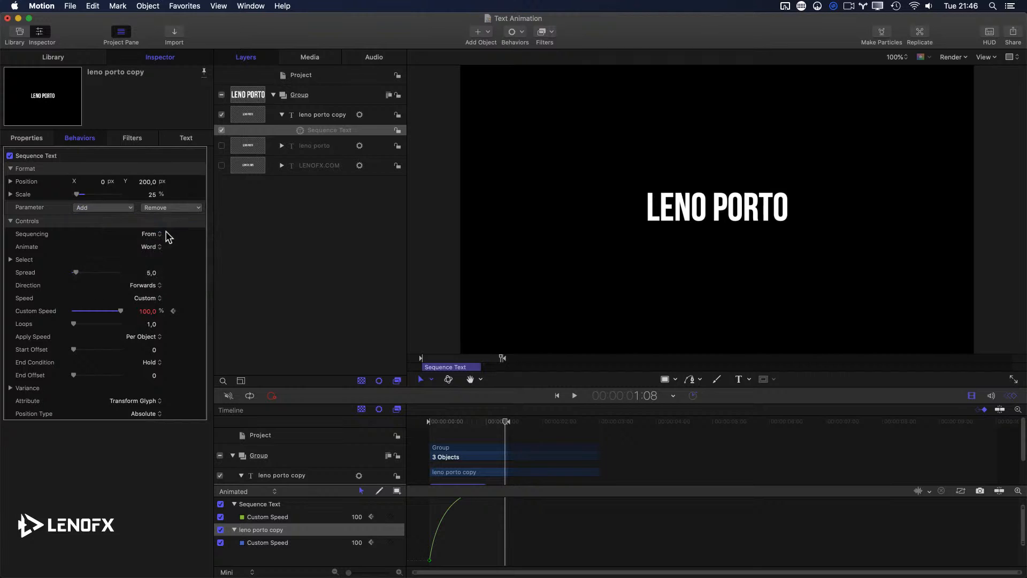
pyautogui.press('space')
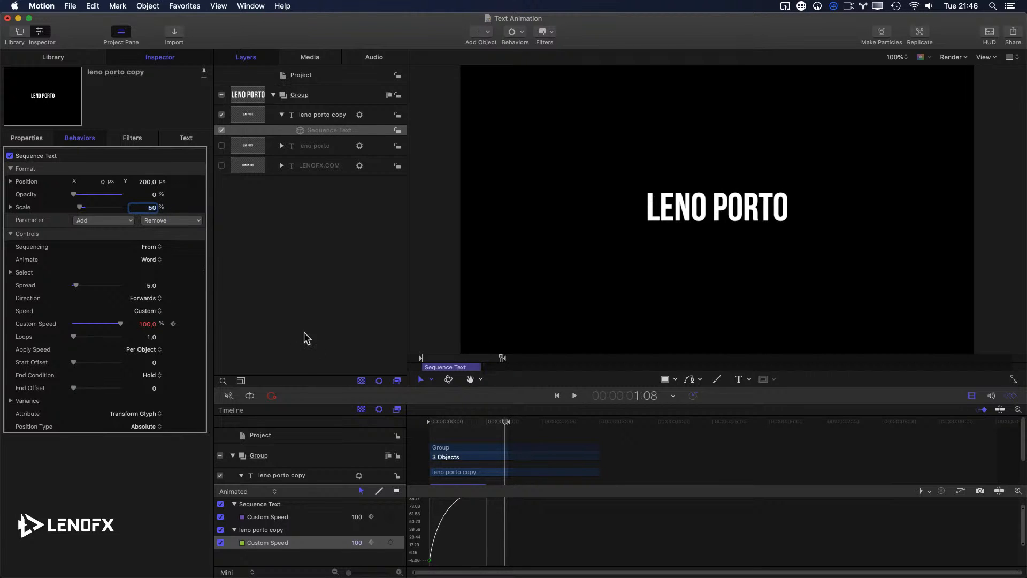
pyautogui.press('space')
pyautogui.press('space')
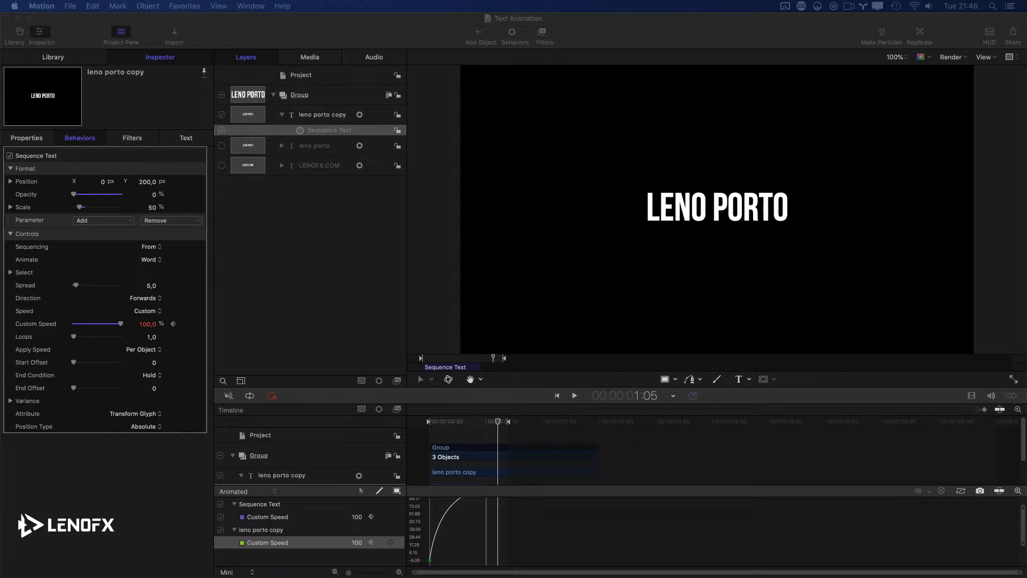
# Select the duplicated text layer that carries the Sequence Text behavior
pyautogui.click(348, 156)
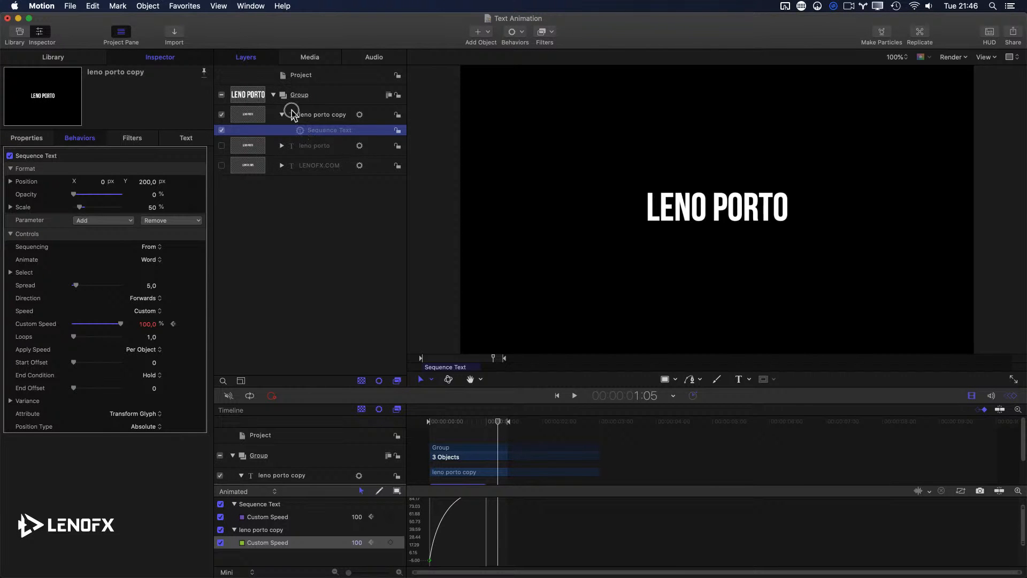
pyautogui.click(303, 115)
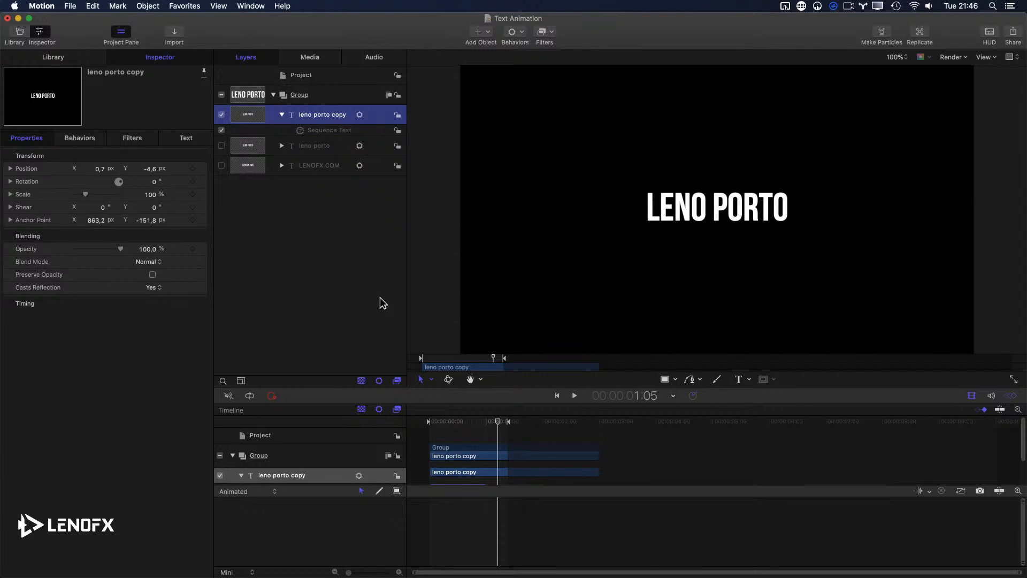